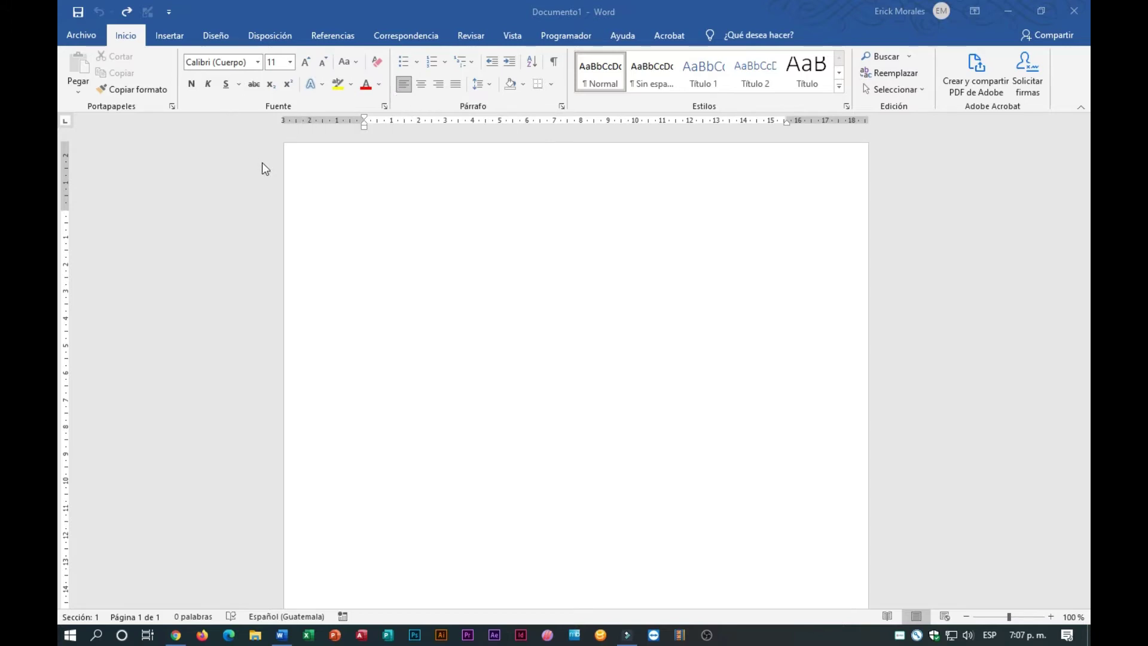
Start the Lupa screen magnifier, move its window clear of the text area and magnify the screen to 200%.
click(96, 634)
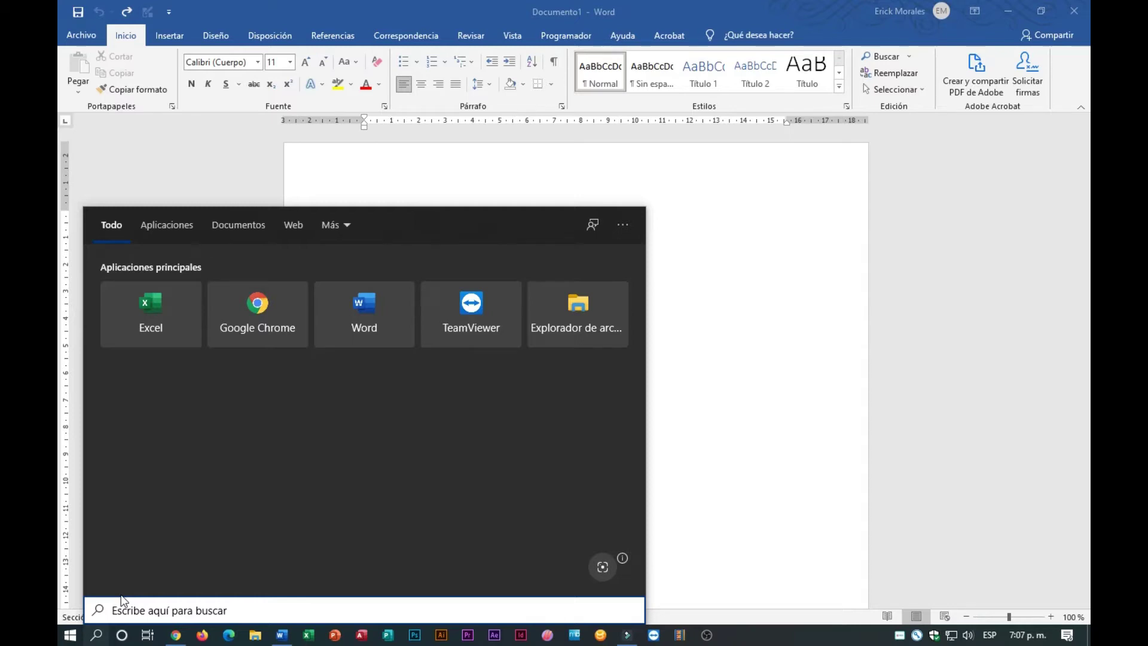
text(lu)
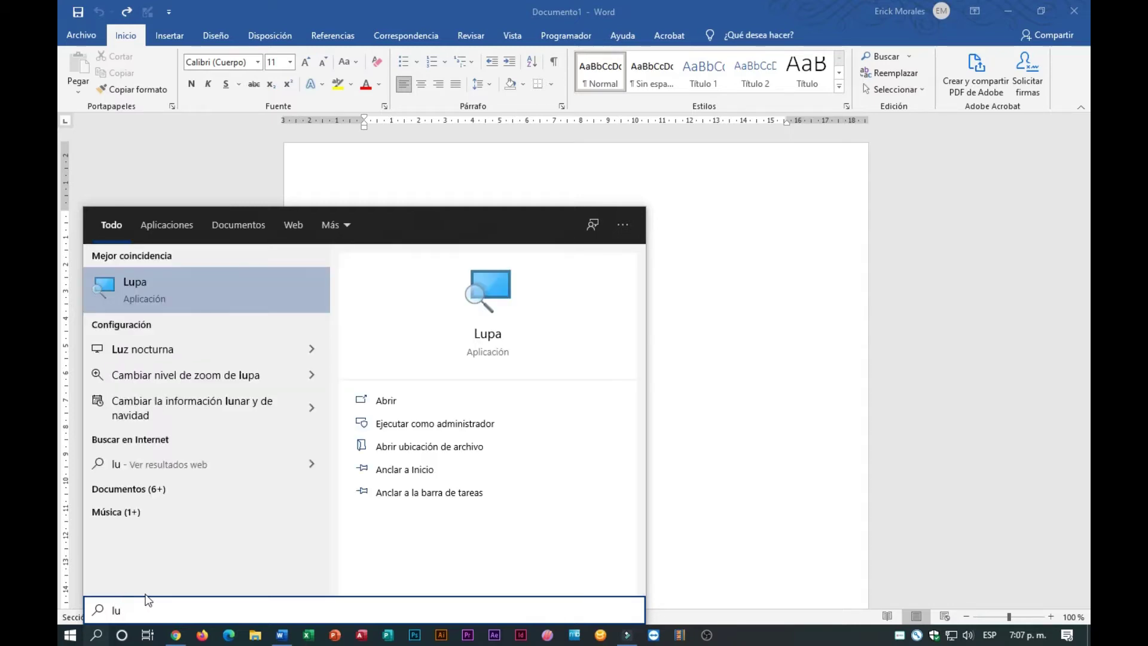
click(203, 290)
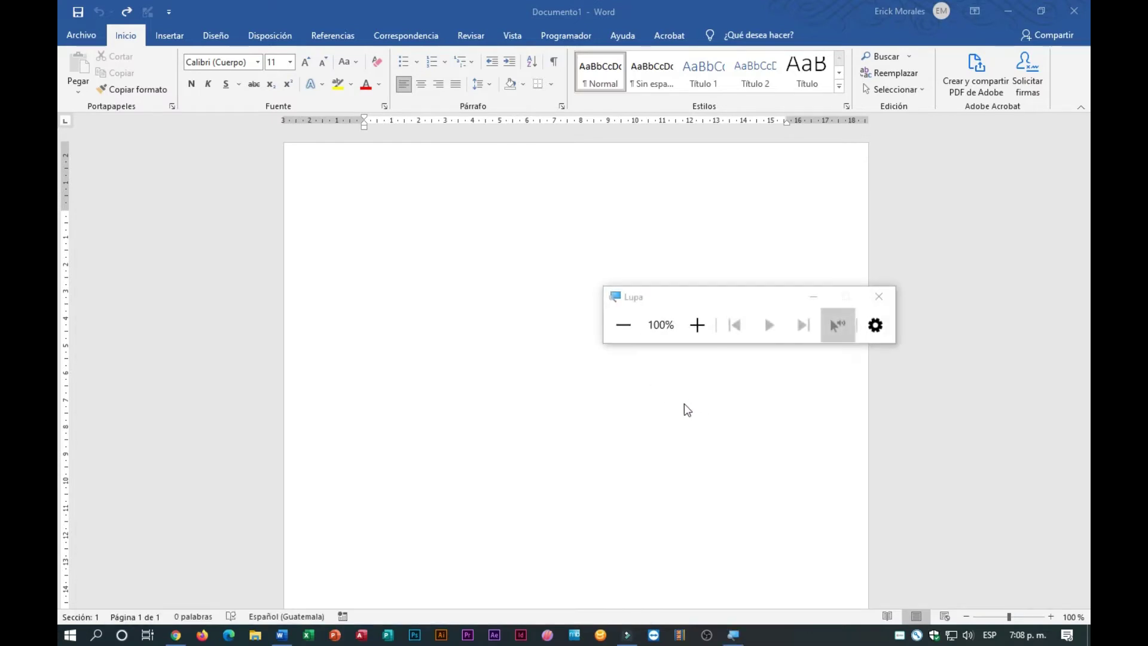
drag(684, 296, 842, 536)
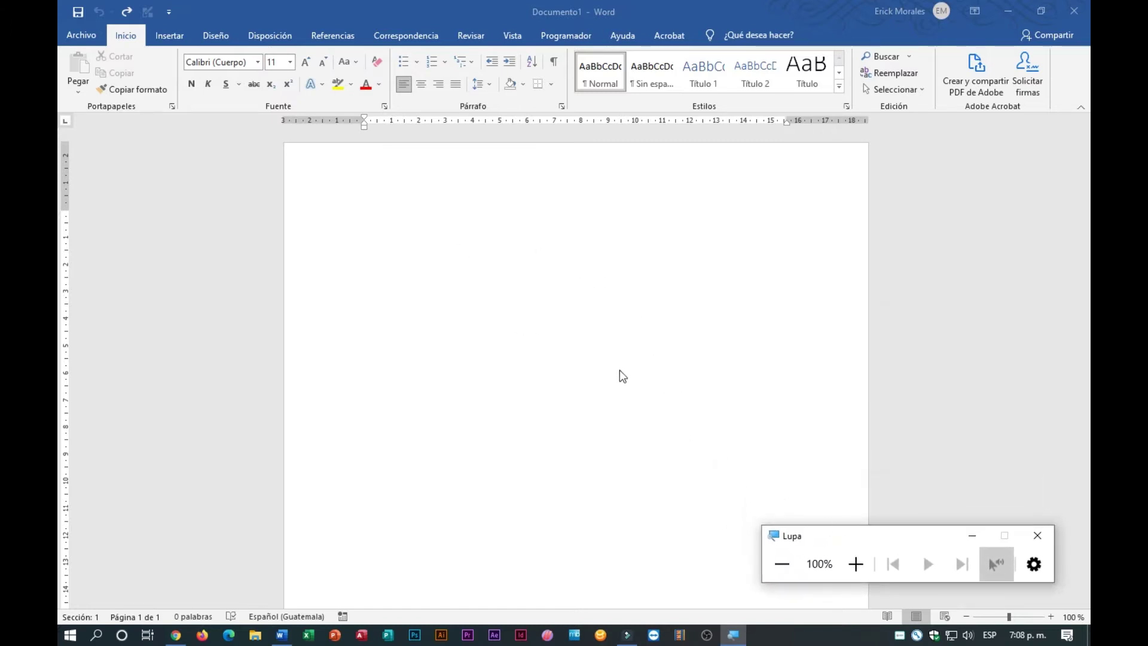
click(848, 555)
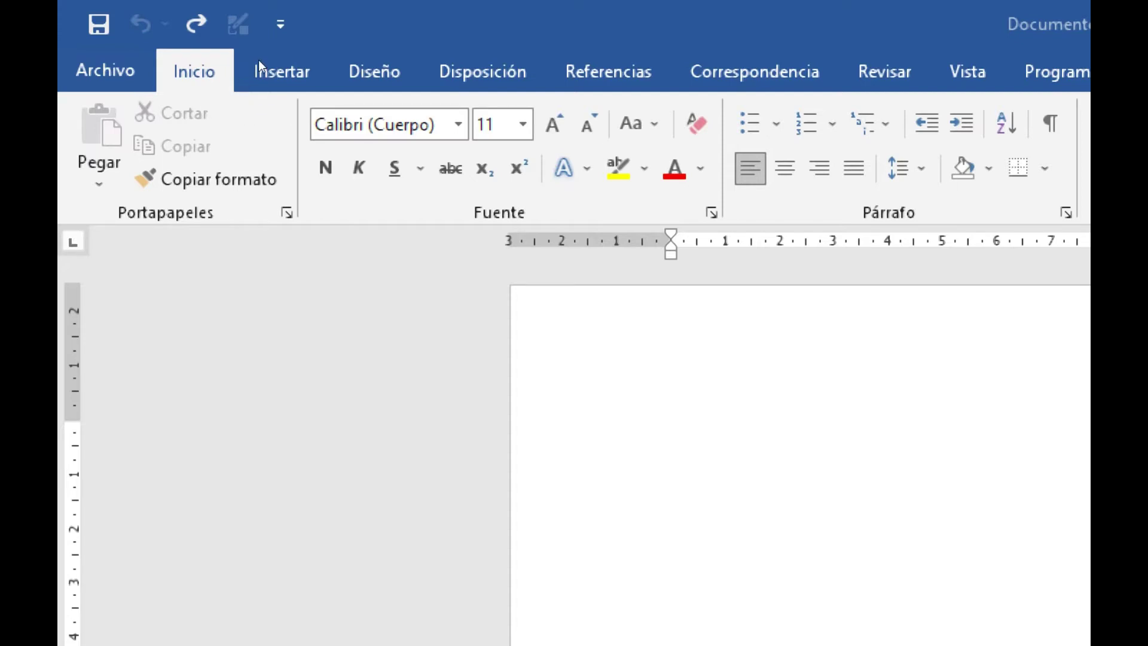
Examine the font list, the bullet, numbering and multilevel list libraries, the styles gallery and the Buscar options.
click(459, 124)
key(Escape)
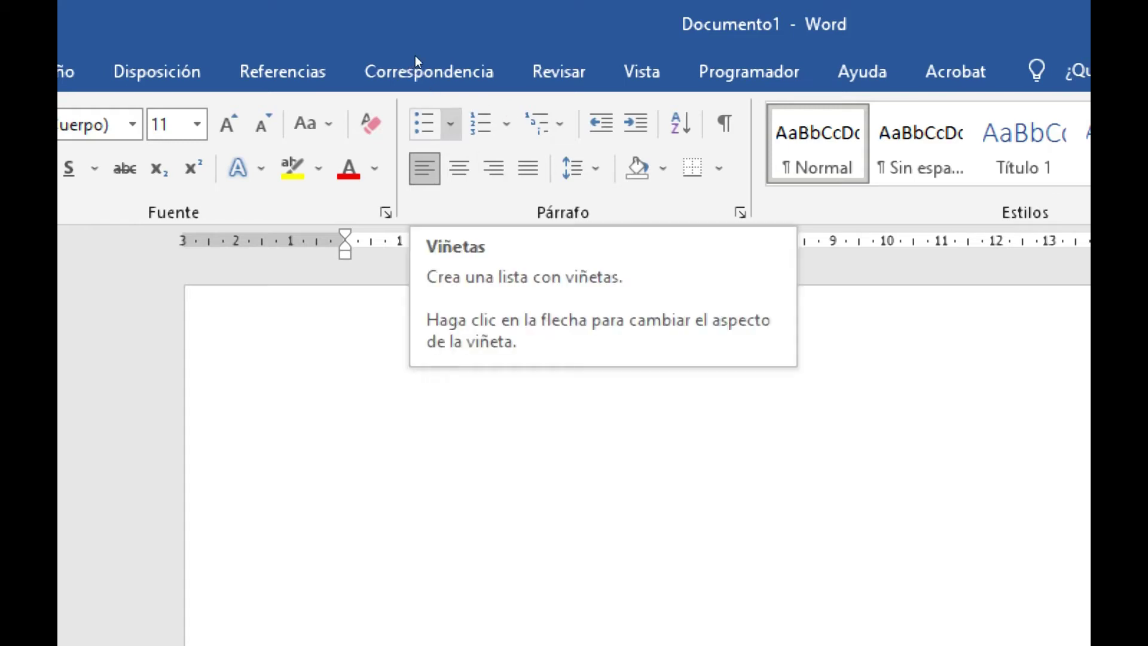
click(451, 124)
click(450, 124)
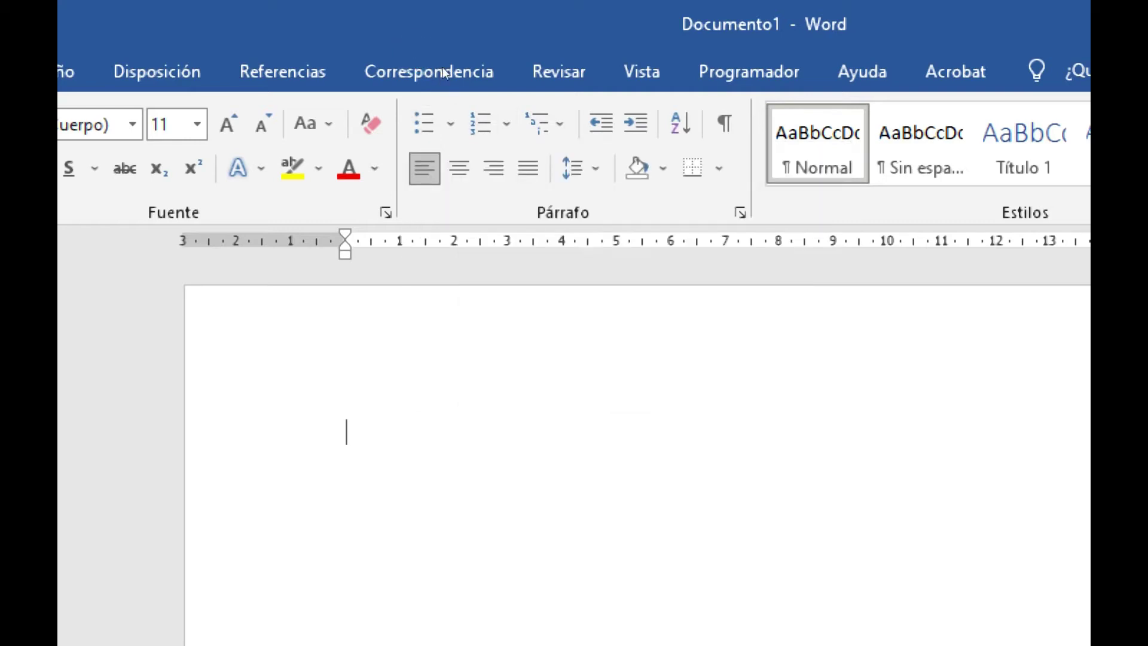
click(505, 123)
click(505, 124)
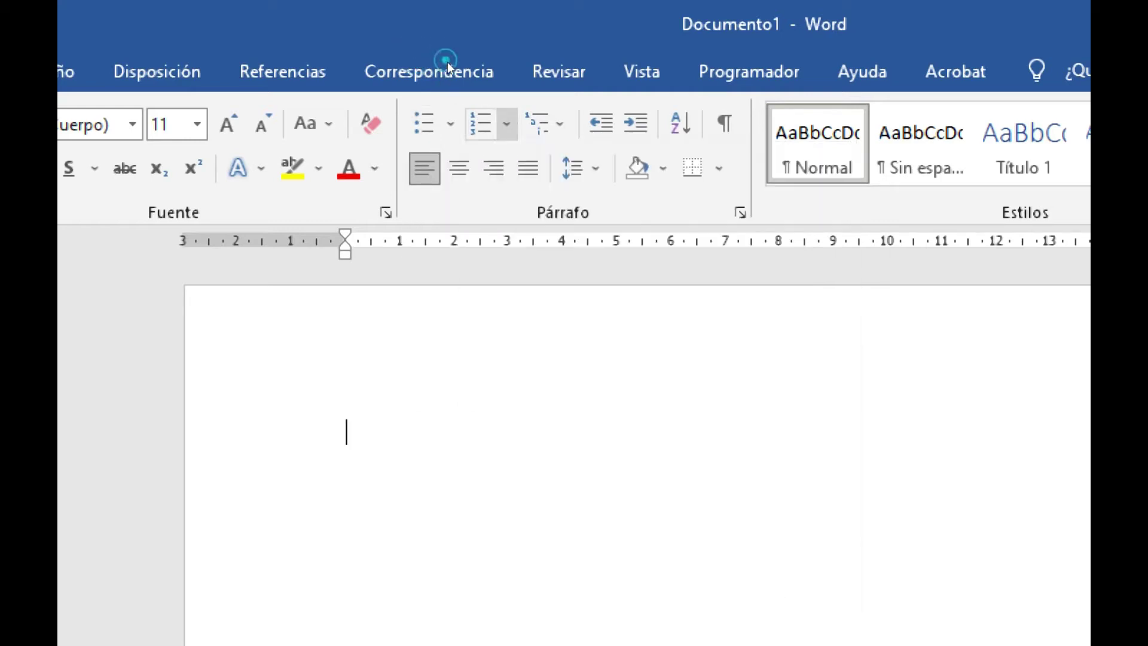
click(546, 124)
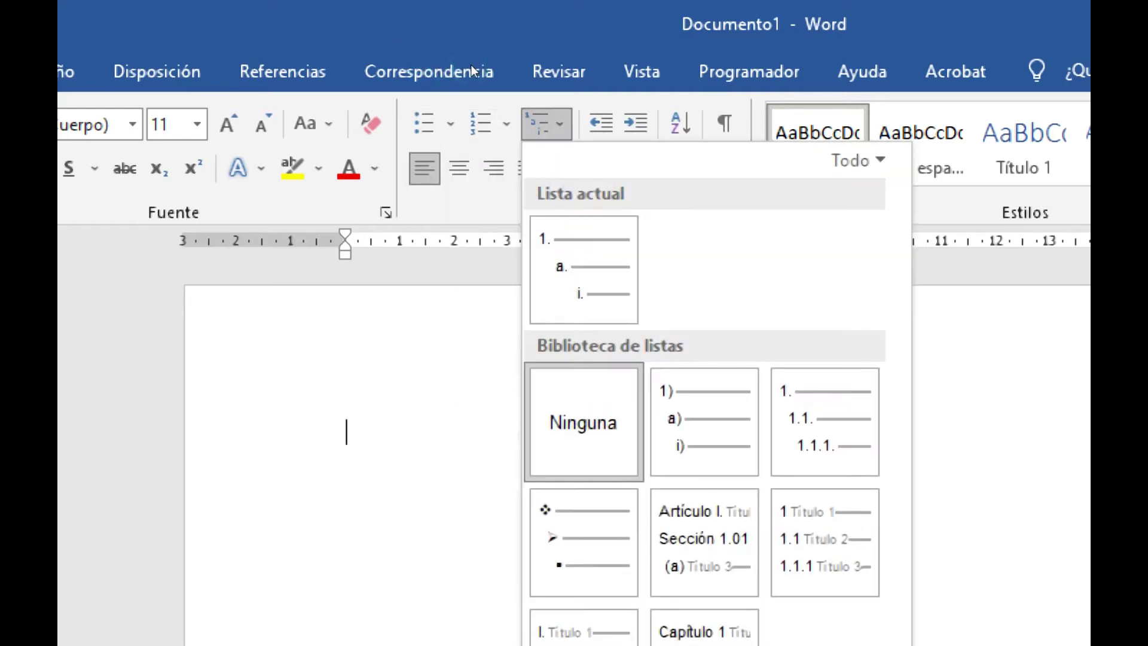
click(471, 65)
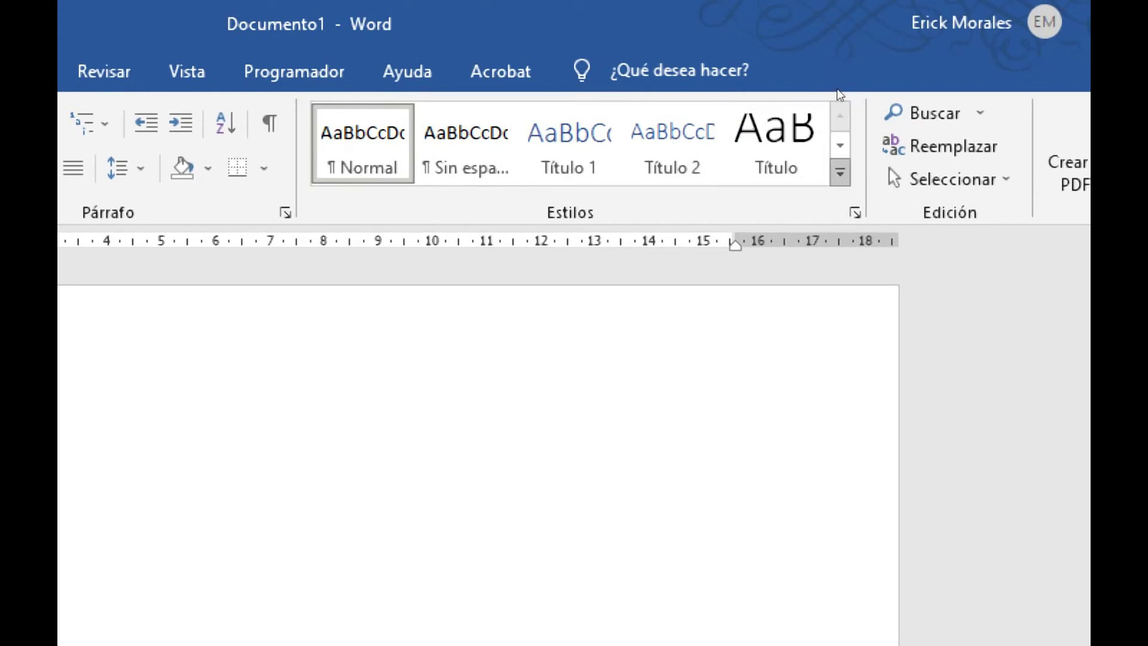
click(840, 172)
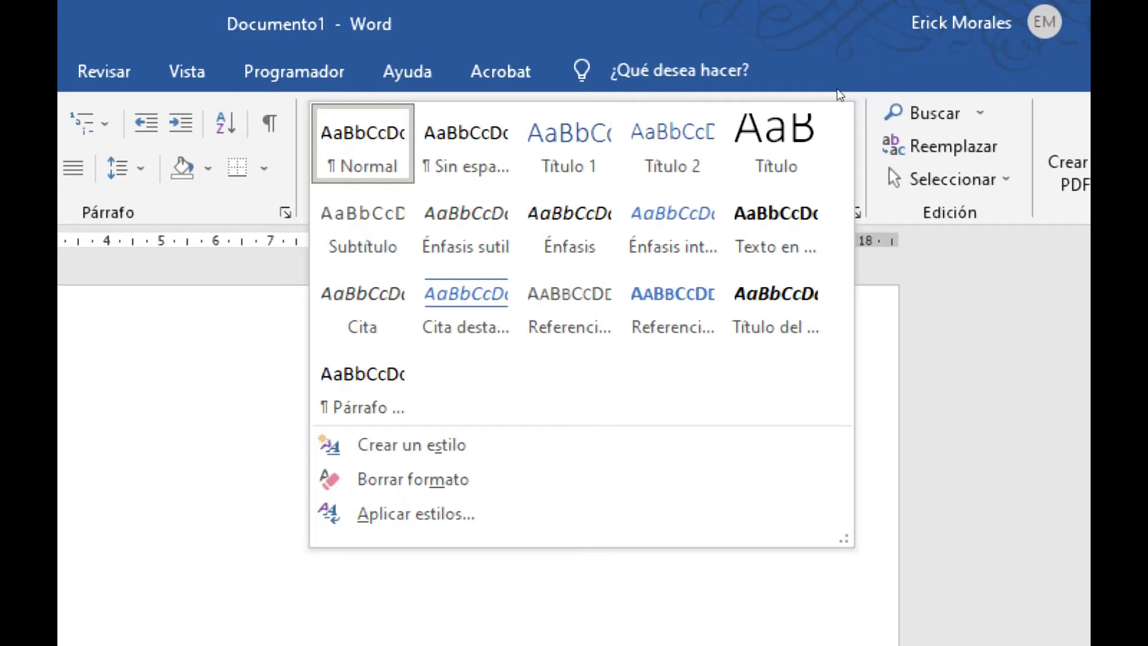
click(848, 10)
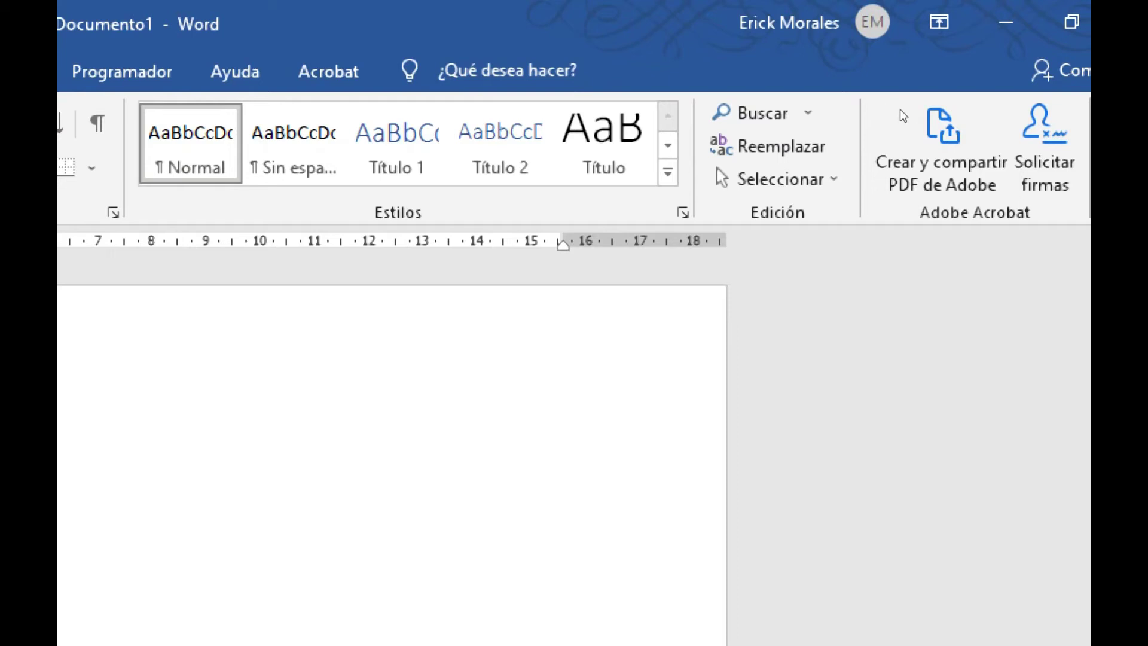
click(808, 113)
click(807, 113)
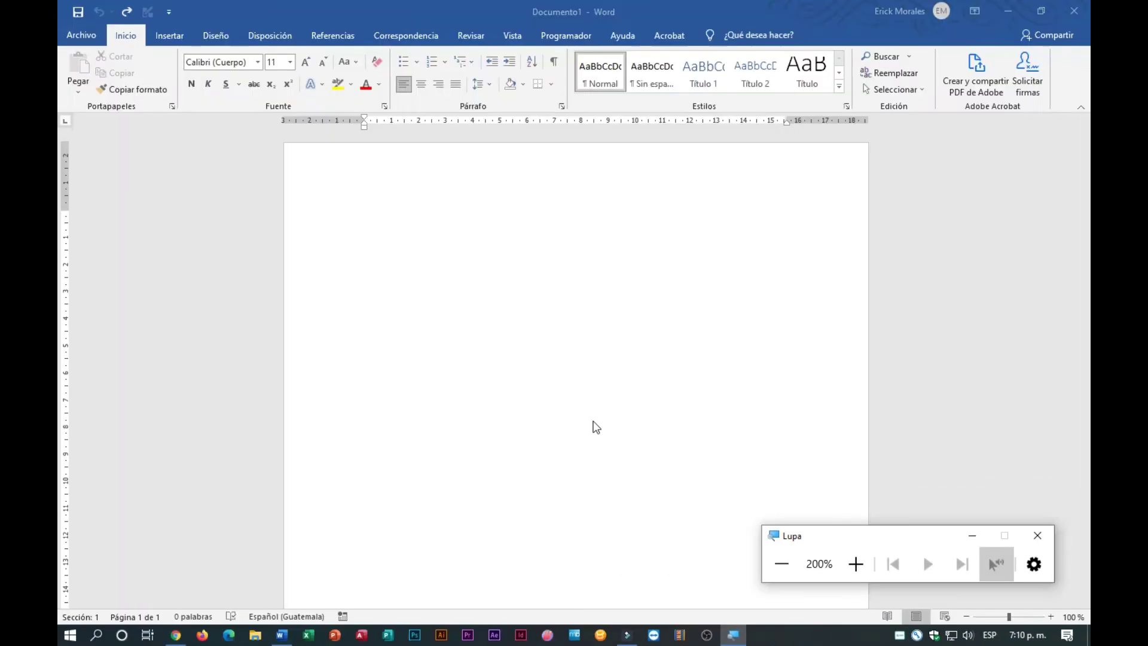
Generate sample text in the blank document with the formula =rand(5,4).
click(486, 192)
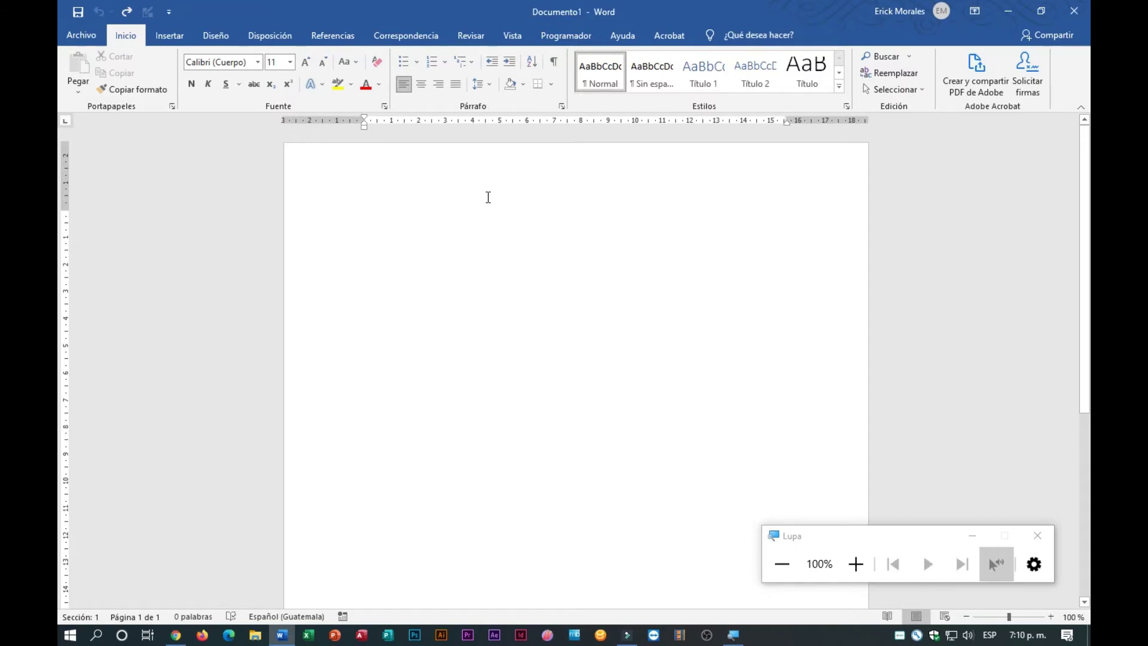
text(=)
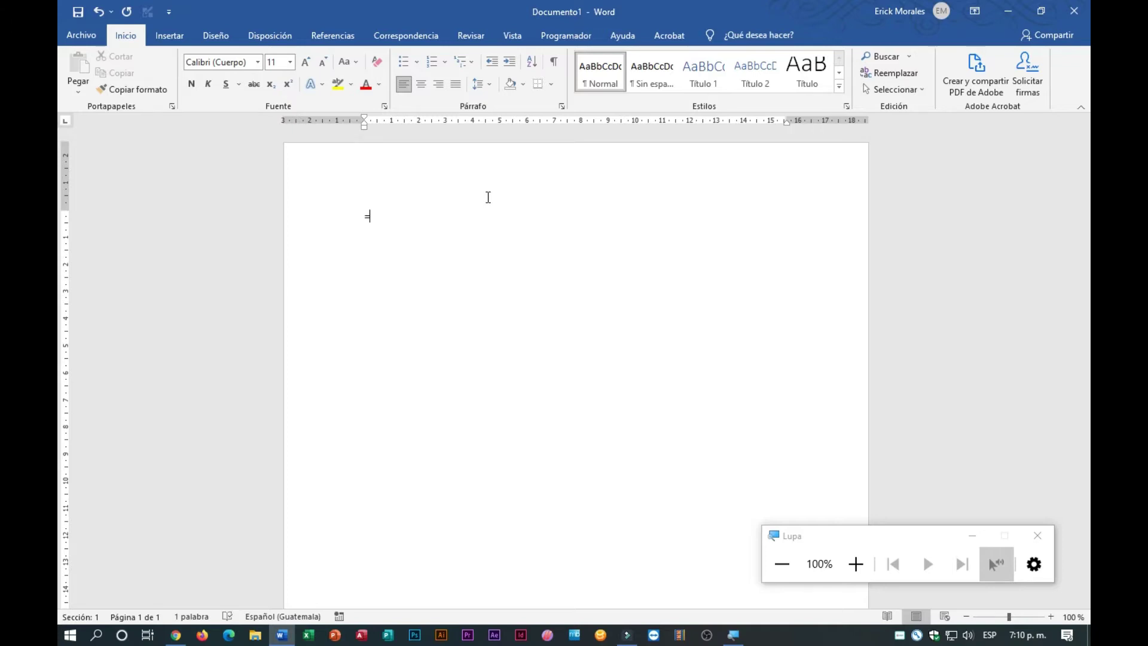
text(rand()
text(5,4))
key(Return)
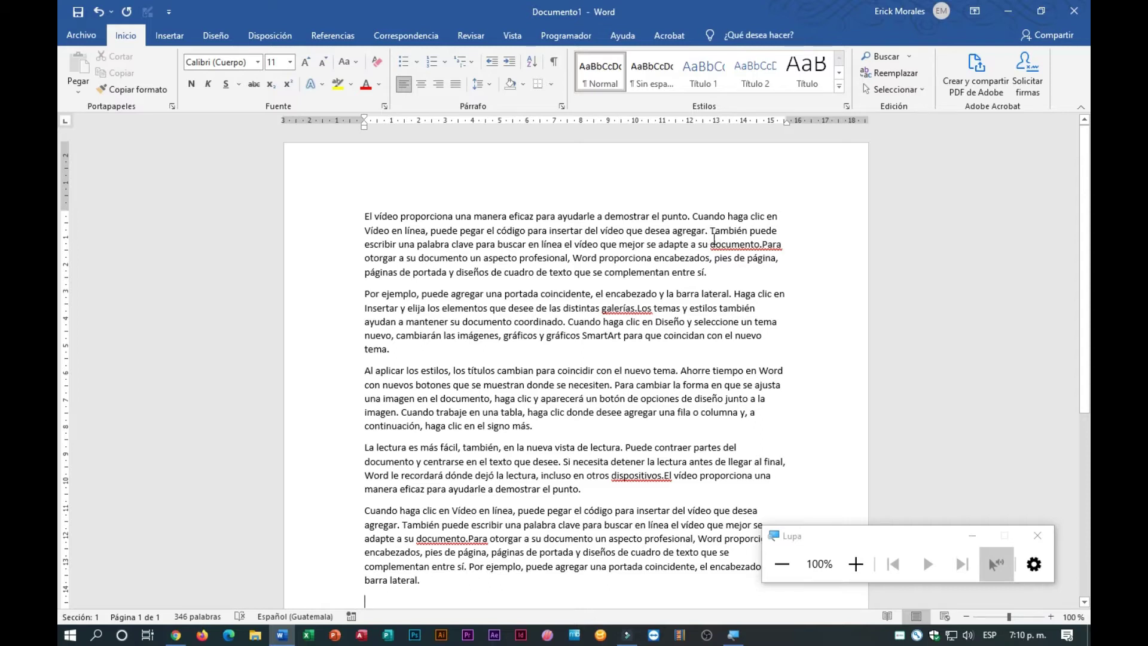
Insert the missing spaces after the periods in "documento.Para", "galerías.Los", "dispositivos.El" and the second "documento.Para".
click(764, 245)
click(637, 308)
click(663, 475)
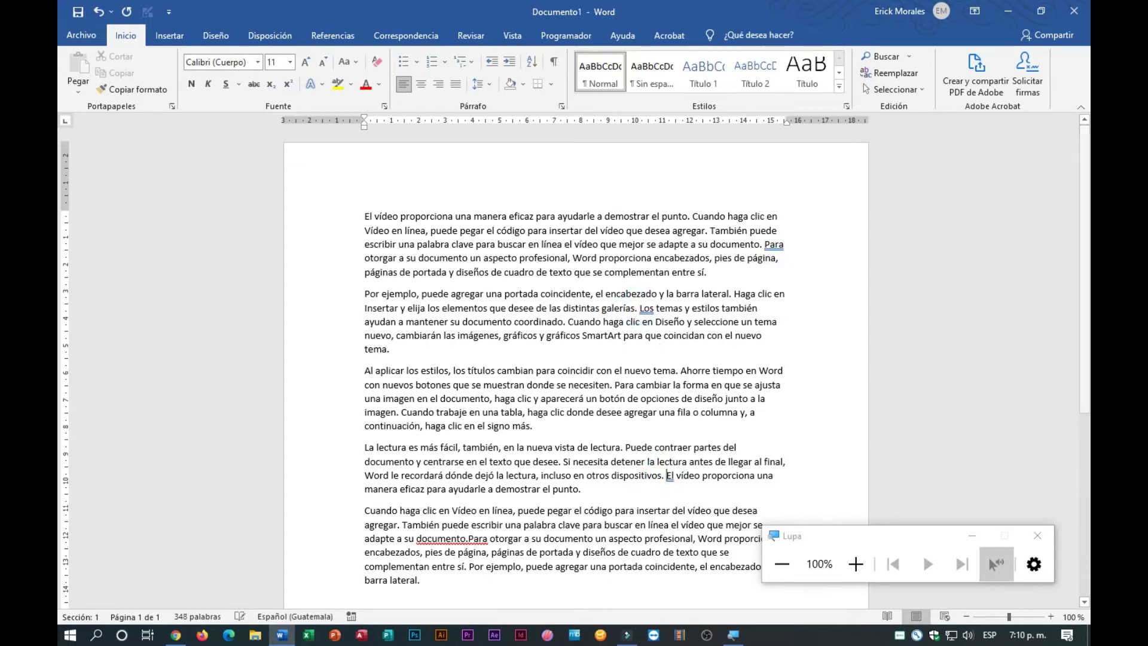
click(469, 539)
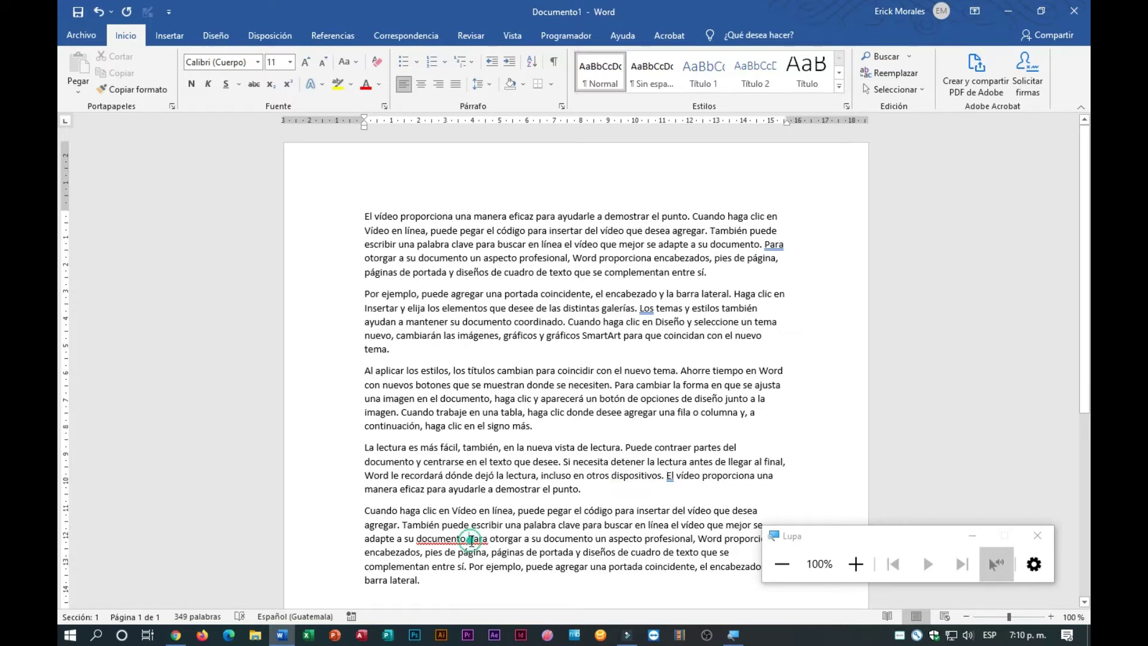
click(631, 412)
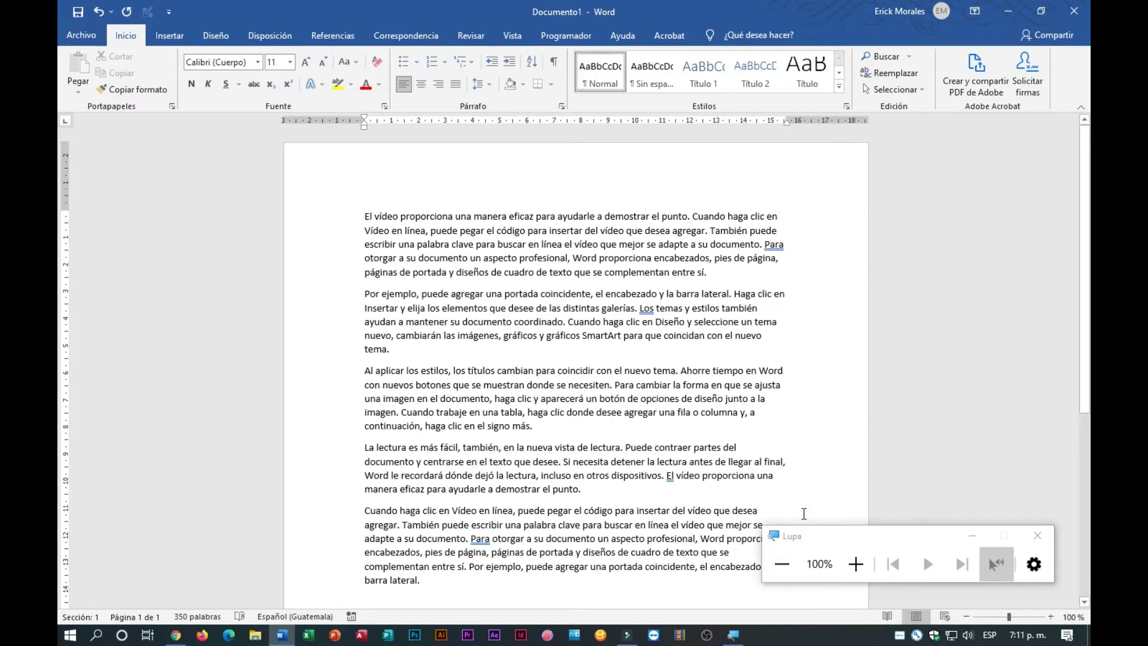
Try out selecting the word "Cuando", the whole last paragraph and only that paragraph's first line.
click(856, 563)
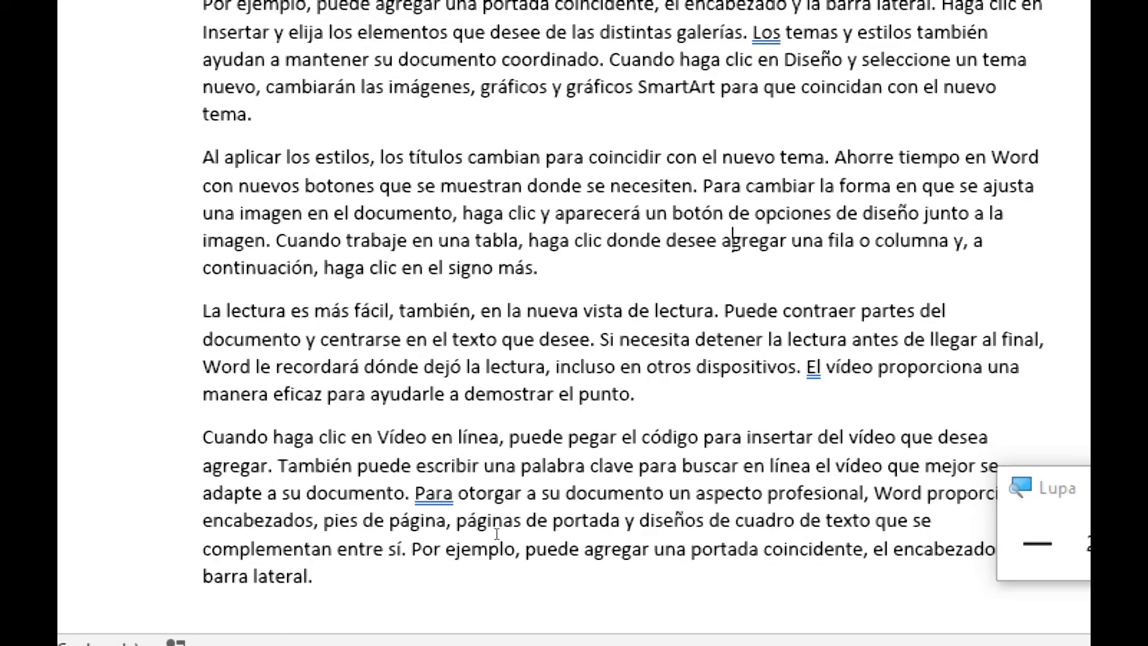
click(443, 537)
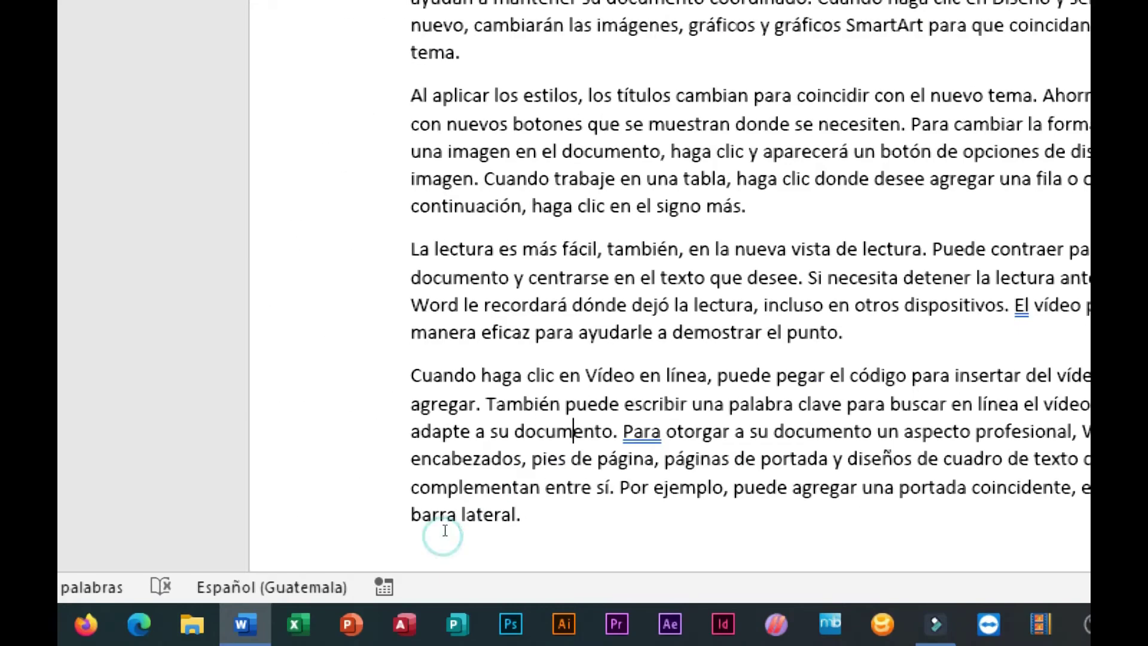
double_click(387, 511)
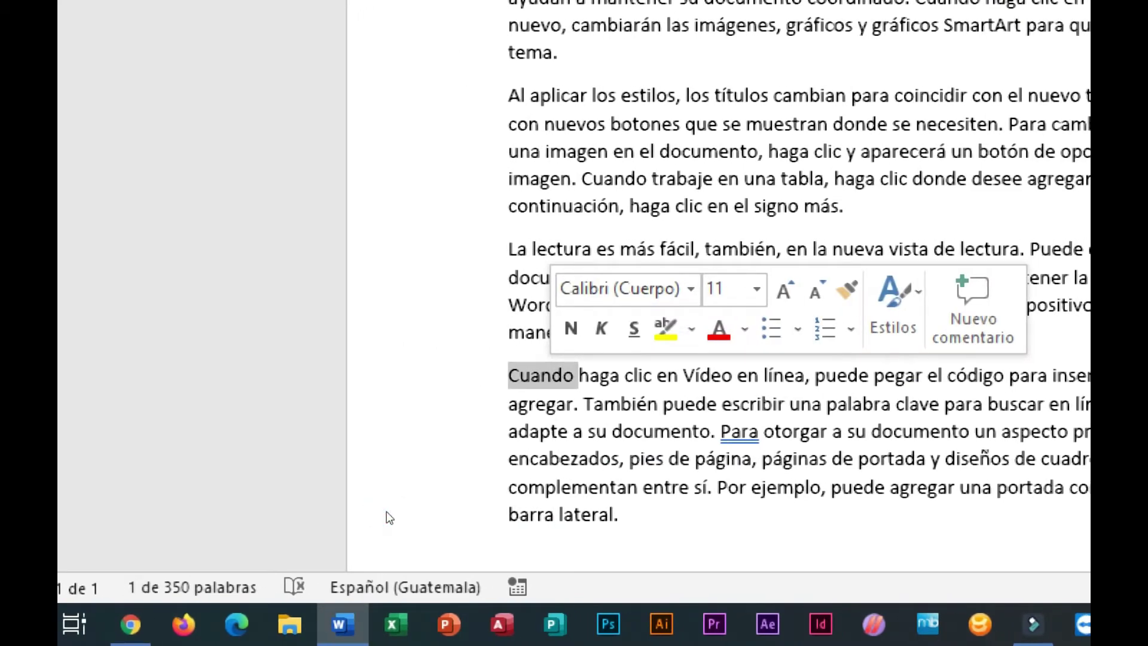
click(386, 512)
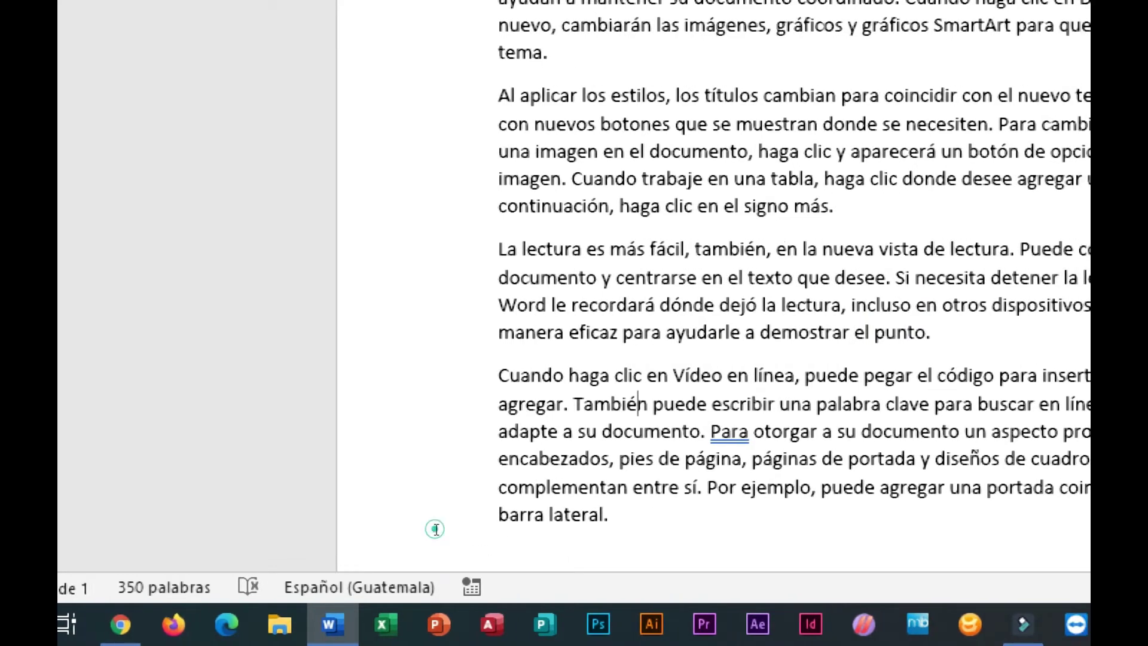
triple_click(436, 529)
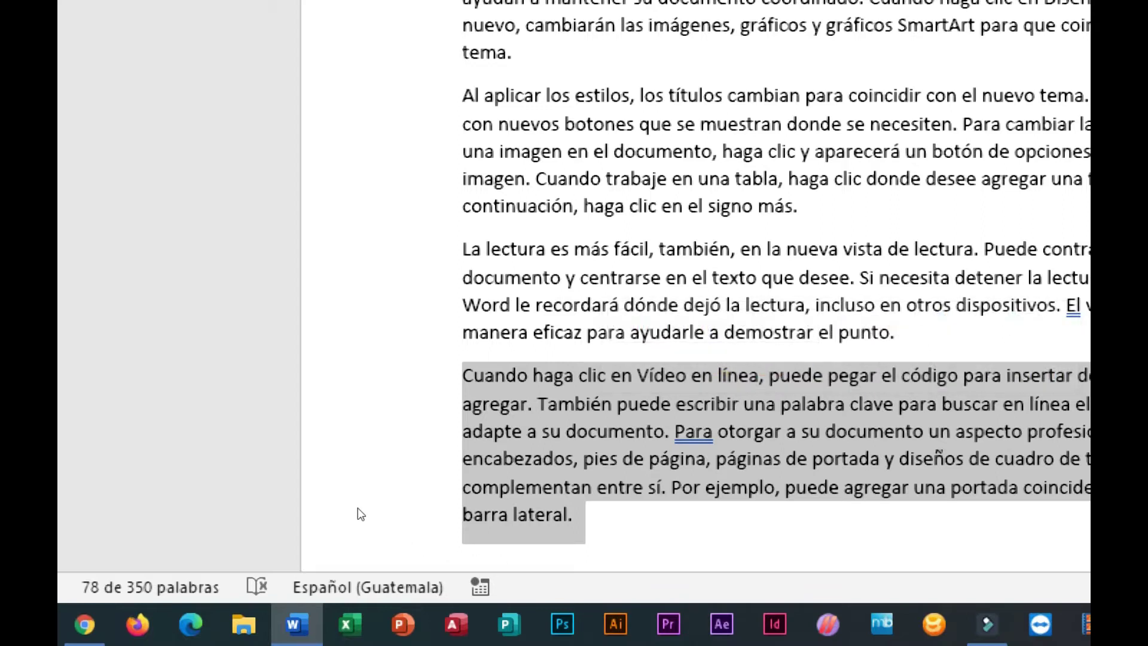
click(321, 512)
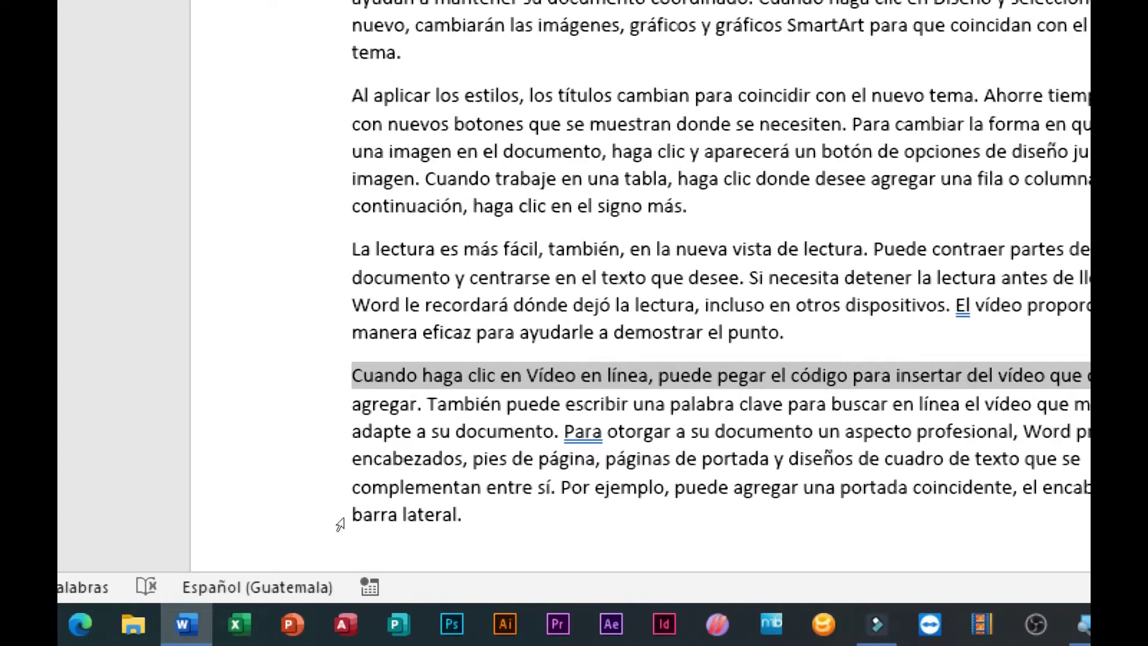
Copy the entire last paragraph and paste it at the end of the document with the Conservar solo texto option.
triple_click(433, 537)
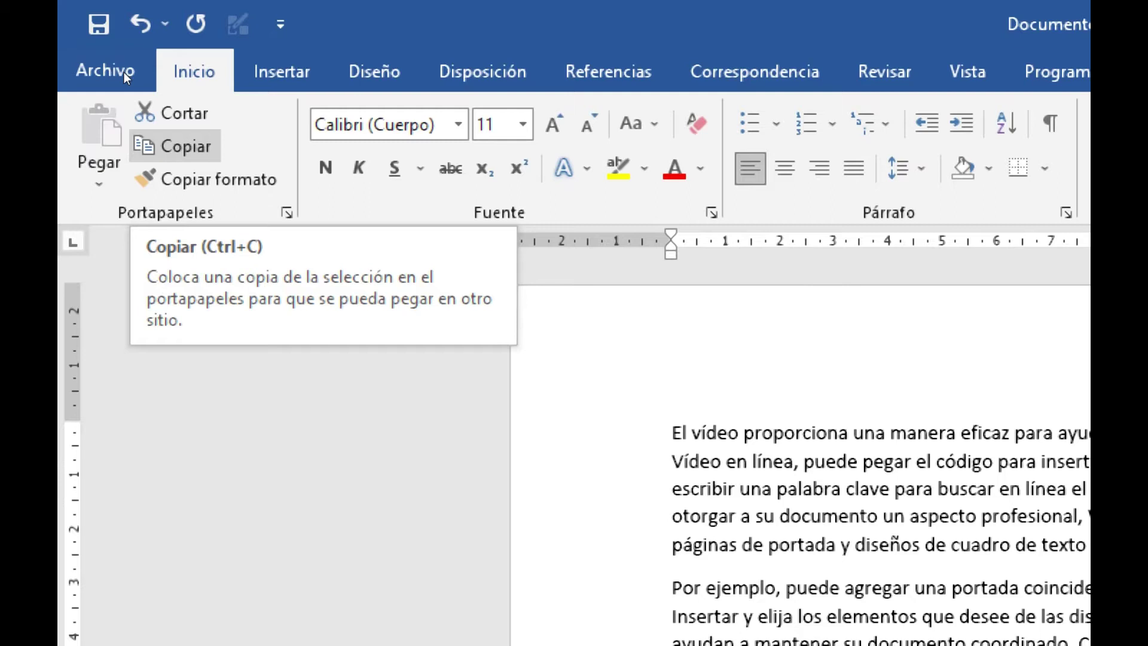
key(ctrl+c)
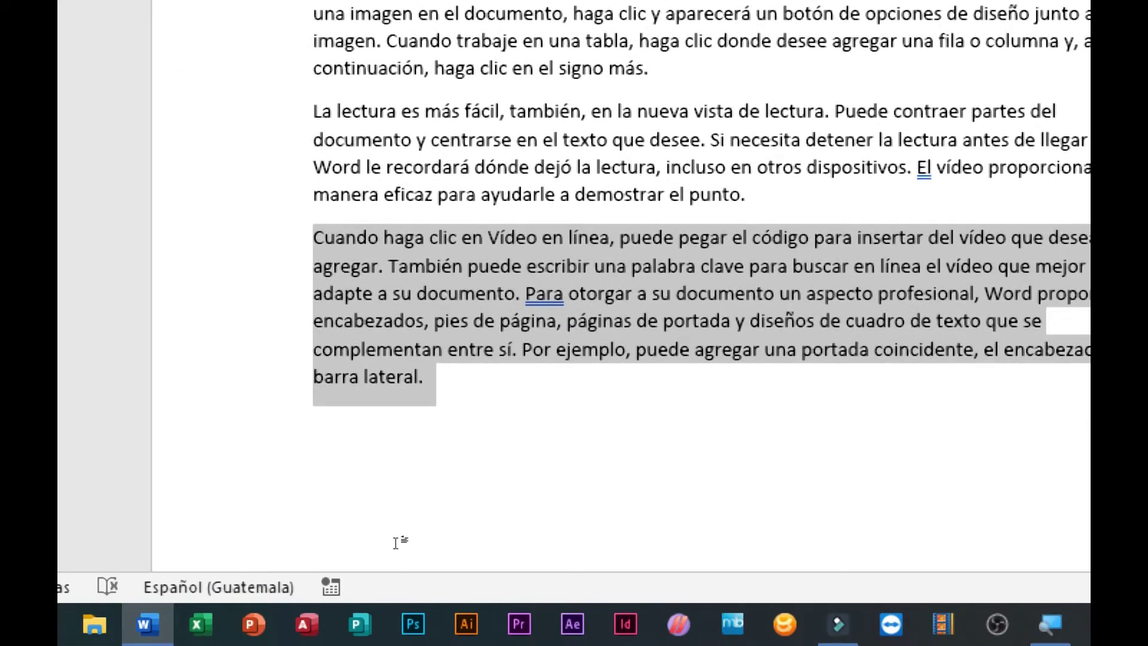
click(397, 541)
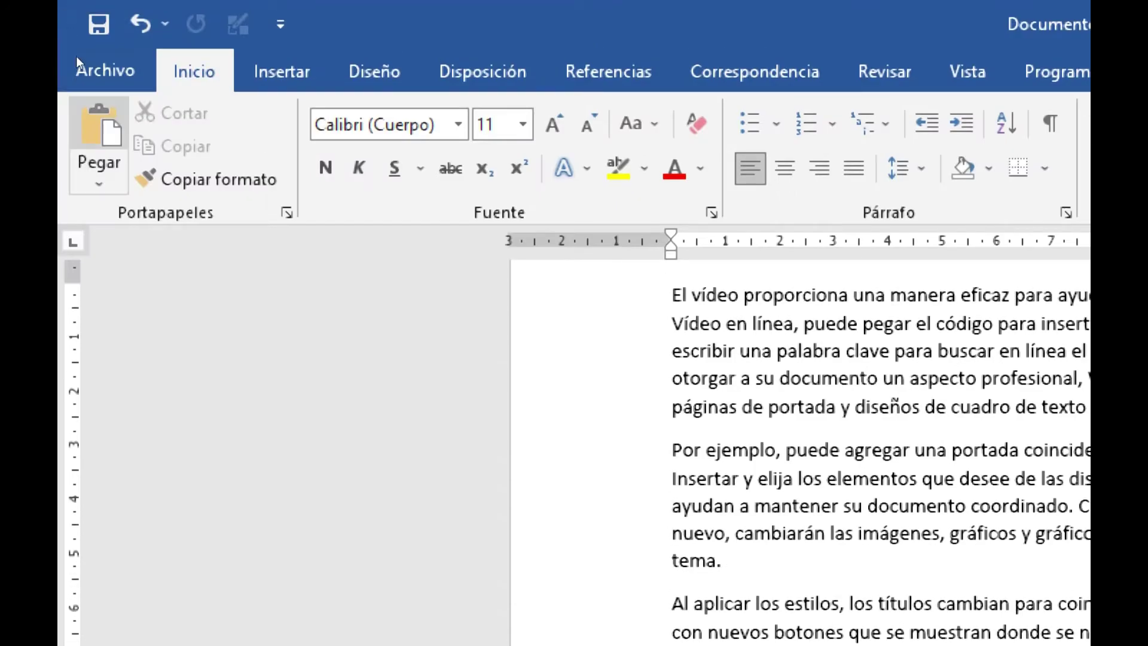
click(75, 90)
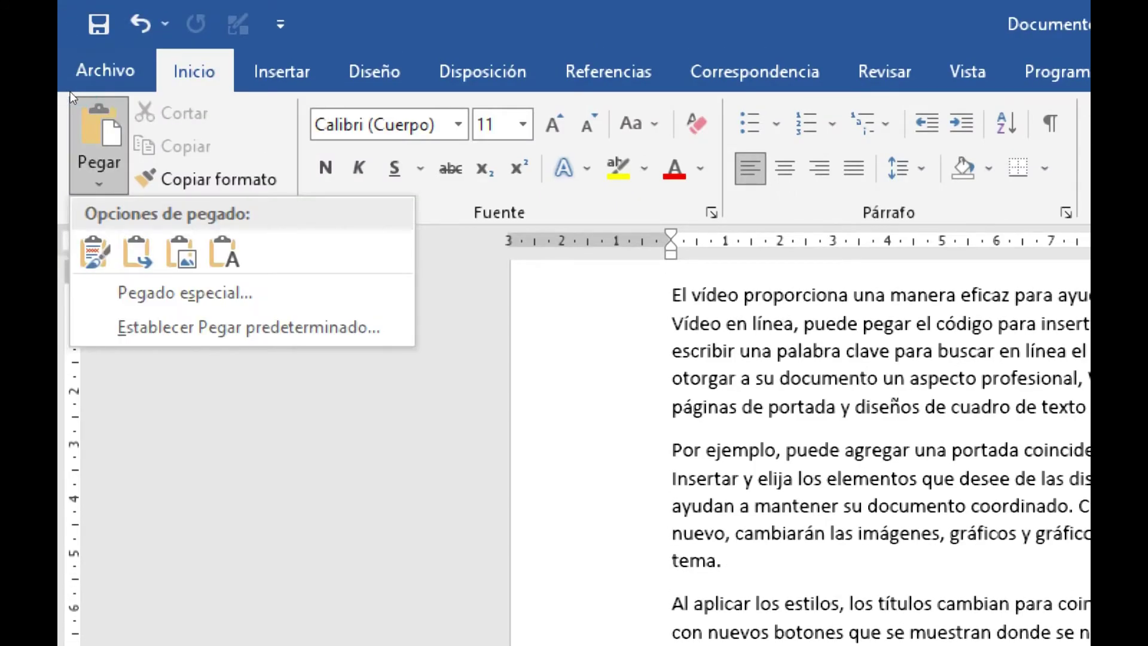
key(Down)
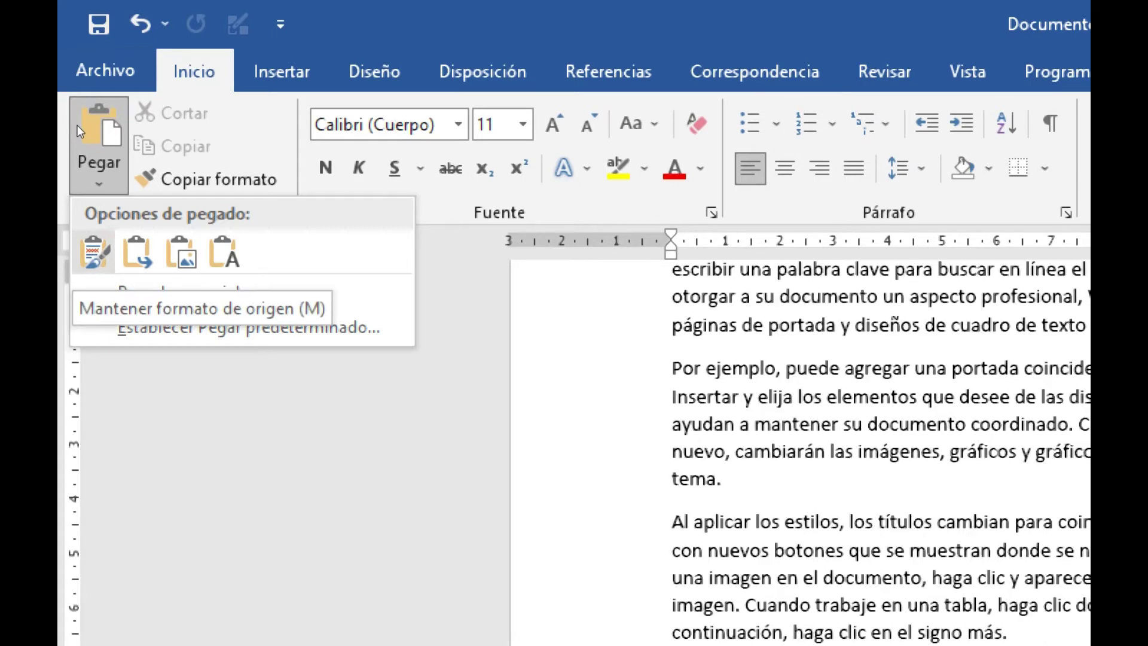
key(Right)
key(Left)
key(Right)
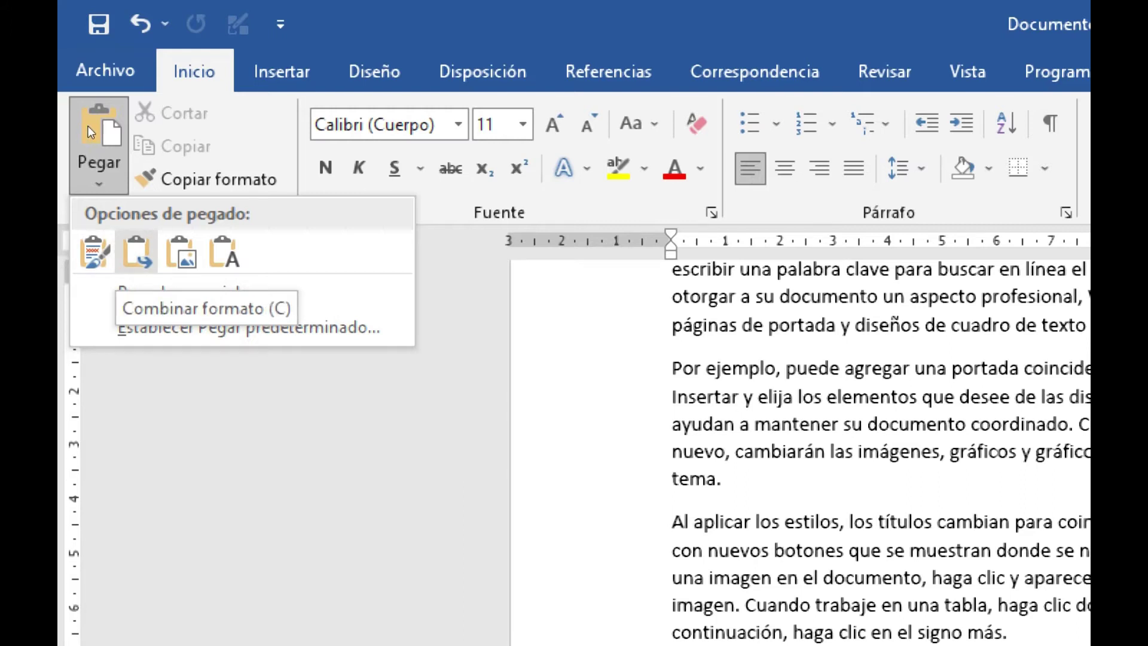
key(Right)
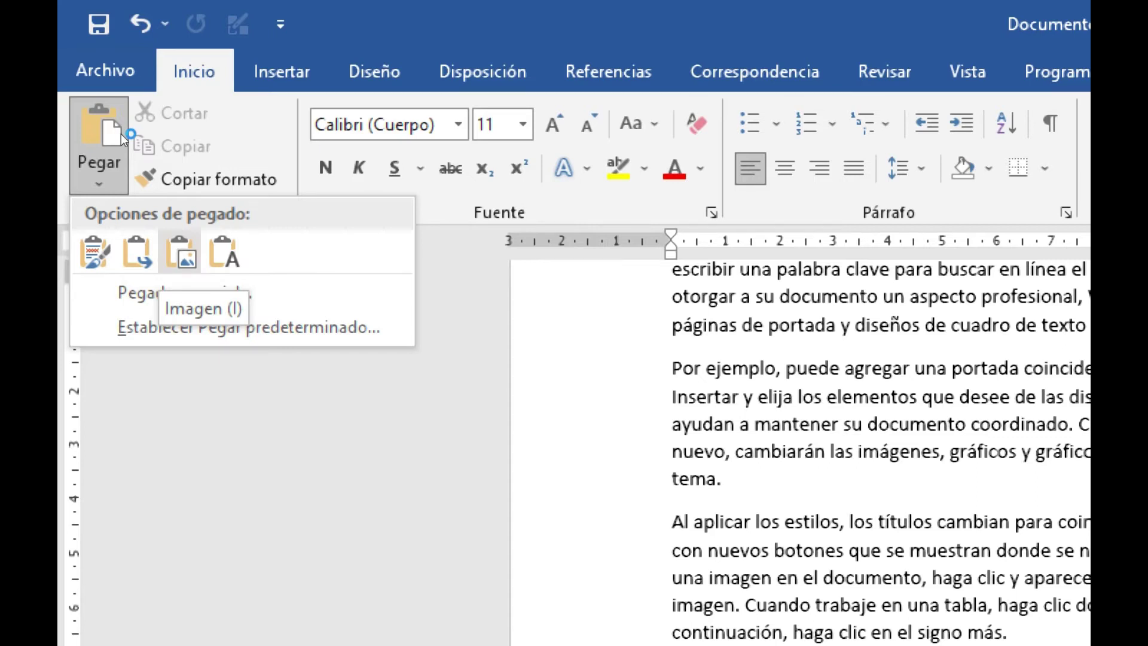
key(Right)
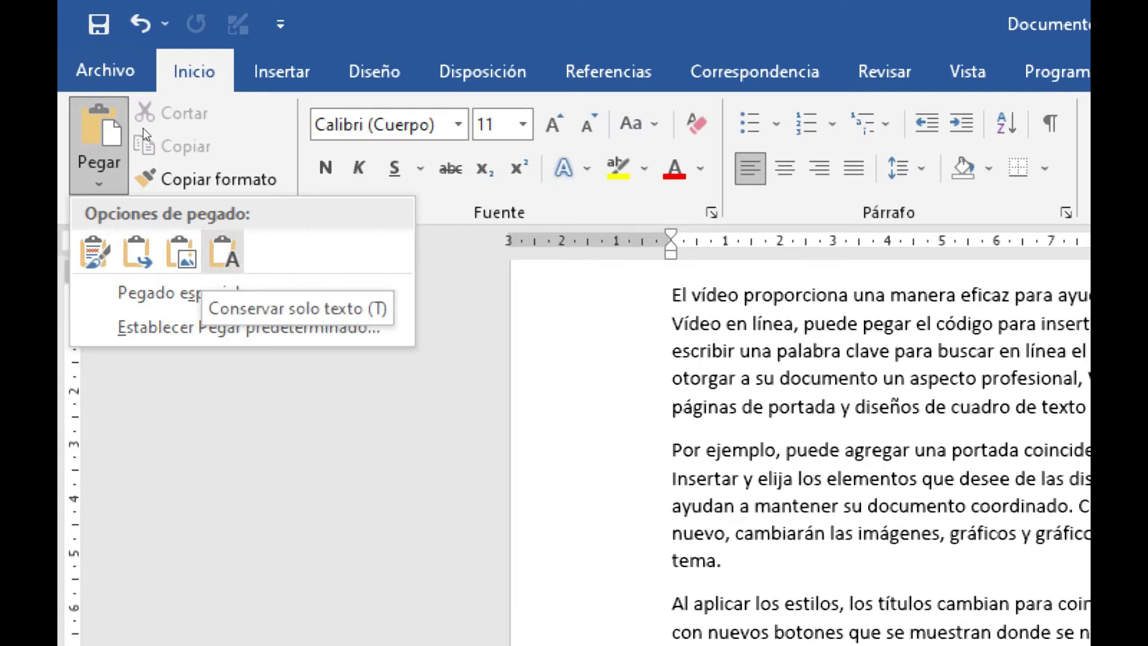
key(Return)
key(super+plus)
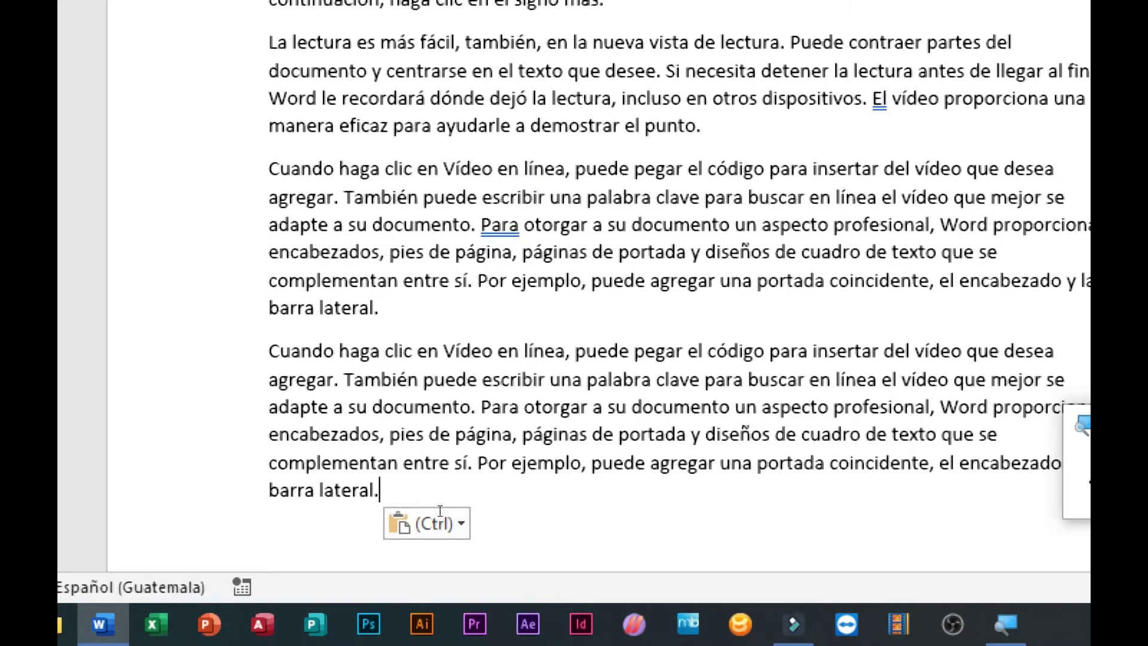
double_click(439, 510)
click(412, 431)
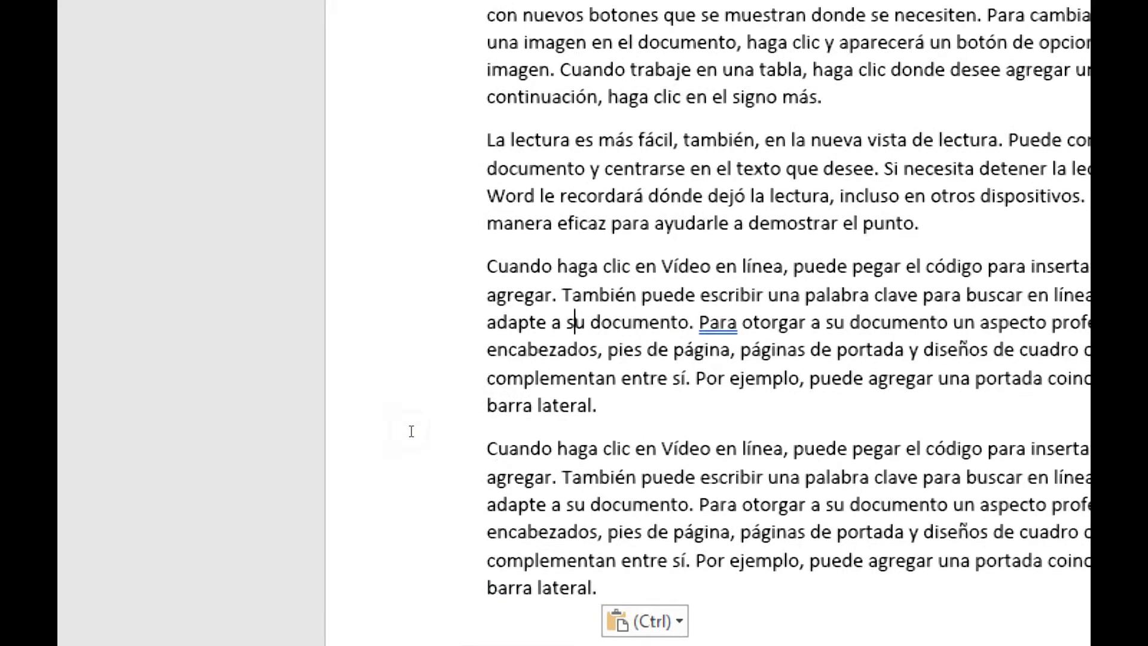
Paste another copy of the copied paragraph on a new line at the end of the document.
triple_click(418, 439)
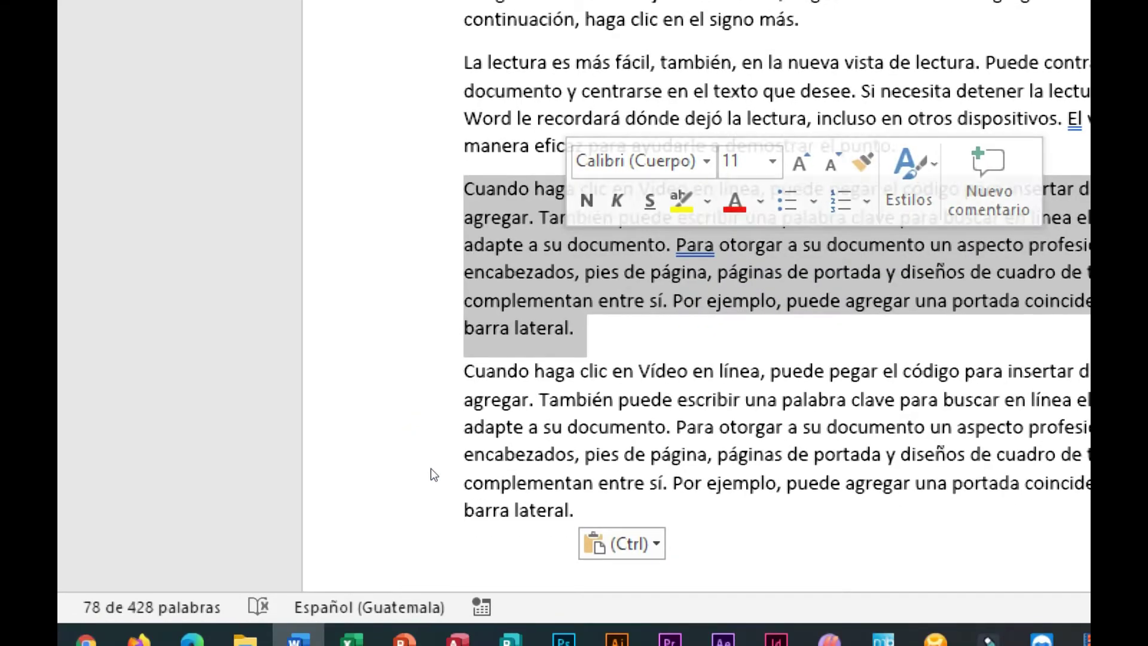
click(447, 505)
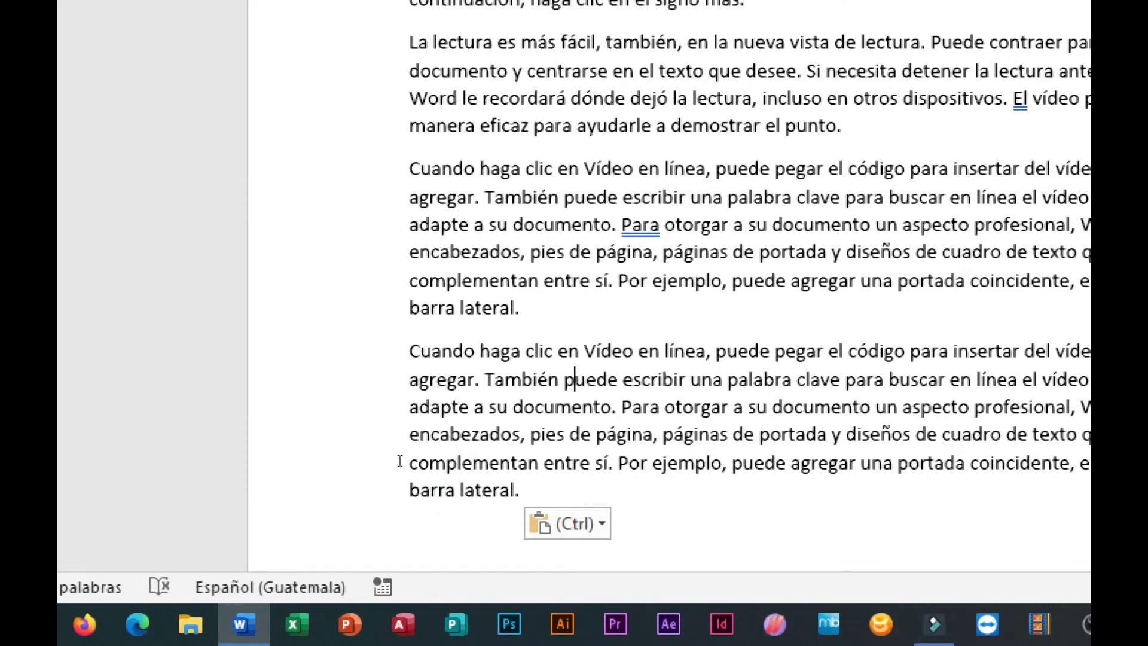
scroll(436, 482, down, 3)
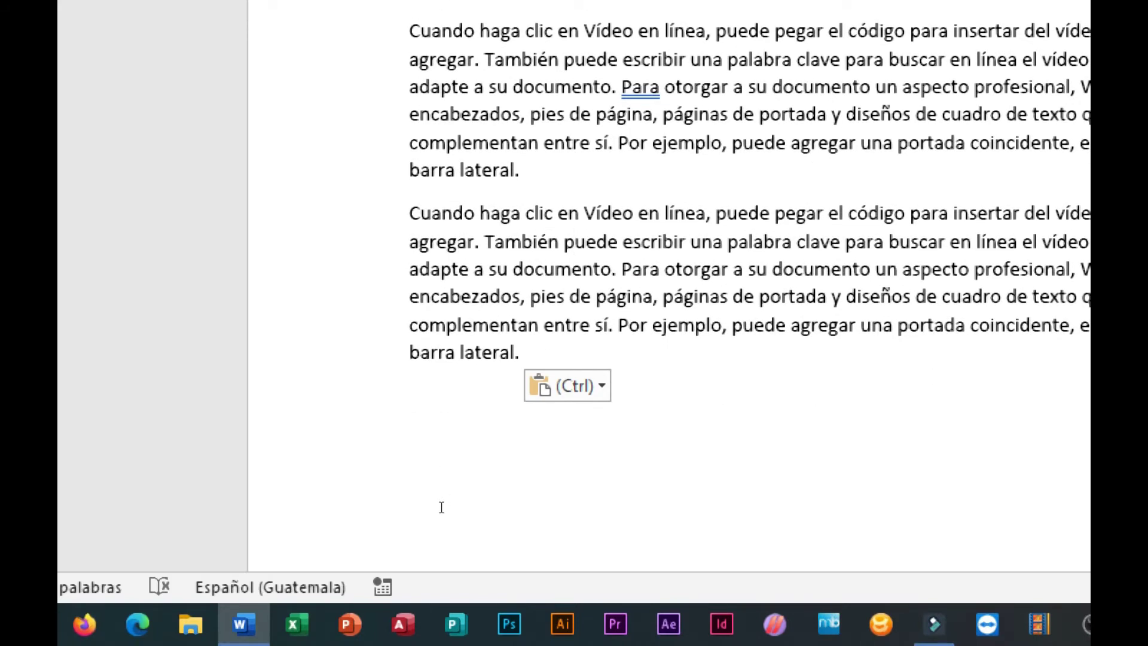
click(368, 533)
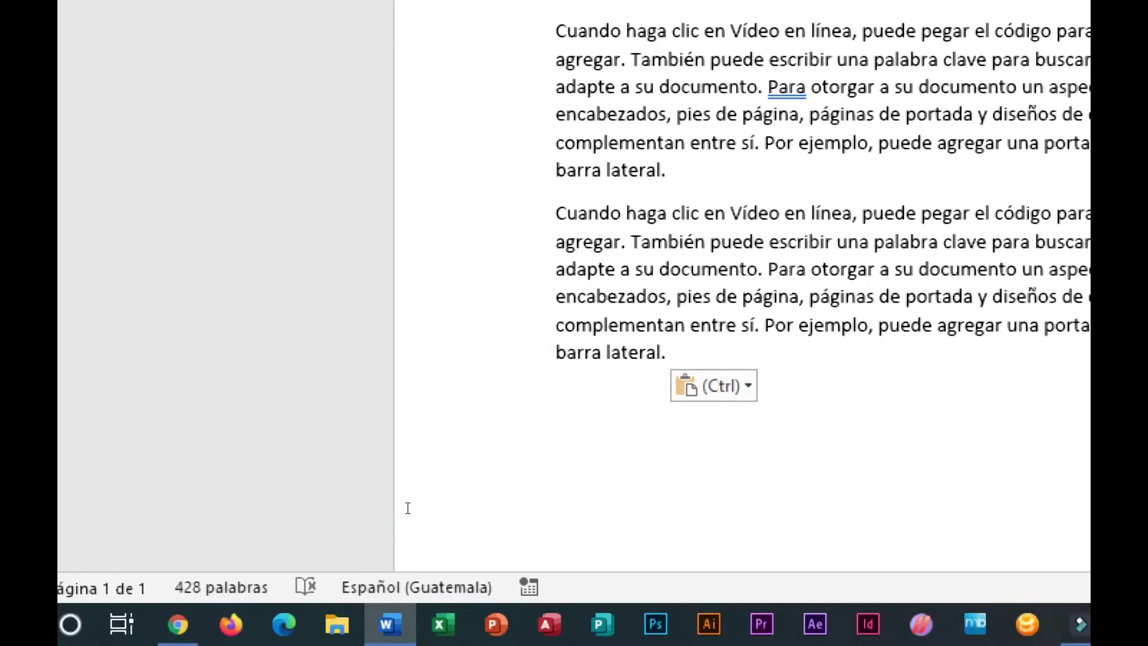
click(434, 501)
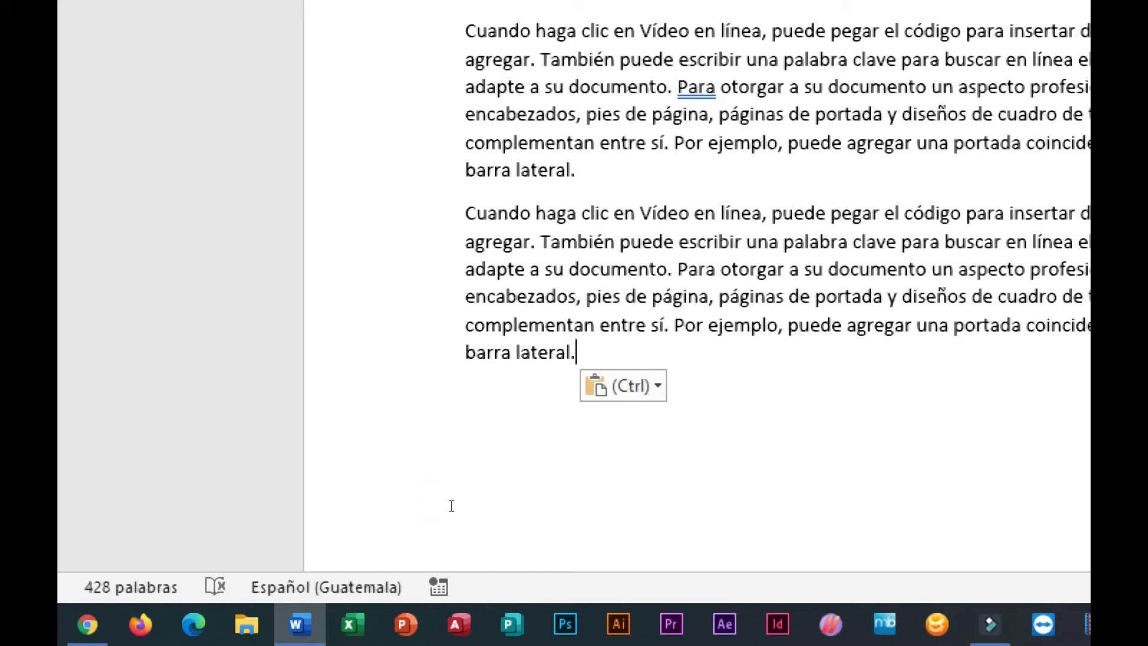
key(Return)
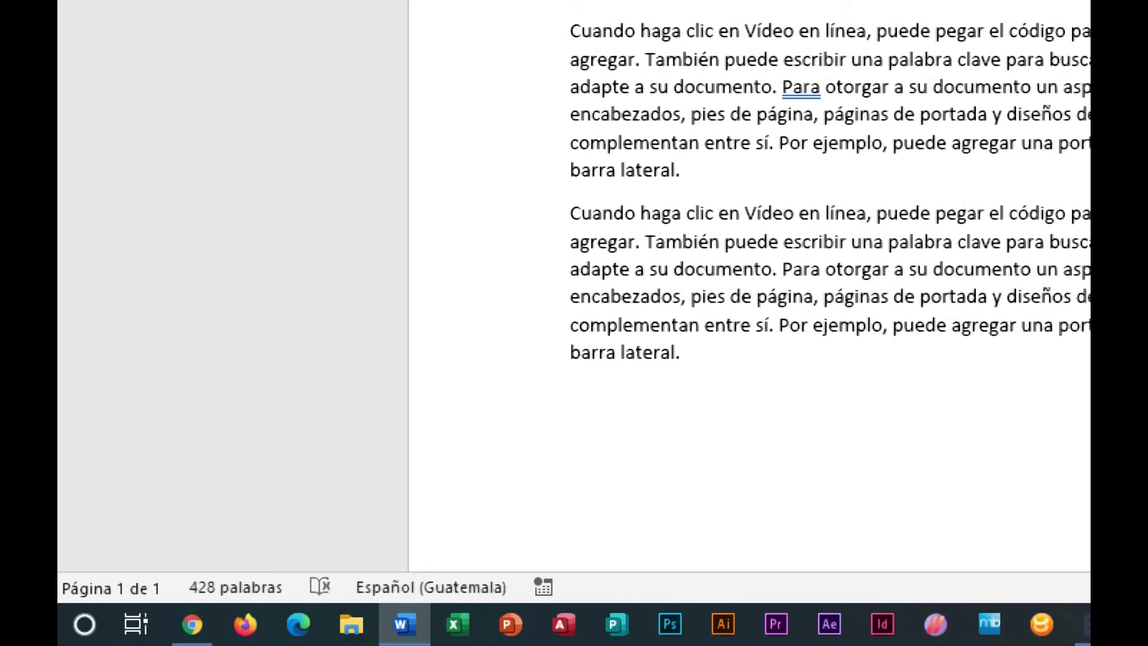
key(ctrl+v)
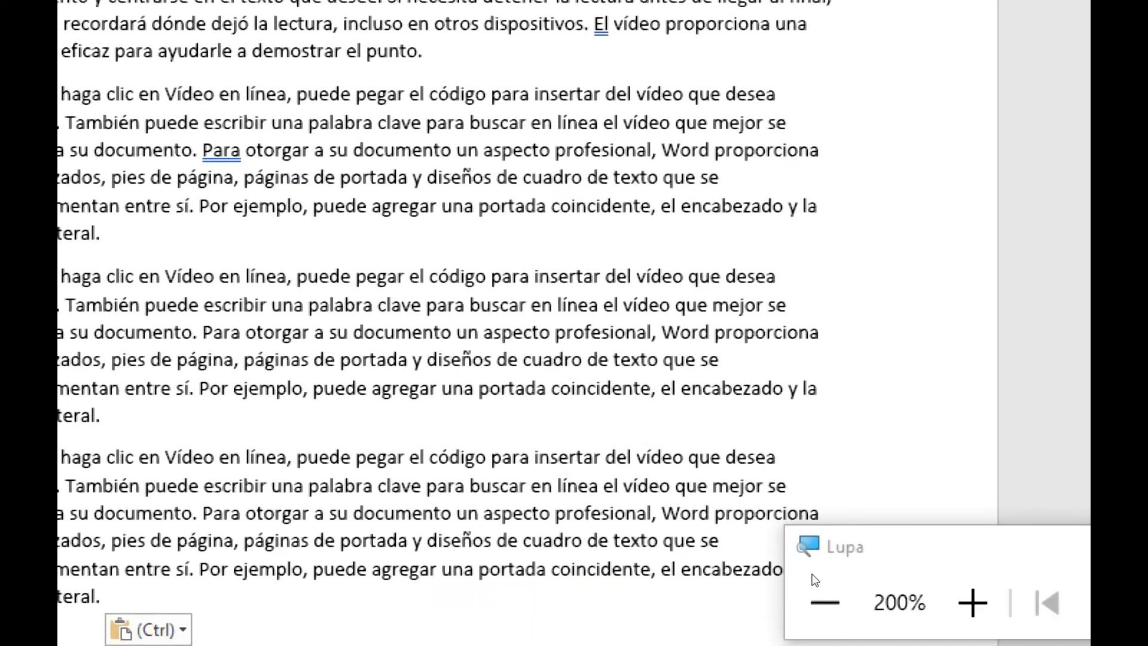
Cut the document's entire first paragraph, which begins "El vídeo proporciona una manera eficaz".
click(824, 600)
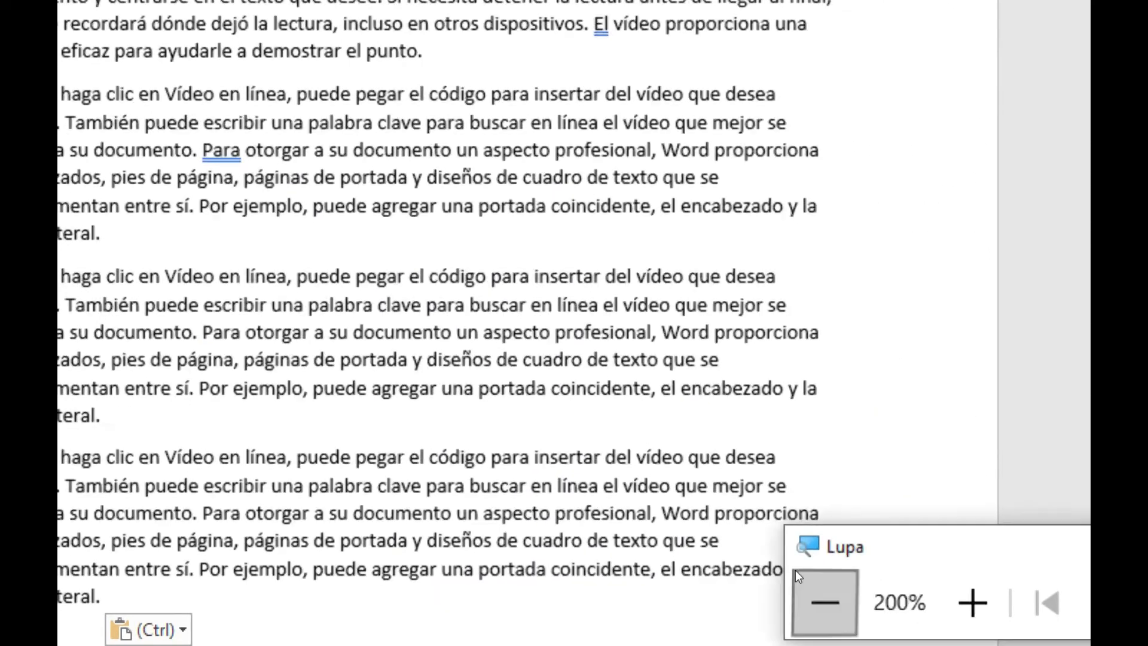
scroll(558, 361, up, 1)
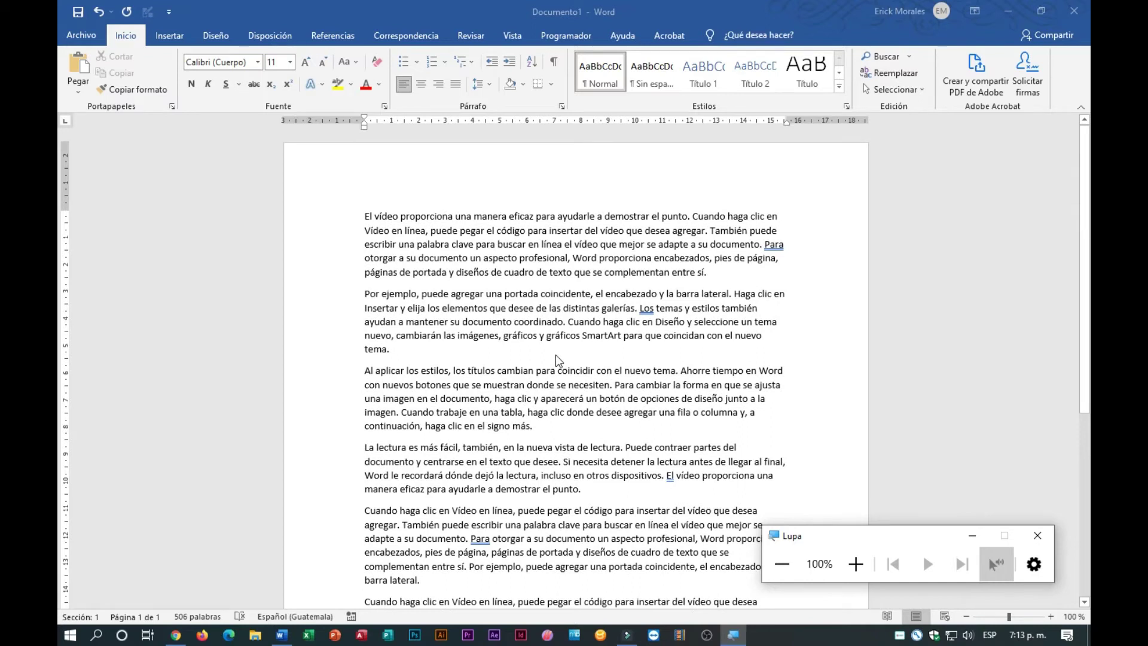
scroll(558, 361, down, 6)
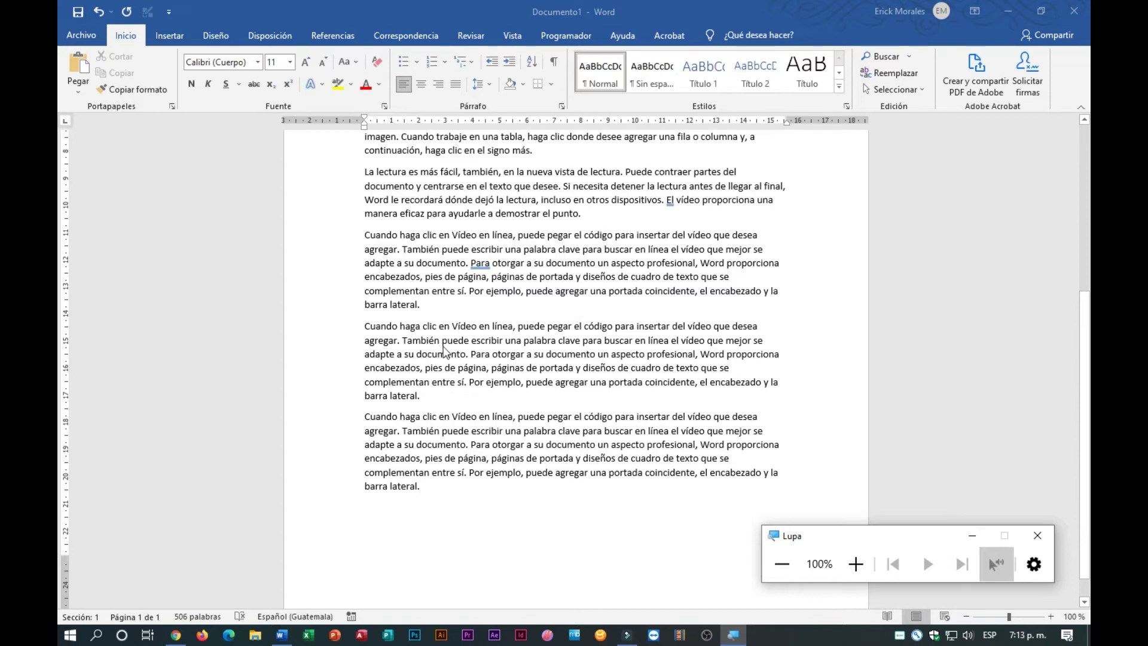
scroll(444, 350, up, 6)
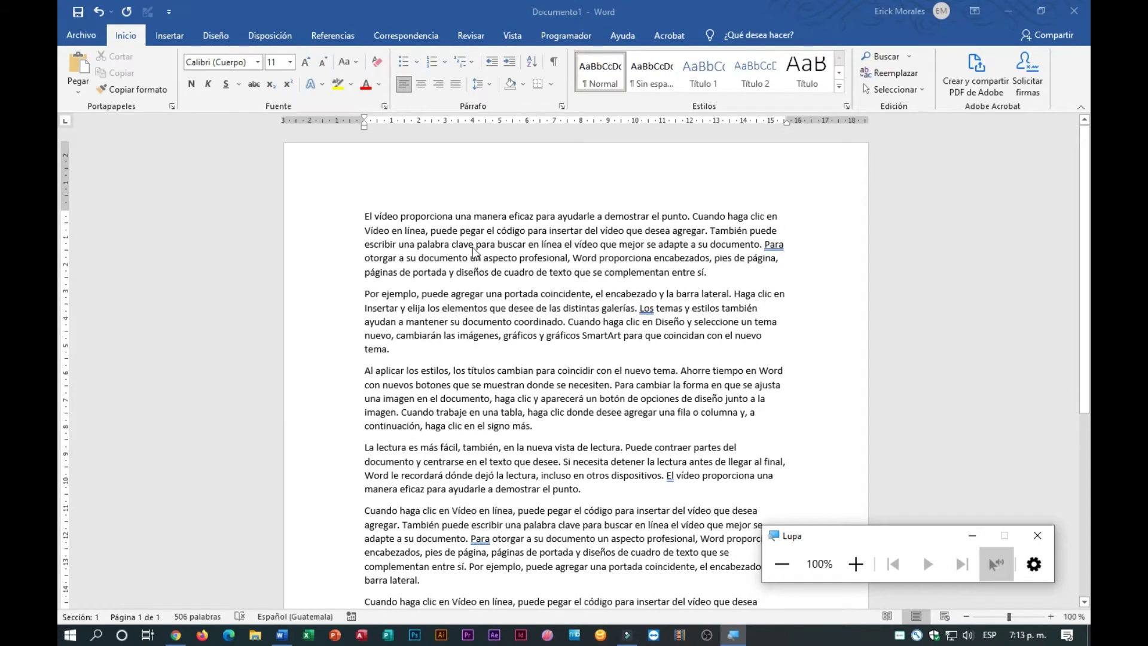
double_click(472, 247)
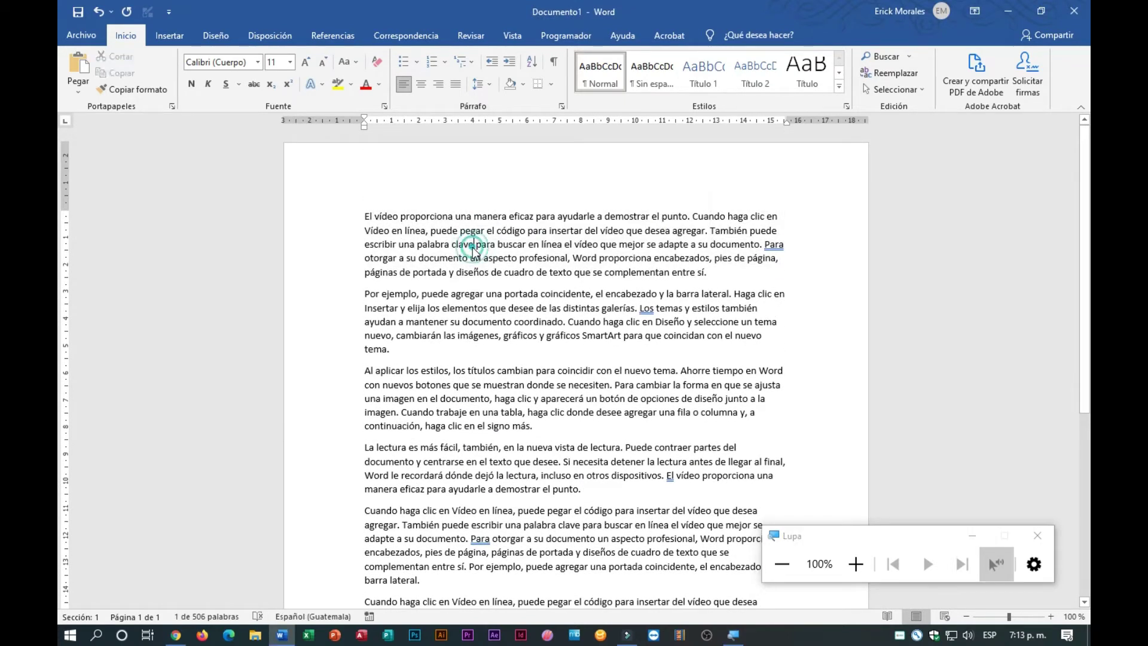
triple_click(473, 247)
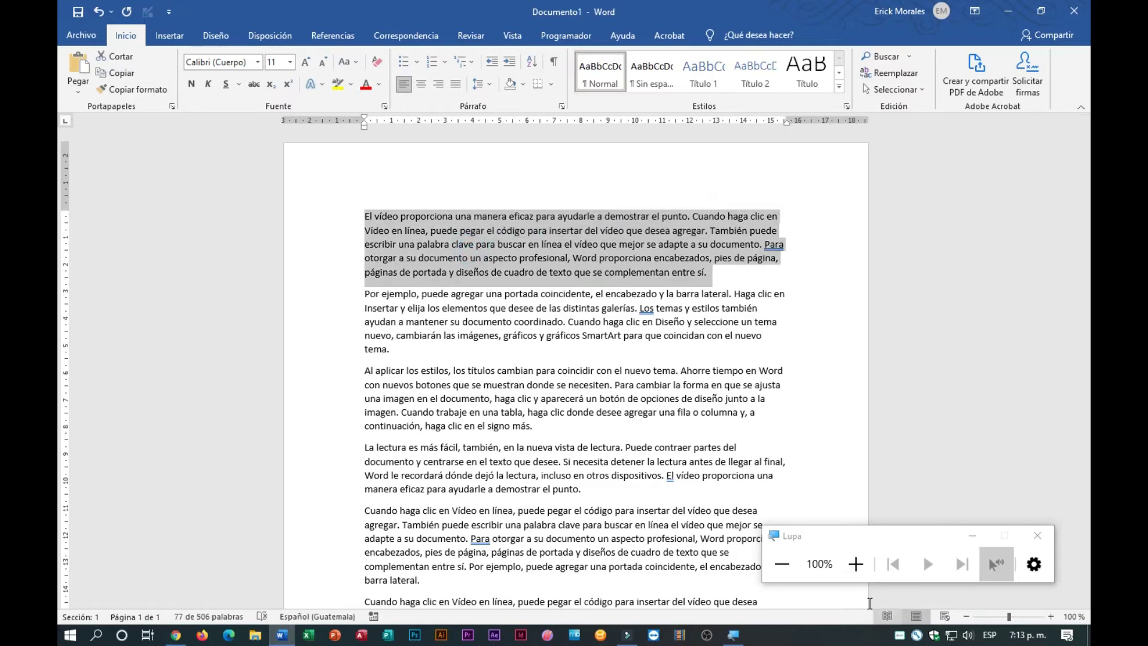
click(856, 563)
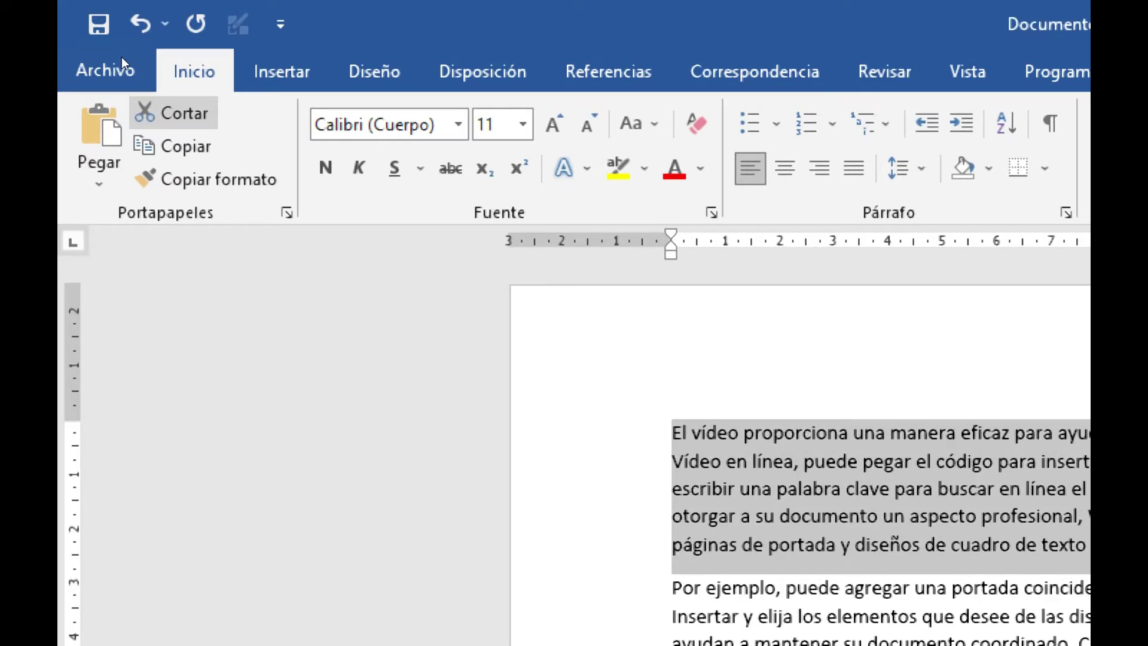
click(174, 113)
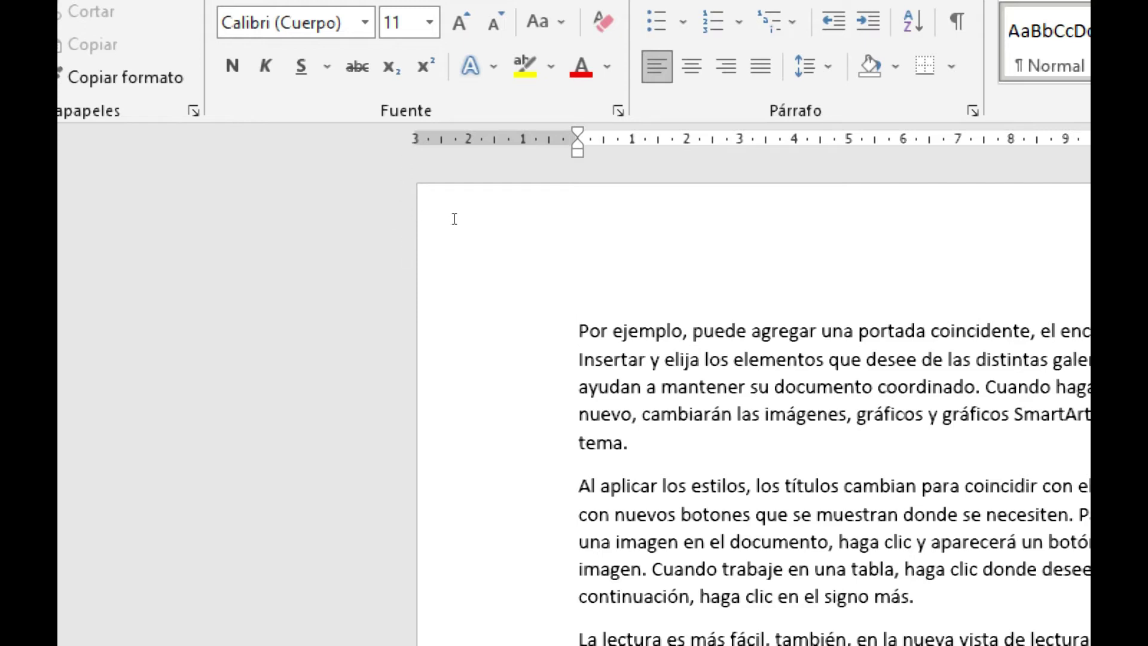
Paste the cut paragraph twice at the end of the document, below the repeated "Cuando haga clic" paragraphs.
scroll(453, 263, down, 5)
scroll(456, 272, down, 3)
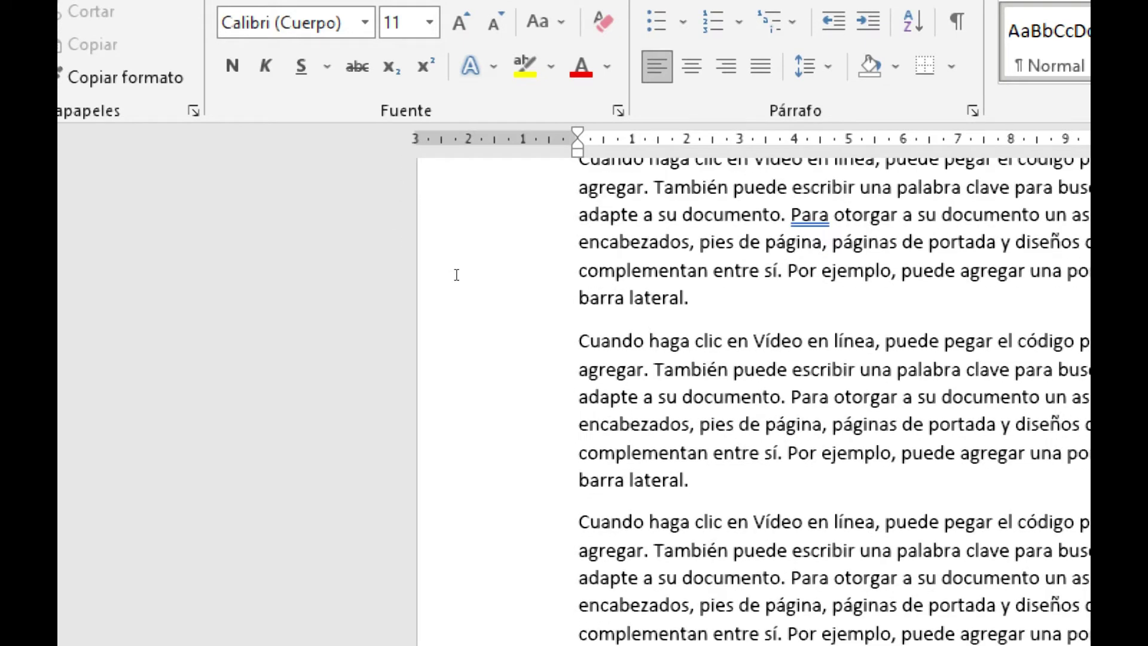
click(383, 409)
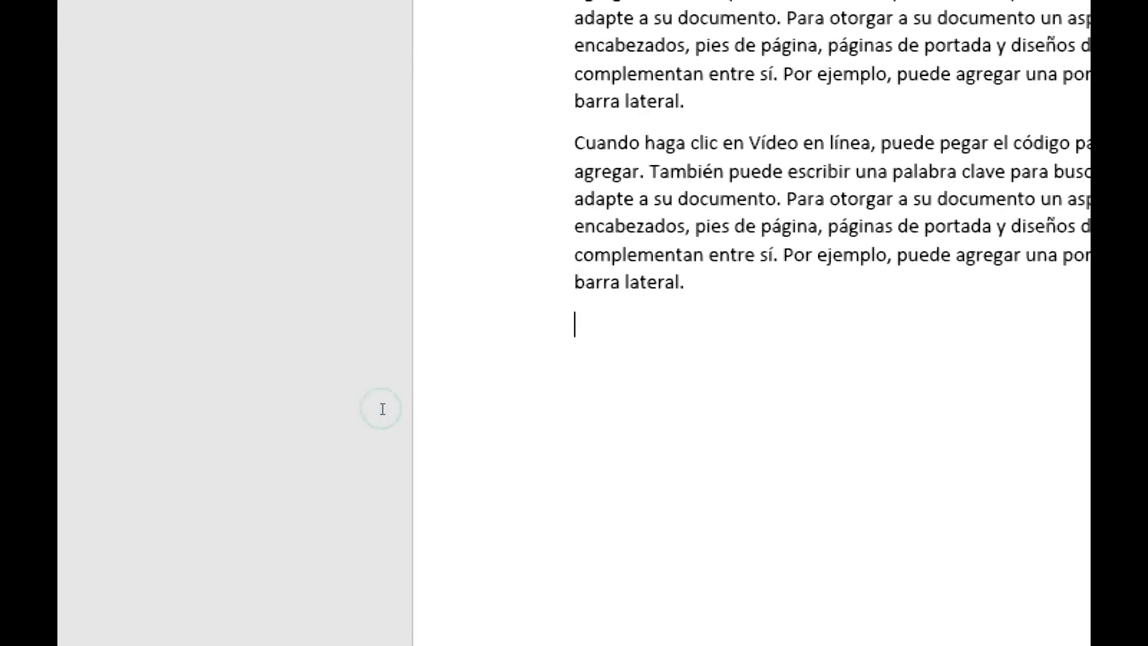
right_click(373, 408)
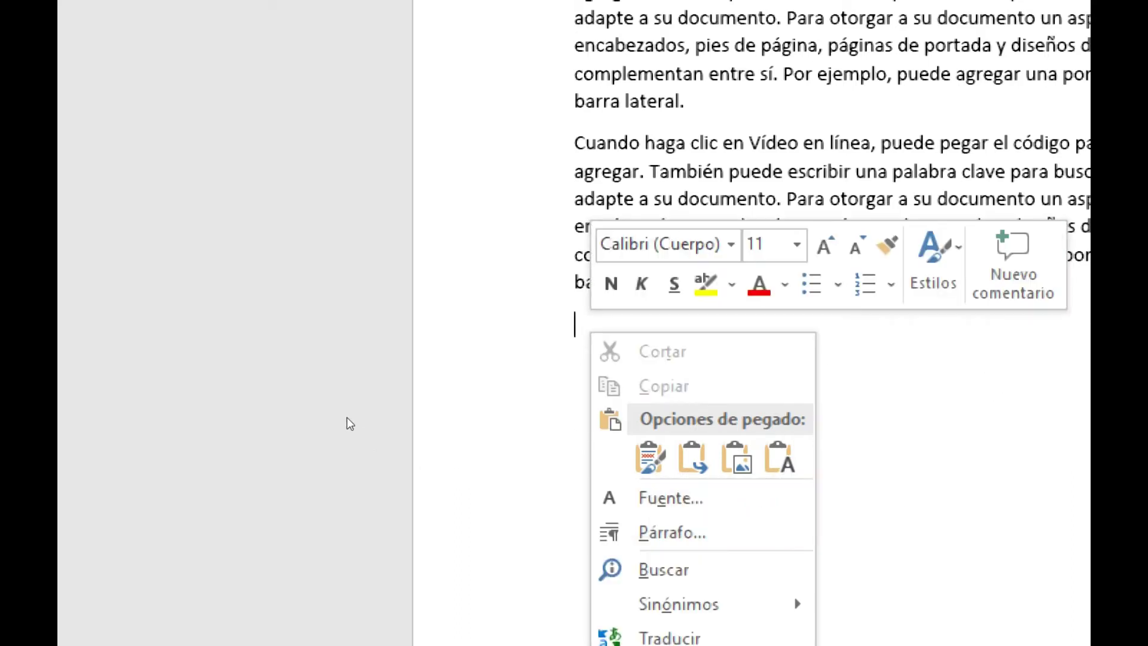
click(371, 409)
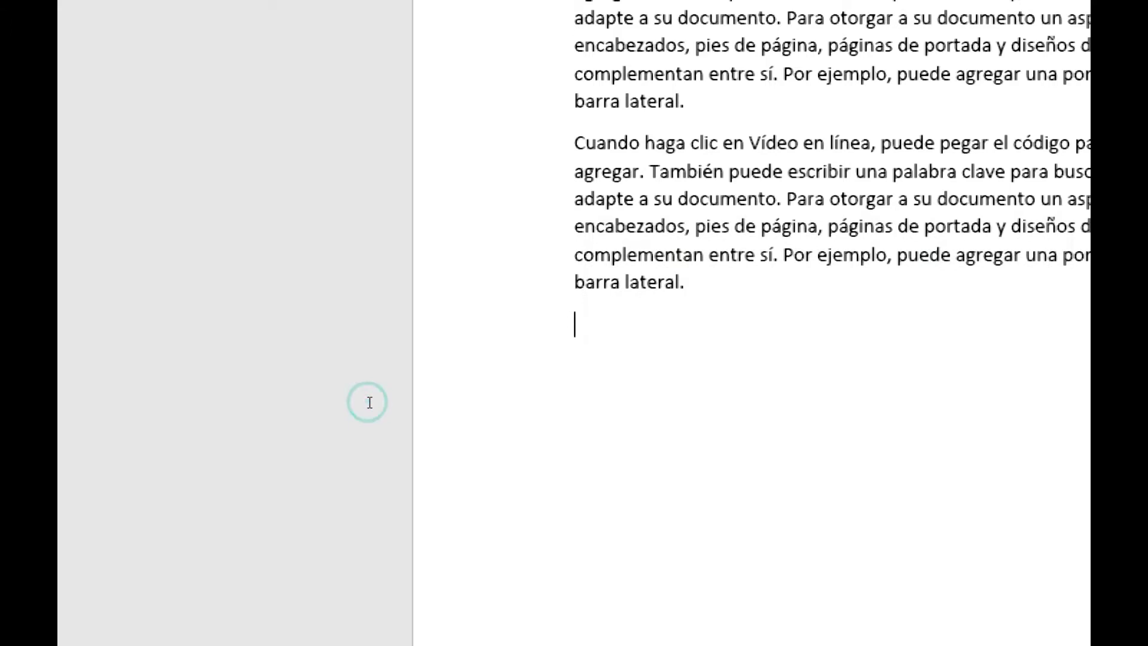
key(ctrl+v)
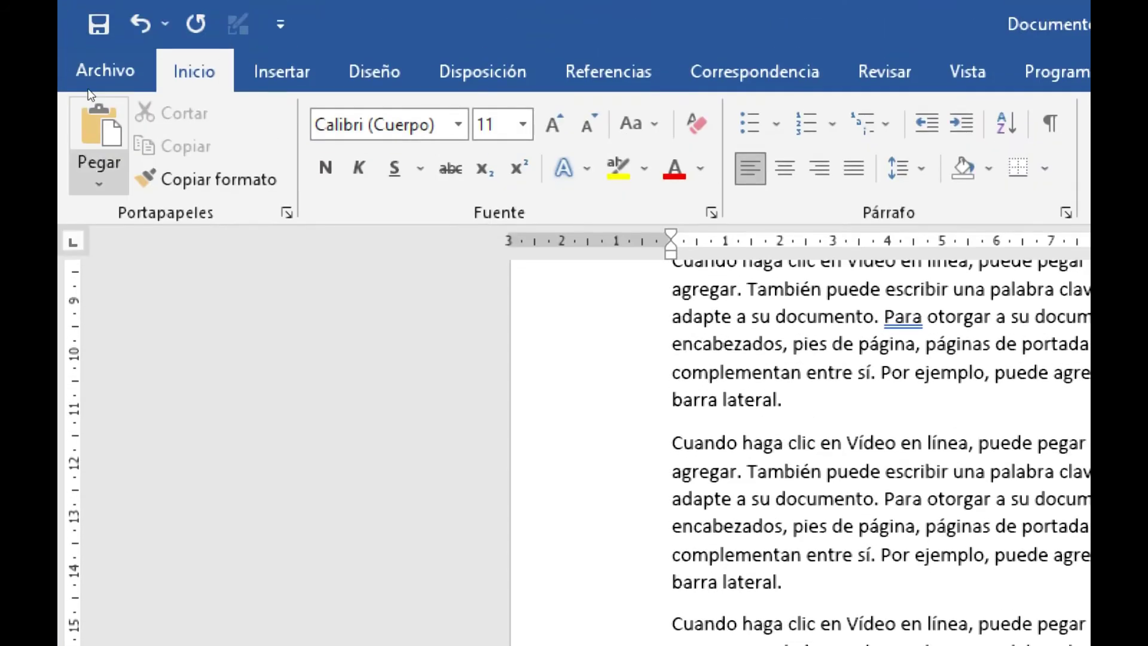
click(83, 89)
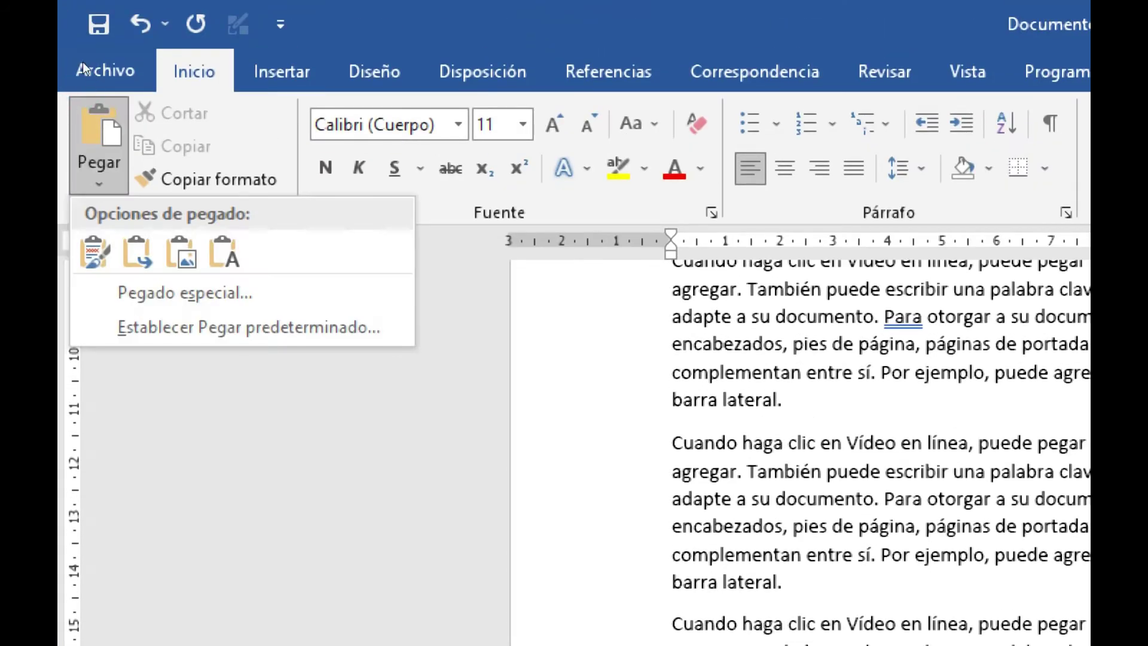
click(83, 62)
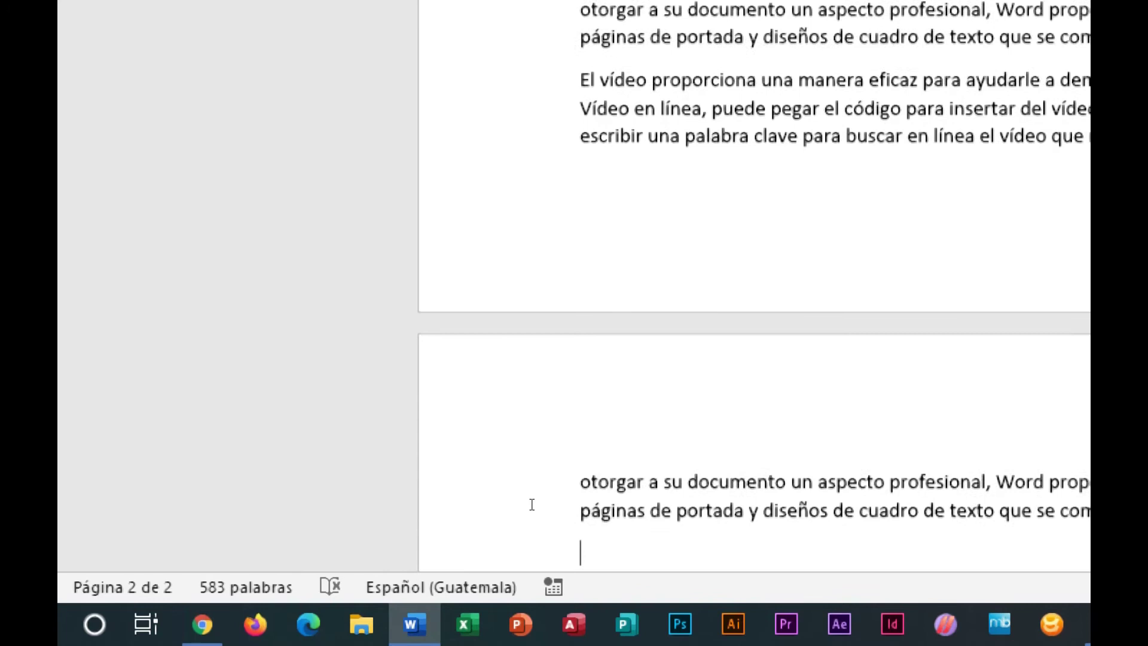
Make the whole first paragraph, beginning "Por ejemplo, puede agregar una portada", bold.
scroll(554, 567, up, 5)
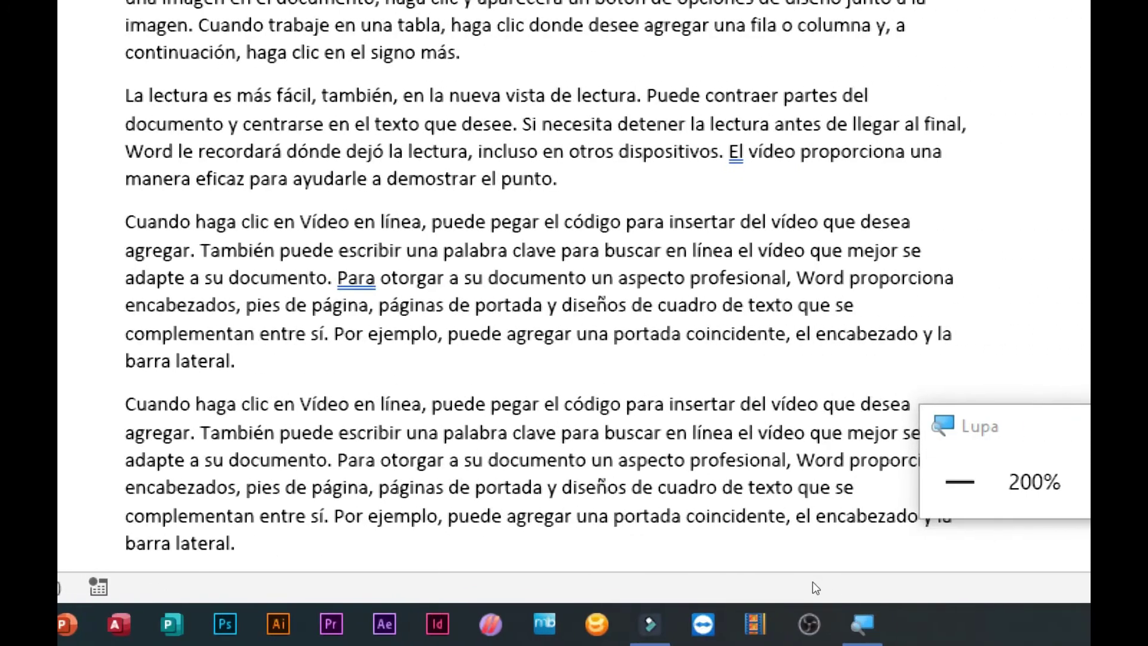
click(956, 484)
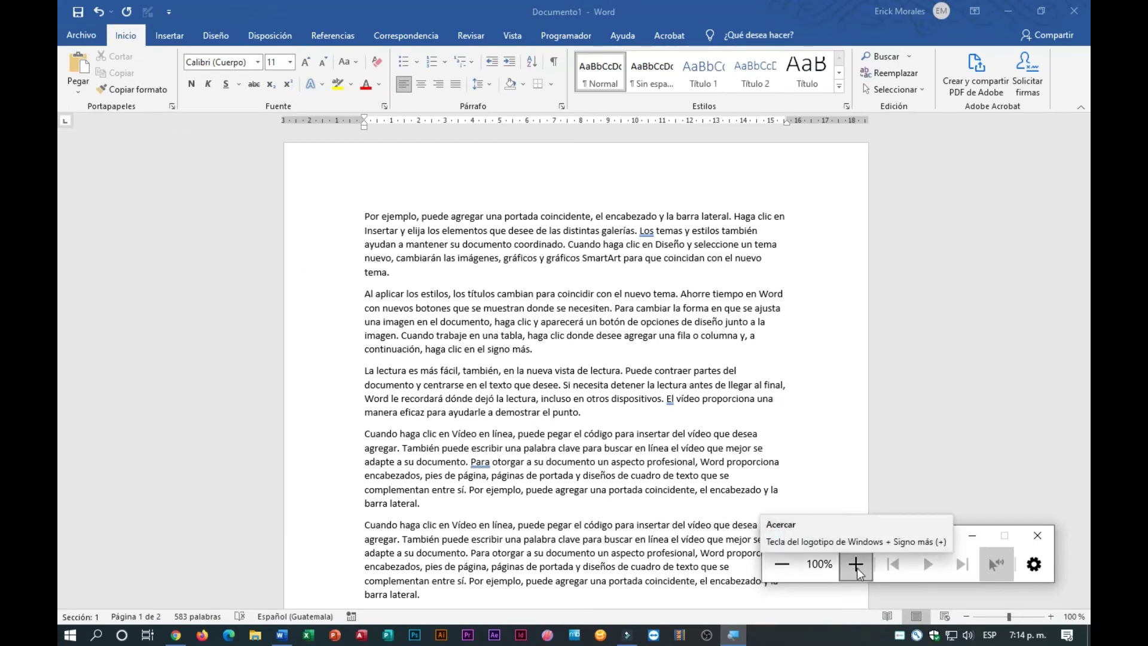
scroll(637, 438, down, 10)
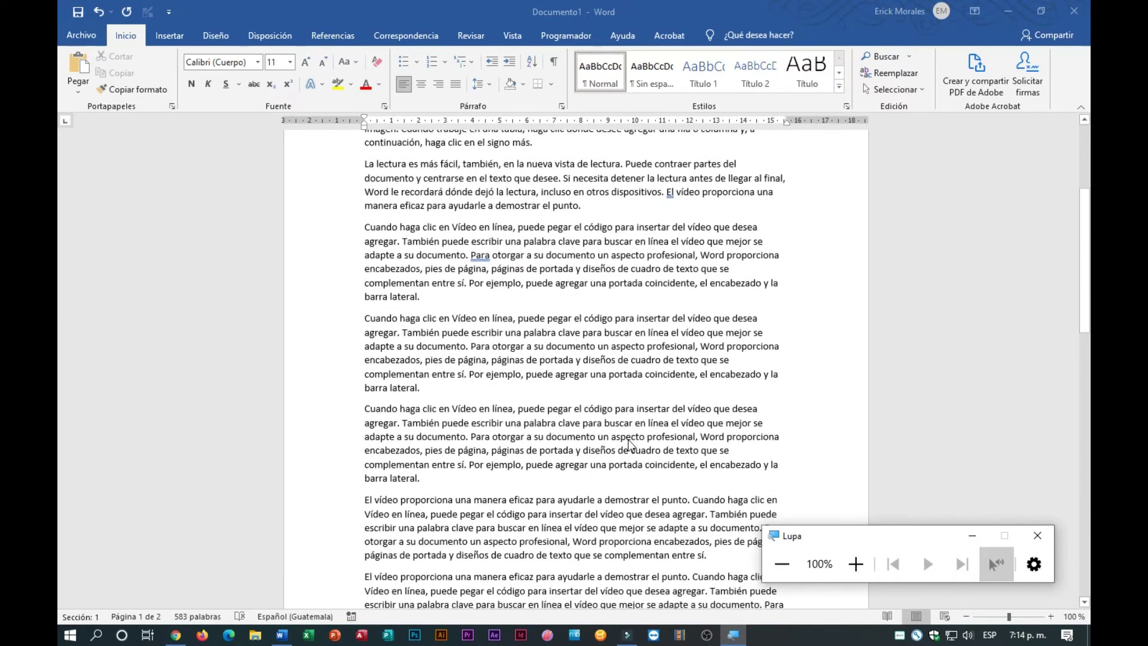
scroll(553, 438, up, 8)
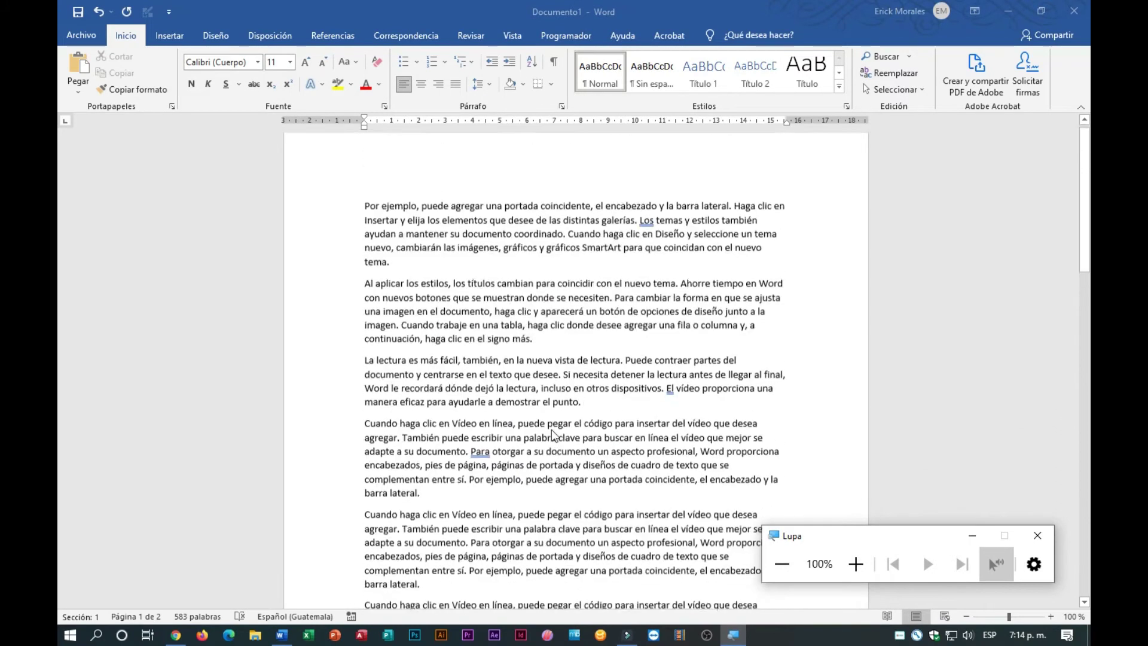
triple_click(569, 218)
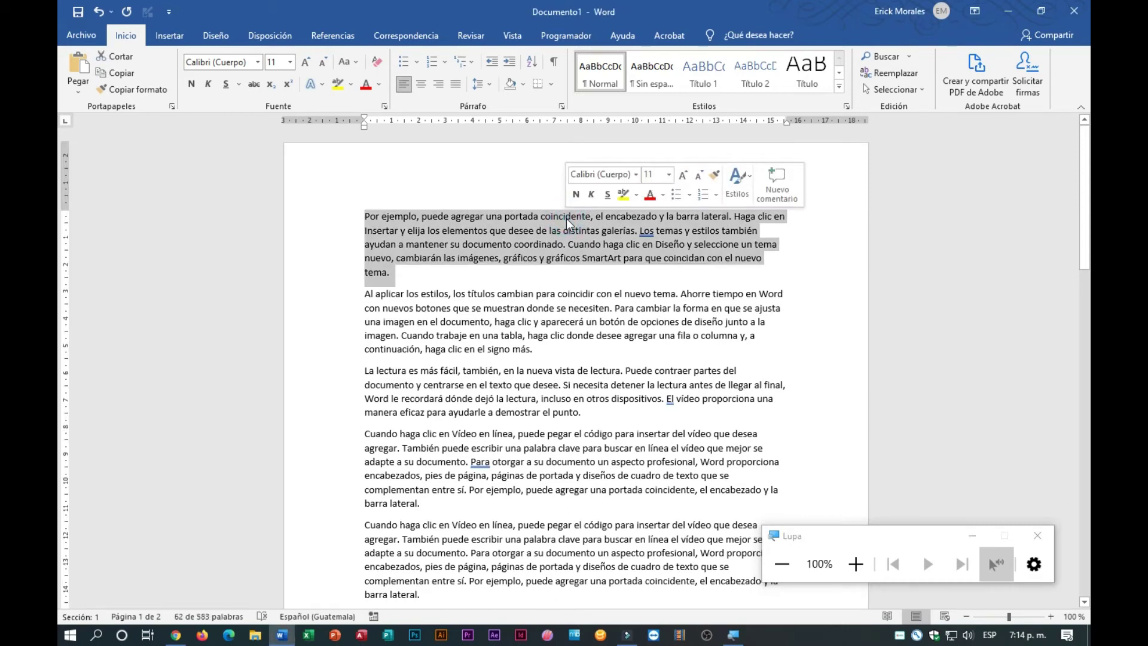
click(576, 194)
click(580, 353)
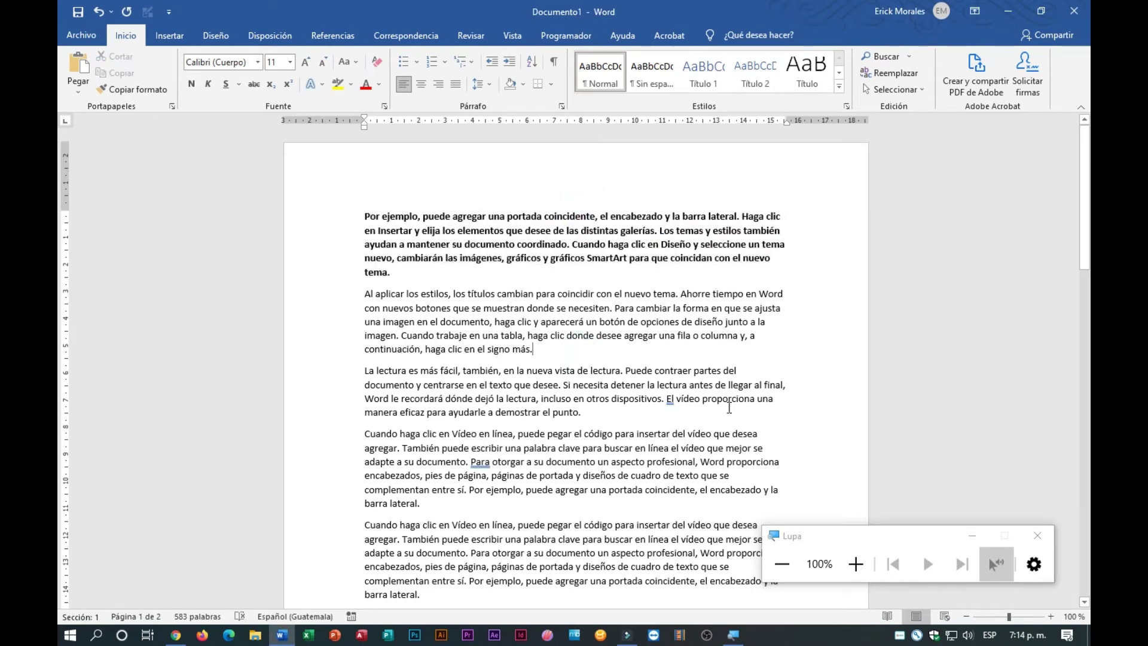
Copy the first paragraph's bold formatting onto the second paragraph, "Al aplicar los estilos", with Copiar formato.
click(491, 387)
triple_click(521, 244)
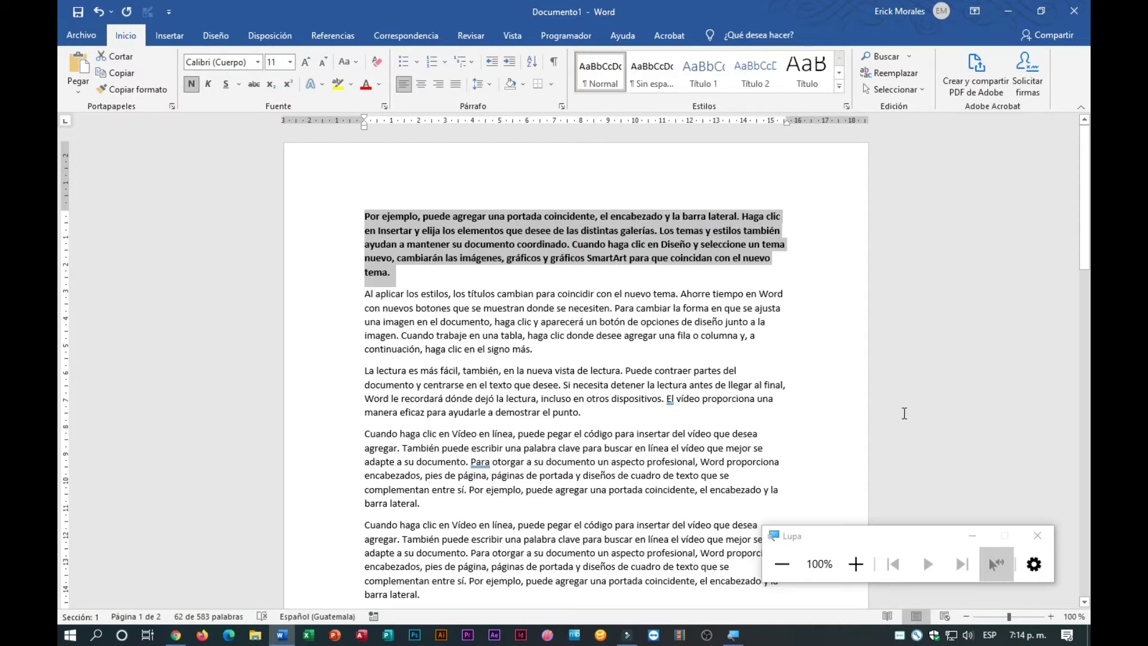
click(855, 564)
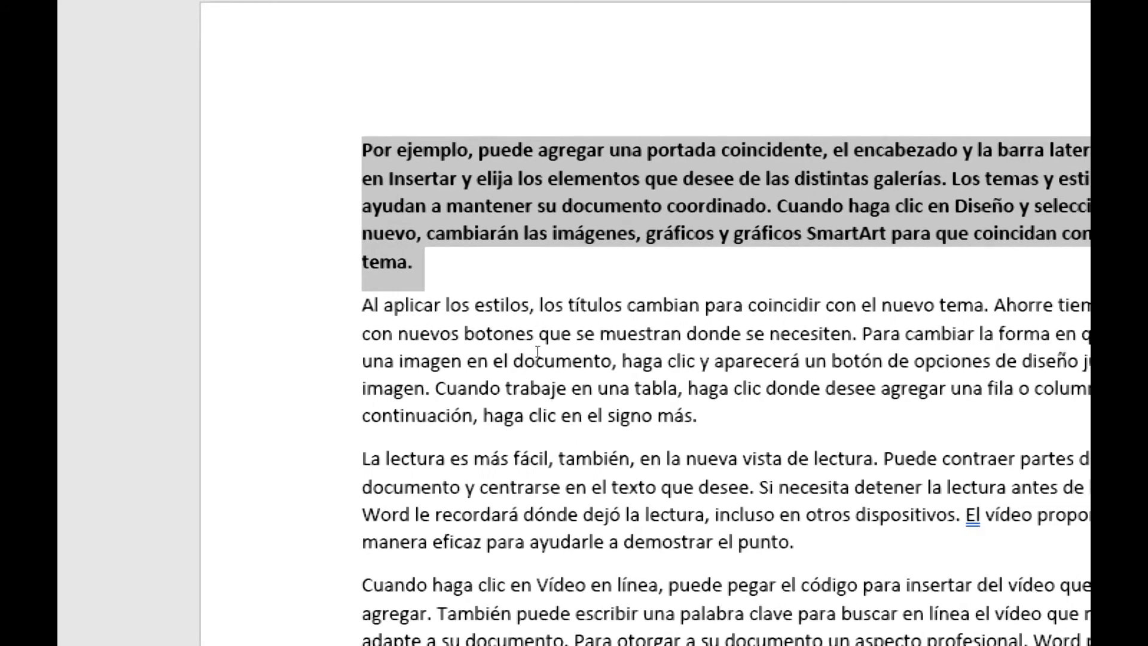
click(538, 352)
drag(699, 417, 354, 294)
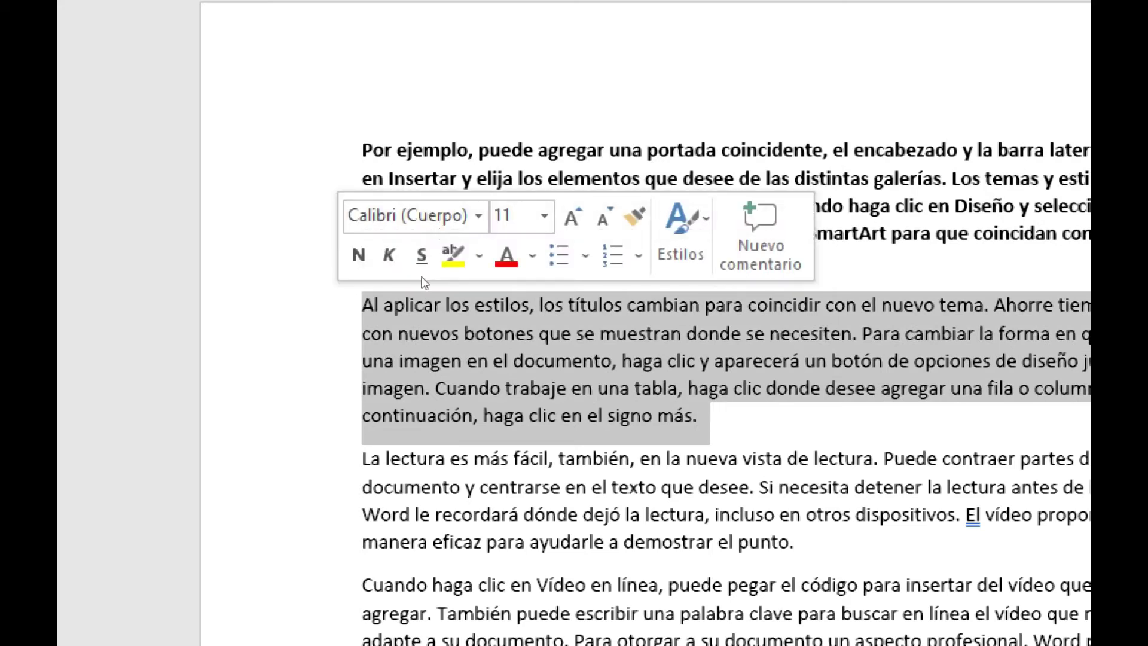
triple_click(510, 151)
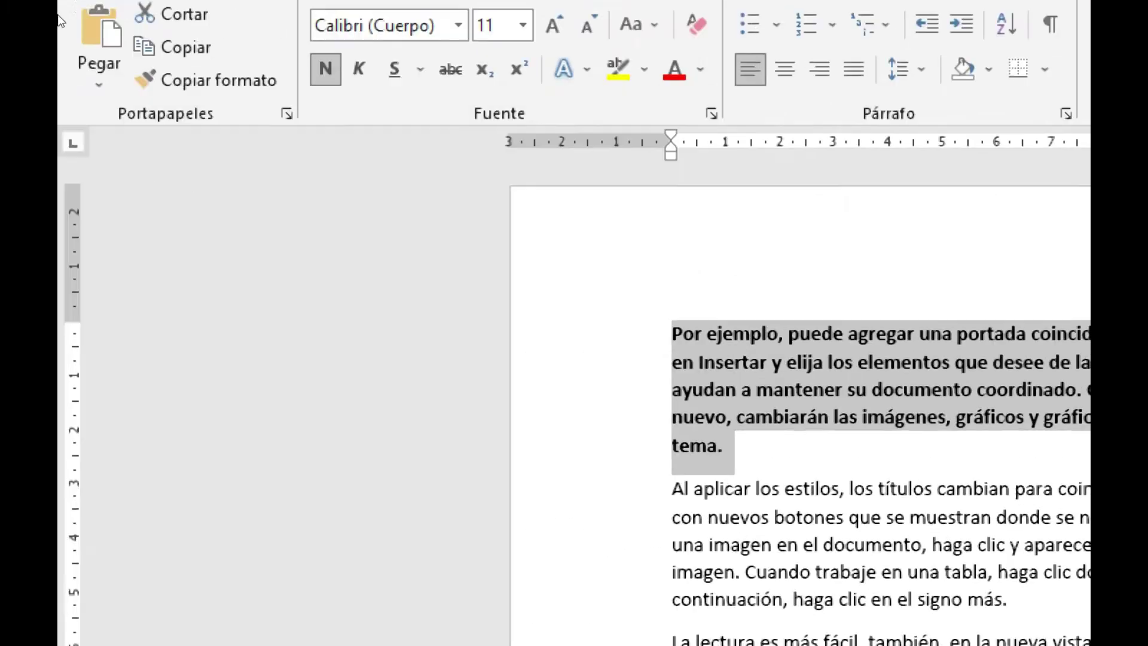
click(180, 80)
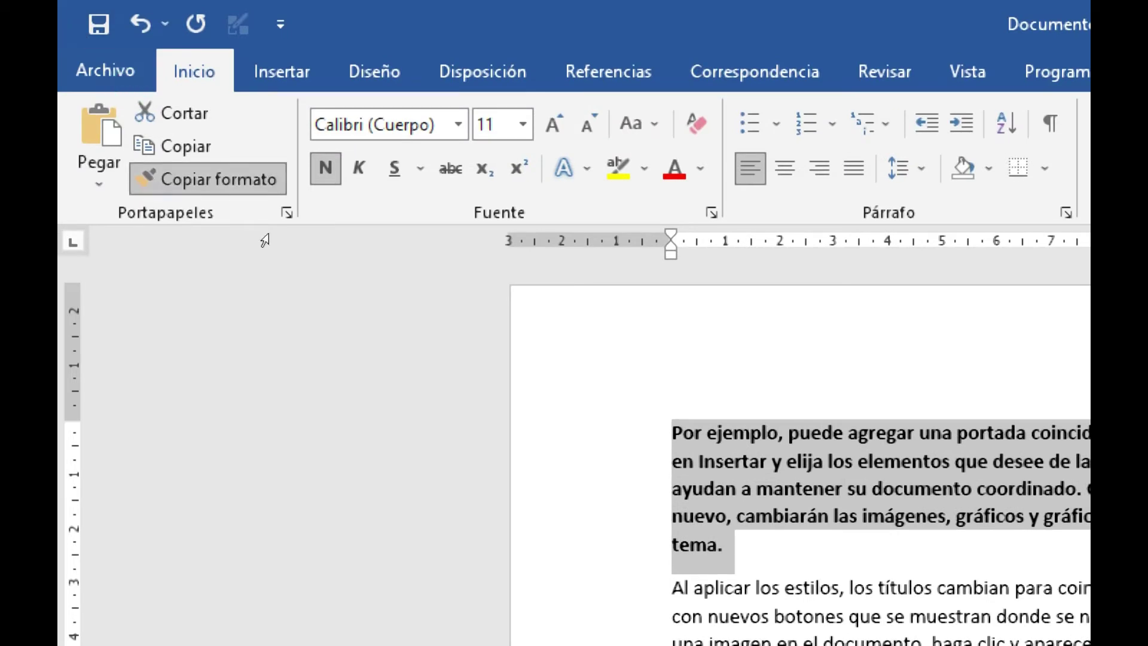
mouse_move(538, 352)
mouse_down()
mouse_move(371, 320)
mouse_move(353, 294)
mouse_move(363, 302)
mouse_up()
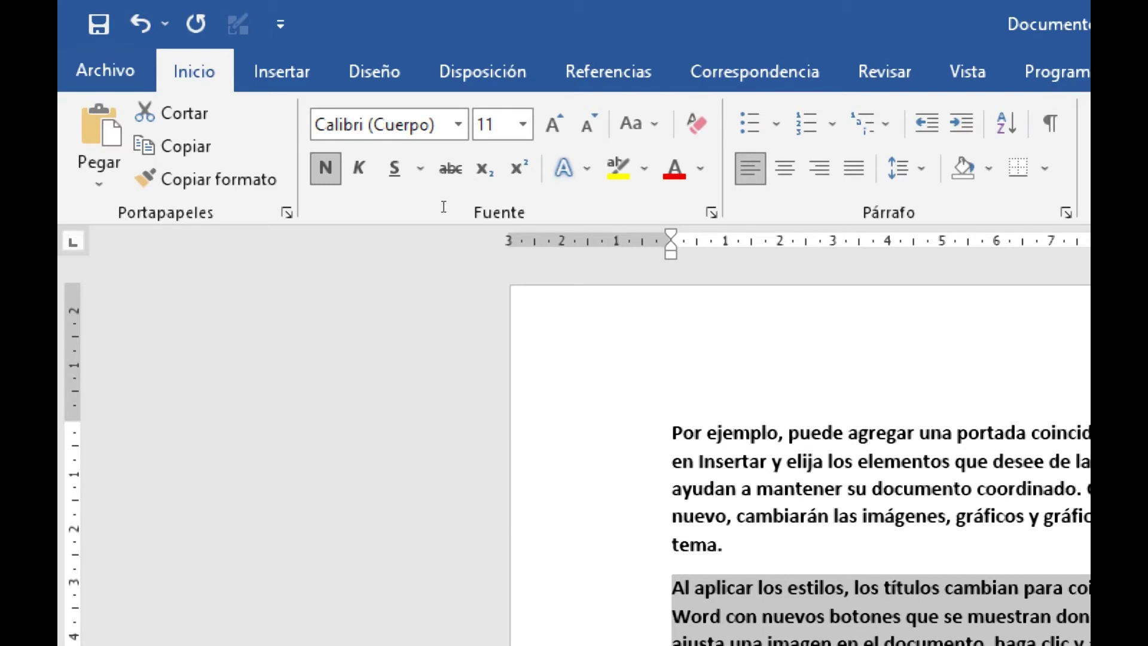
Browse the font previews for the first paragraph, beginning "Por ejemplo, puede agregar una portada", and set its font to Bradley Hand ITC.
triple_click(706, 490)
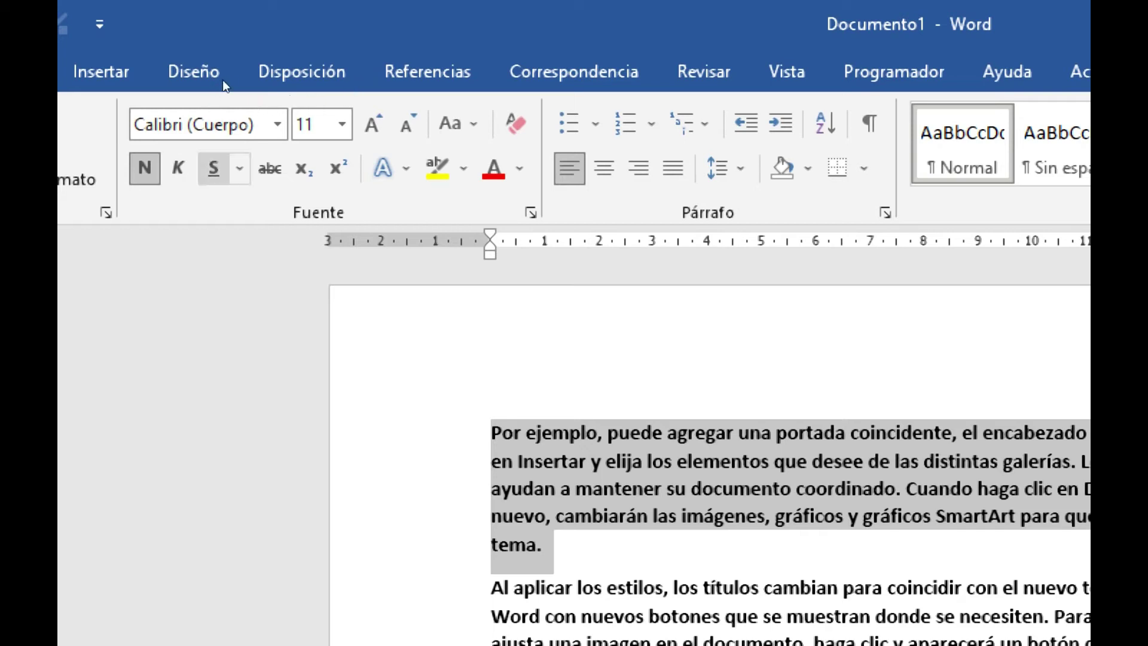
click(278, 124)
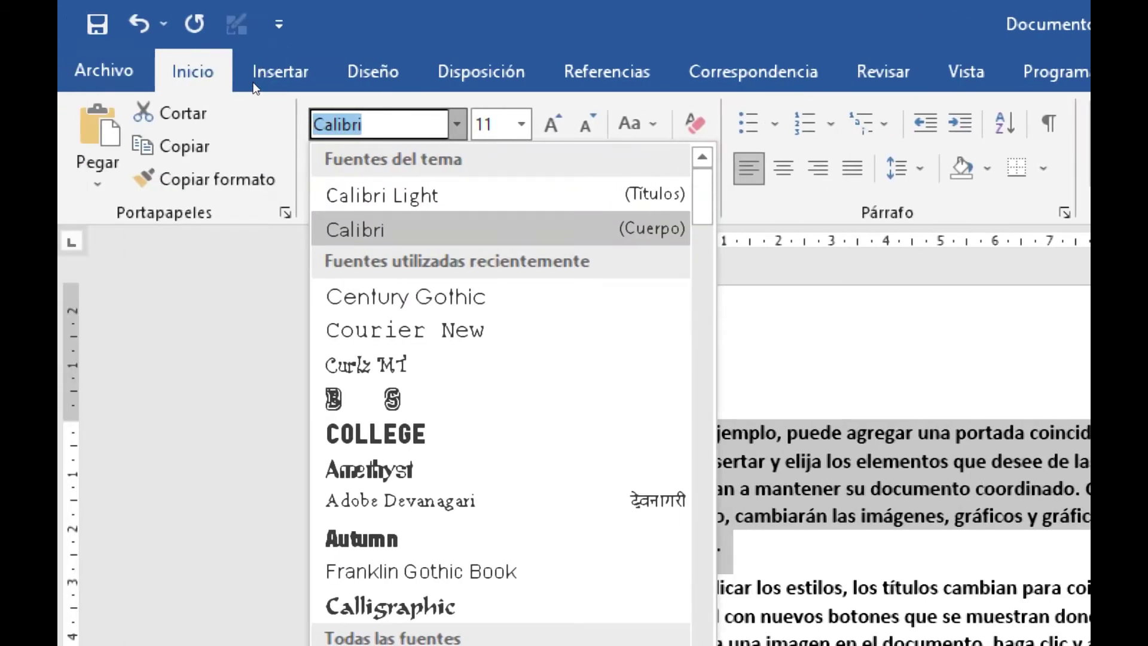
key(Down)
key(Down)
key(Down)
key(Down)
key(Down)
key(Down)
key(Down)
key(Down)
key(Down)
key(Down)
key(Down)
key(Down)
key(Down)
key(Down)
key(Down)
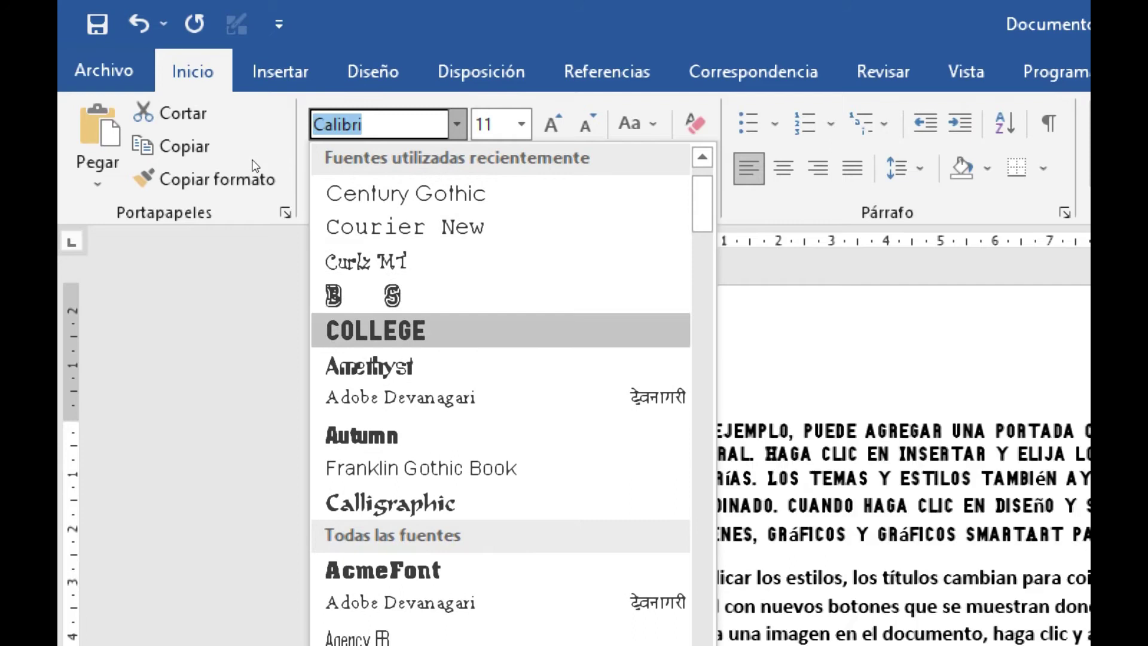
key(Down)
key(Down)
key(Down)
key(Down)
key(Down)
key(Down)
key(Down)
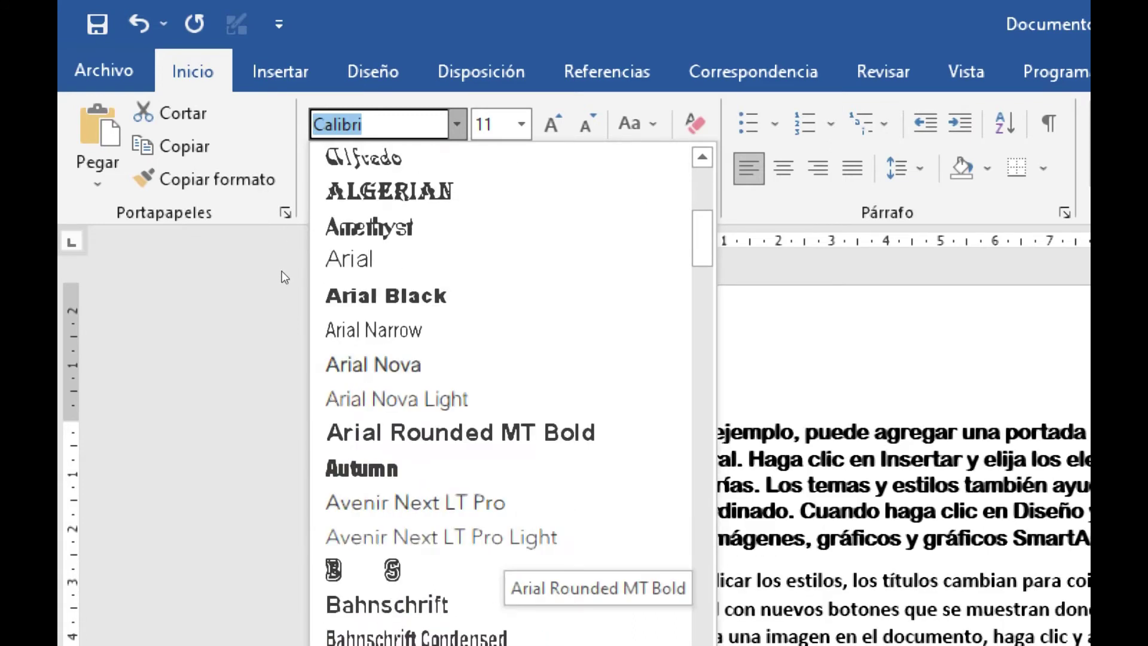
key(Down)
key(Down)
key(Down)
key(Down)
key(Down)
key(Down)
key(Down)
key(Down)
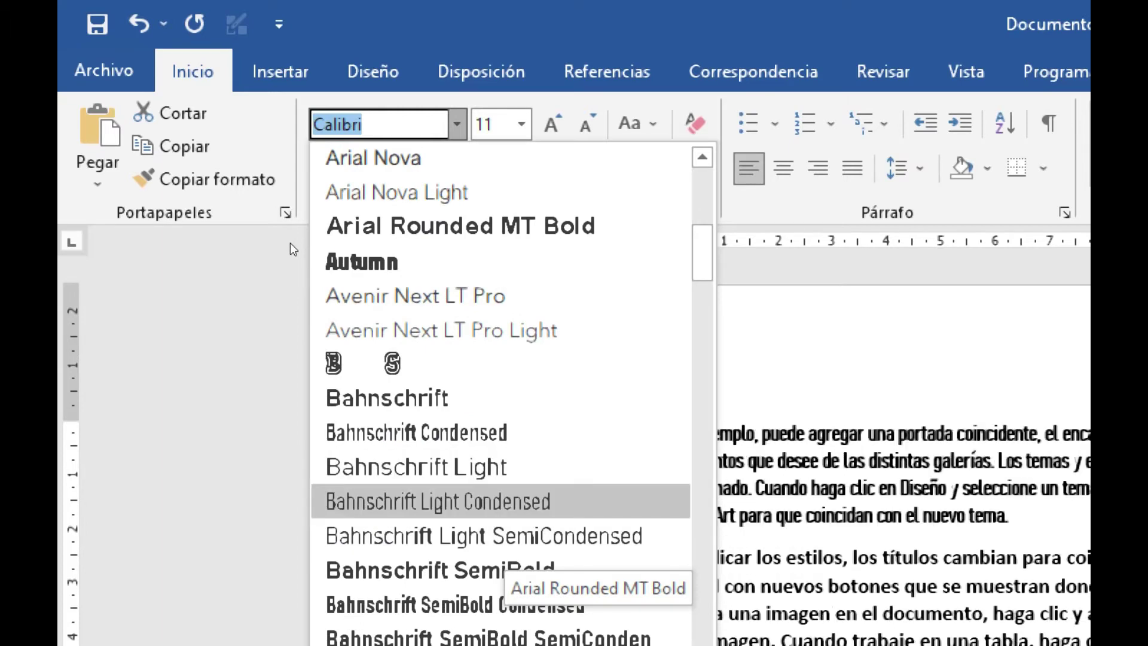
key(Down)
key(Down)
key(Down)
key(Down)
key(Down)
key(Down)
key(Down)
key(Down)
key(Down)
key(Down)
key(Down)
key(Down)
key(Down)
key(Down)
key(Down)
key(Down)
key(Down)
key(Up)
key(Up)
key(Up)
key(Up)
key(Up)
key(Up)
key(Up)
key(Up)
key(Down)
key(Down)
key(Down)
key(Down)
key(Down)
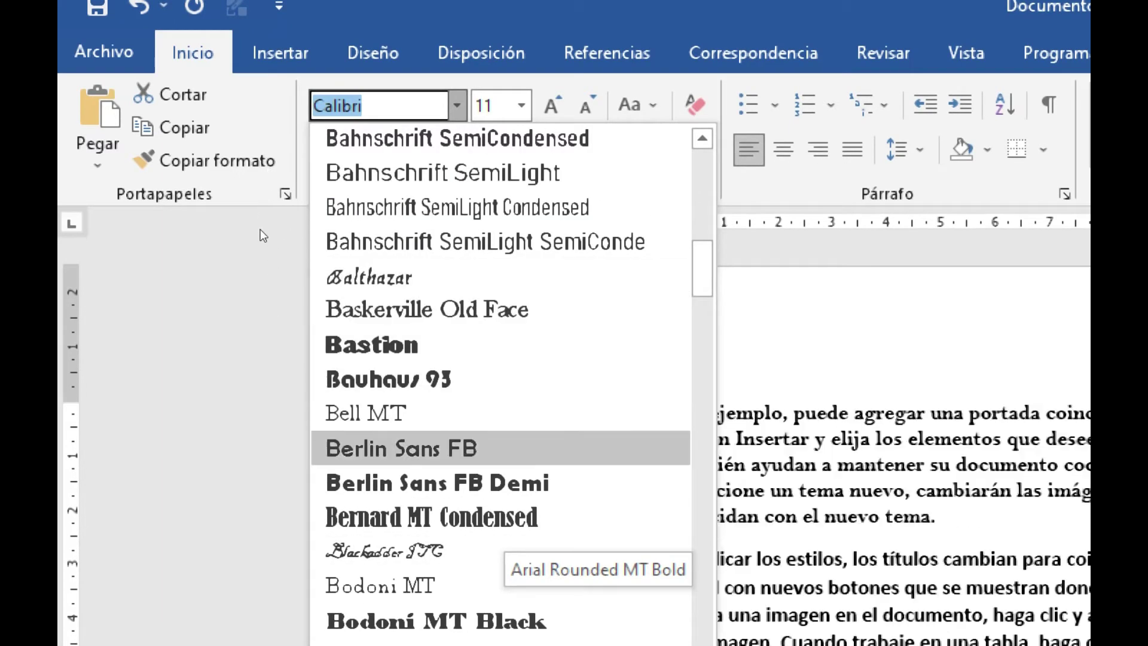
key(Up)
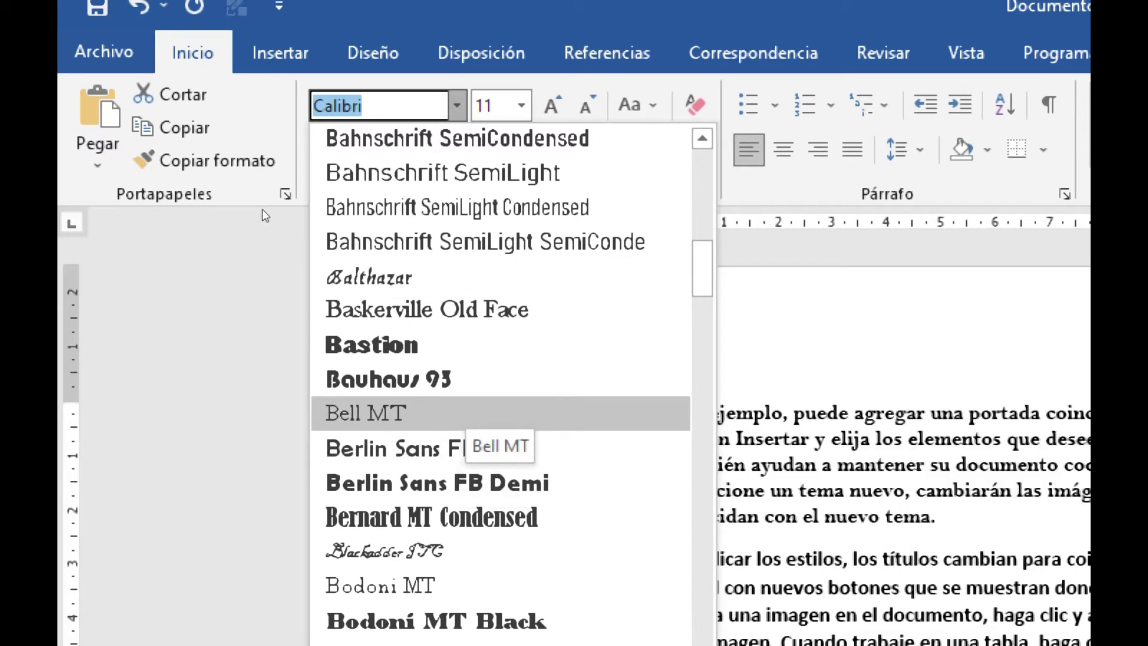
key(Down)
key(Down)
key(Down)
key(Down)
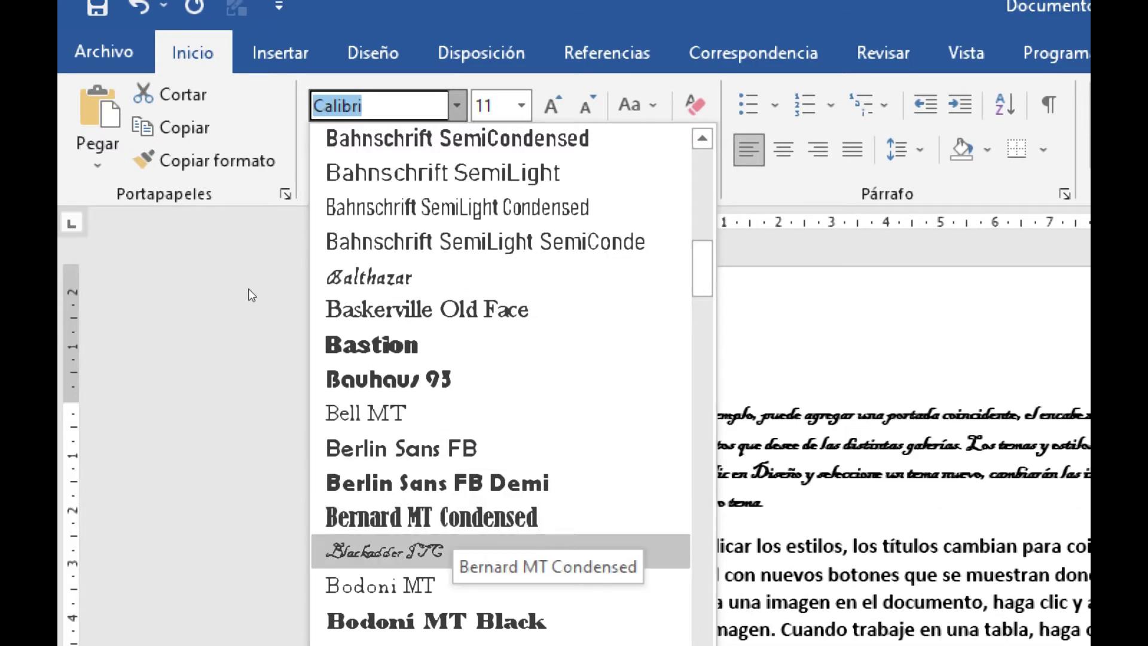
key(Down)
key(Down)
key(Down)
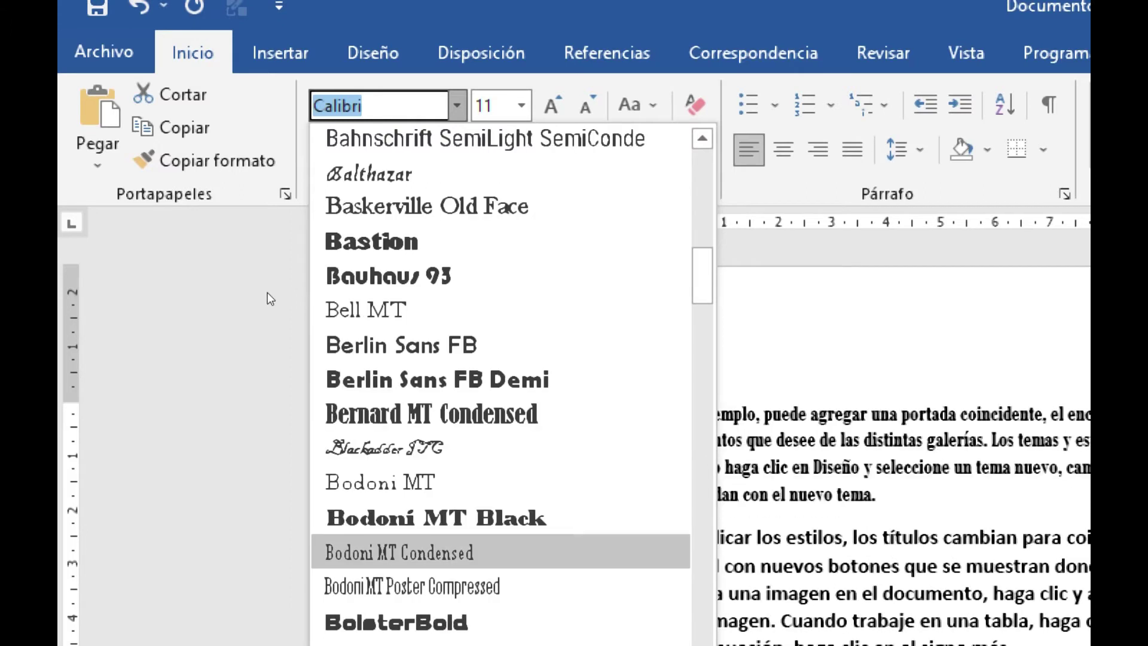
key(Up)
key(Up)
key(Down)
key(Down)
key(Down)
key(Down)
key(Down)
key(Down)
key(Down)
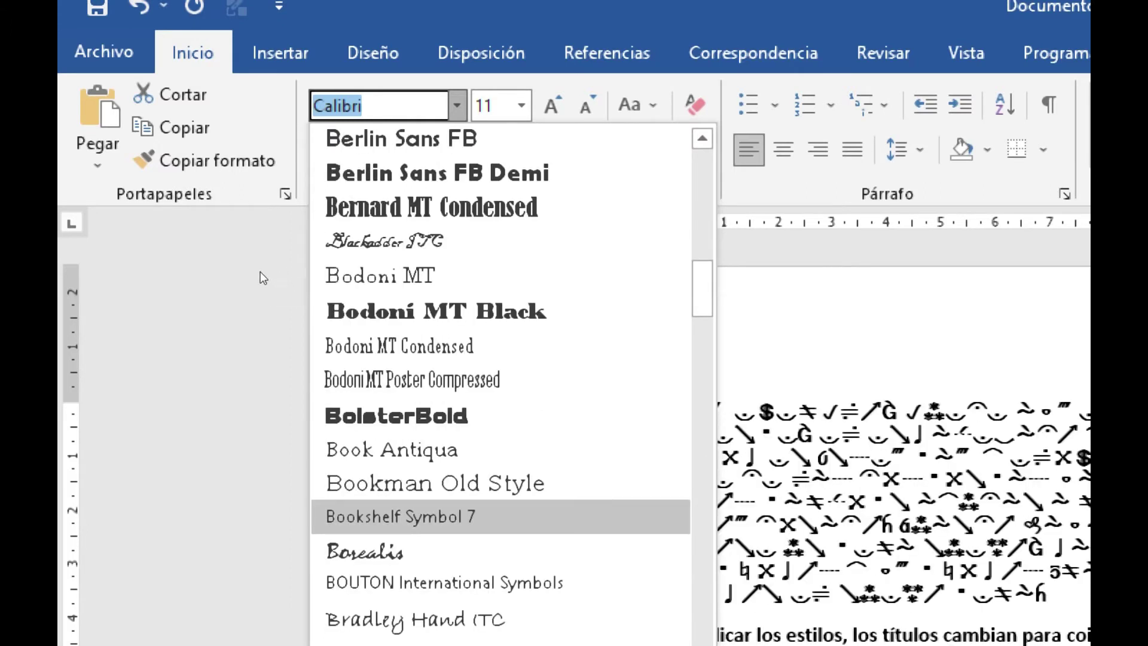
key(Down)
key(Down)
key(Down)
key(Down)
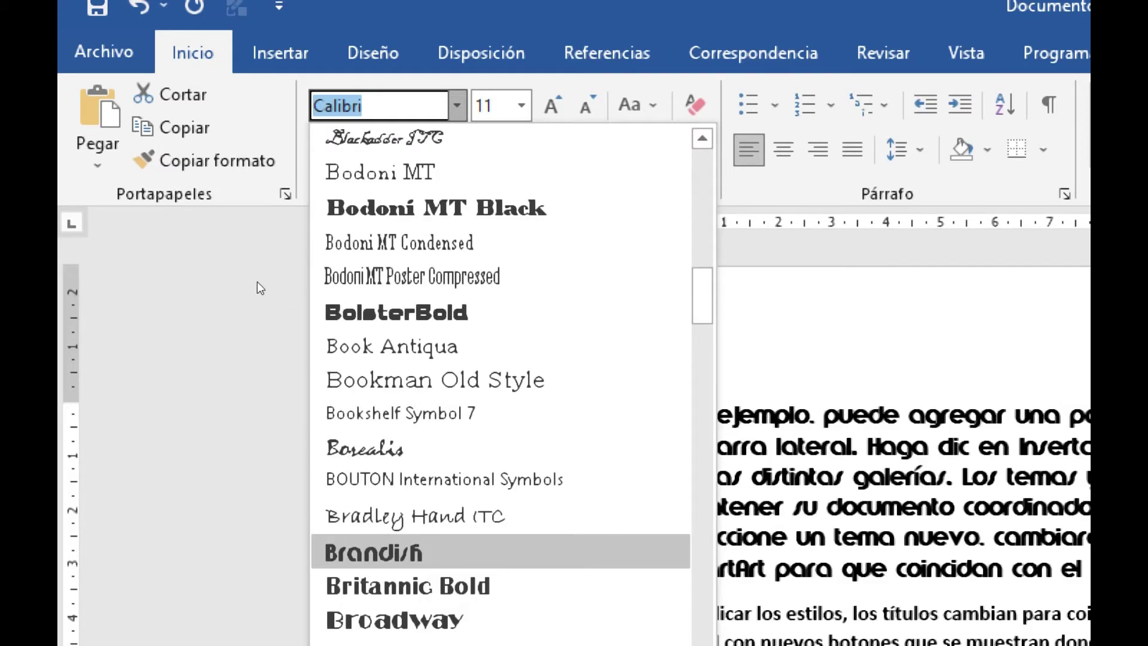
key(Up)
key(Return)
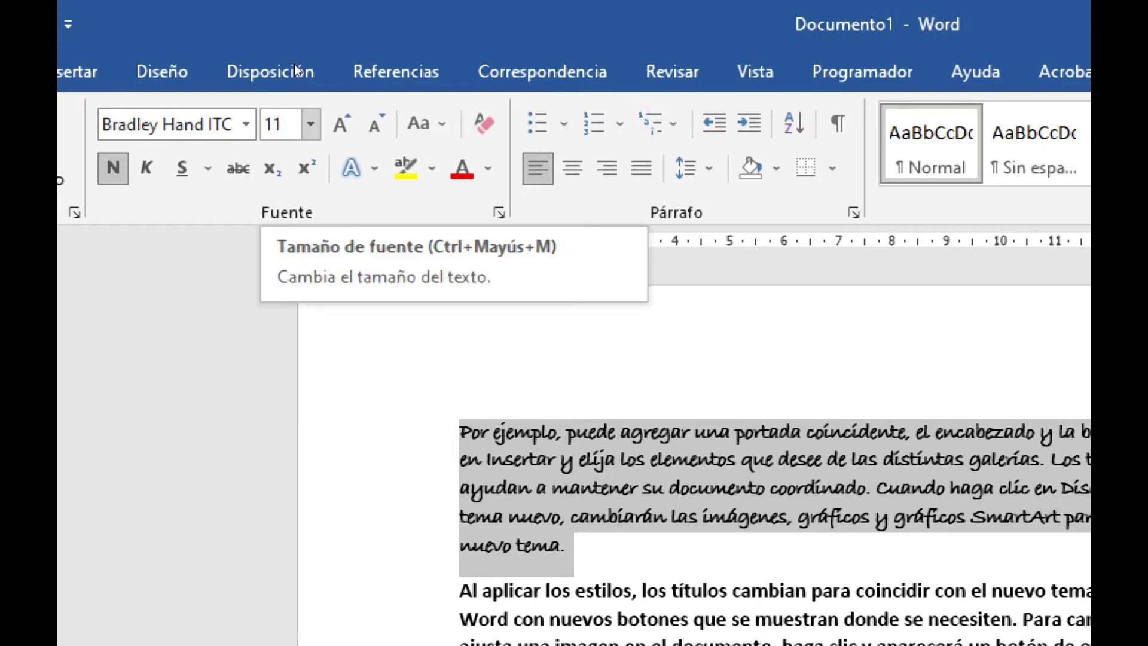
Enlarge the first paragraph's text by two size increments and shrink it back to 11 pt.
click(310, 125)
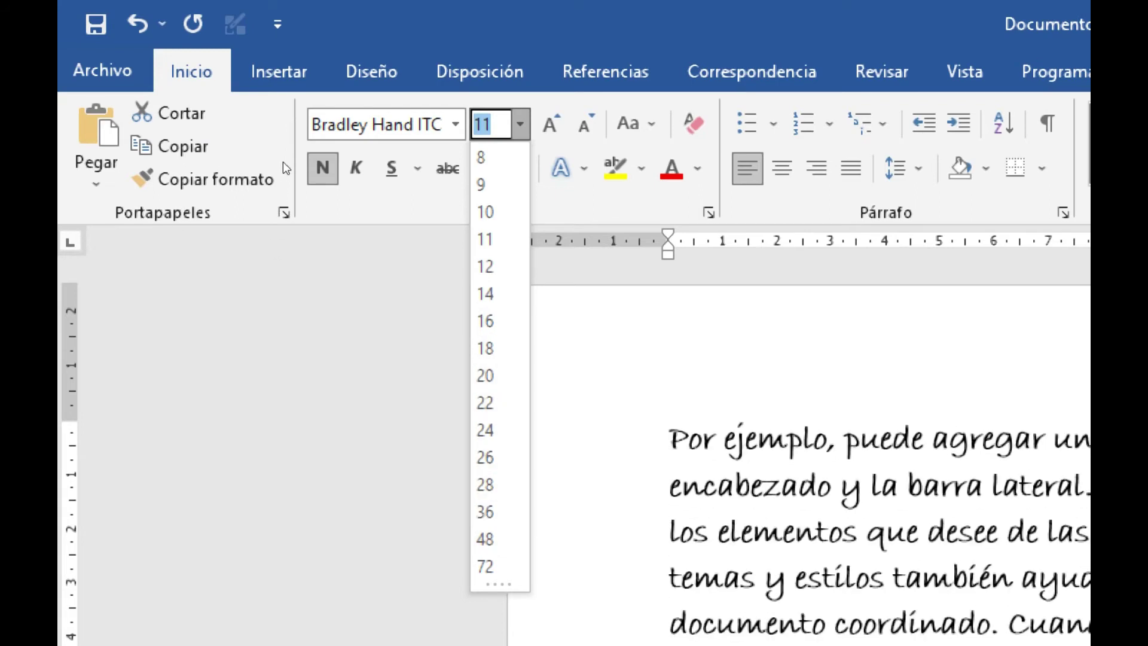
click(275, 126)
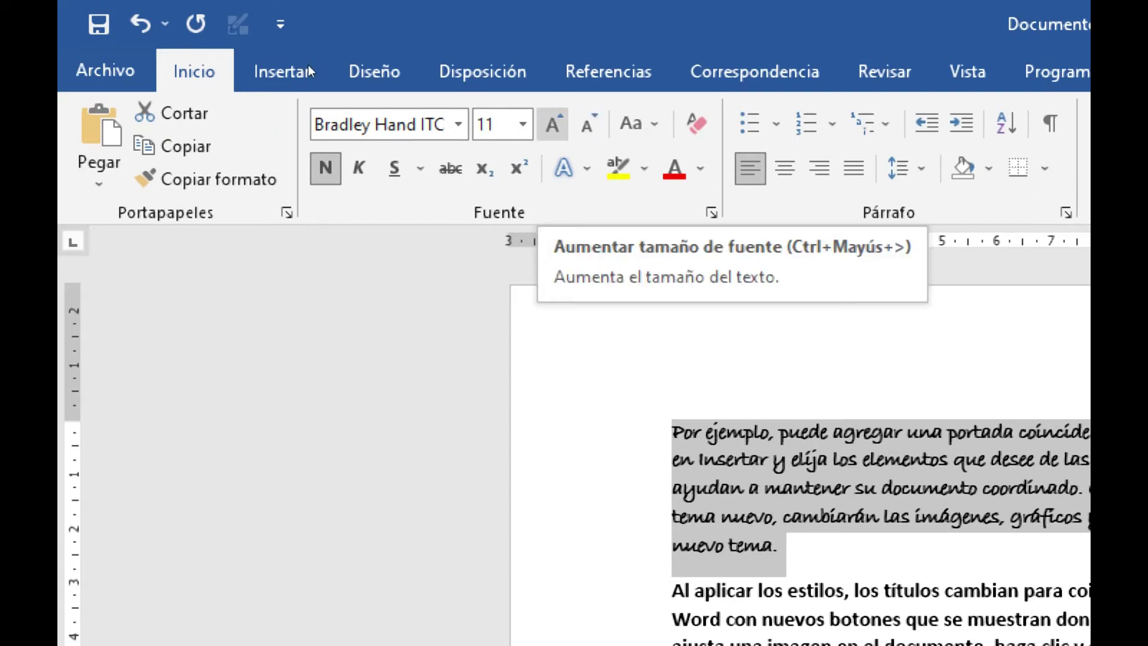
key(ctrl+shift+greater)
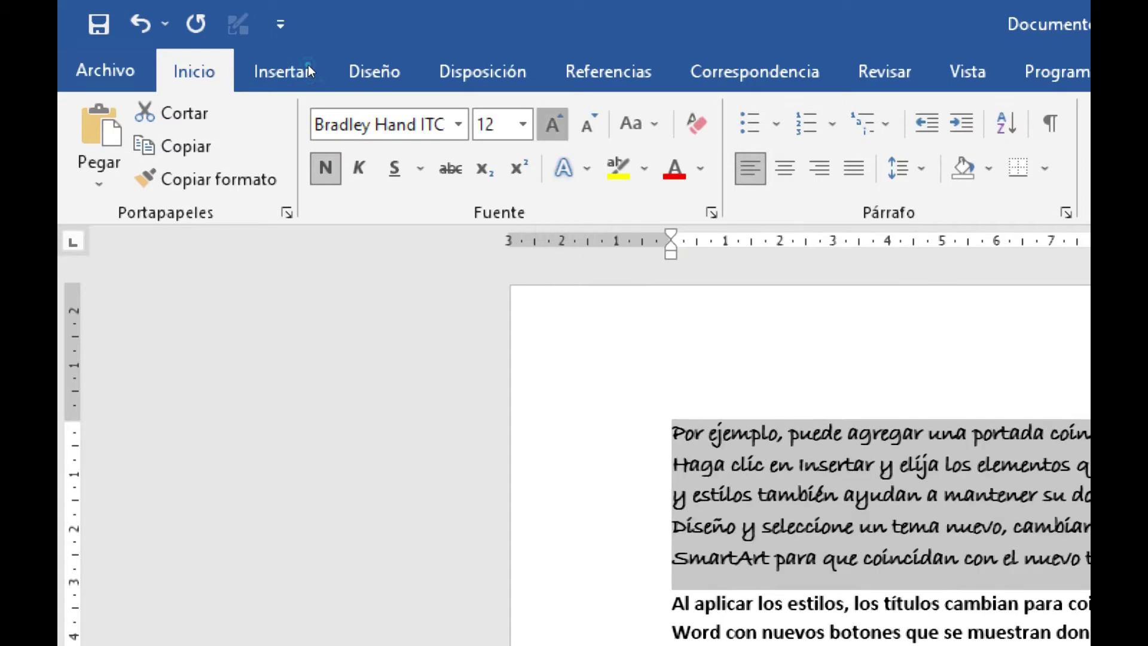
key(ctrl+shift+greater)
key(ctrl+shift+less)
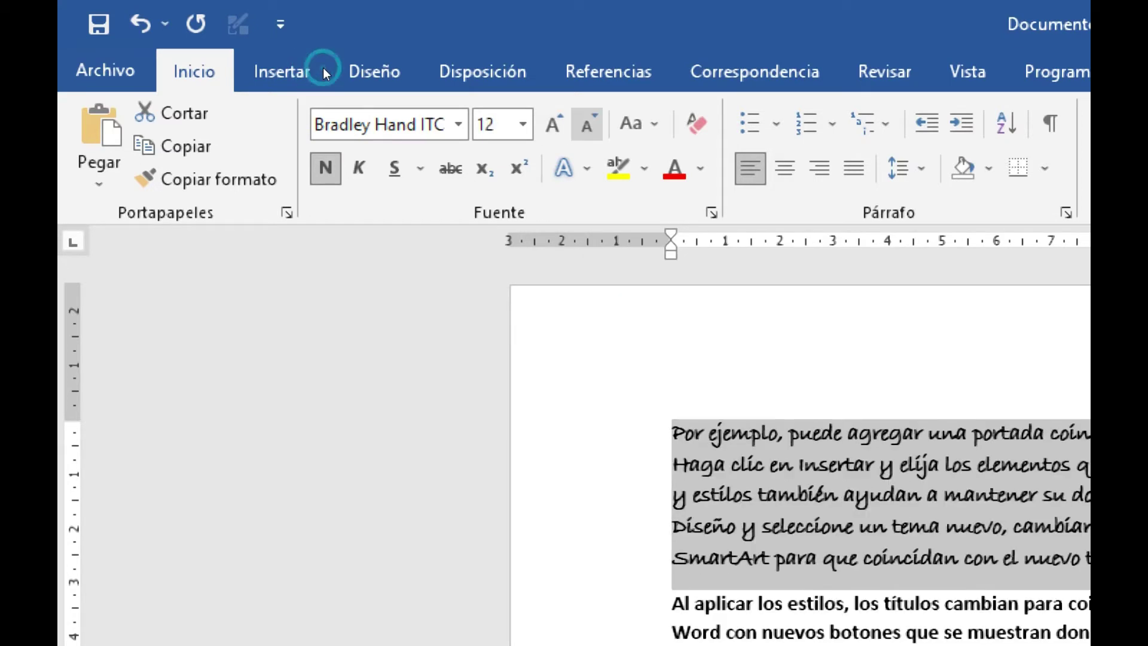
key(ctrl+shift+less)
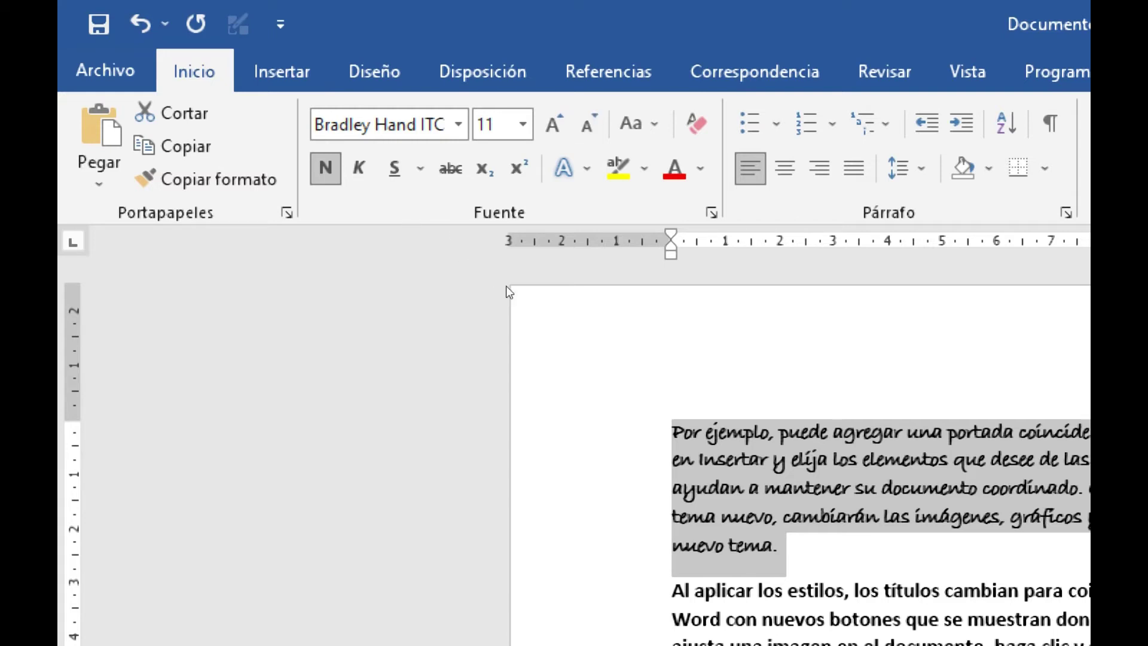
Add the title line "Computación" on its own line above the first paragraph.
click(380, 211)
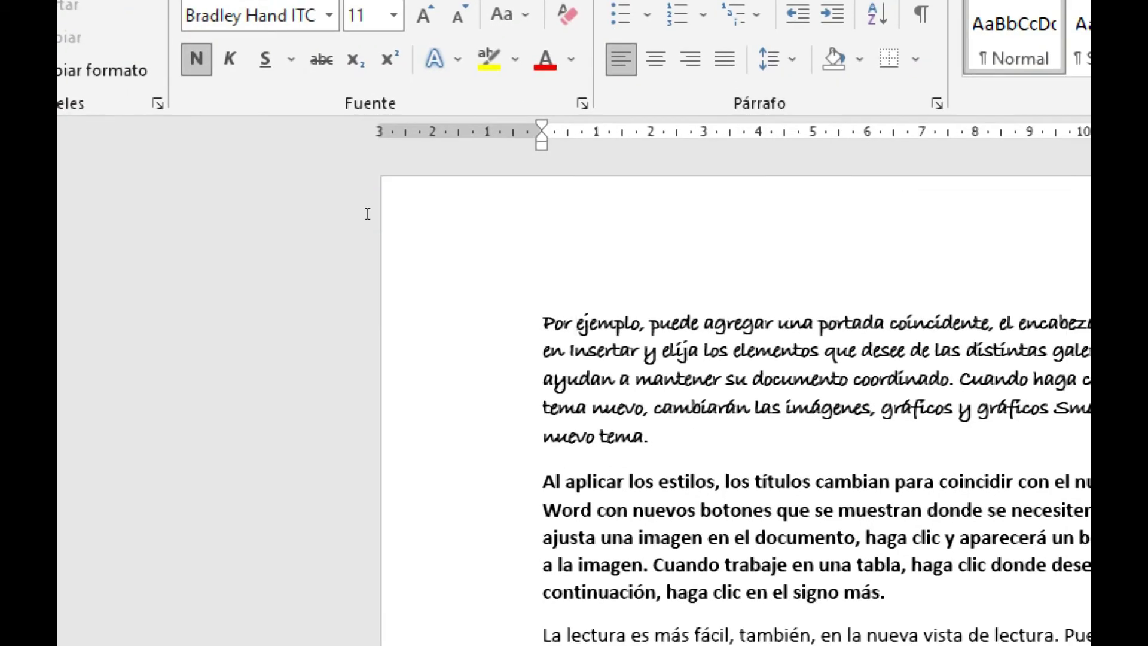
click(366, 213)
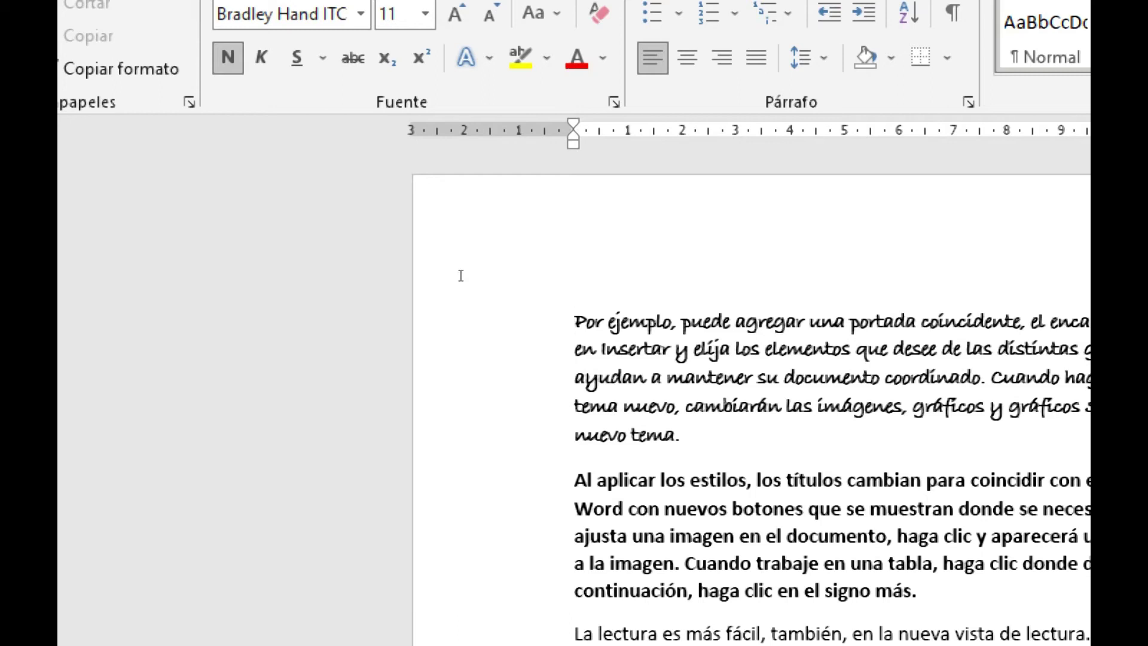
key(Return)
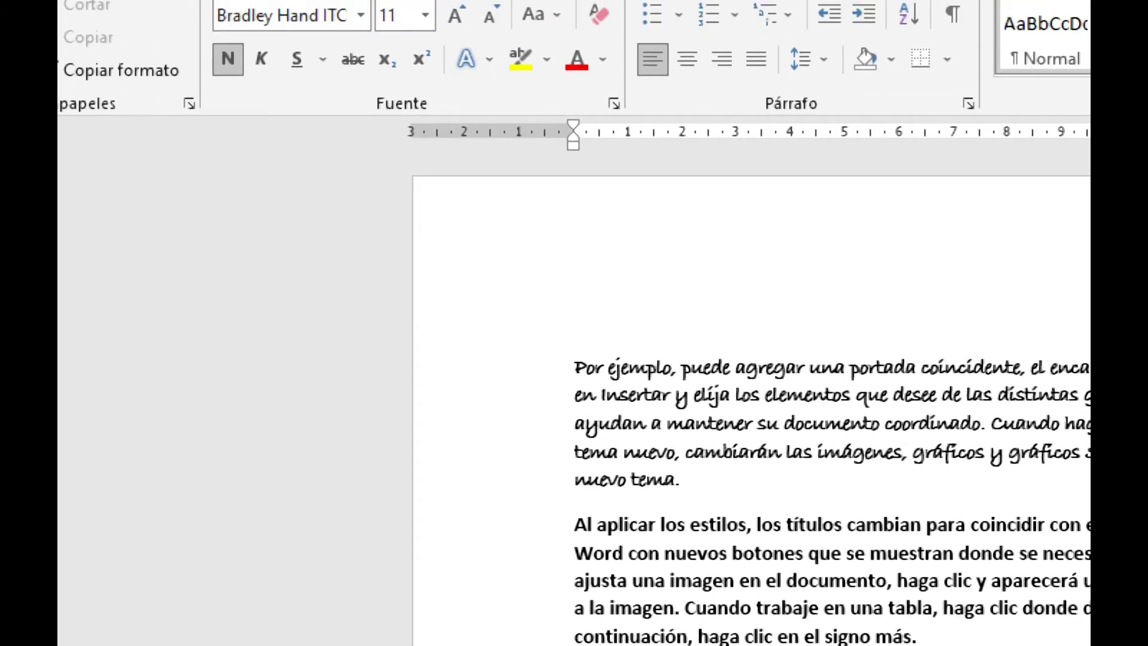
text(Comput)
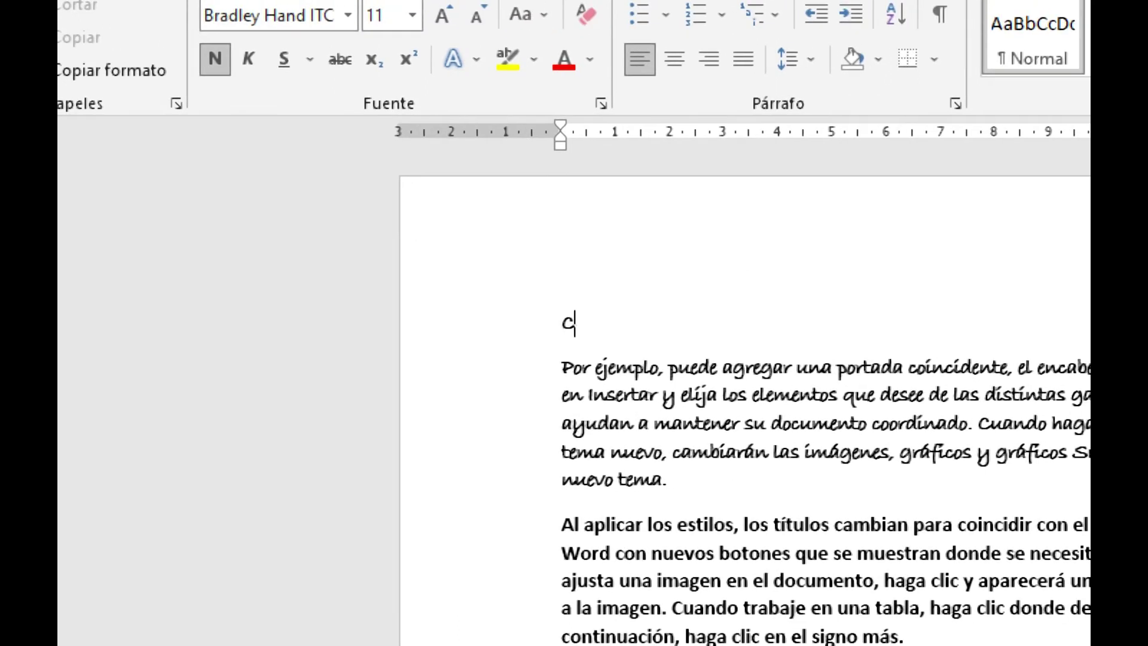
text(acion)
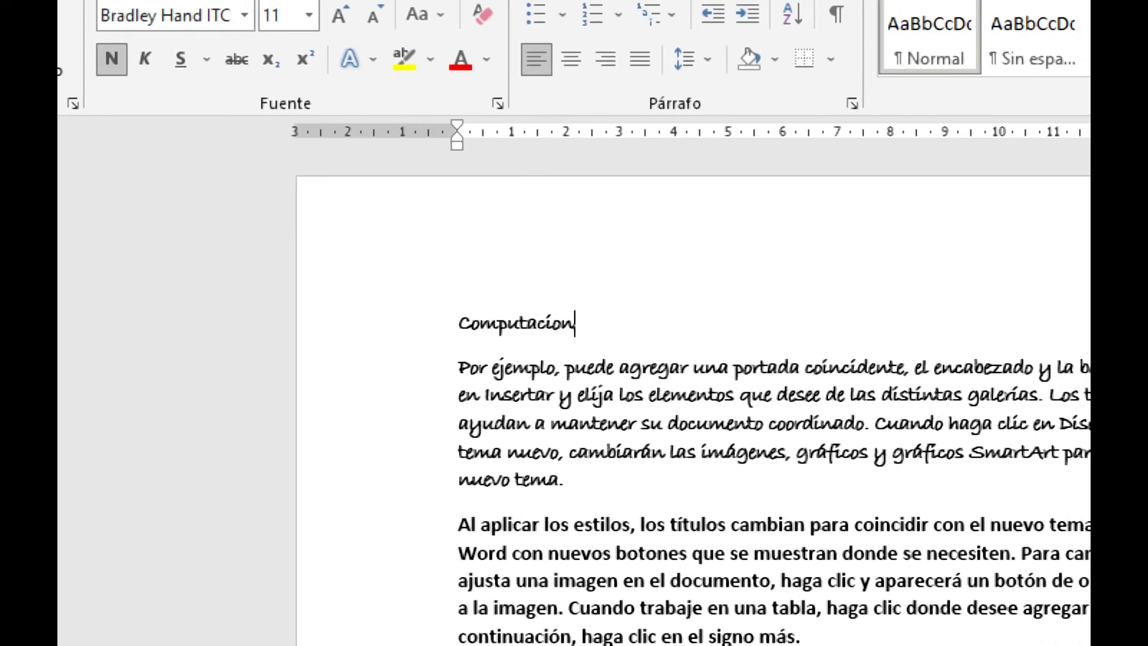
key(BackSpace)
key(BackSpace)
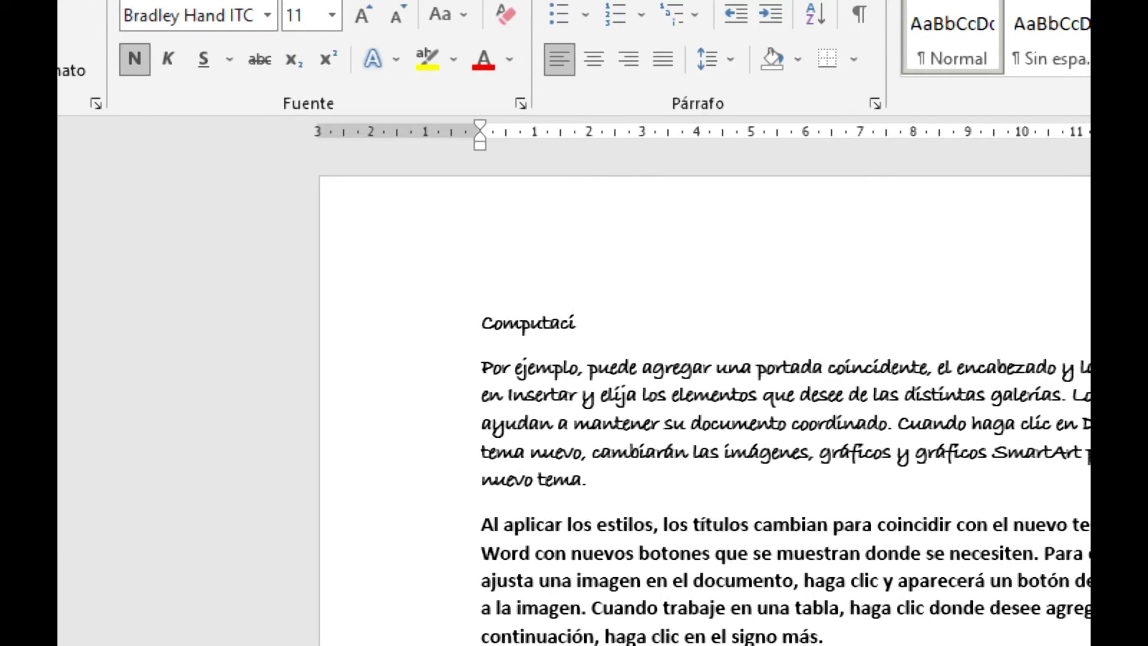
text(ón)
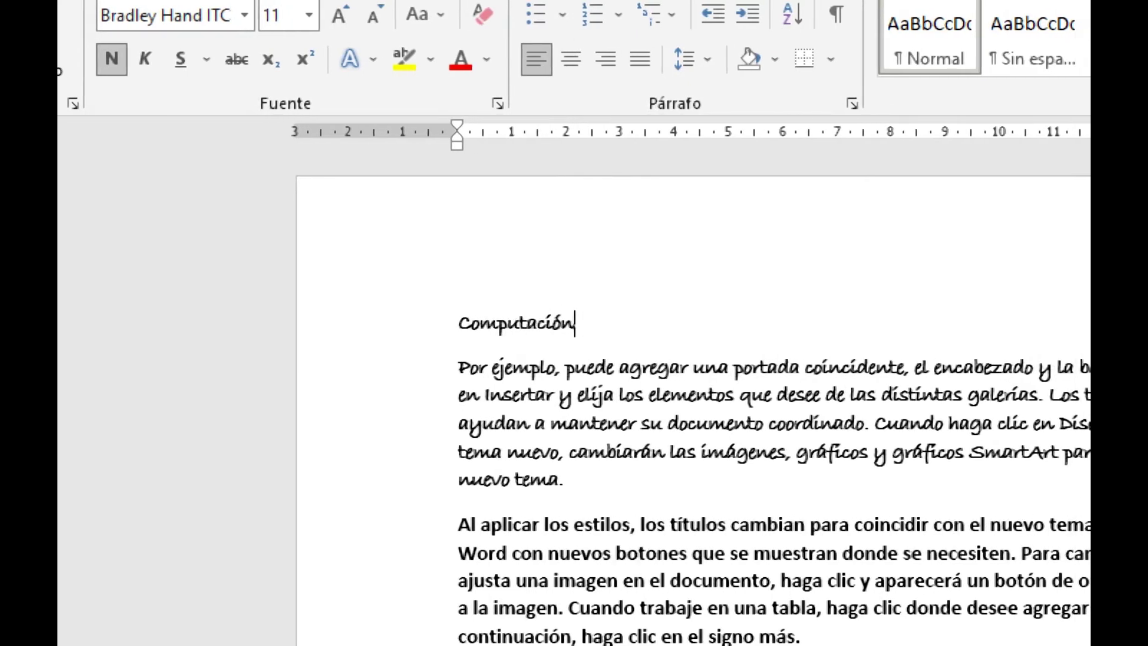
Select the whole "Computación" title line and increase its font size to 16 pt.
double_click(453, 258)
click(405, 266)
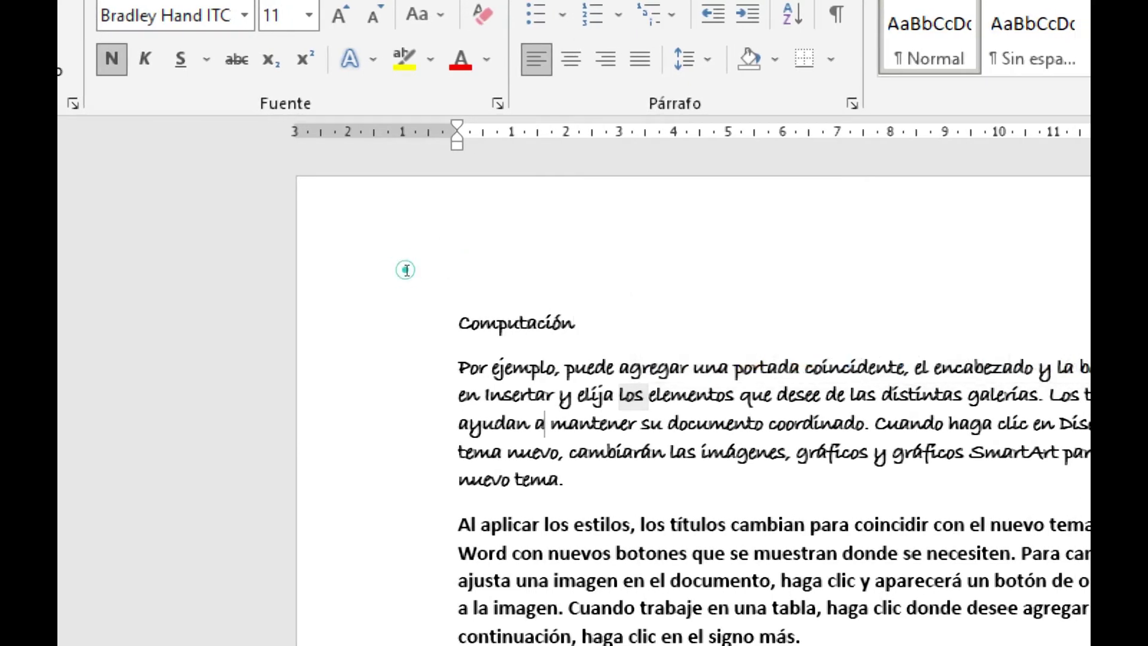
click(336, 225)
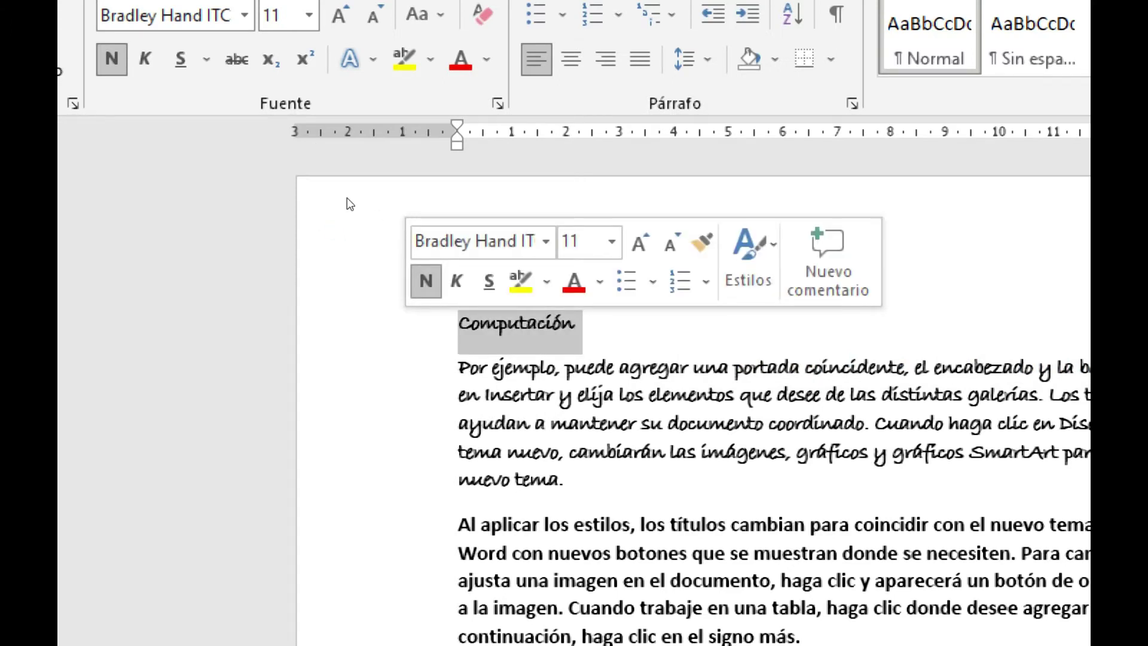
click(346, 197)
click(347, 198)
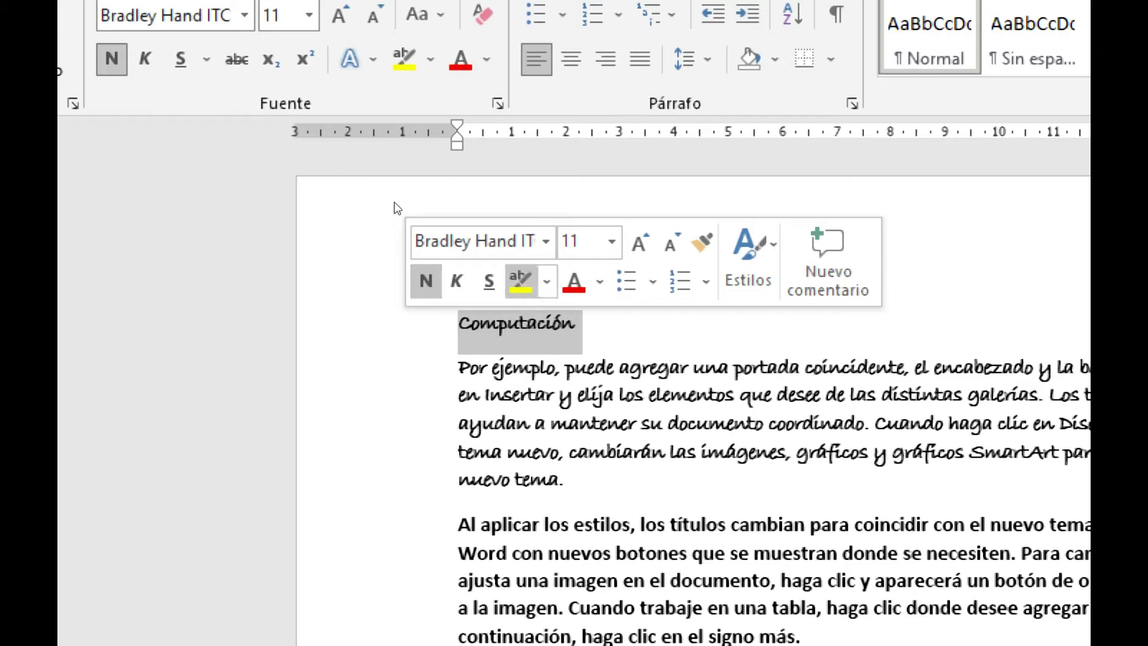
click(455, 183)
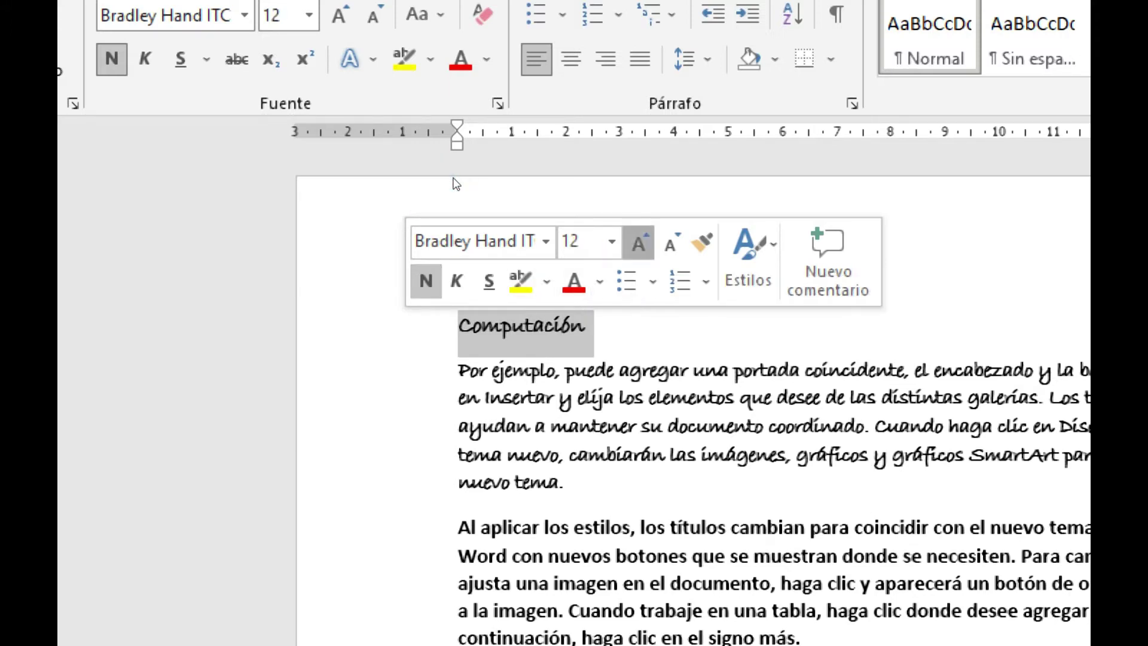
click(454, 183)
click(454, 183)
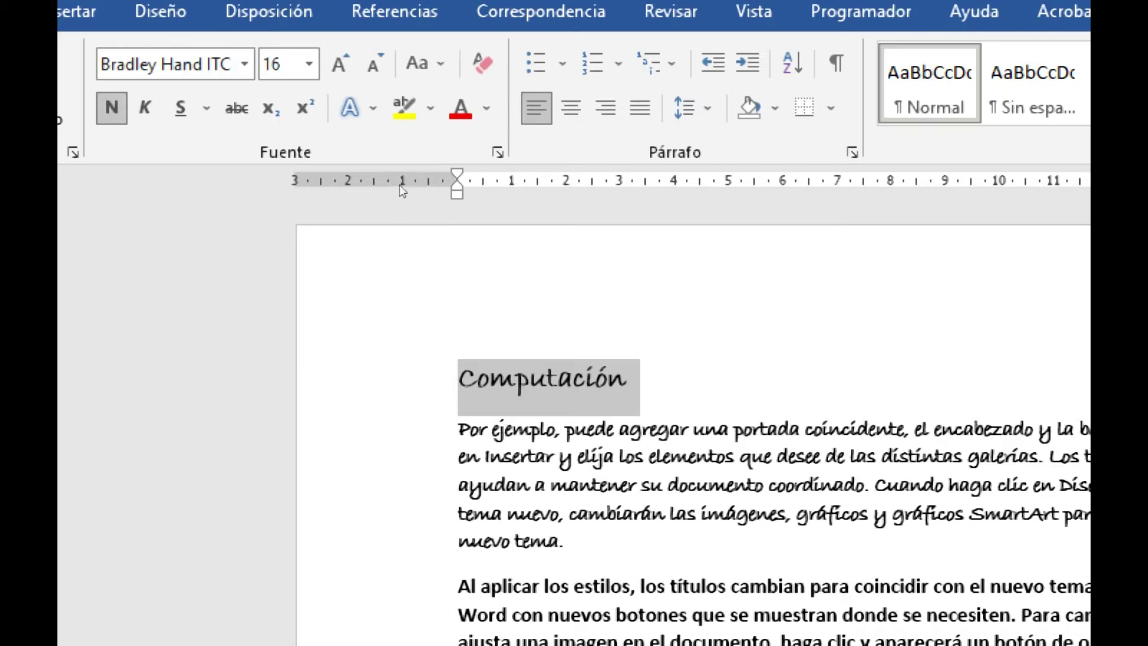
Change the case of the "Computación" title first to minúscula and finally to MAYÚSCULAS.
click(427, 63)
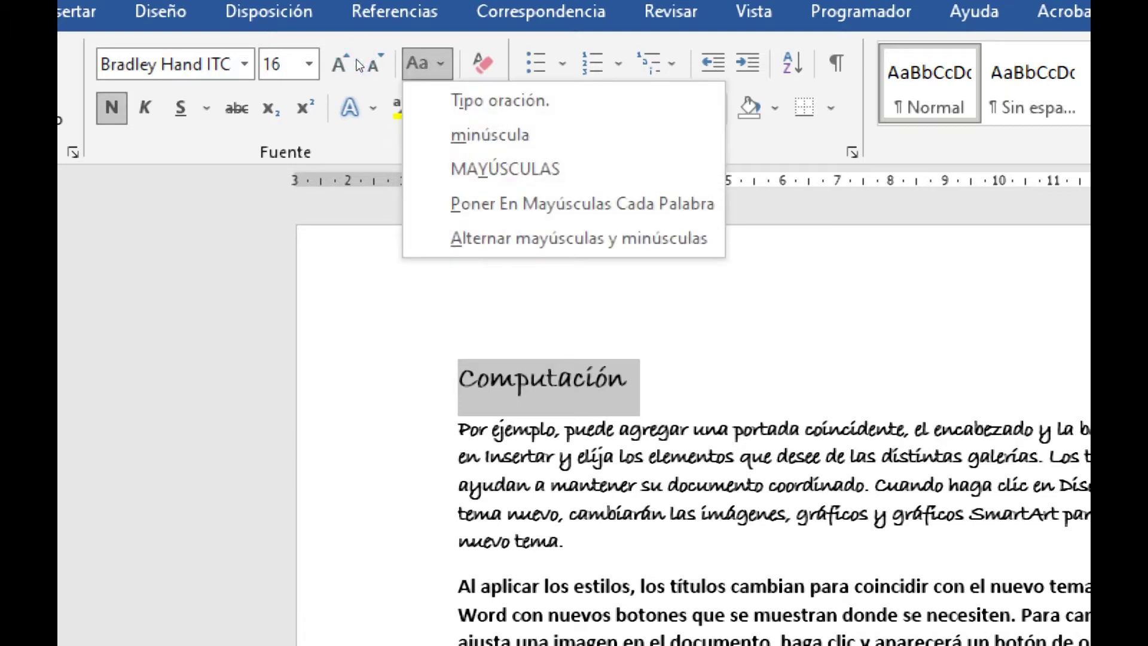
click(365, 79)
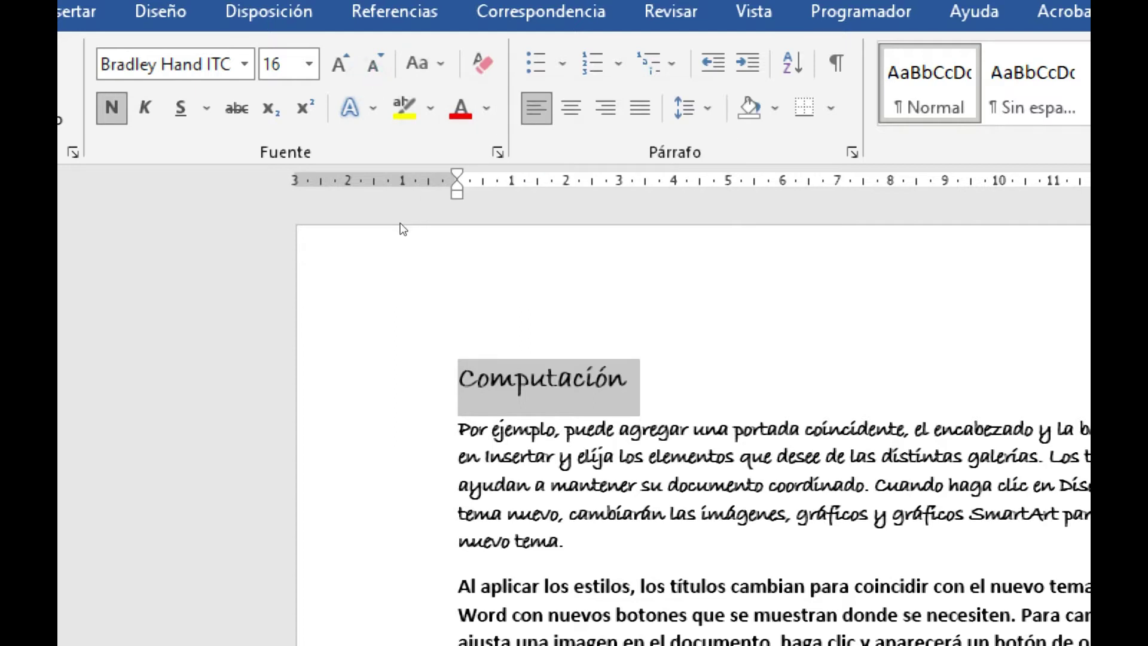
click(425, 65)
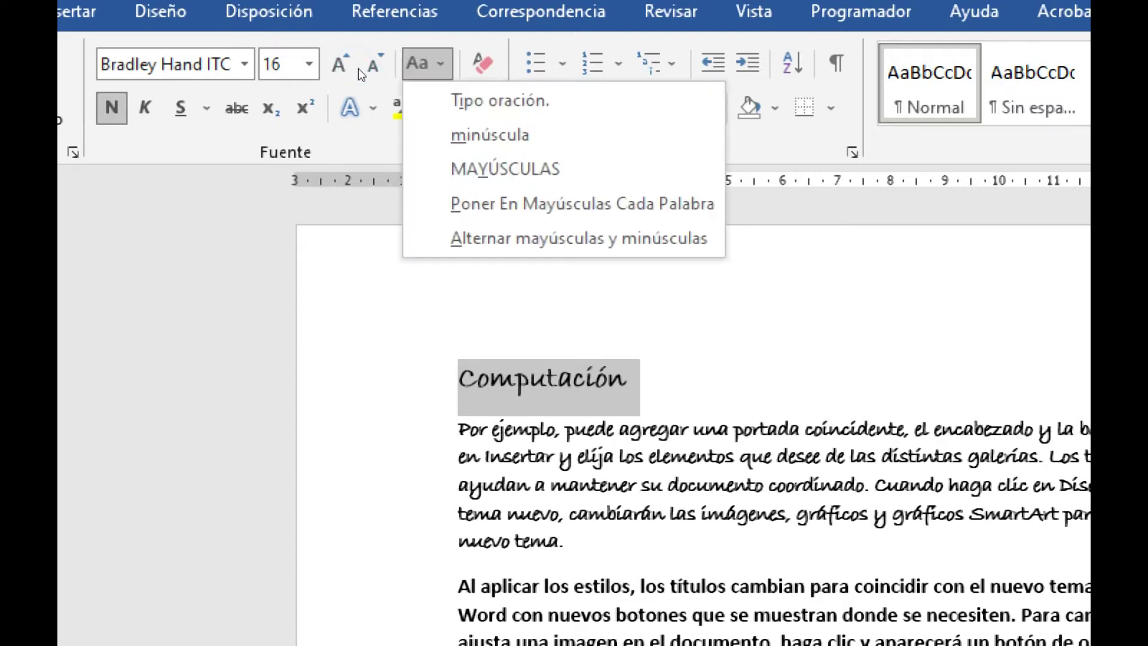
click(437, 135)
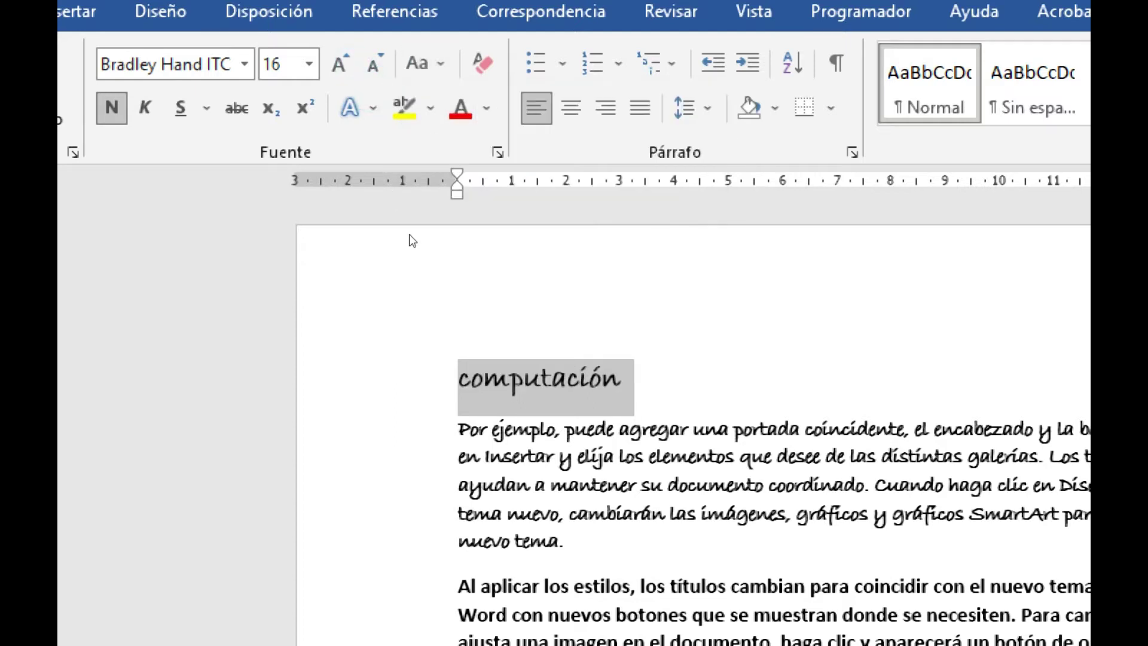
click(421, 63)
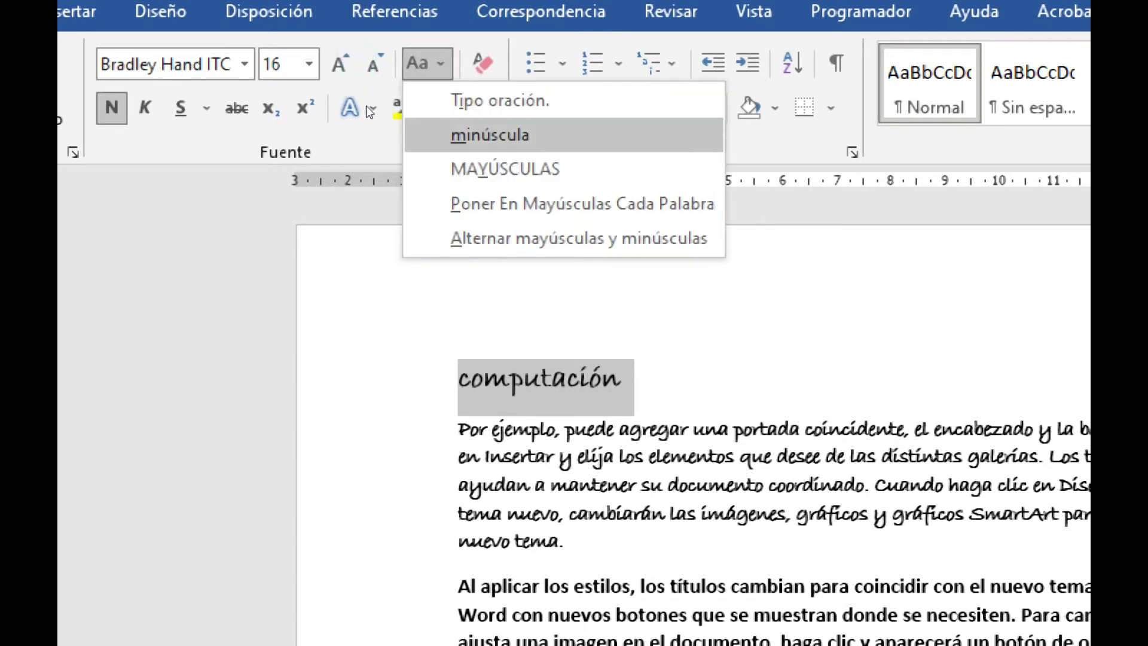
click(433, 167)
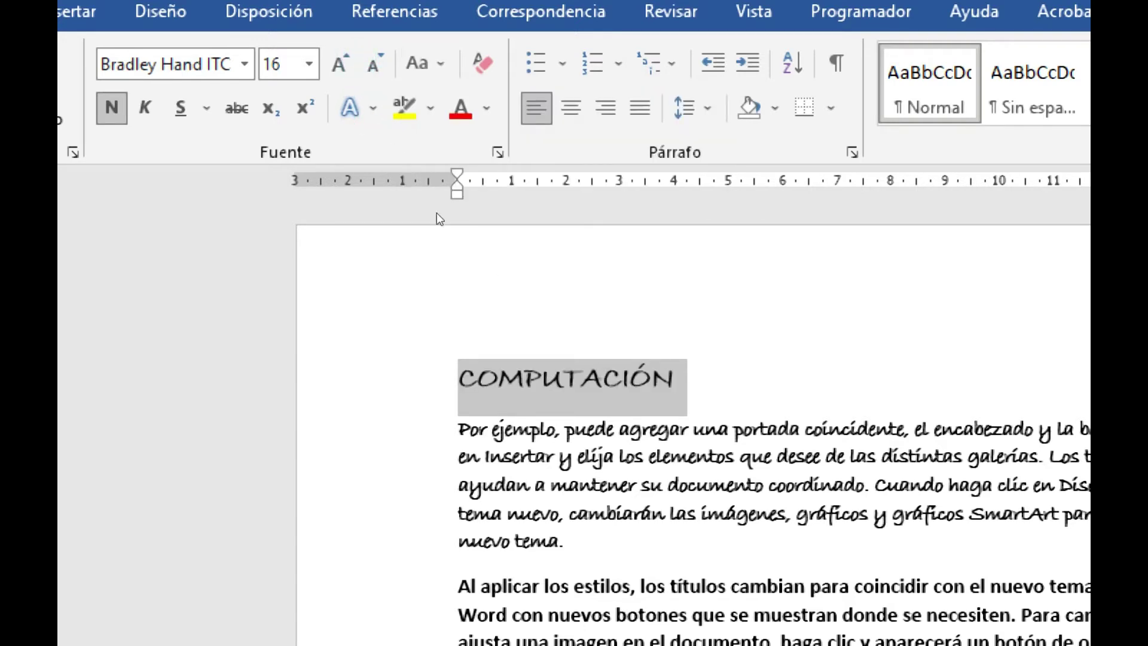
Change the case of the selected "COMPUTACIÓN" title to Poner En Mayúsculas Cada Palabra.
click(421, 63)
key(Down)
key(Down)
key(Down)
key(Down)
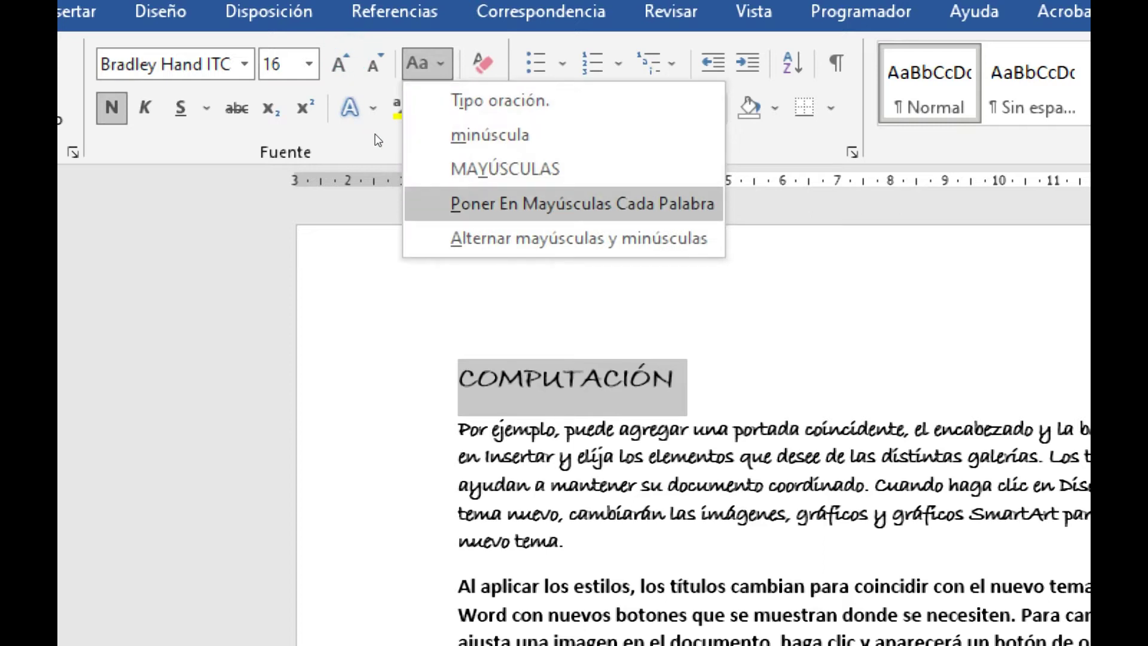
key(Return)
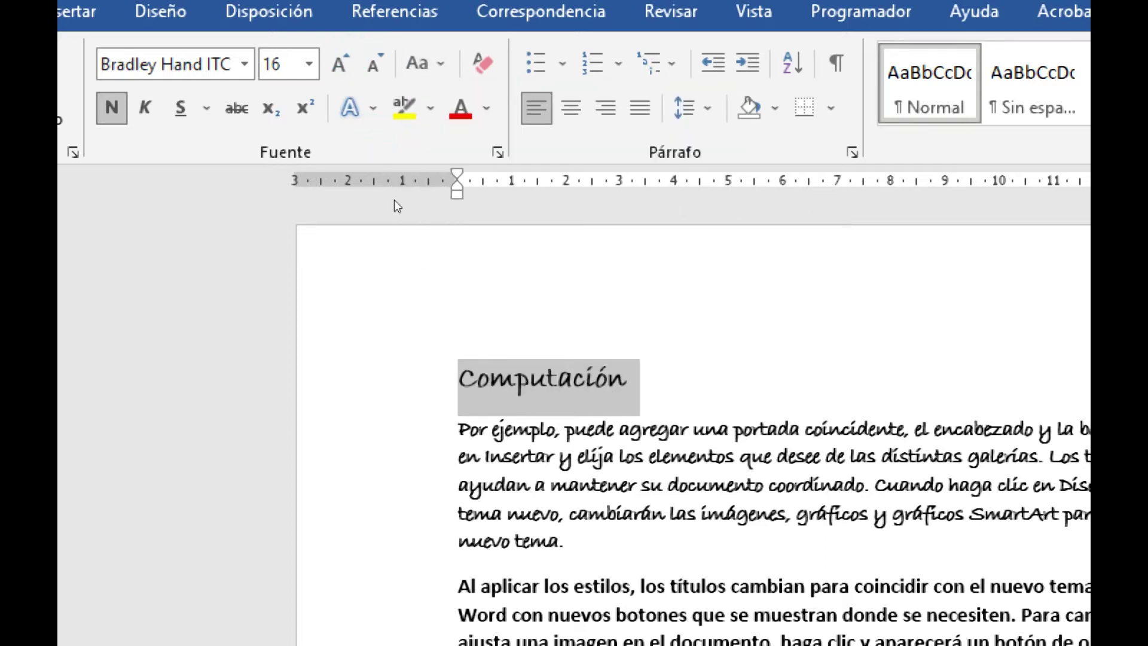
Apply Alternar mayúsculas y minúsculas to the selected title line.
click(421, 63)
key(Down)
key(Down)
key(Down)
key(Down)
key(Down)
key(Return)
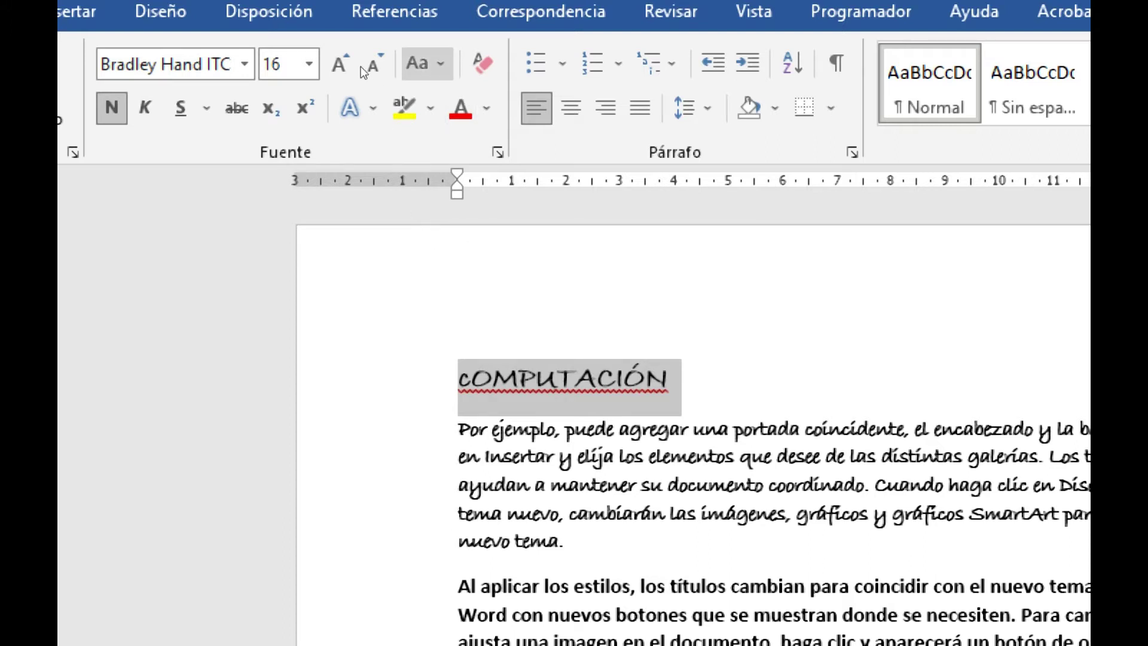
Change the title's case back to MAYÚSCULAS and deselect it.
click(422, 63)
click(381, 110)
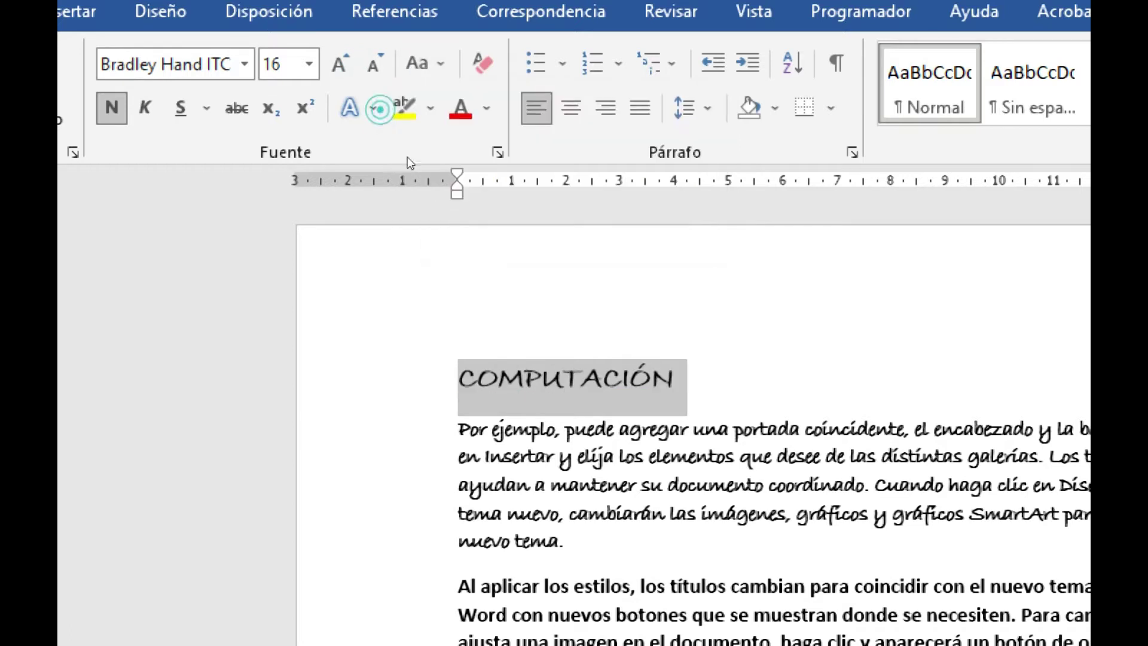
click(495, 275)
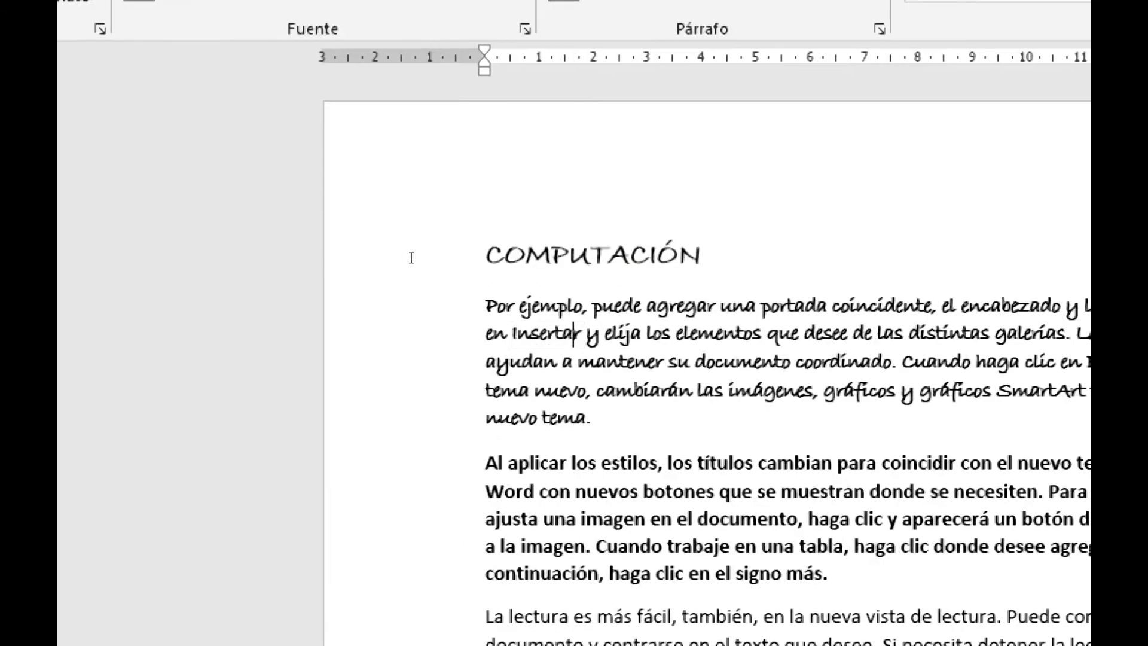
Select the whole first paragraph, beginning "Por ejemplo", and set it in italics.
double_click(402, 532)
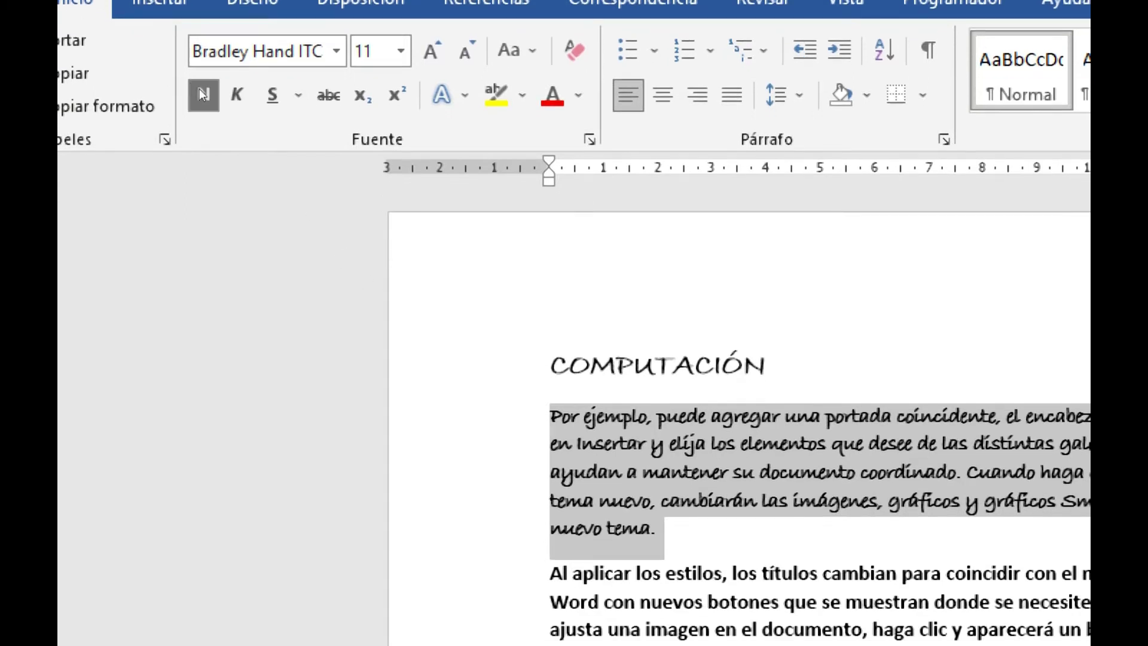
click(236, 94)
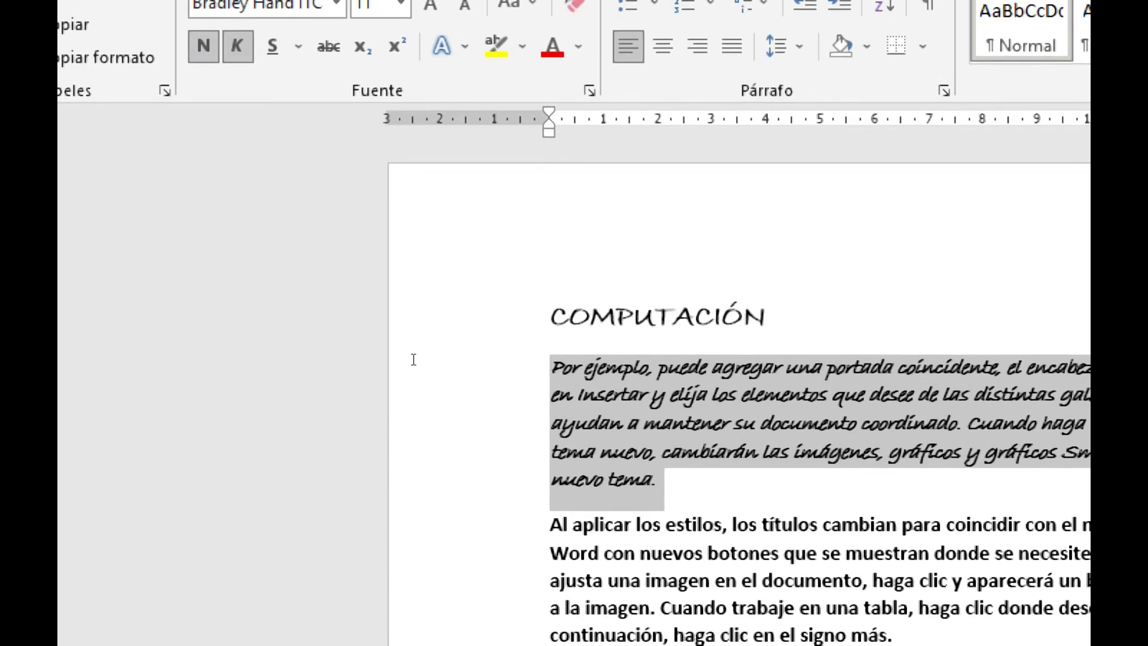
Select the second paragraph, beginning "Al aplicar los estilos", and remove its bold formatting.
click(430, 448)
triple_click(666, 587)
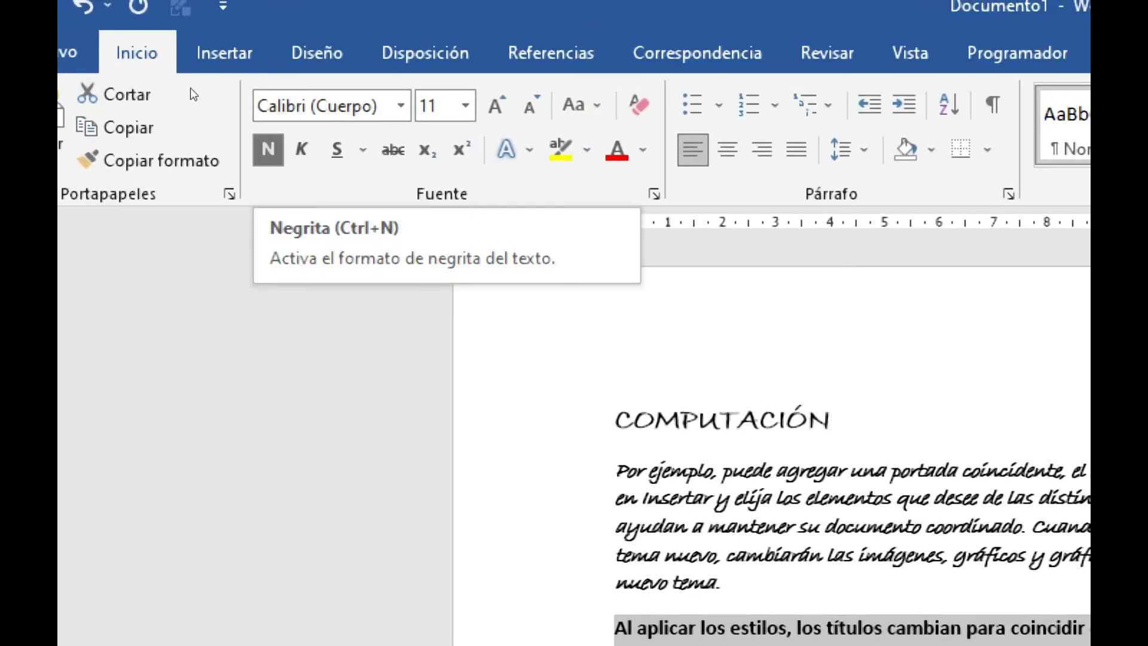
key(ctrl+n)
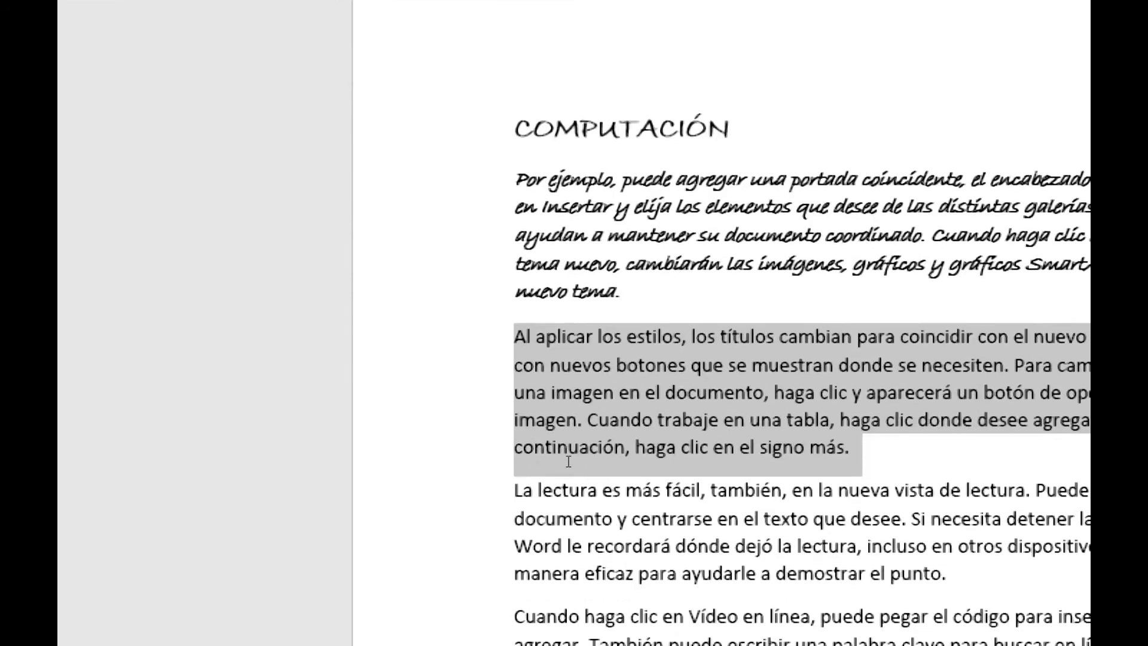
Select the third paragraph, beginning "La lectura es más fácil", and apply a thick single underline from the underline styles.
click(463, 418)
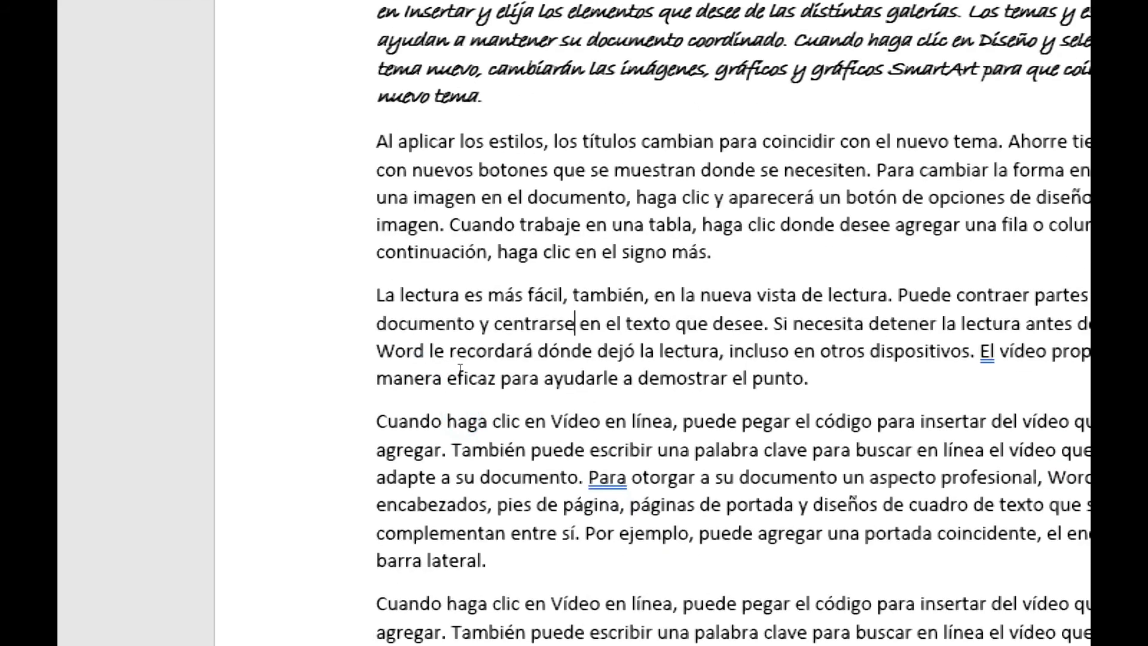
key(Down)
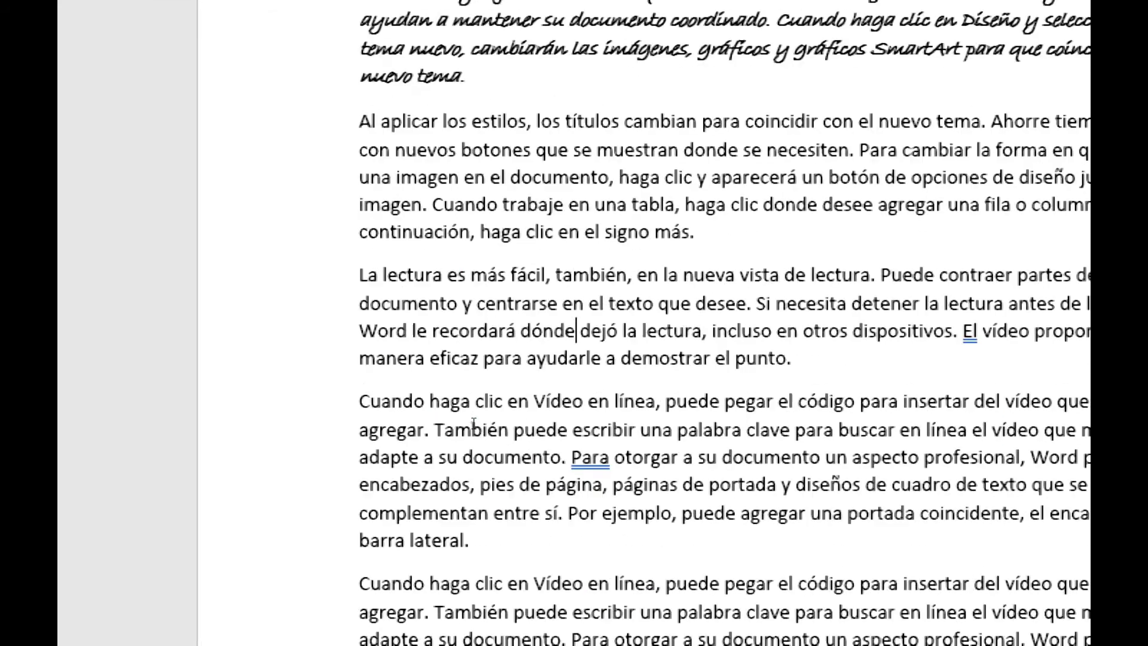
triple_click(479, 276)
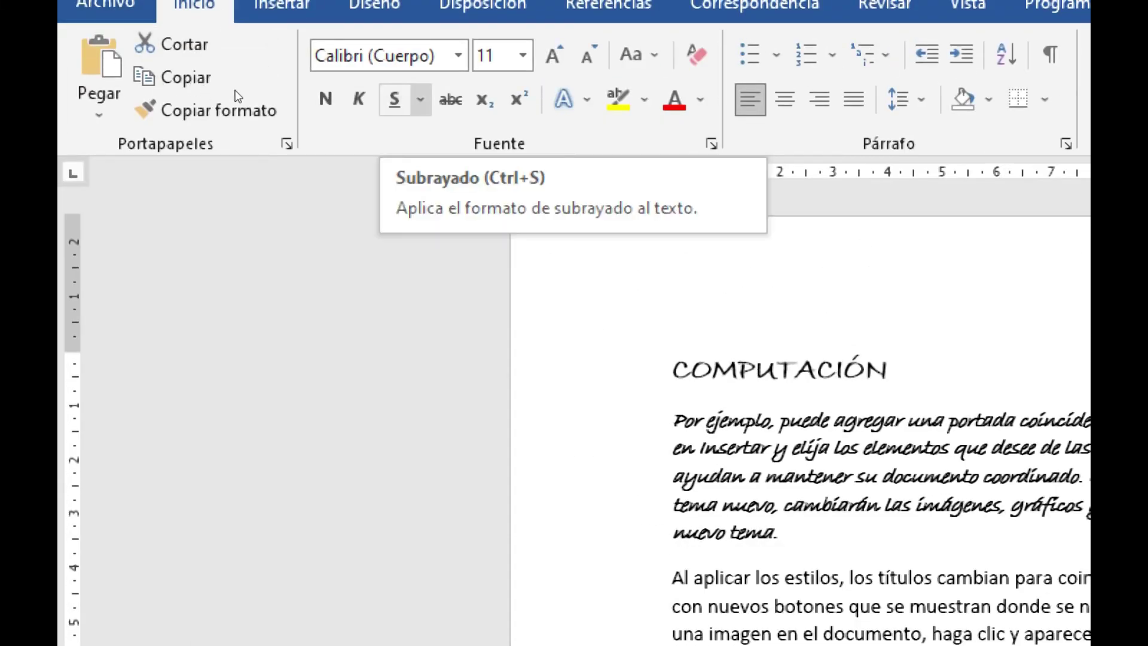
click(420, 99)
key(Down)
key(Down)
key(Down)
key(Down)
key(Down)
key(Down)
key(Down)
key(Down)
key(Up)
key(Up)
key(Up)
key(Up)
key(Up)
key(Return)
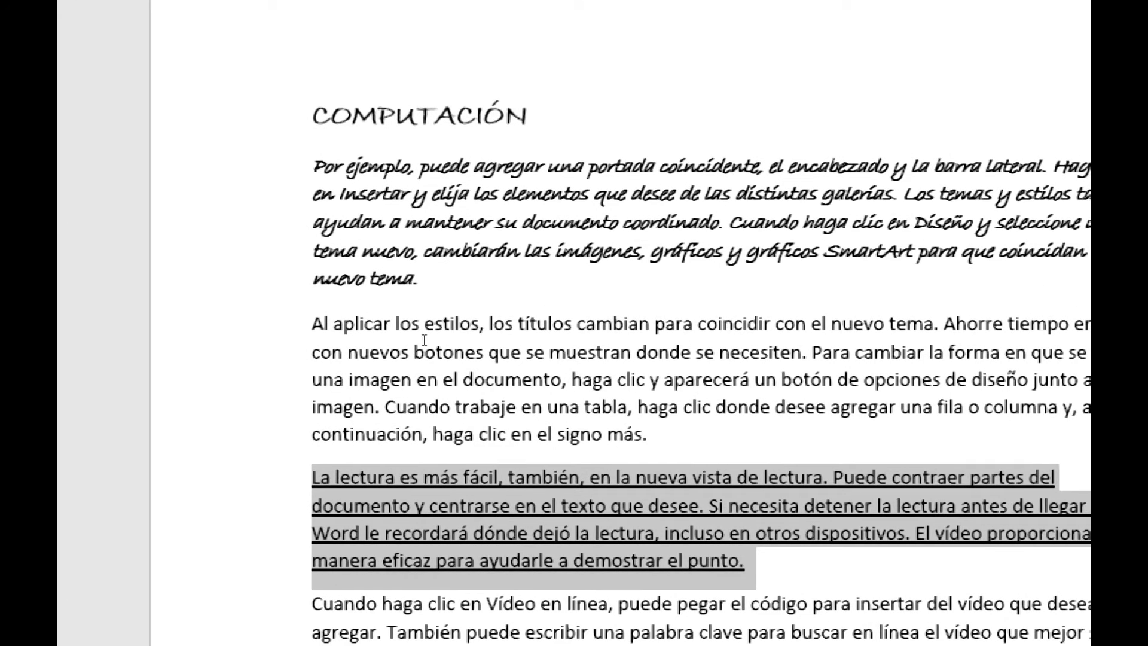
Strike through the word "botones" in the second paragraph and deselect it.
double_click(424, 341)
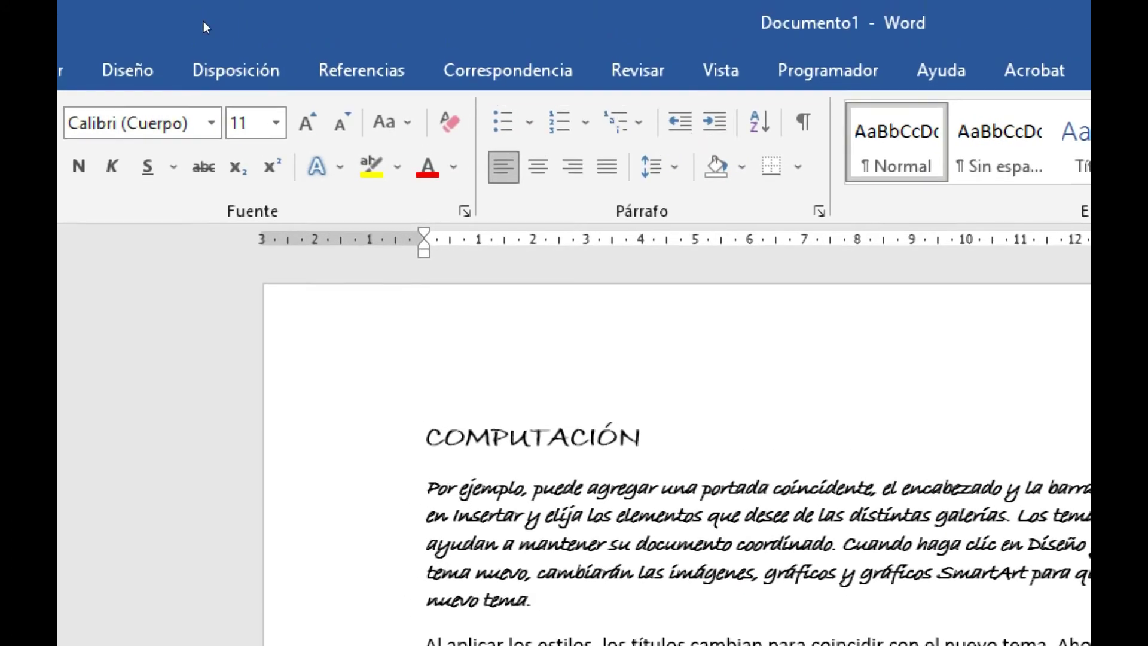
click(203, 166)
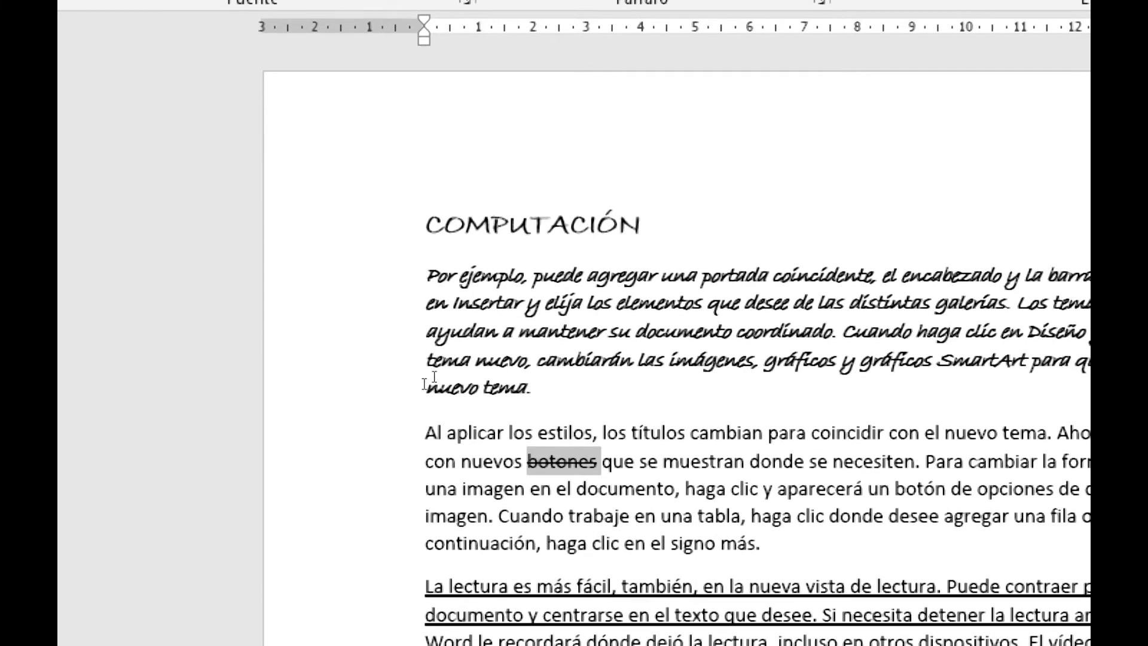
click(645, 515)
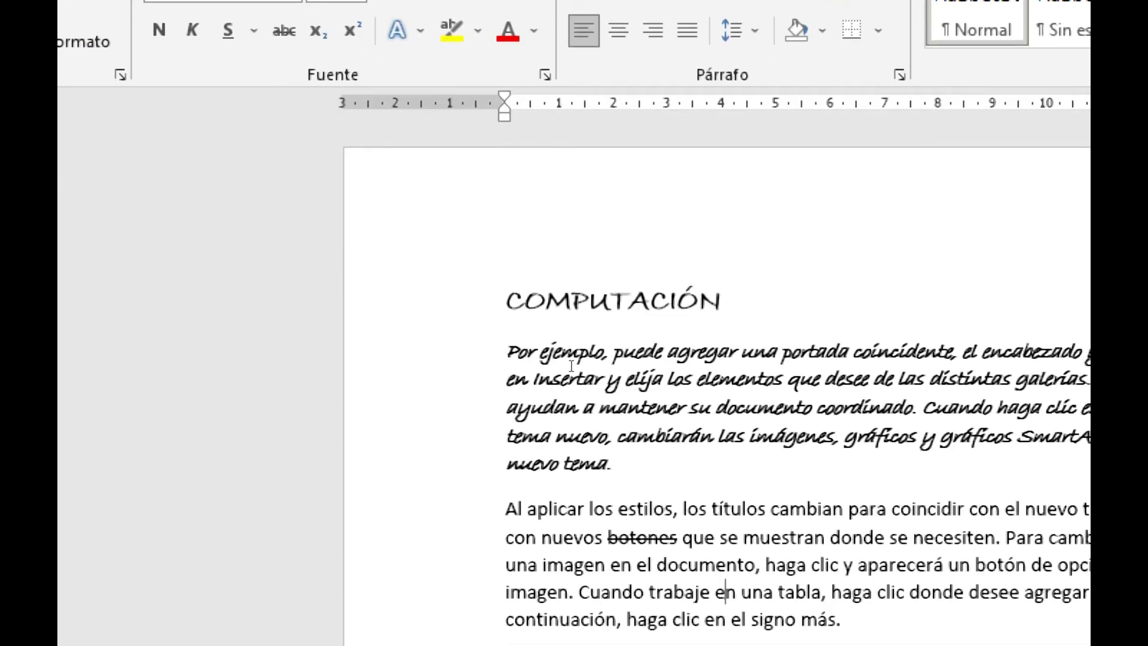
Add a "1" directly after "Word" in the second paragraph and format that digit as subscript.
scroll(725, 591, down, 2)
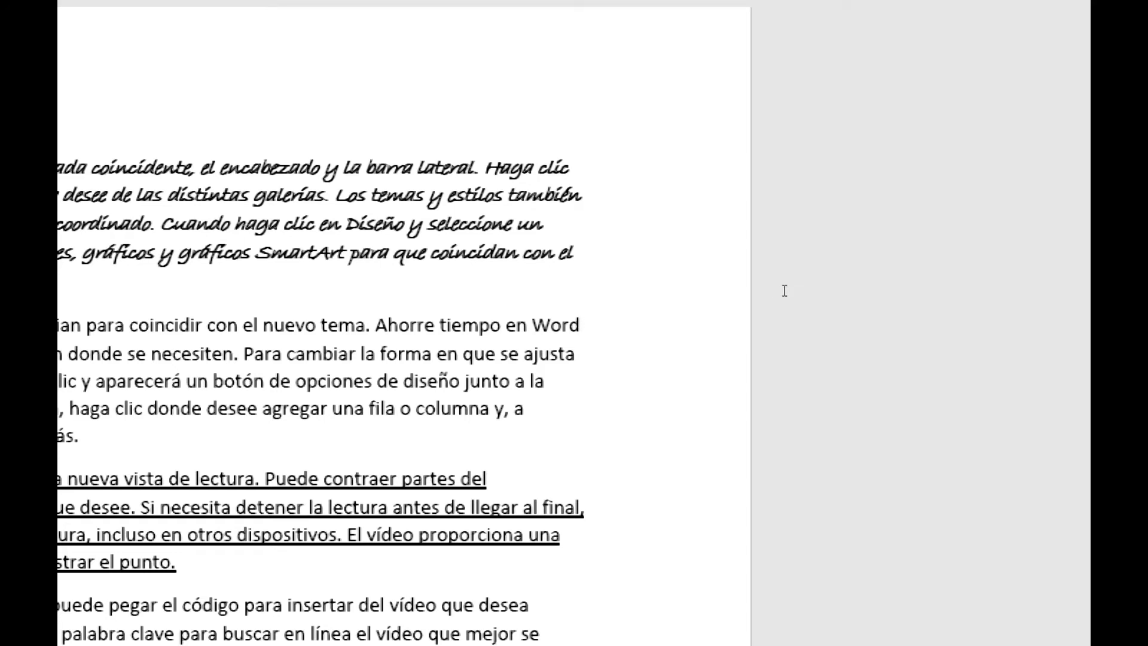
text(1)
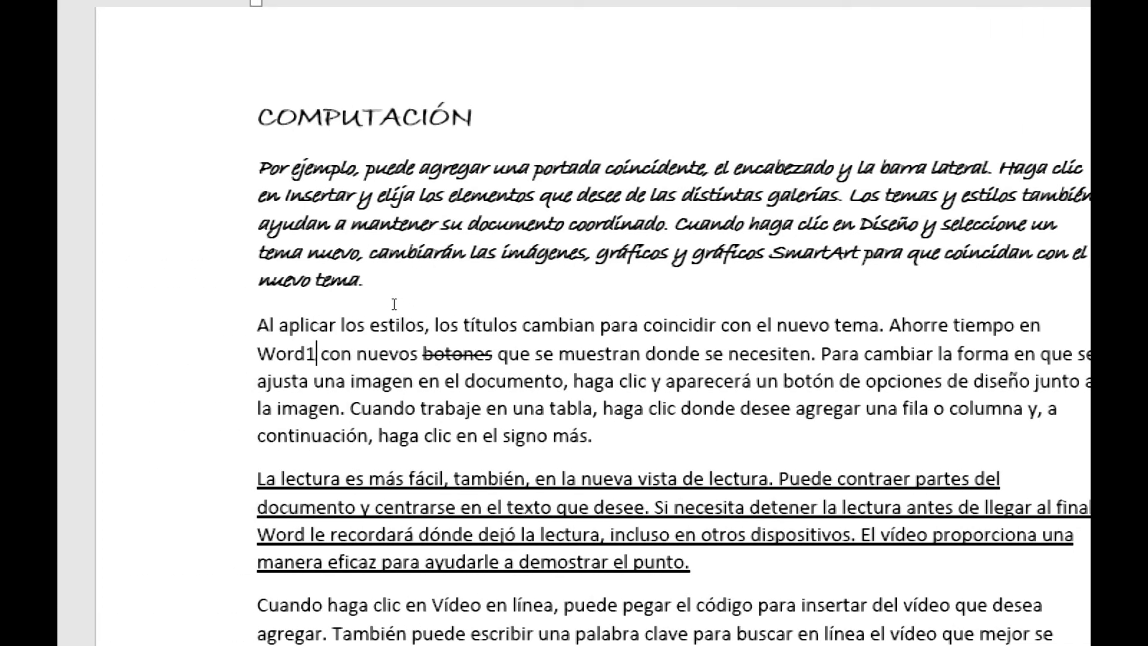
key(shift+Left)
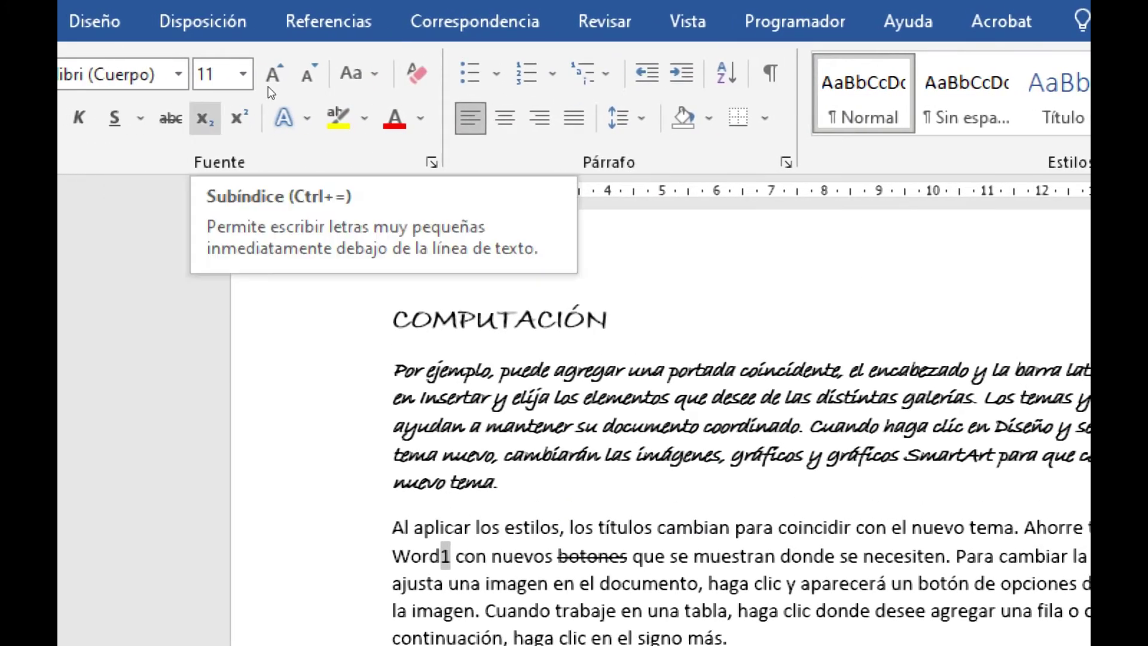
click(205, 118)
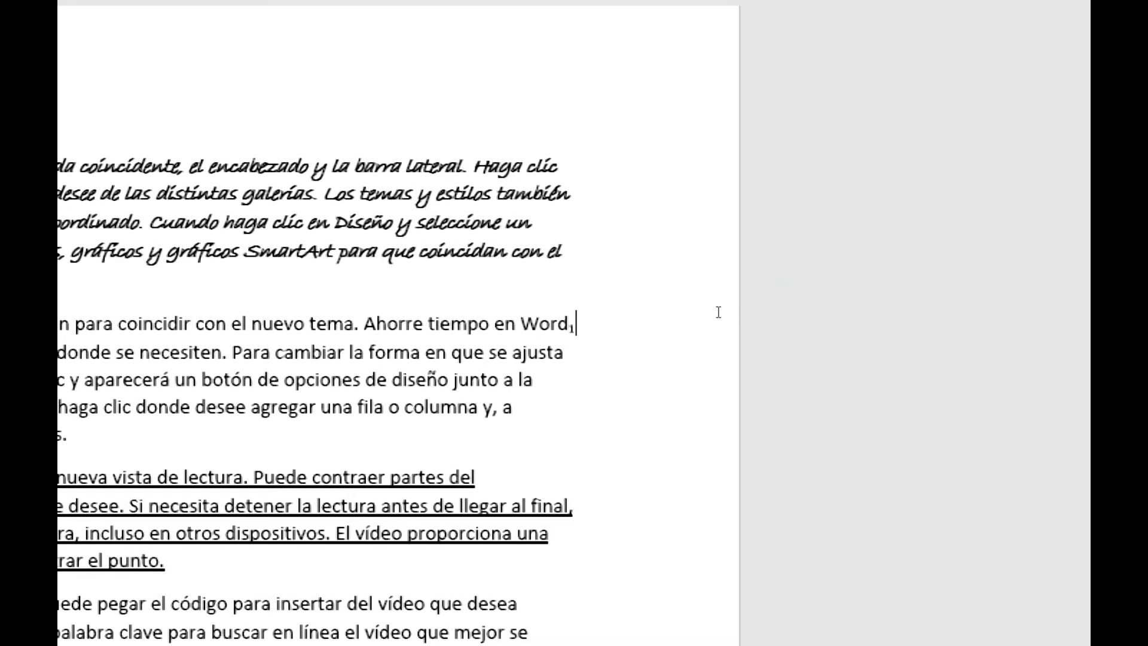
Select the subscript "1" after "Word" and change it to superscript.
click(784, 293)
double_click(784, 293)
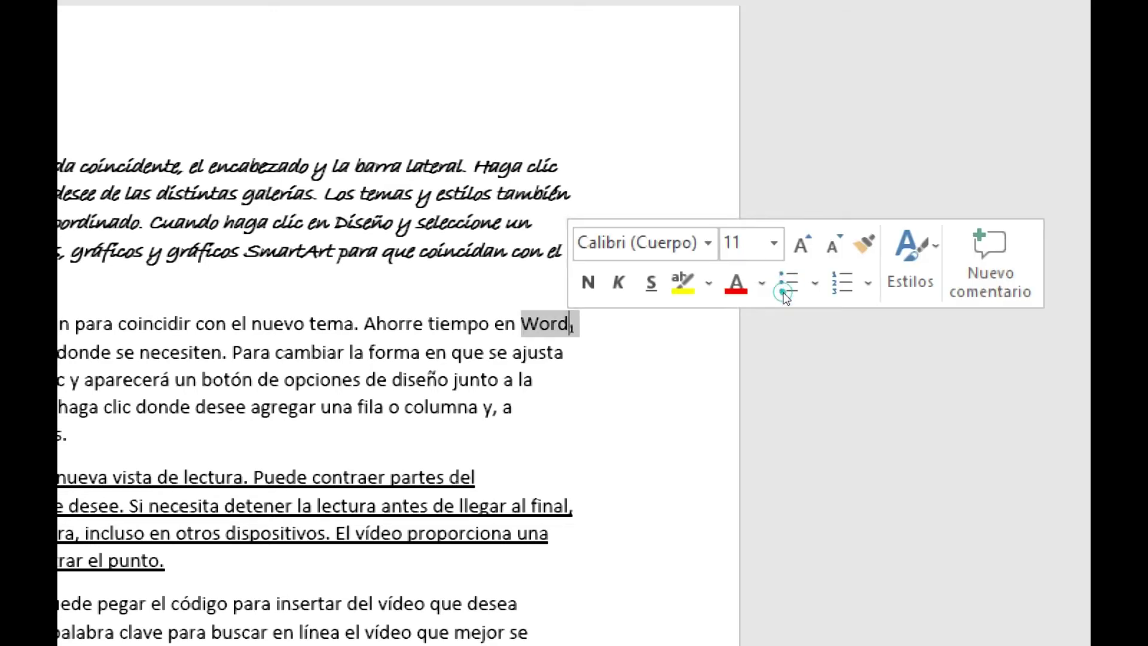
click(785, 293)
click(785, 291)
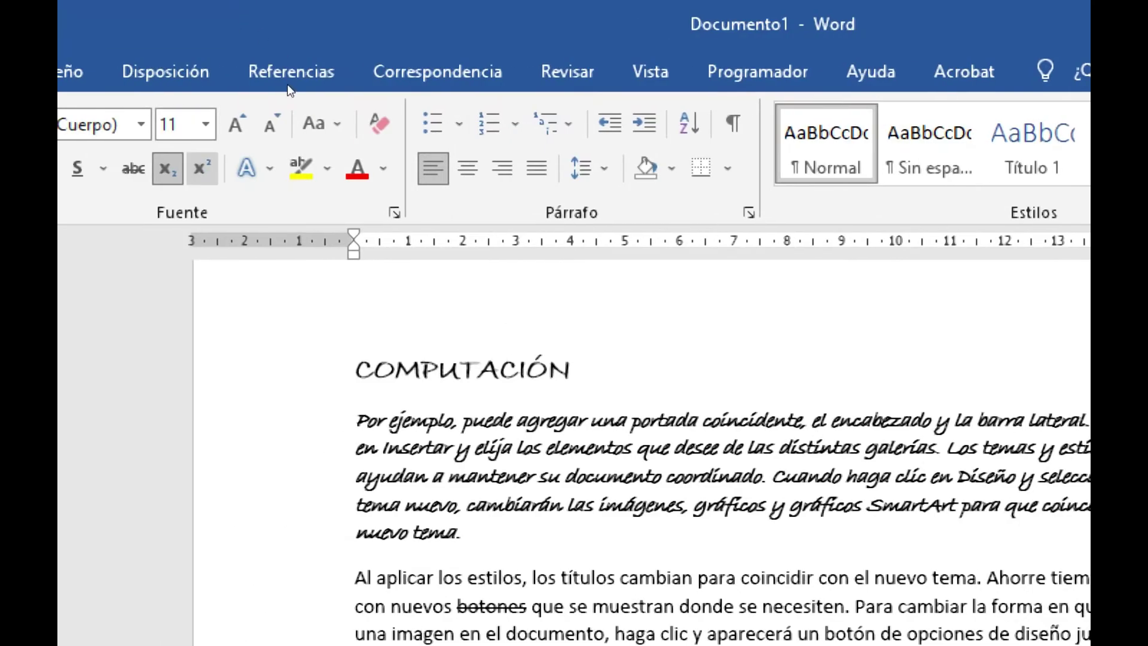
click(202, 168)
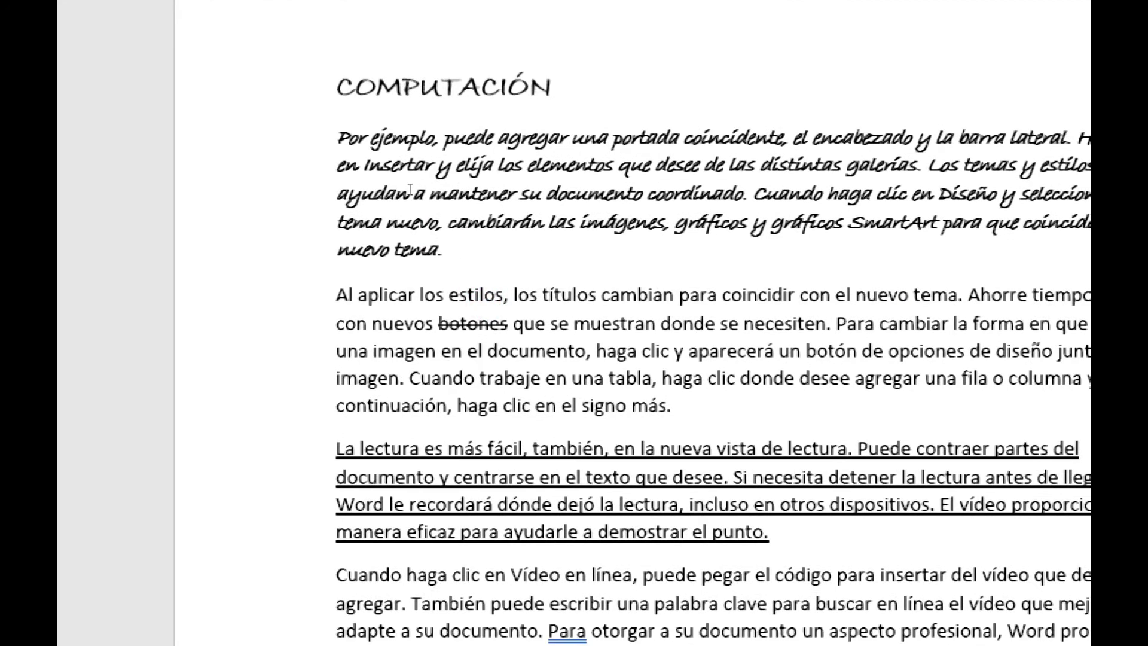
Apply the light blue text effect with reflection to the "COMPUTACIÓN" title line.
triple_click(411, 89)
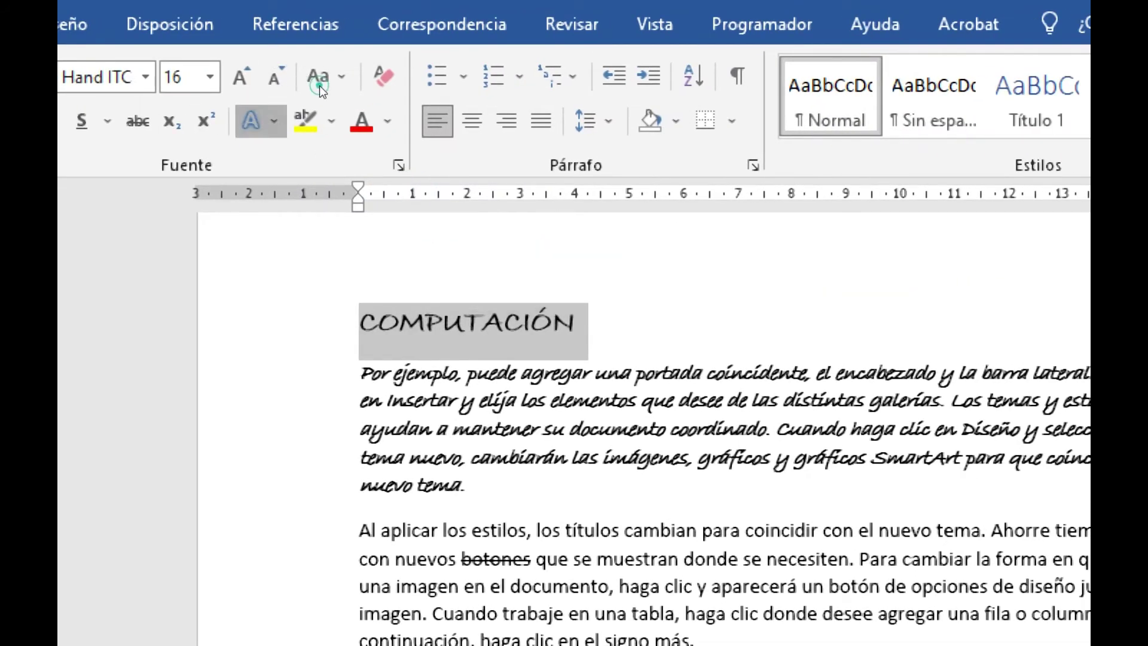
click(260, 120)
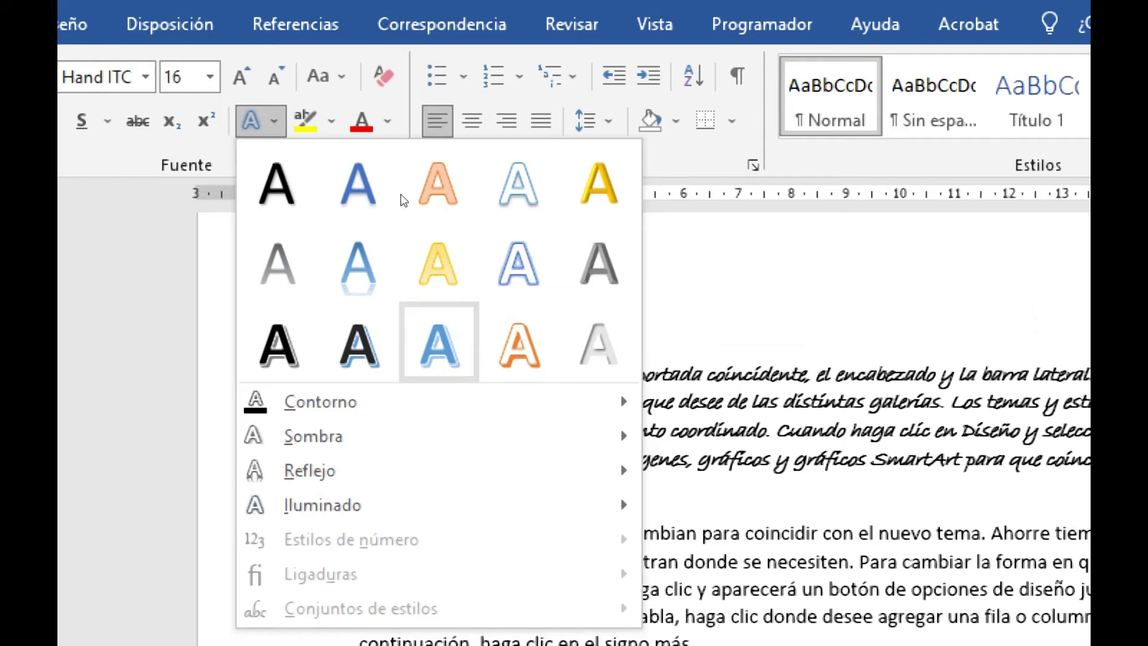
click(358, 262)
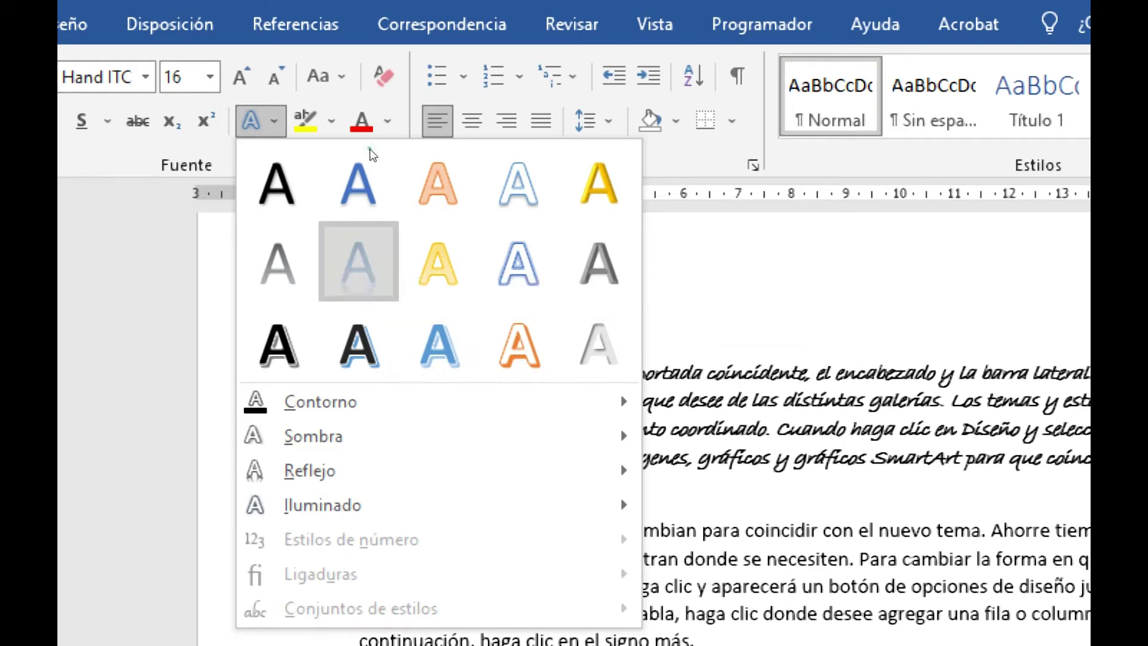
click(511, 429)
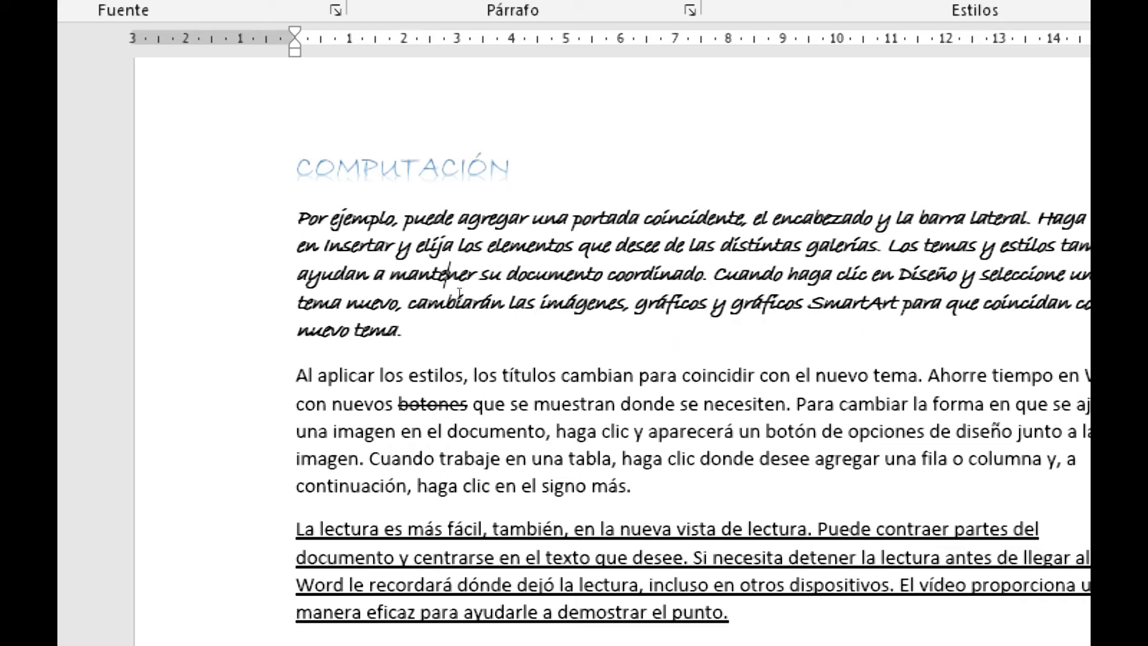
Highlight in yellow the second paragraph's text from "Al aplicar" to "necesiten." and its sentence beginning "Cuando trabaje en una tabla".
mouse_move(296, 375)
mouse_down()
mouse_move(795, 376)
mouse_move(783, 405)
mouse_move(794, 404)
mouse_up()
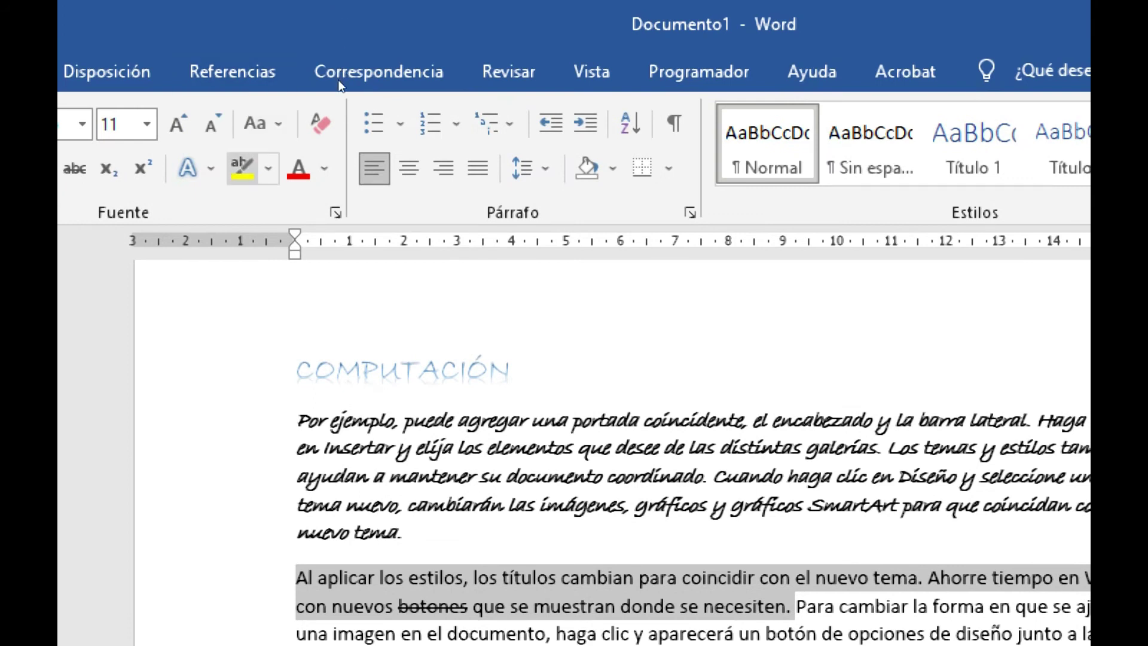
click(242, 168)
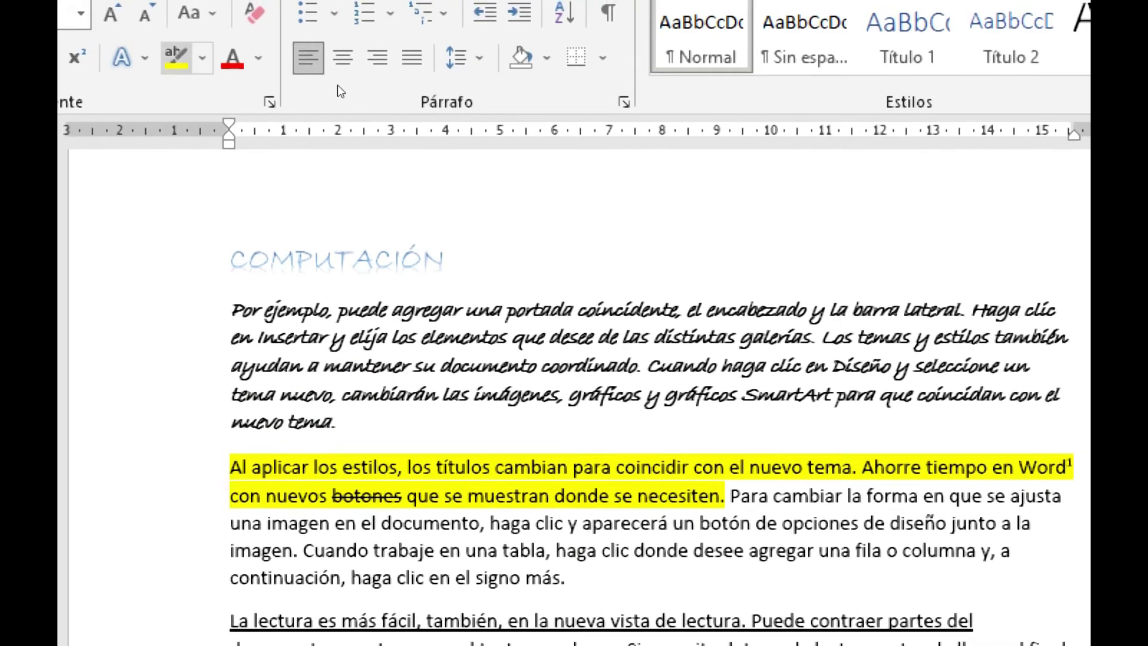
click(338, 85)
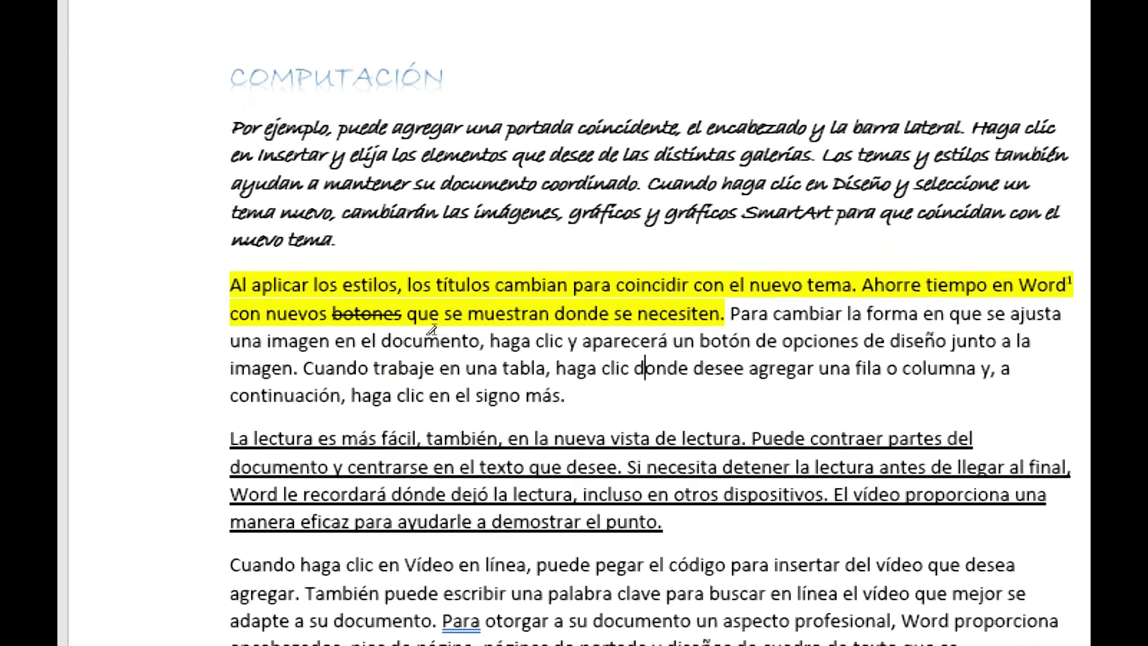
mouse_move(303, 367)
mouse_down()
mouse_move(545, 368)
mouse_move(526, 395)
mouse_move(579, 395)
mouse_up()
drag(534, 345, 578, 395)
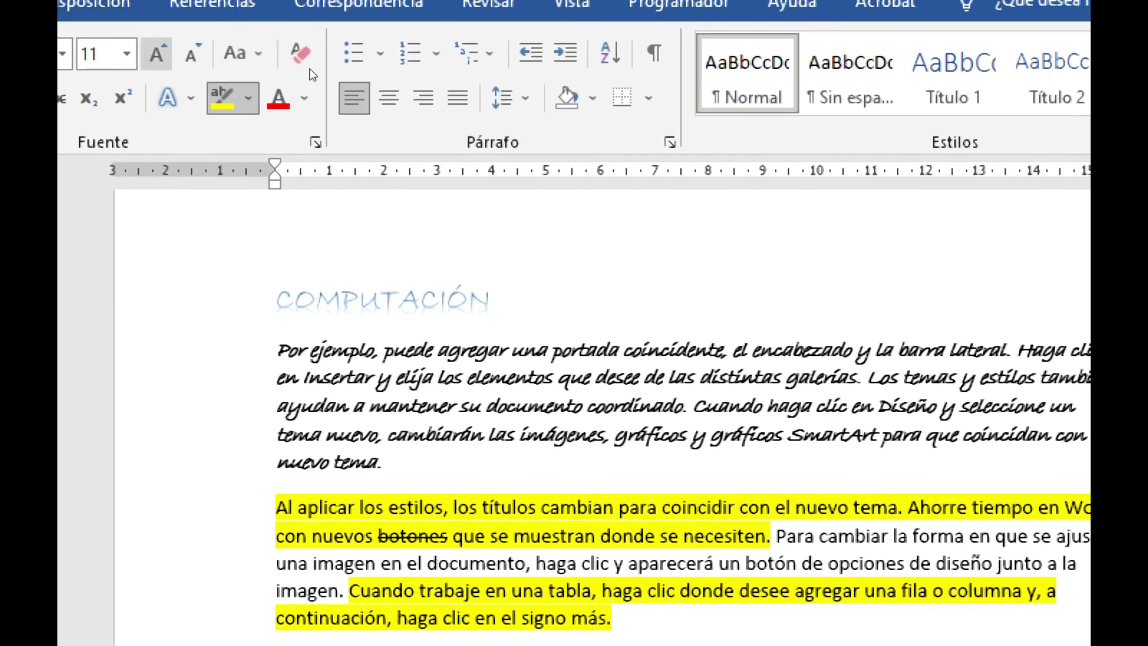
Switch the text highlighter to magenta and mark a passage further down the document.
click(247, 98)
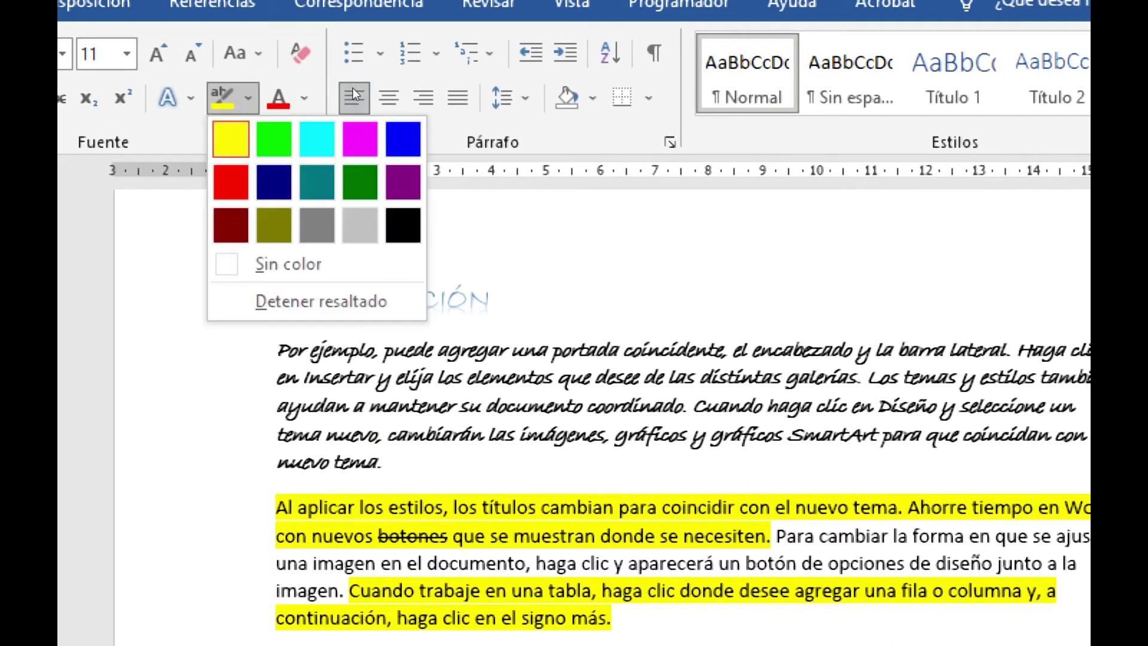
click(411, 105)
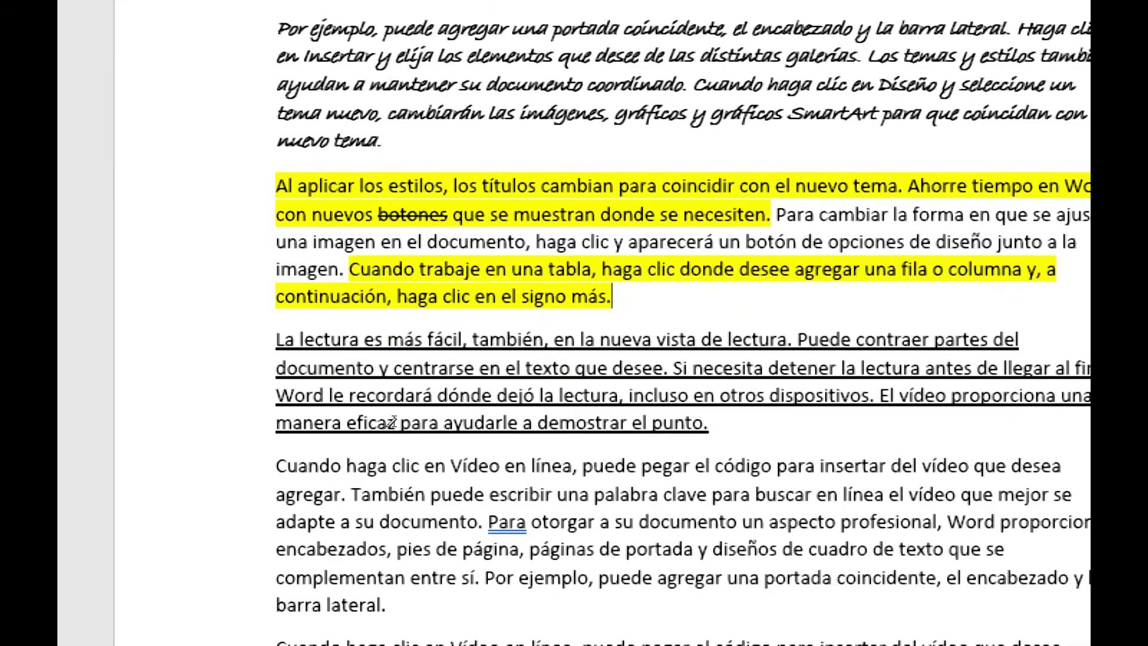
mouse_move(361, 443)
mouse_down()
mouse_move(668, 444)
mouse_move(471, 460)
mouse_up()
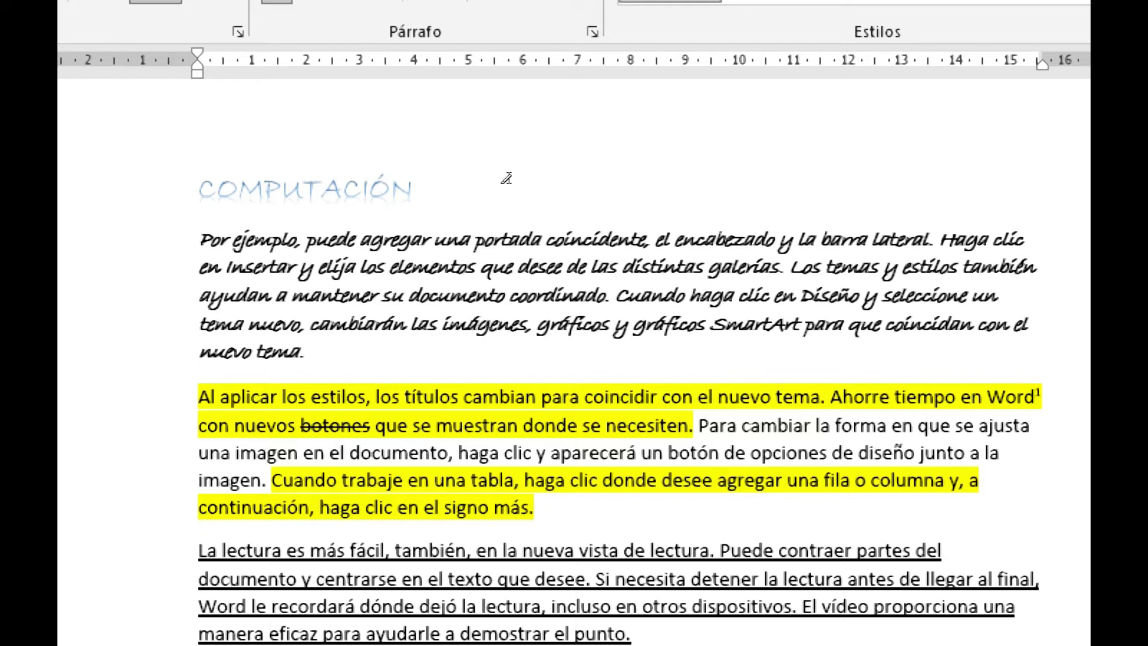
Recolour the "COMPUTACIÓN" title line with a custom dark purple font colour, RGB 100, 27, 145.
click(507, 178)
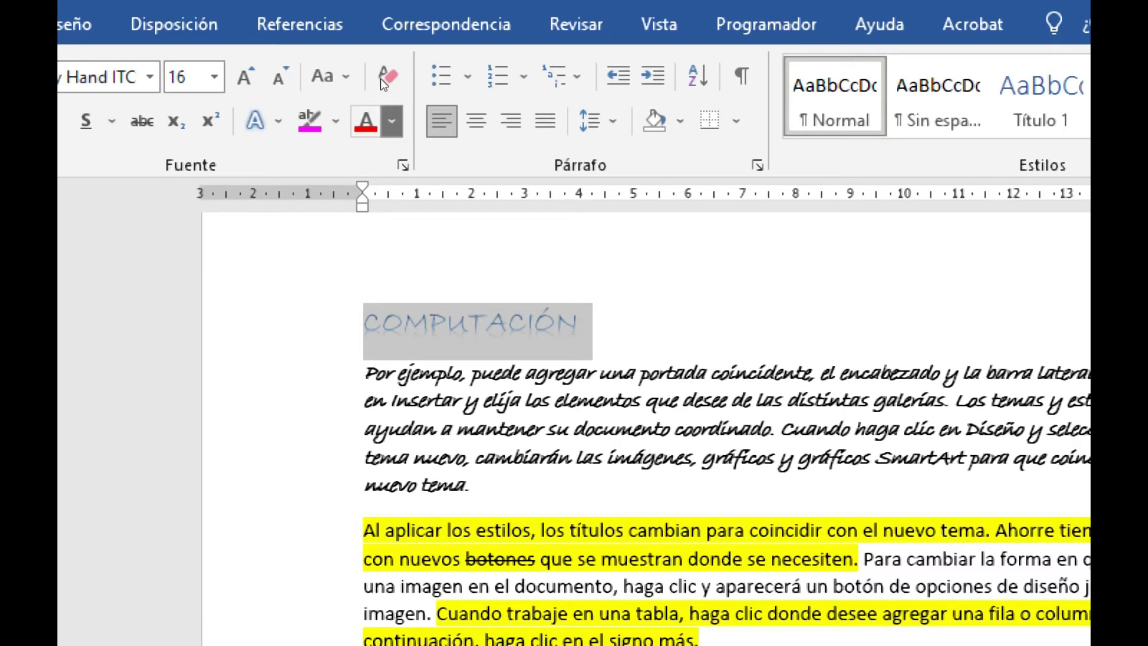
click(383, 120)
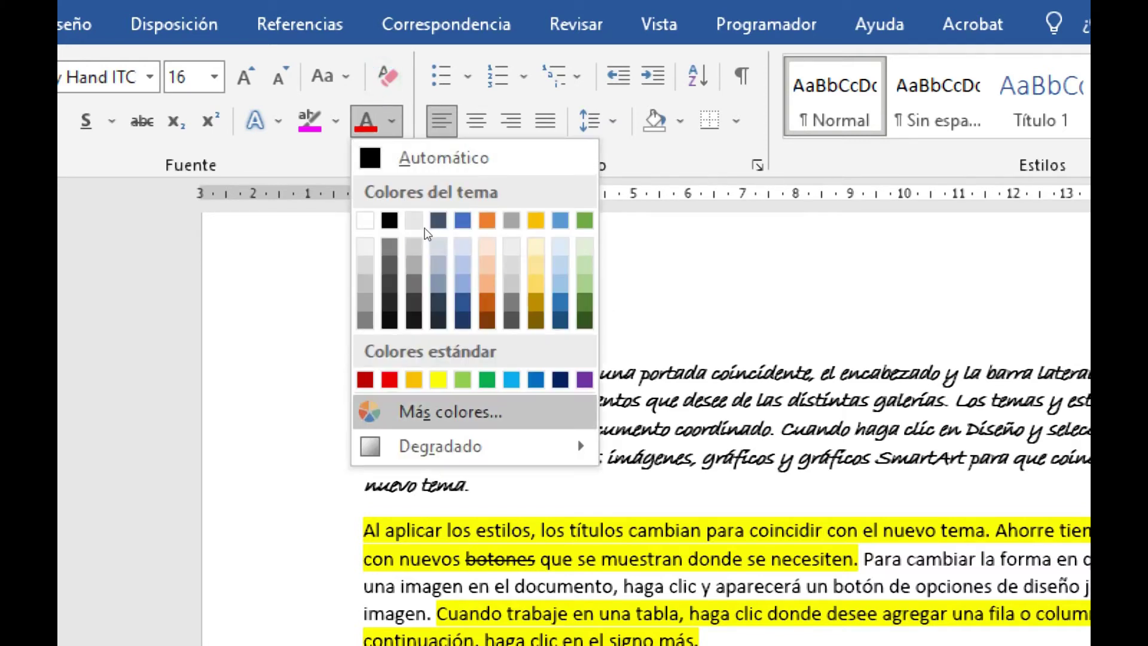
click(424, 227)
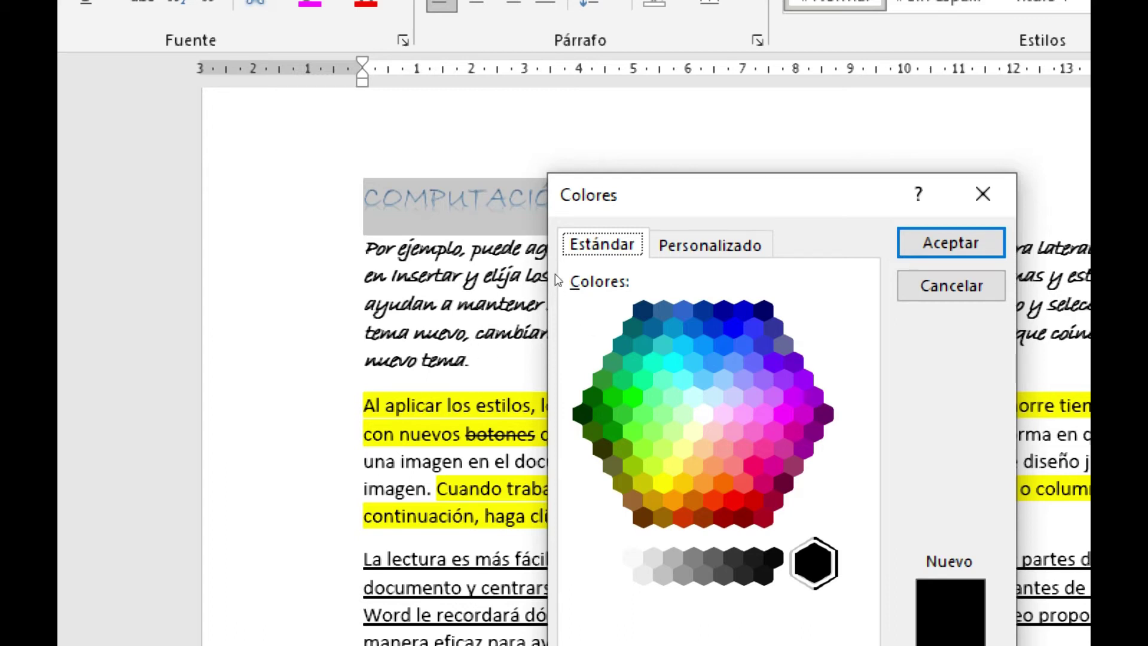
click(711, 245)
click(725, 346)
click(680, 371)
click(625, 393)
click(623, 362)
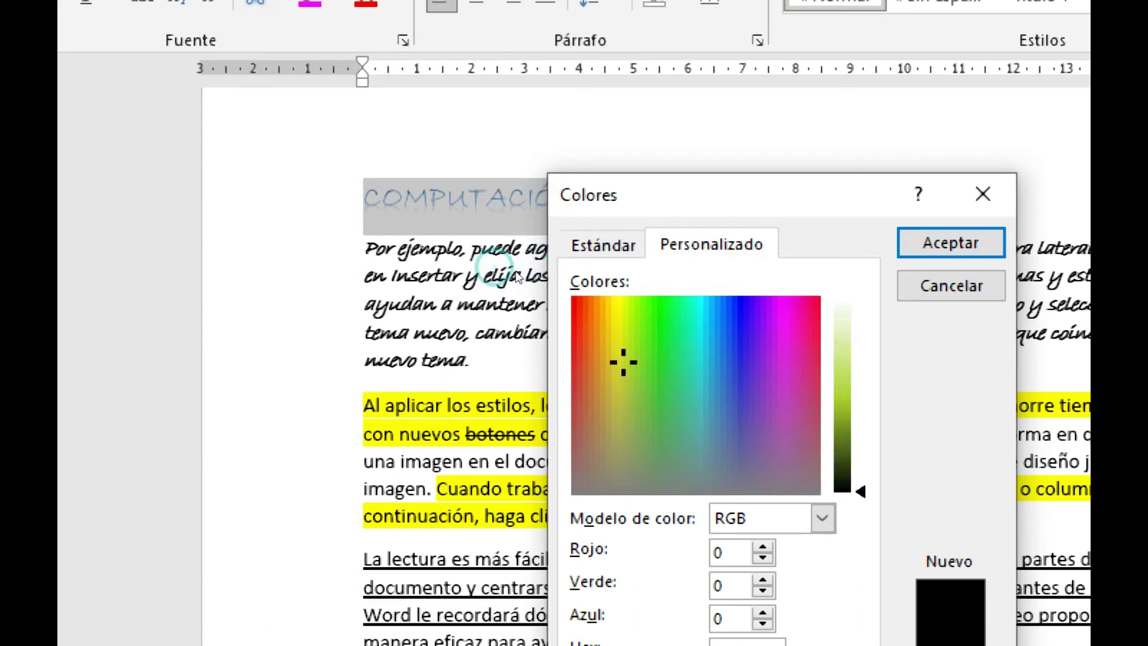
click(666, 374)
click(748, 321)
click(761, 357)
mouse_move(843, 366)
mouse_down()
mouse_move(842, 425)
mouse_move(842, 339)
mouse_move(843, 440)
mouse_move(843, 427)
mouse_up()
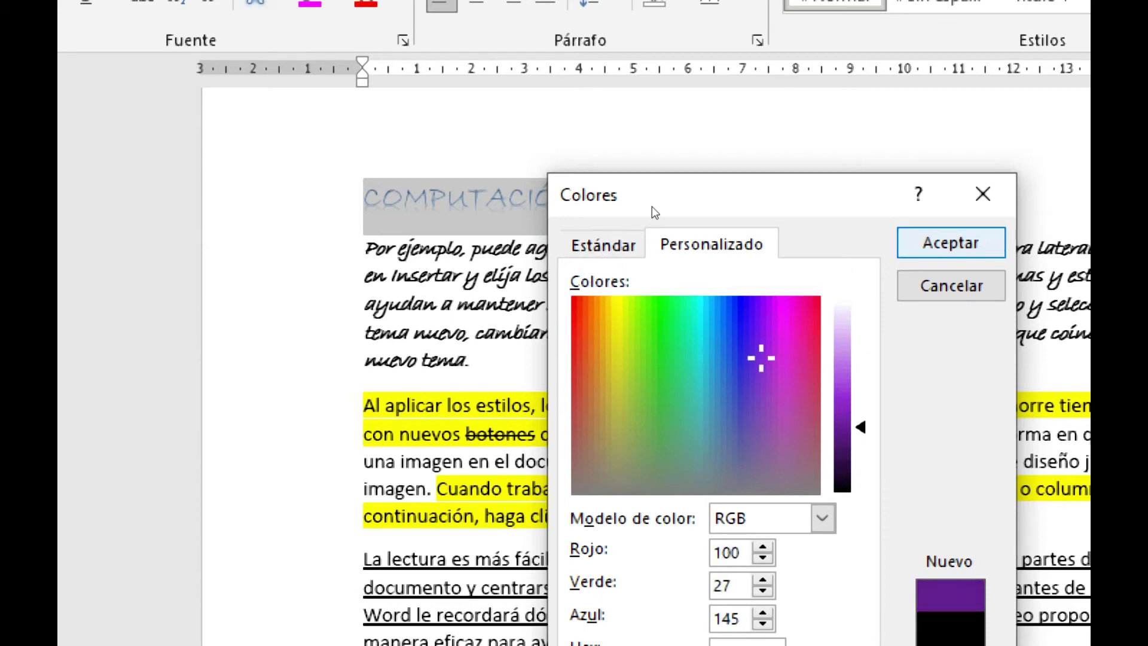
key(Return)
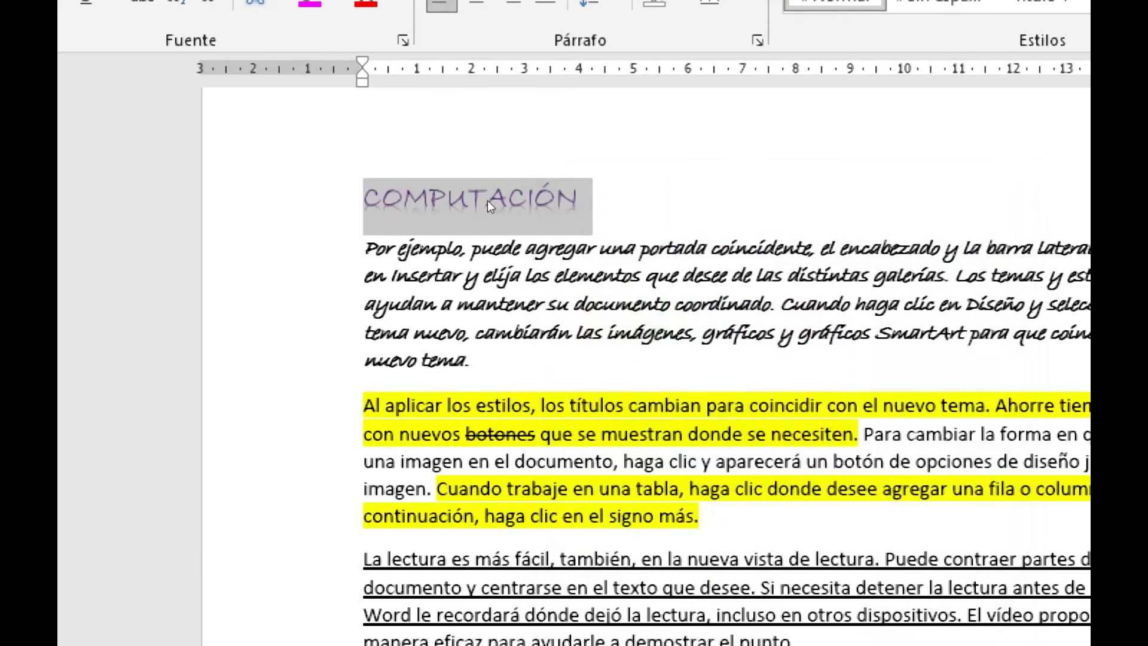
click(350, 156)
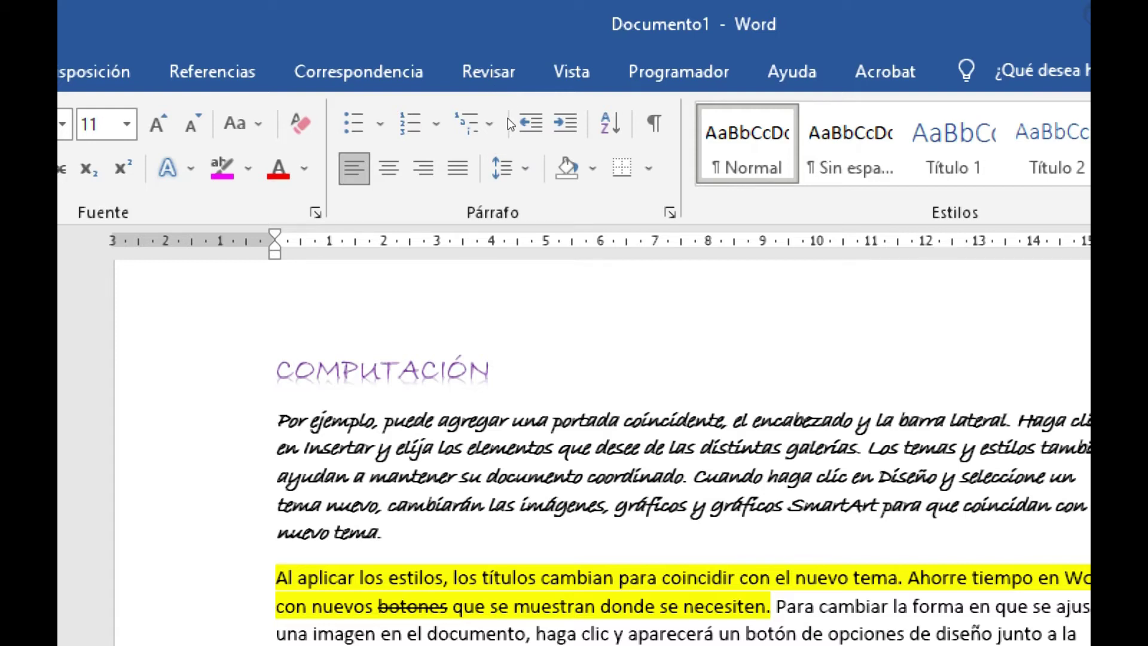
Add a new paragraph after the one ending "nuevo tema.", clear all its formatting and enter the trial text "rtetr".
click(380, 124)
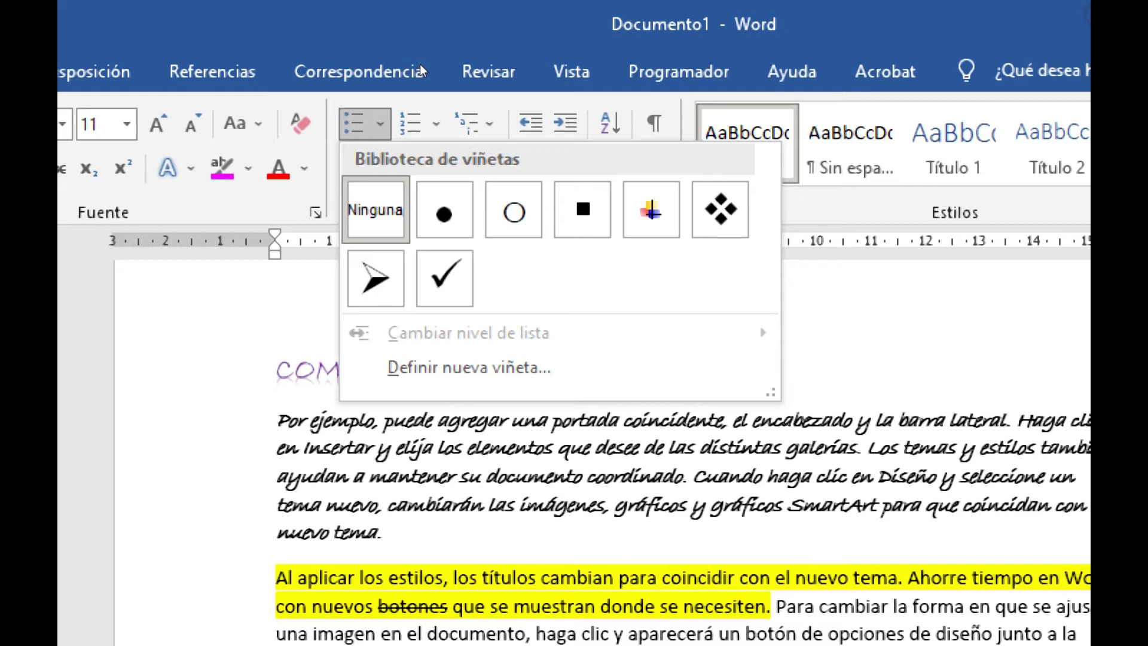
click(380, 124)
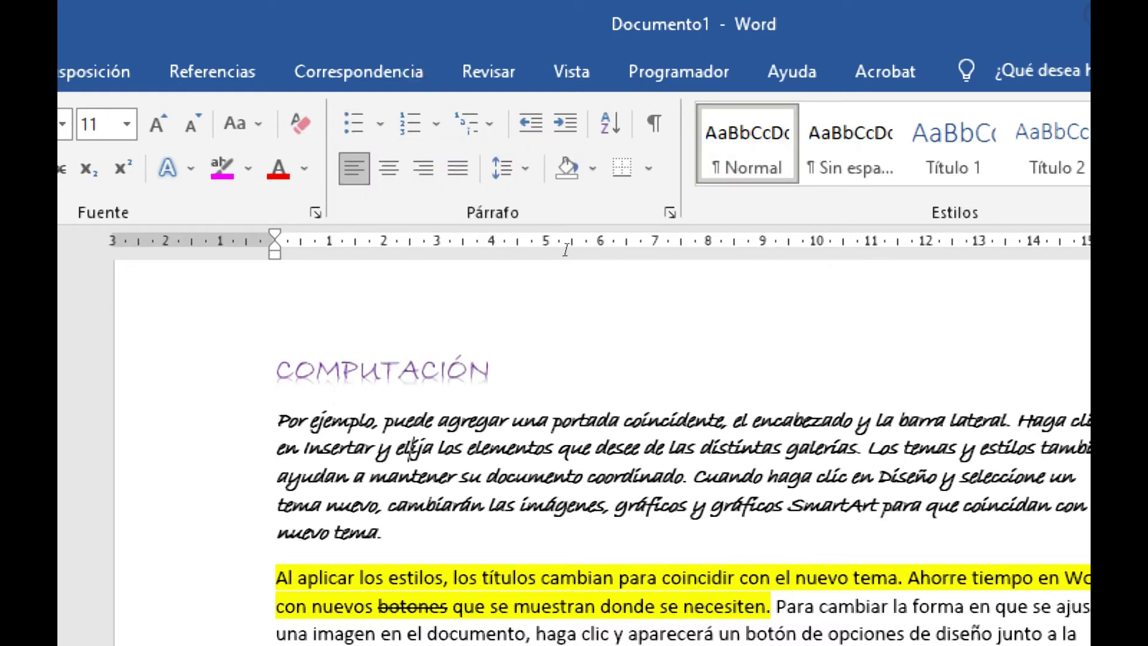
scroll(574, 245, down, 4)
scroll(578, 242, up, 2)
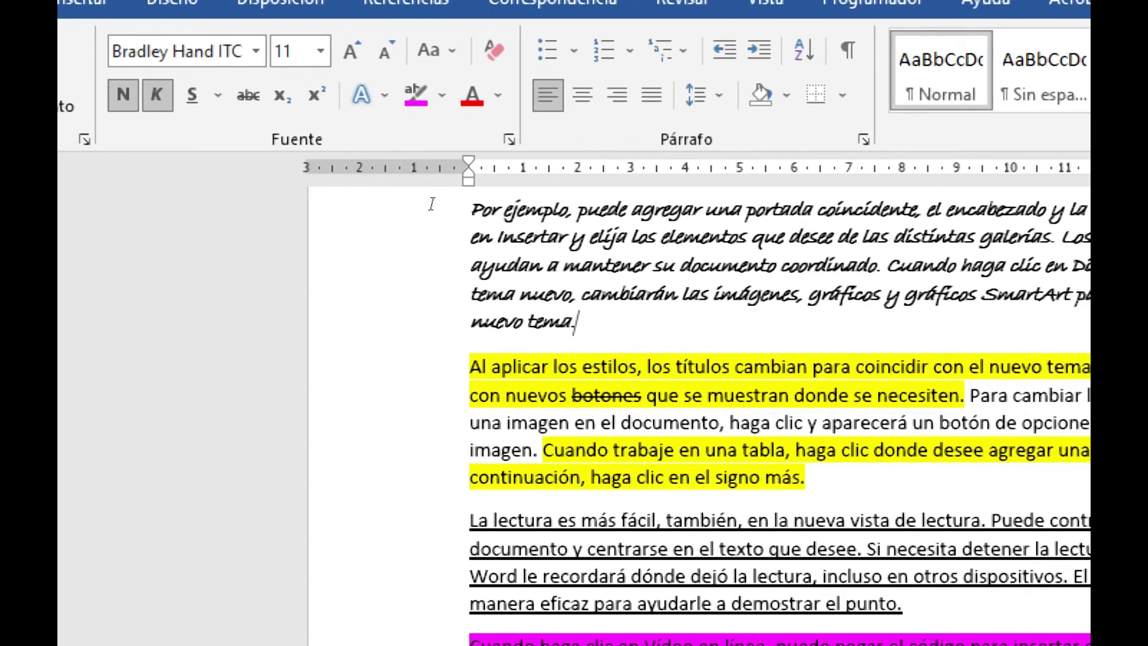
key(Return)
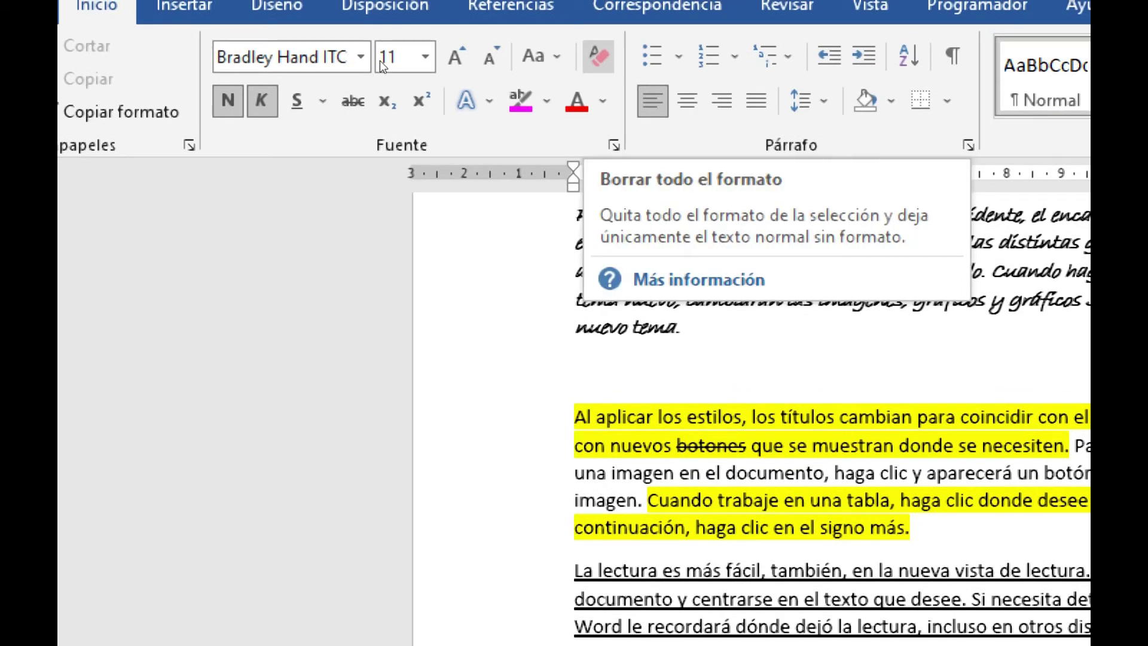
click(598, 56)
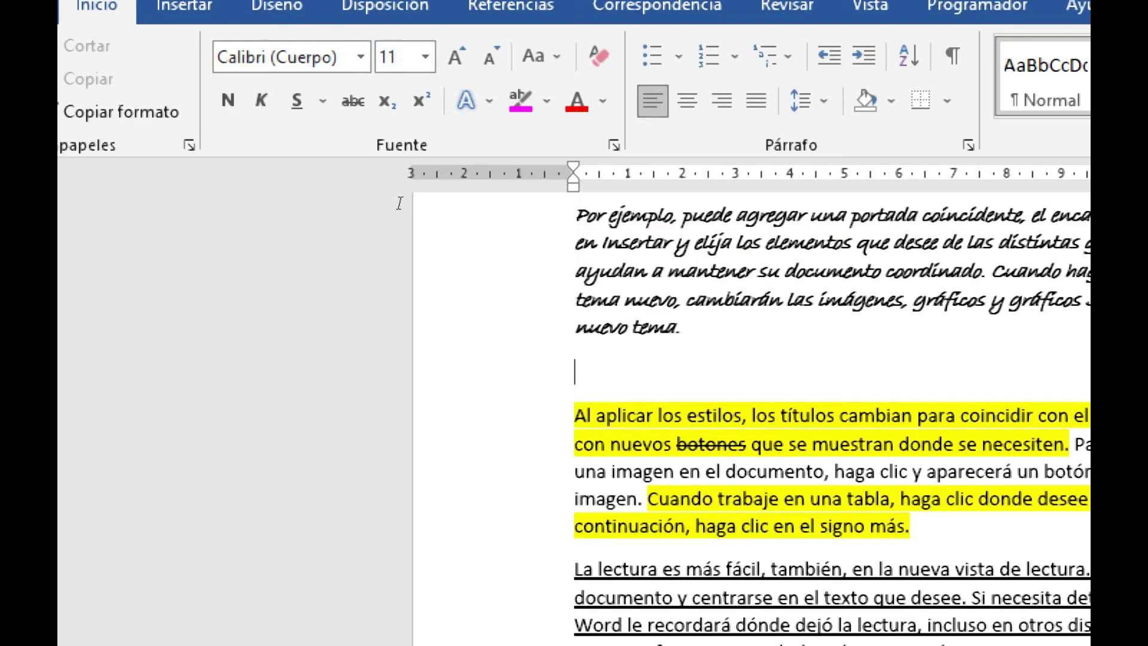
text(rtetr)
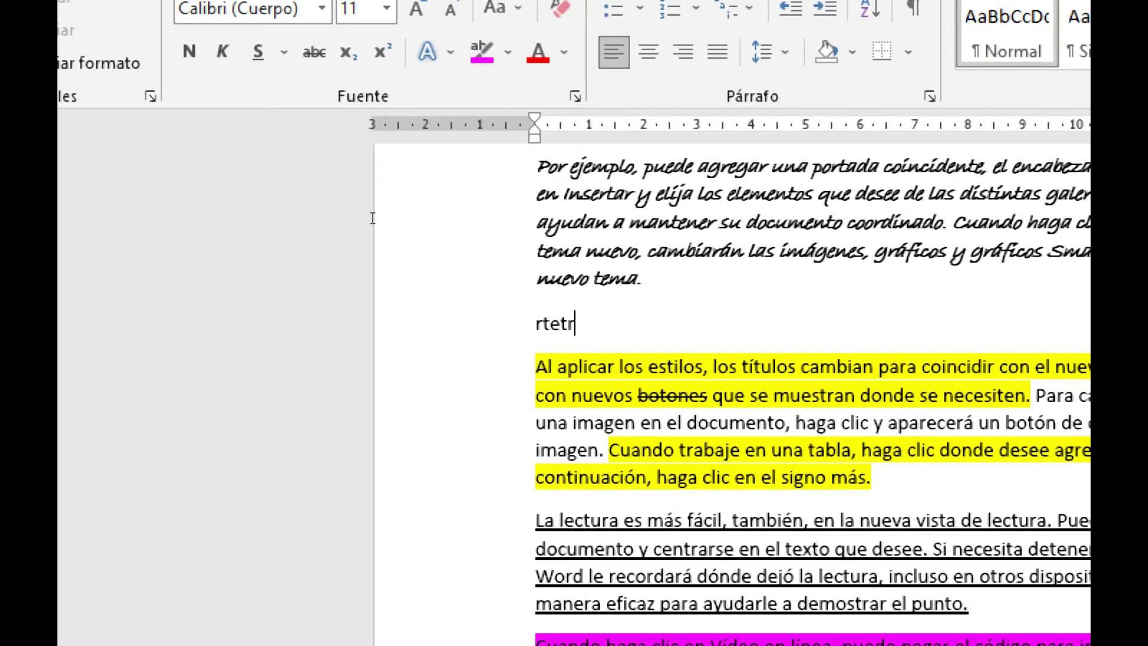
Replace the trial text "rtetr" with the line "Partes de la computadora" and start a new paragraph below it.
triple_click(372, 218)
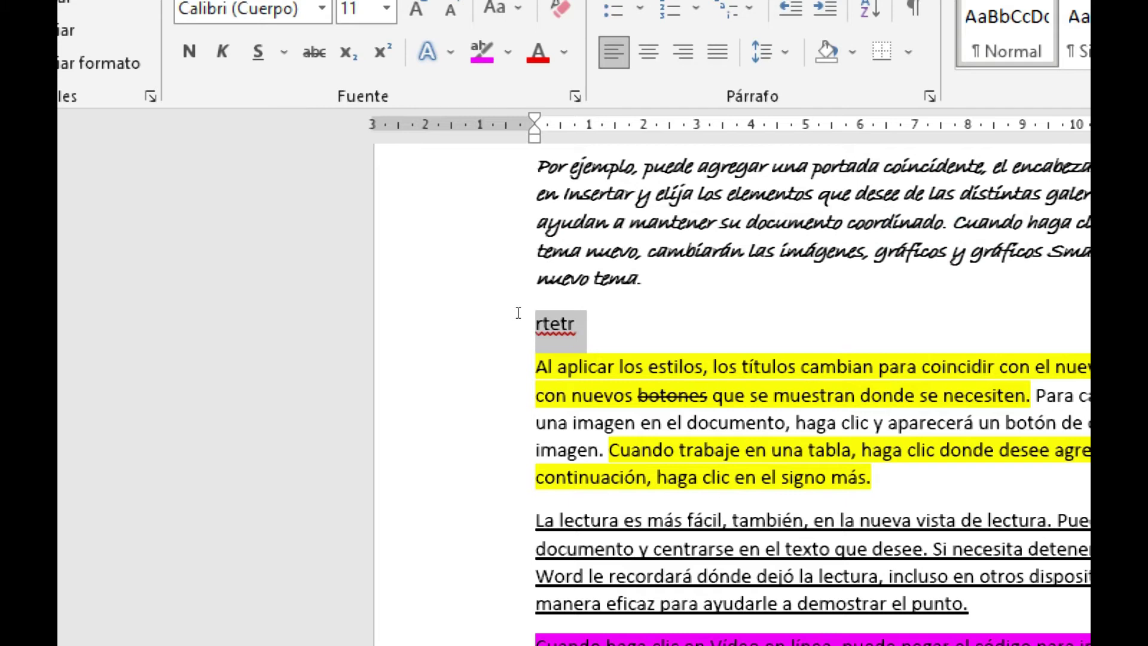
text(Partesde)
key(BackSpace)
key(BackSpace)
text(de la comp)
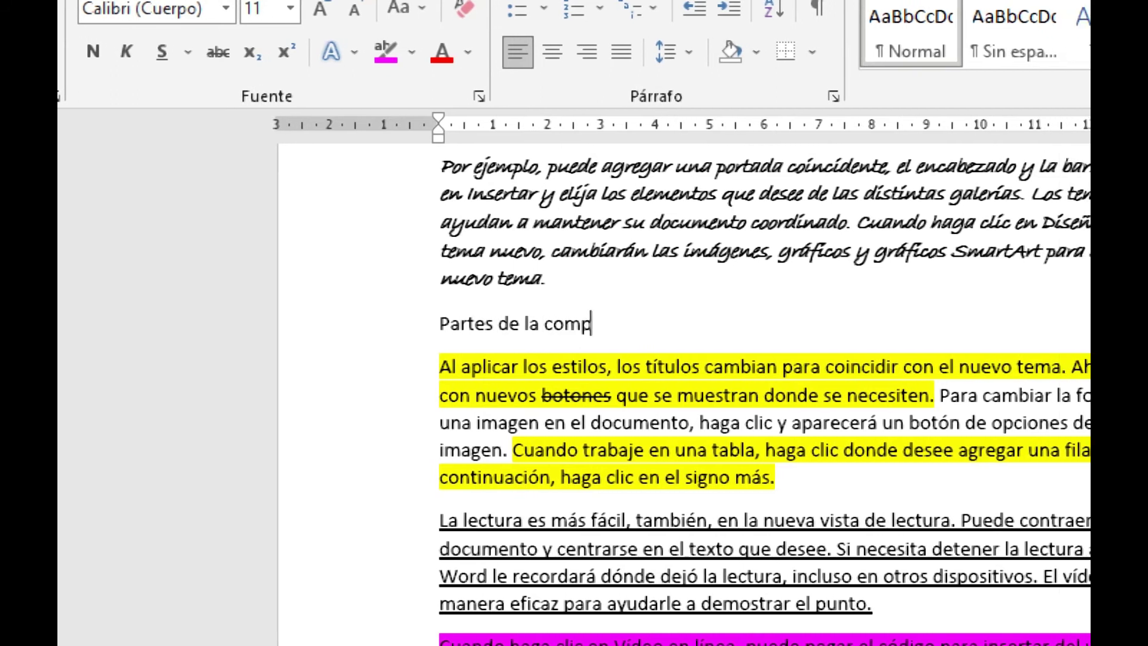
text(utadora)
key(Return)
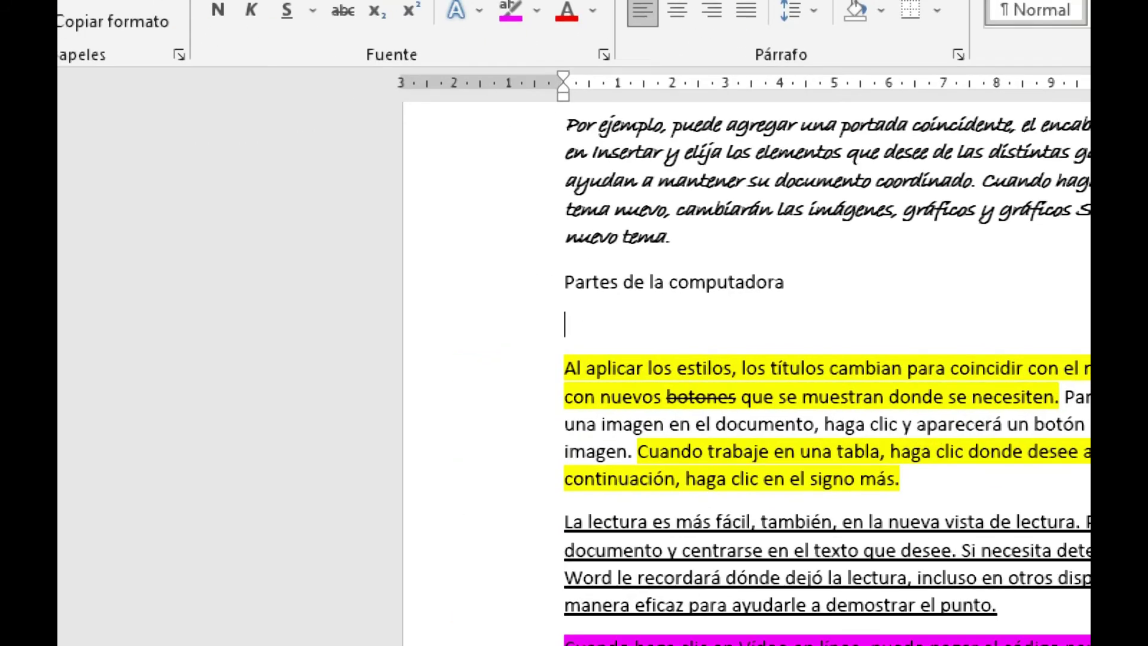
List "Teclado", "Mouse", "Monitor" and "Impresora" on separate lines under "Partes de la computadora".
text(Teclado)
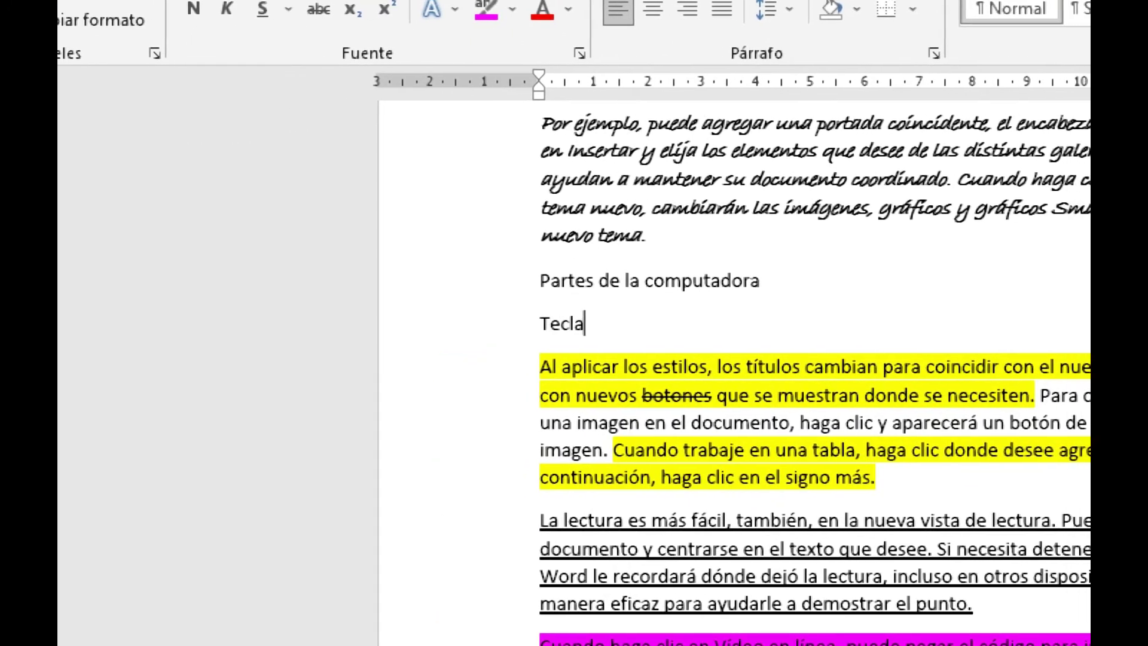
key(Return)
text(Mouse)
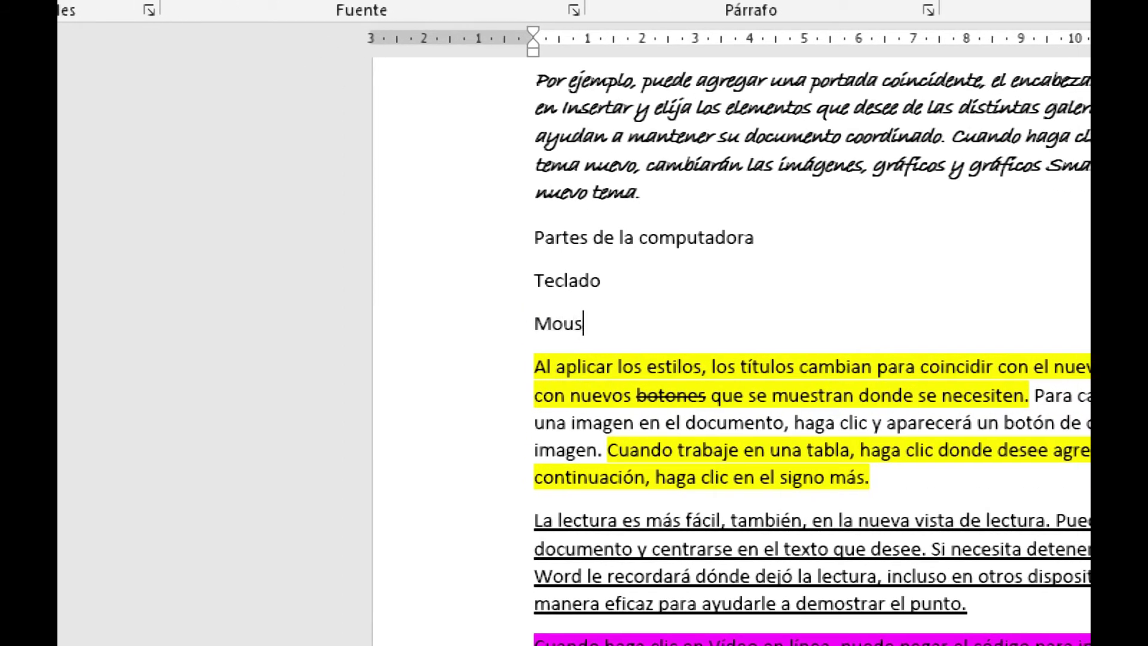
key(Return)
text(Monitor)
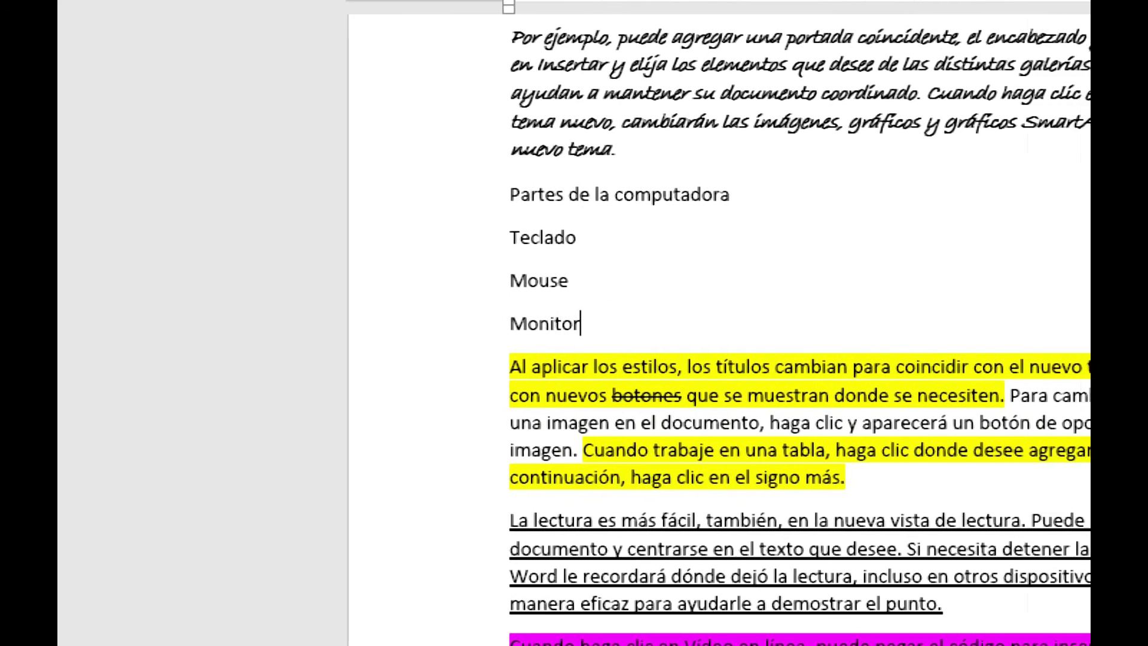
key(Return)
text(Impresora)
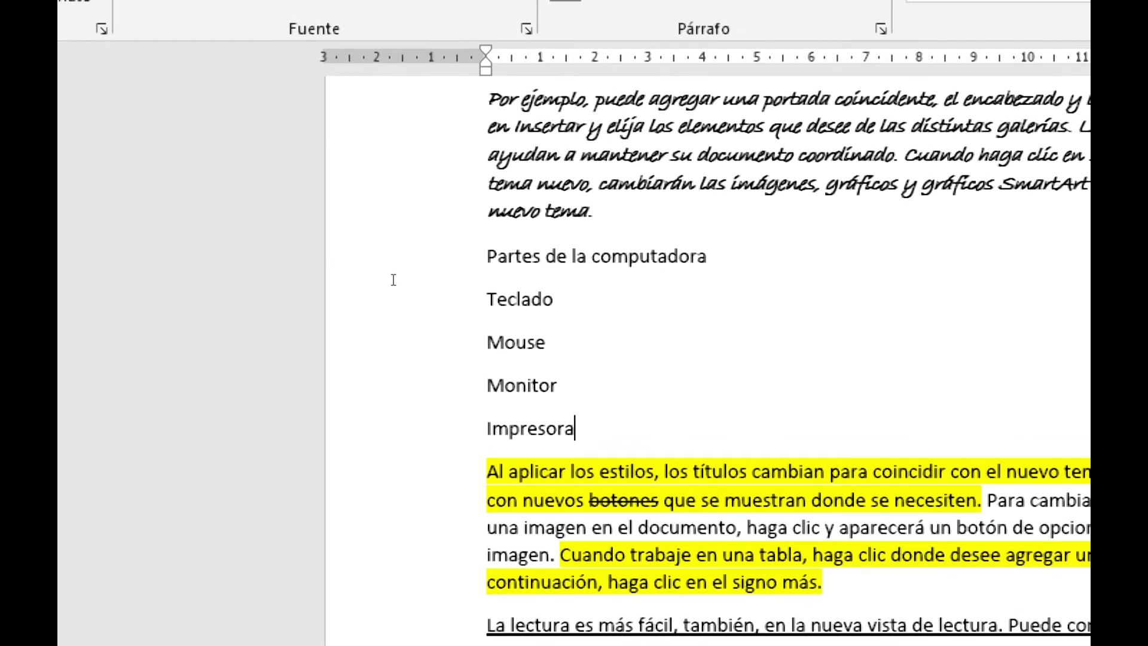
Select the four lines from "Teclado" to "Impresora" and format them as a list with the multicoloured cross picture bullet.
click(385, 249)
drag(418, 304, 366, 249)
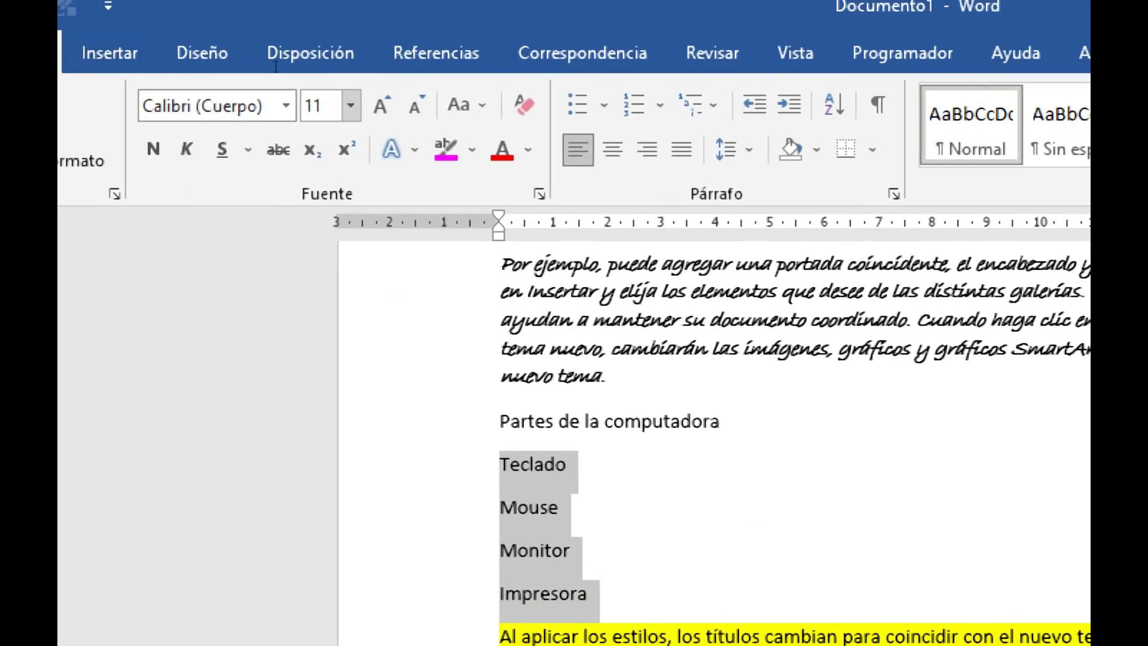
click(604, 105)
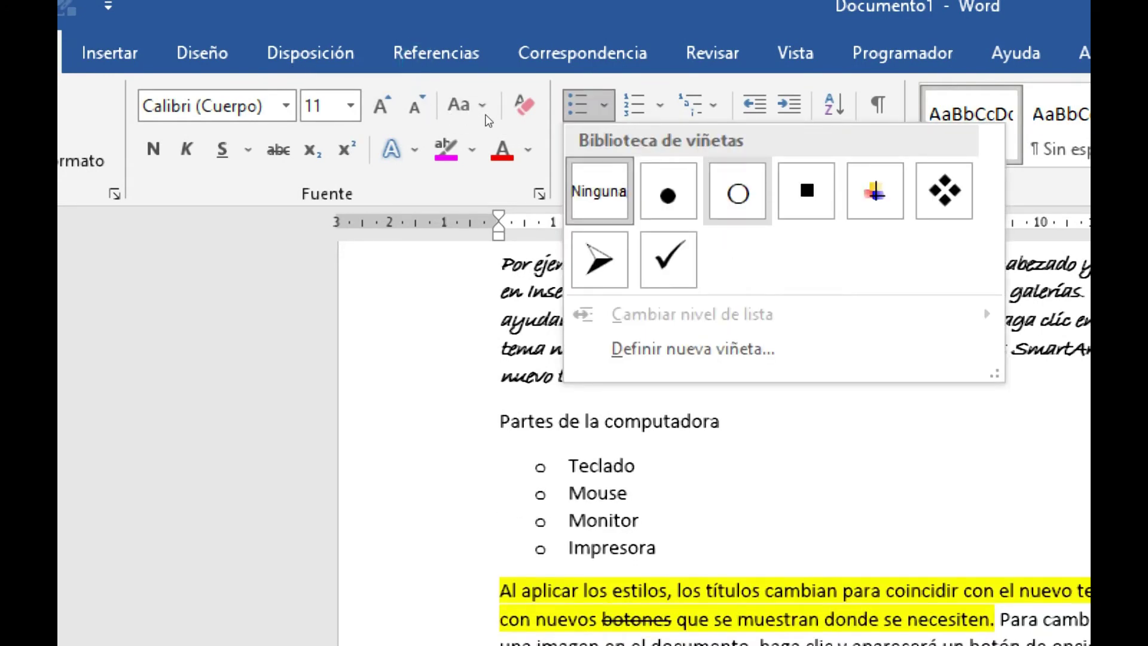
key(Right)
key(Right)
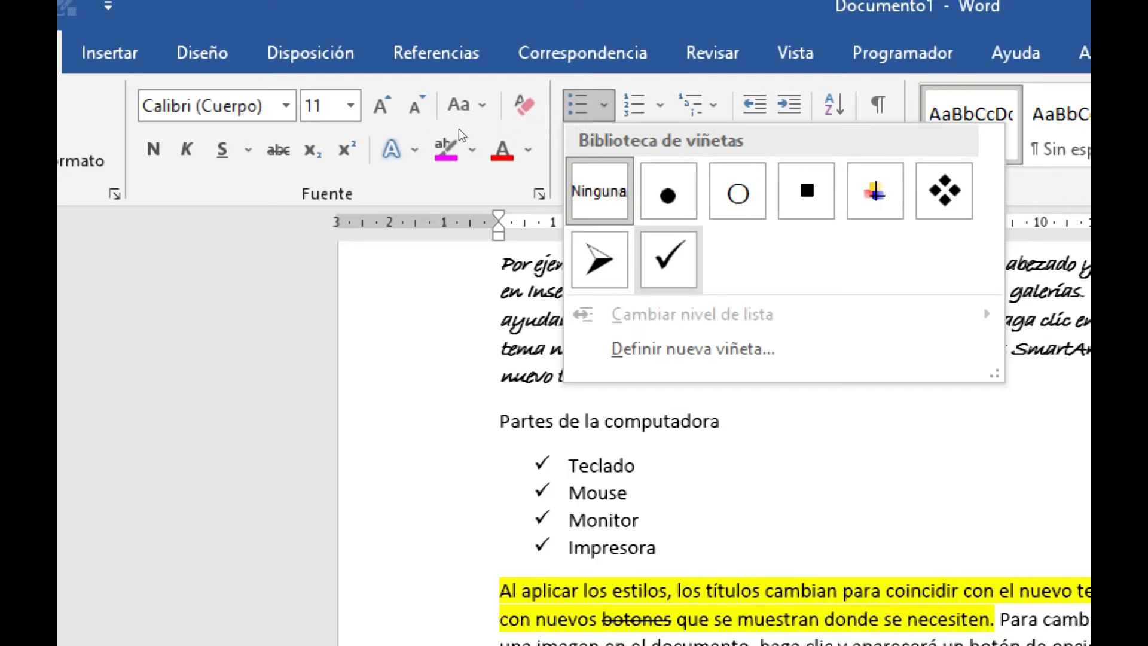
key(Return)
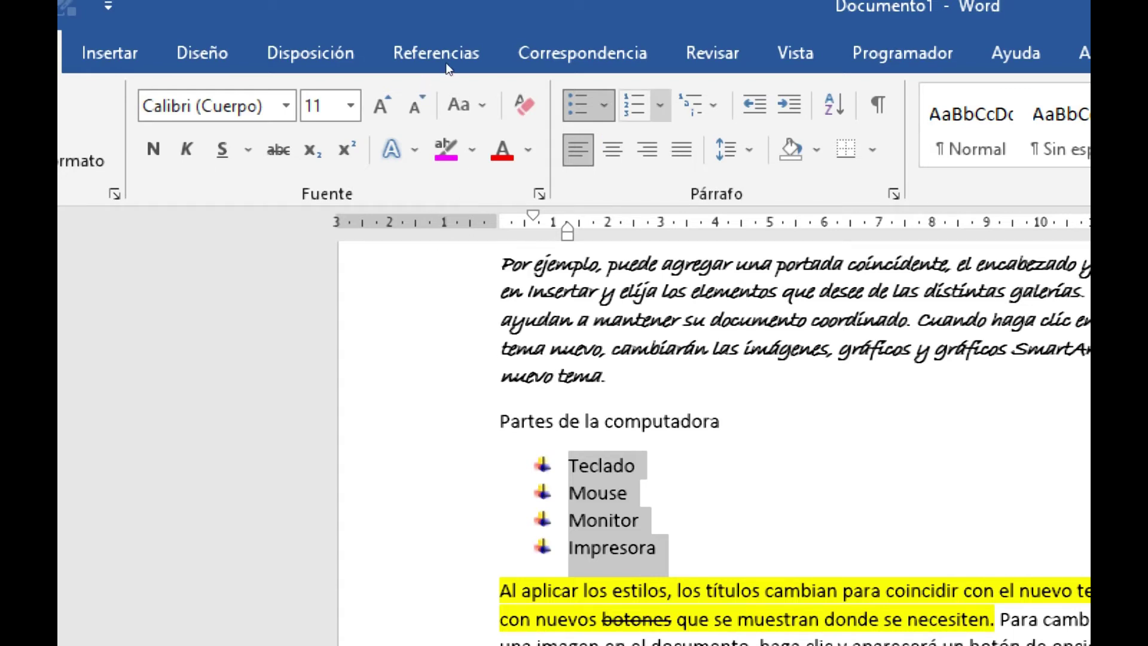
Preview several numbering formats on the four computer parts and apply the "1. 2. 3." format.
click(660, 106)
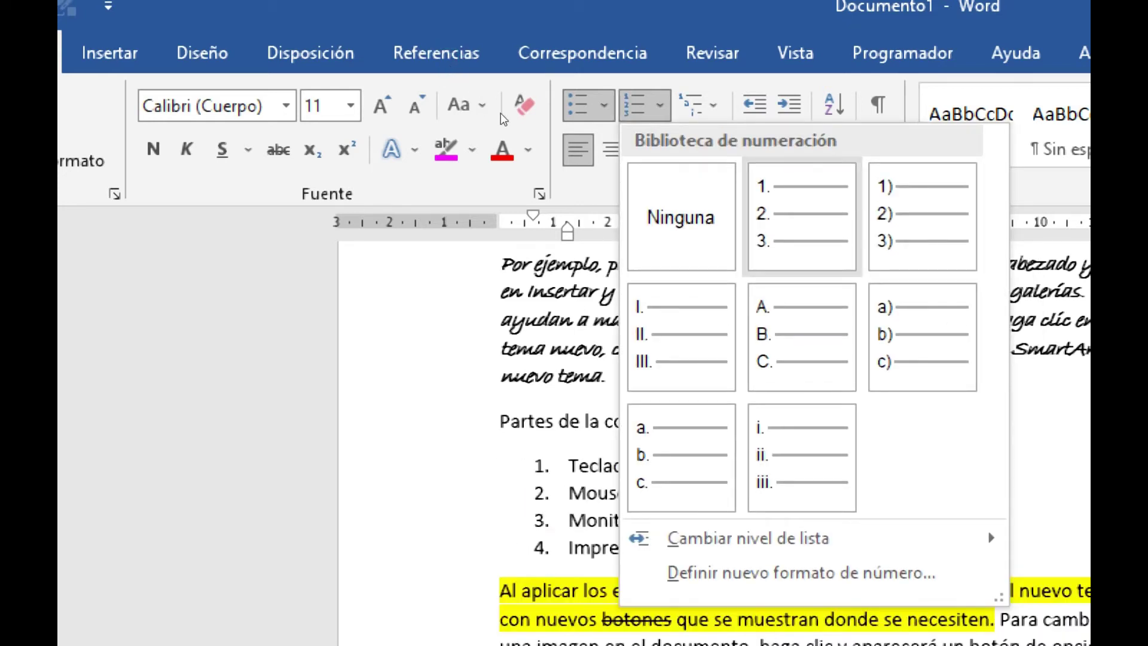
key(Down)
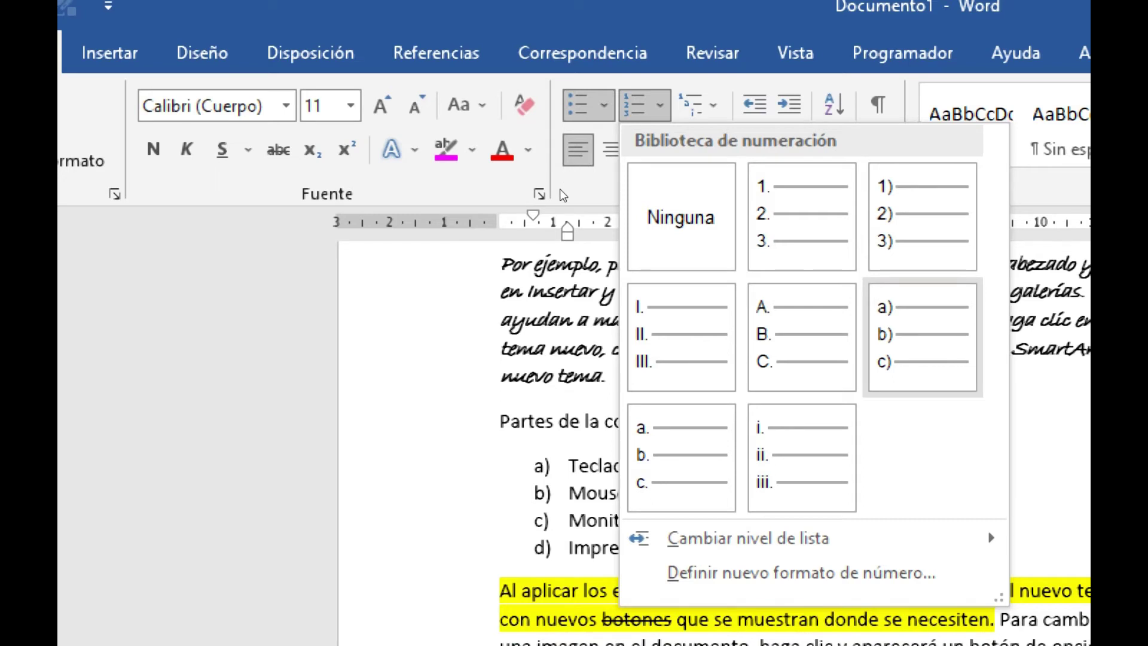
key(Left)
key(Left)
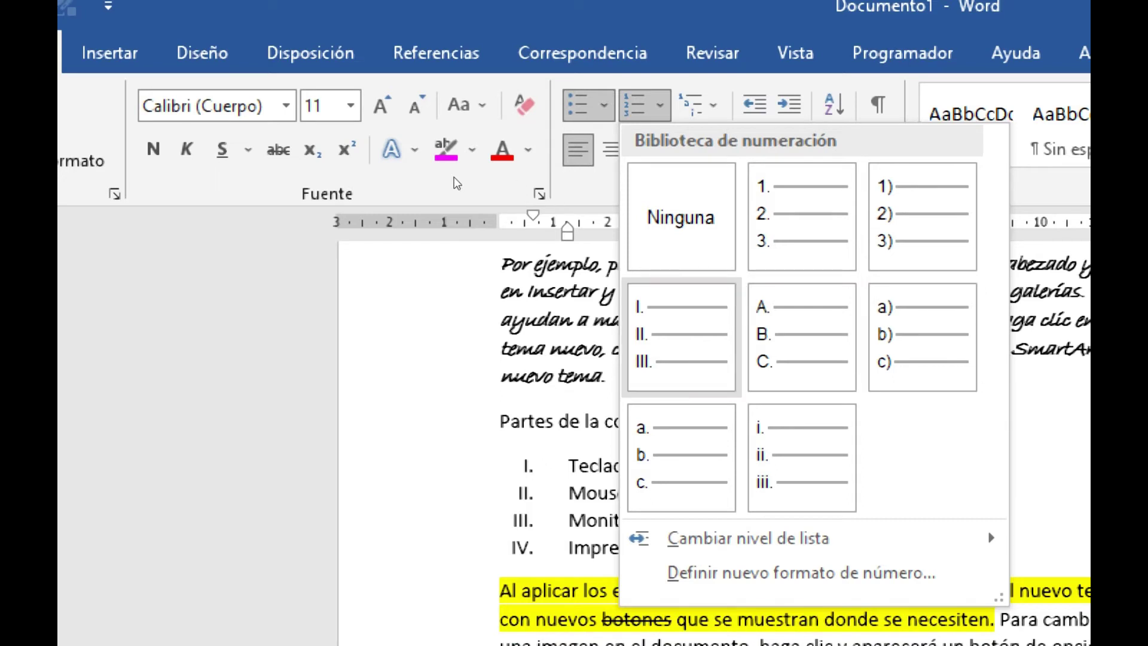
key(Down)
key(Up)
key(Right)
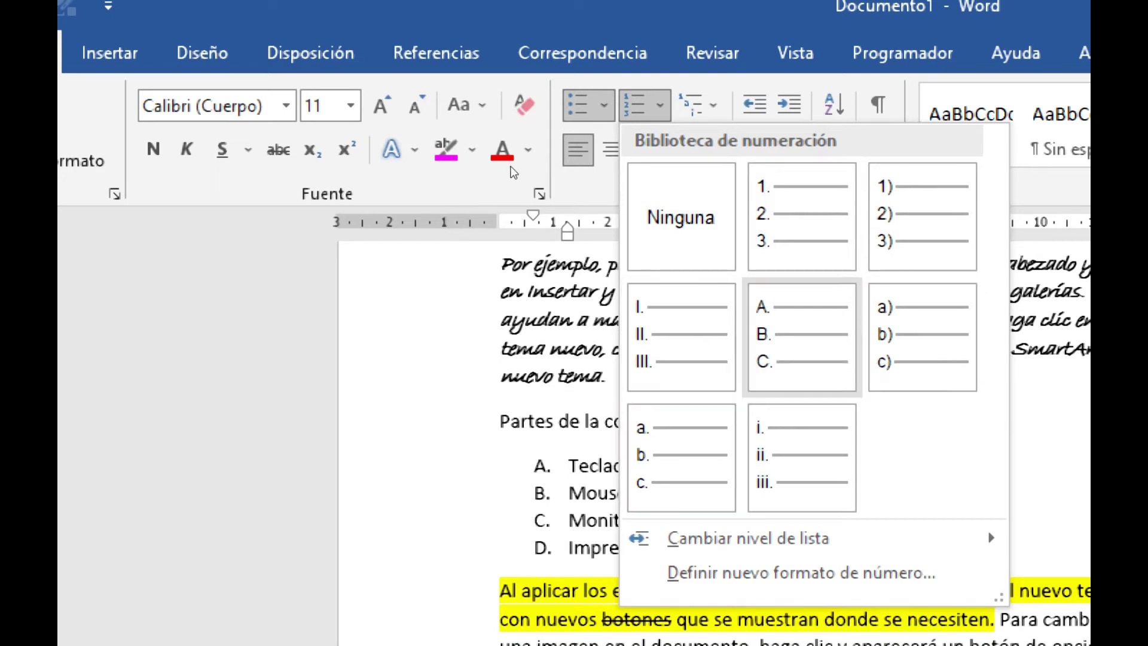
key(Up)
key(Right)
key(Left)
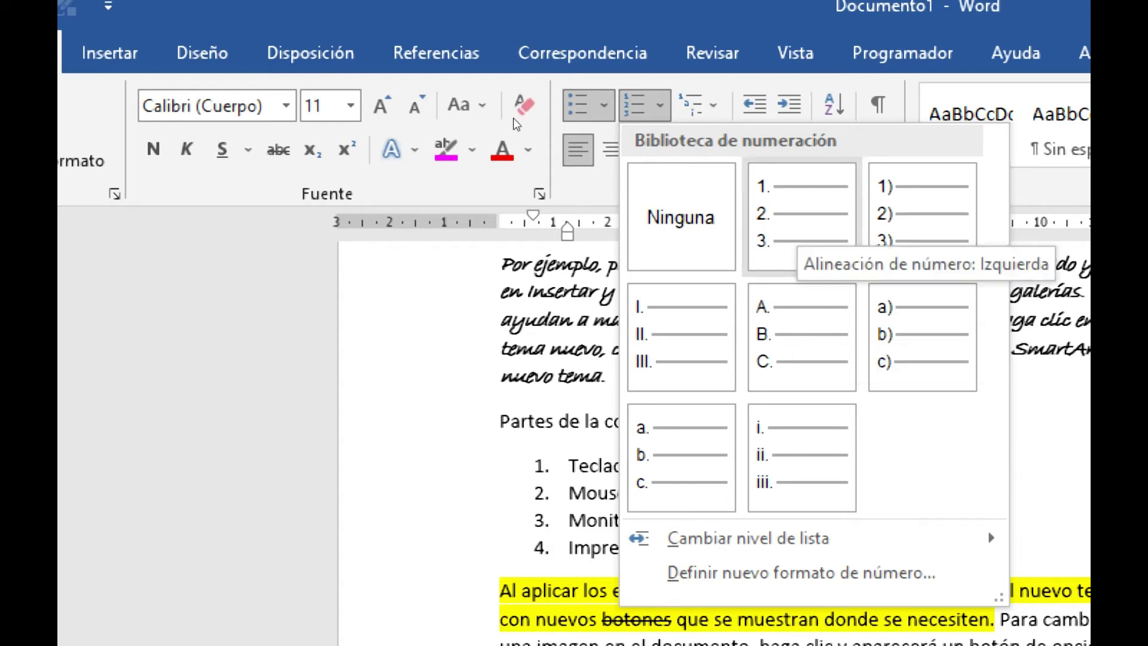
key(Return)
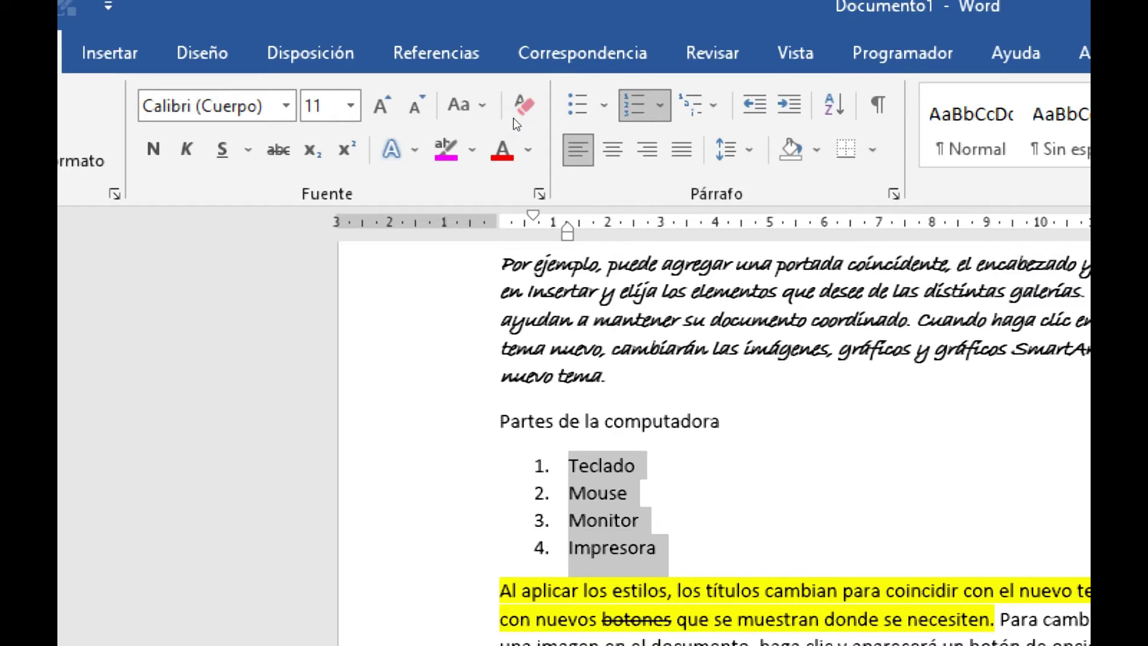
Add "Cámara web" as the fifth item of the numbered list, after "Impresora".
click(450, 282)
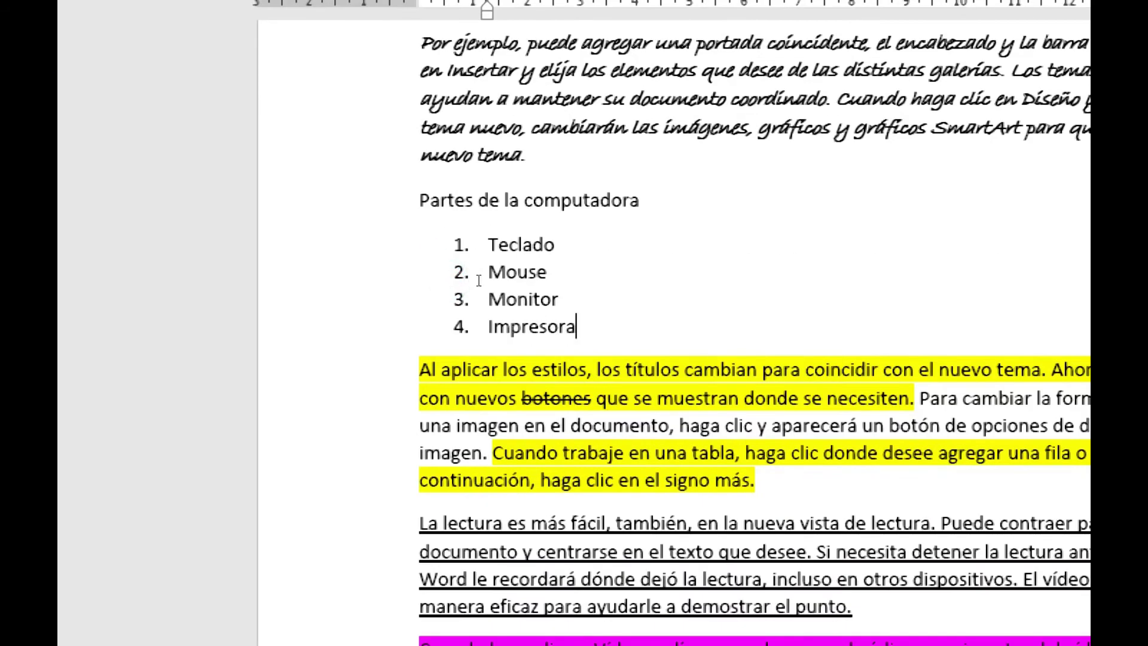
key(Return)
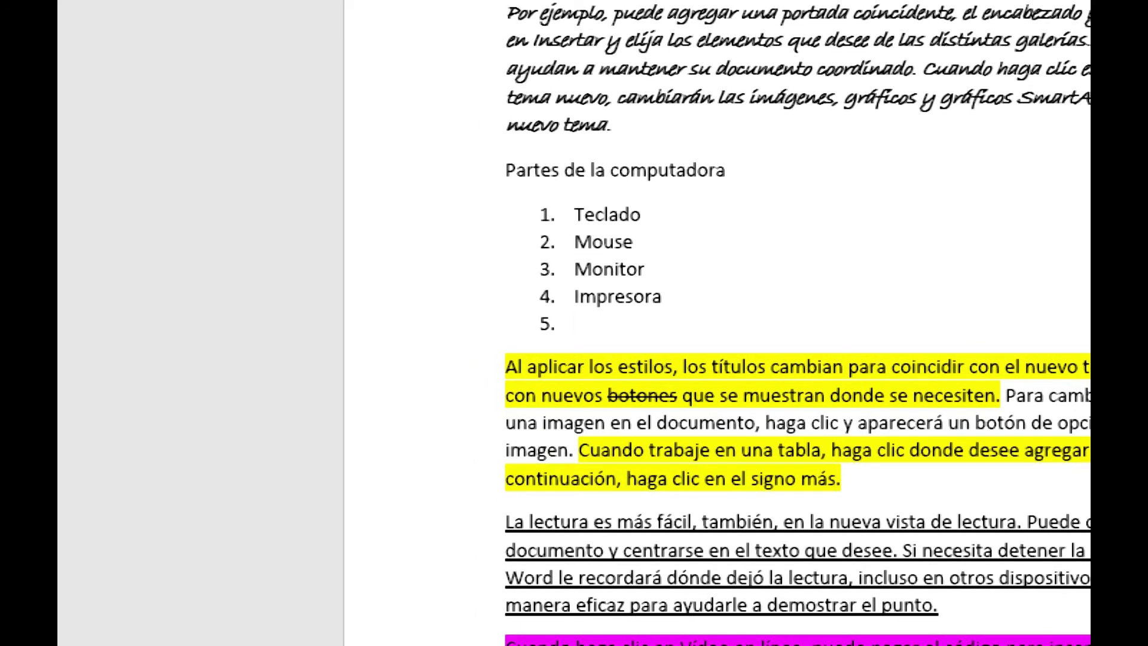
text(Cámara w)
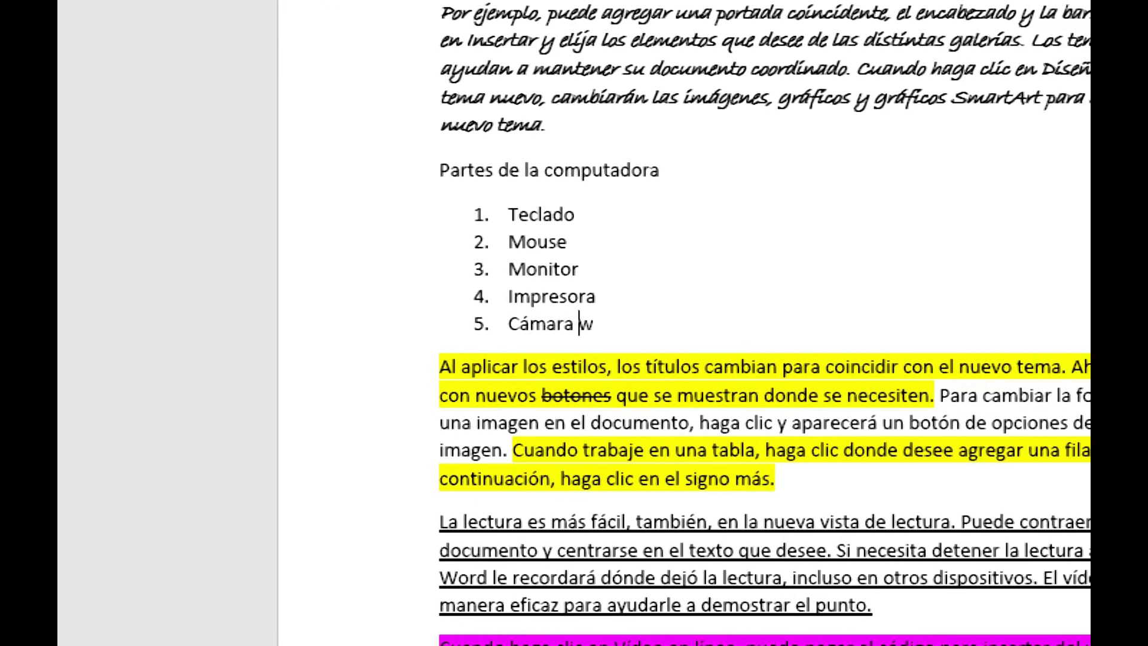
text(eb)
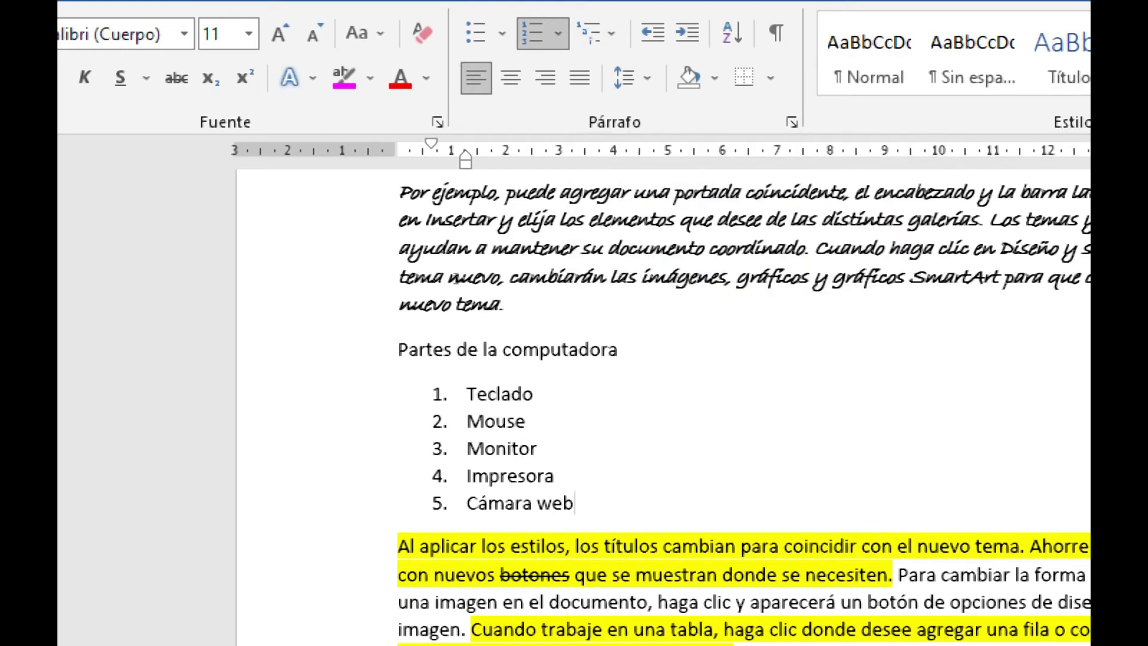
Select the five computer parts from "Teclado" to "Cámara web" and apply the "1. 1.1. 1.1.1." multilevel list format.
key(shift+Home)
key(shift+Up)
key(shift+Up)
key(shift+Up)
key(shift+Up)
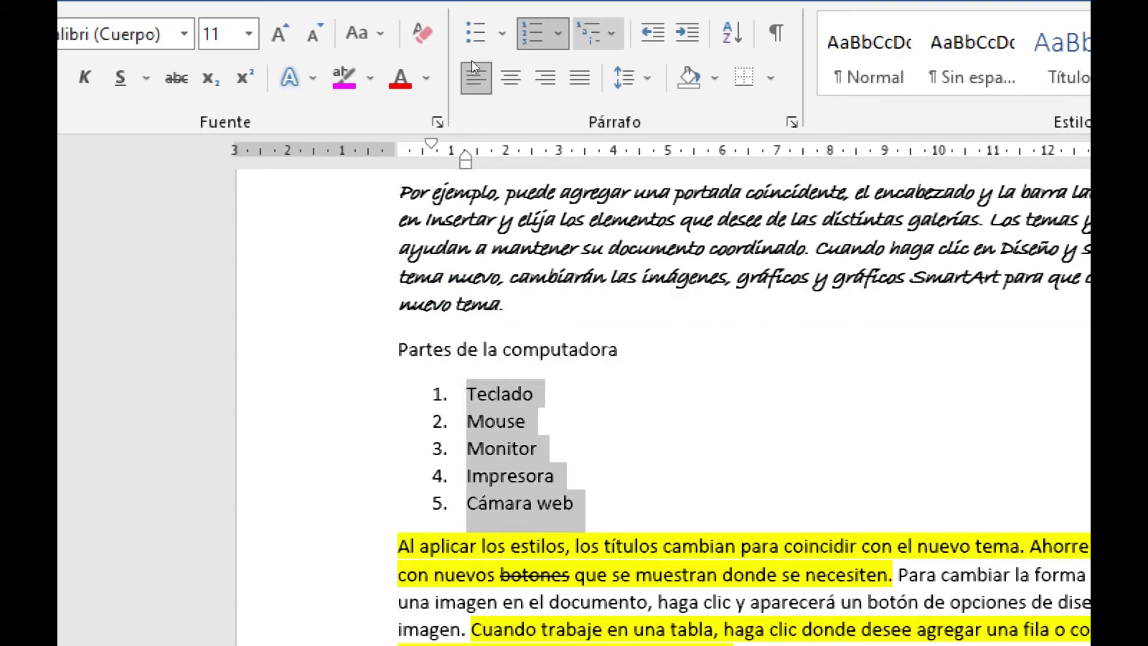
click(599, 34)
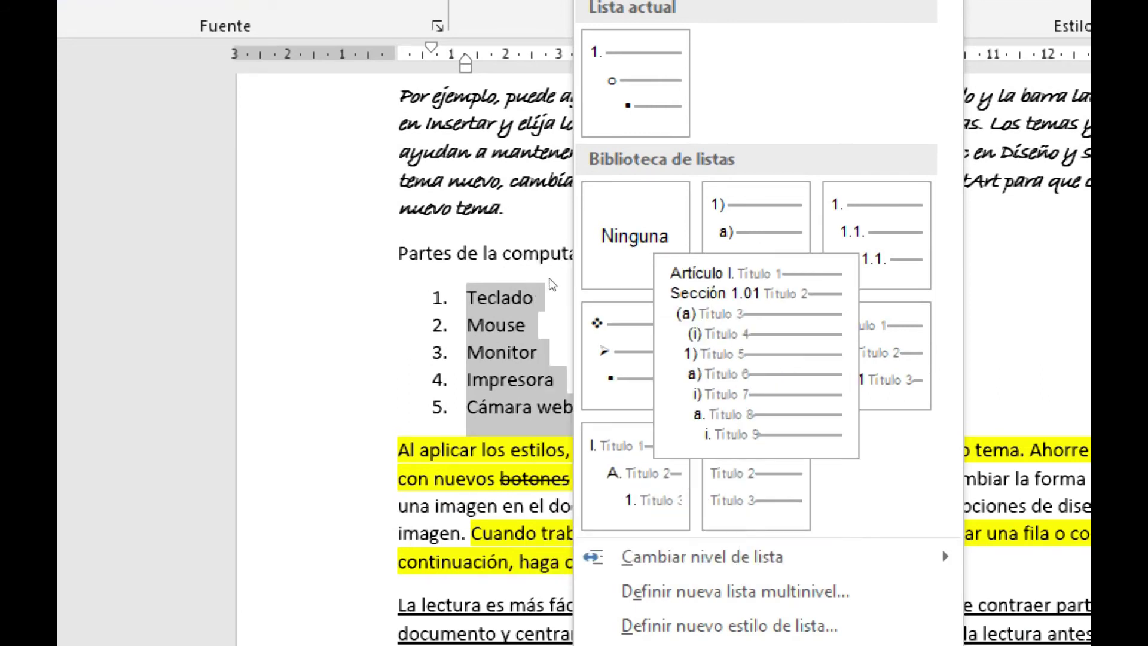
click(598, 210)
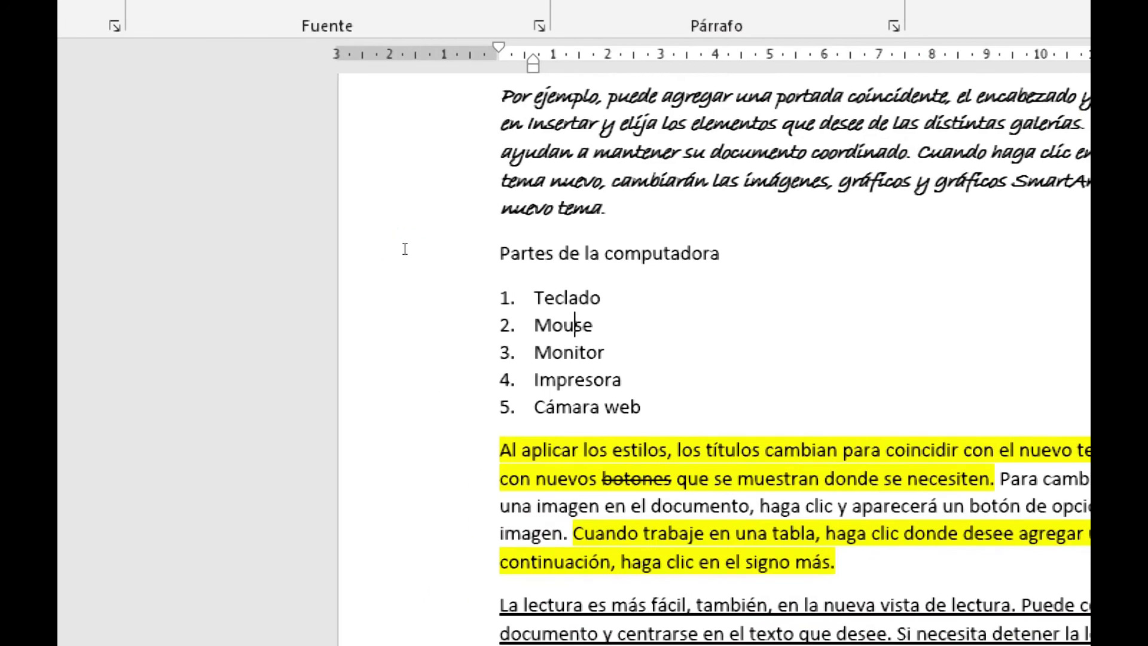
Demote "Mouse" to the second list level (1.1.) and "Monitor" to the third level (1.1.1.).
click(386, 256)
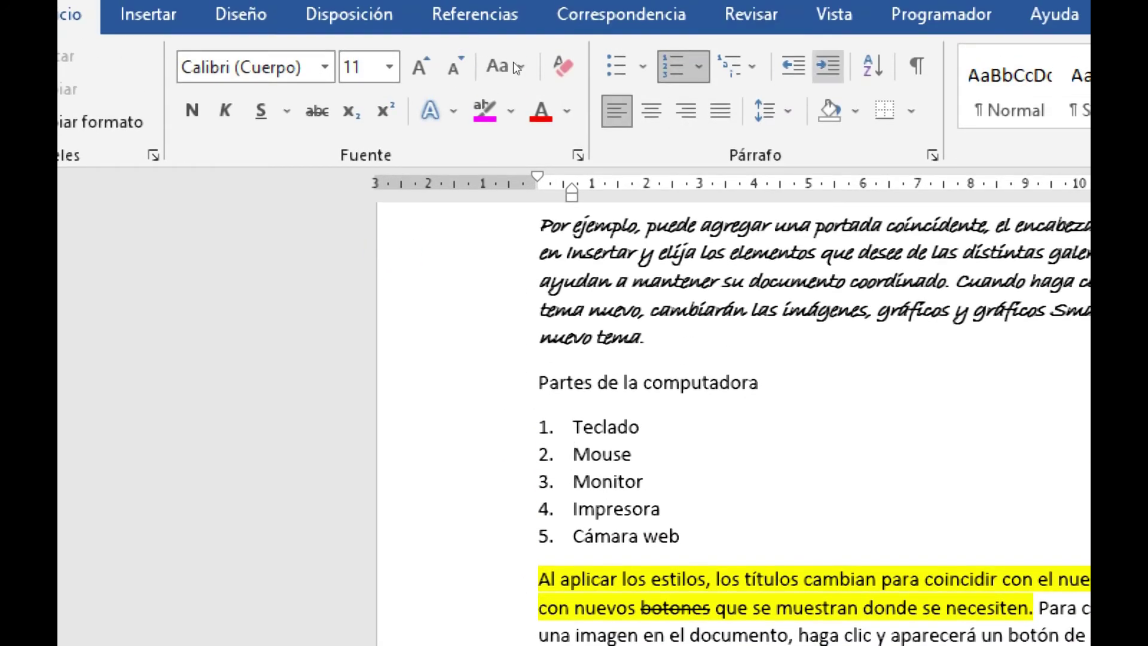
click(828, 65)
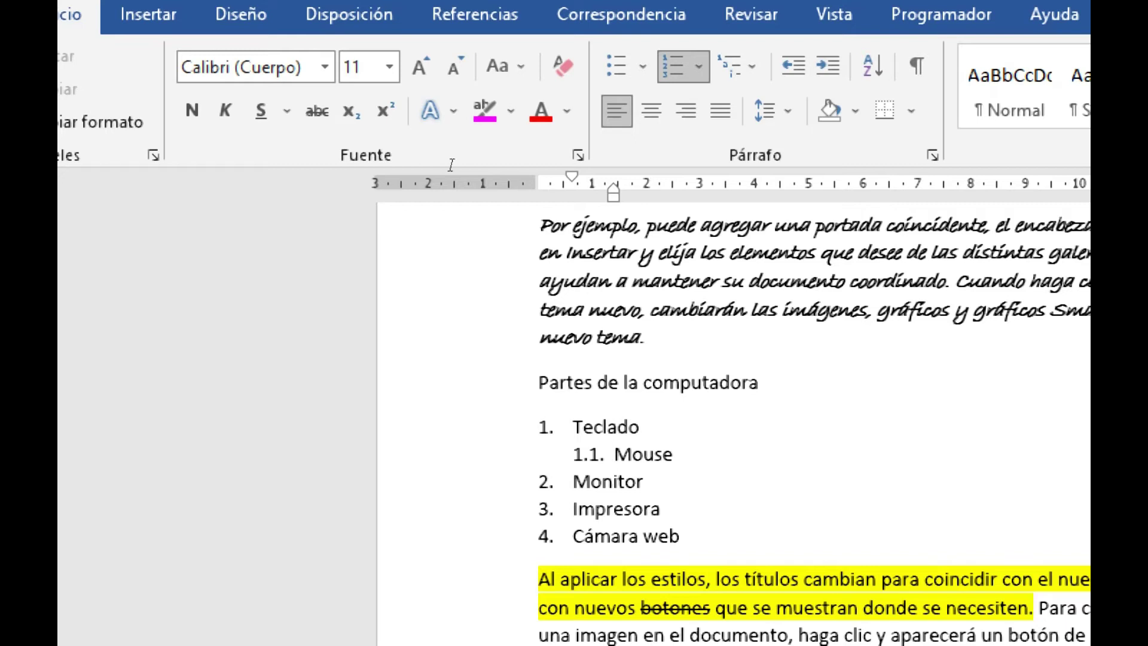
click(383, 270)
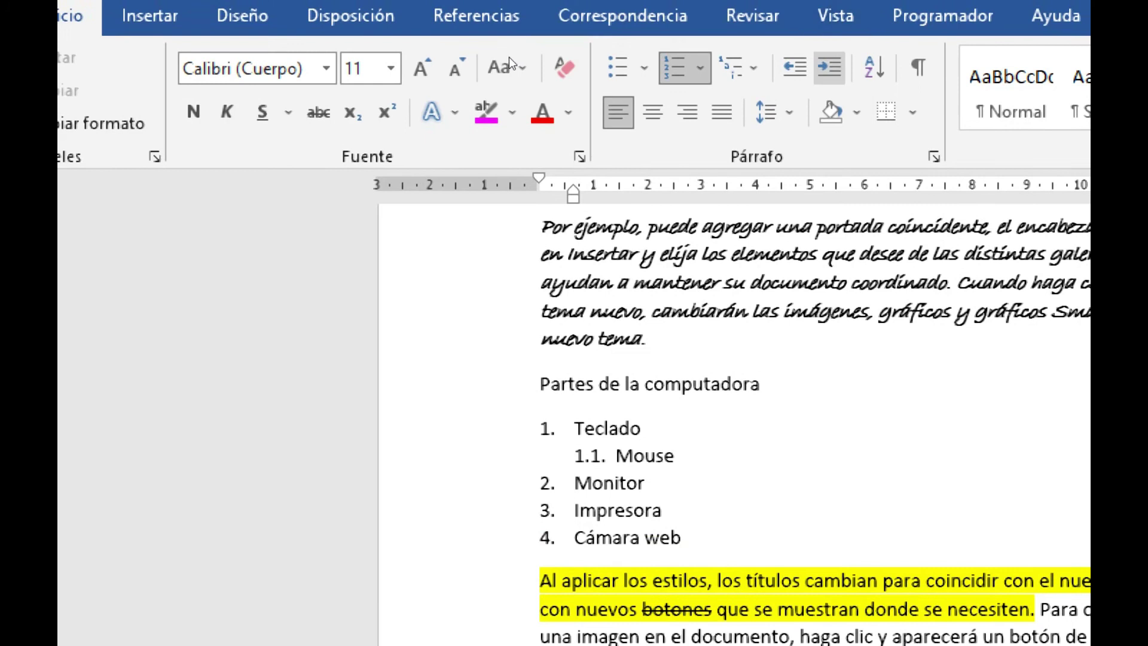
key(Tab)
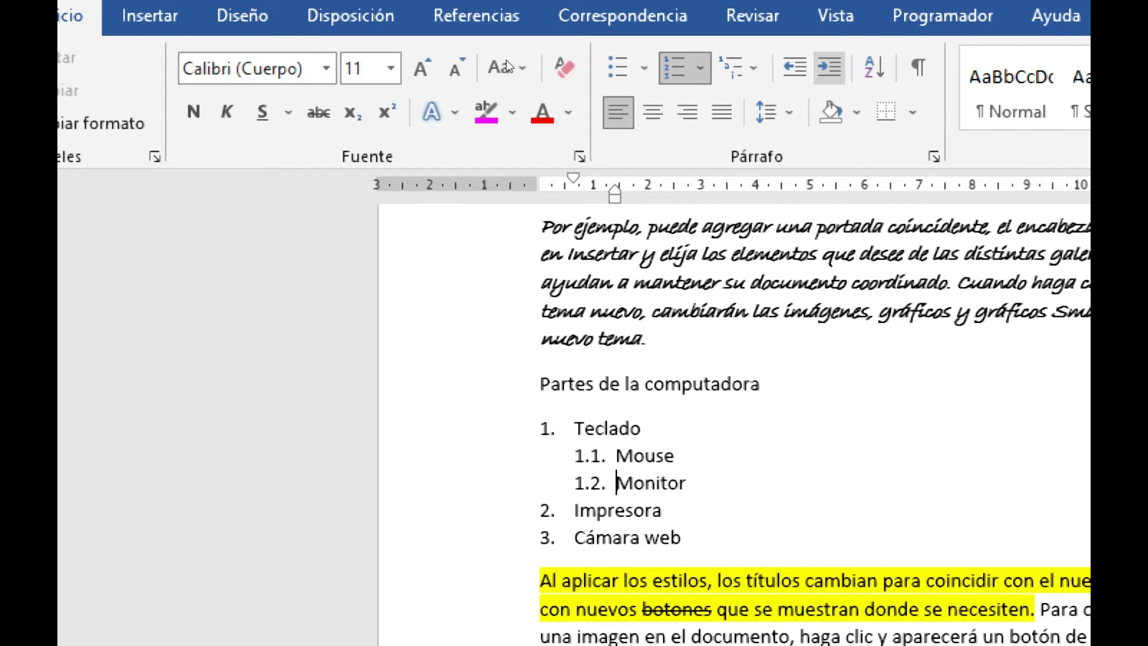
key(Tab)
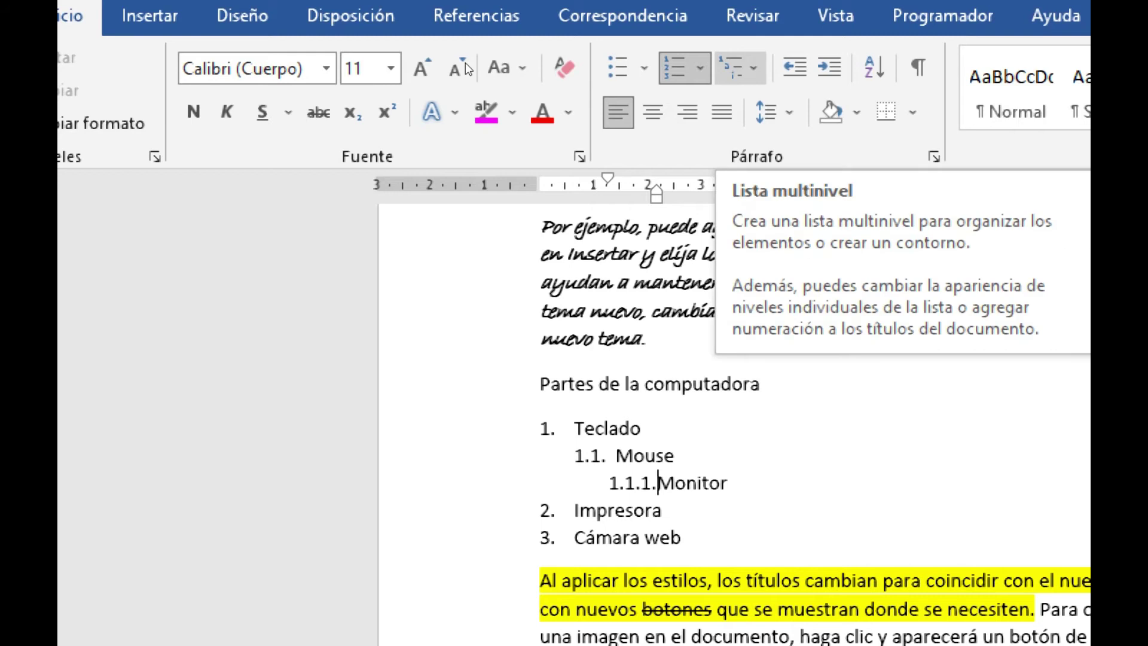
Select the paragraph beginning "Por ejemplo" below the title, try centred and right alignment on it, and justify it.
scroll(504, 222, up, 2)
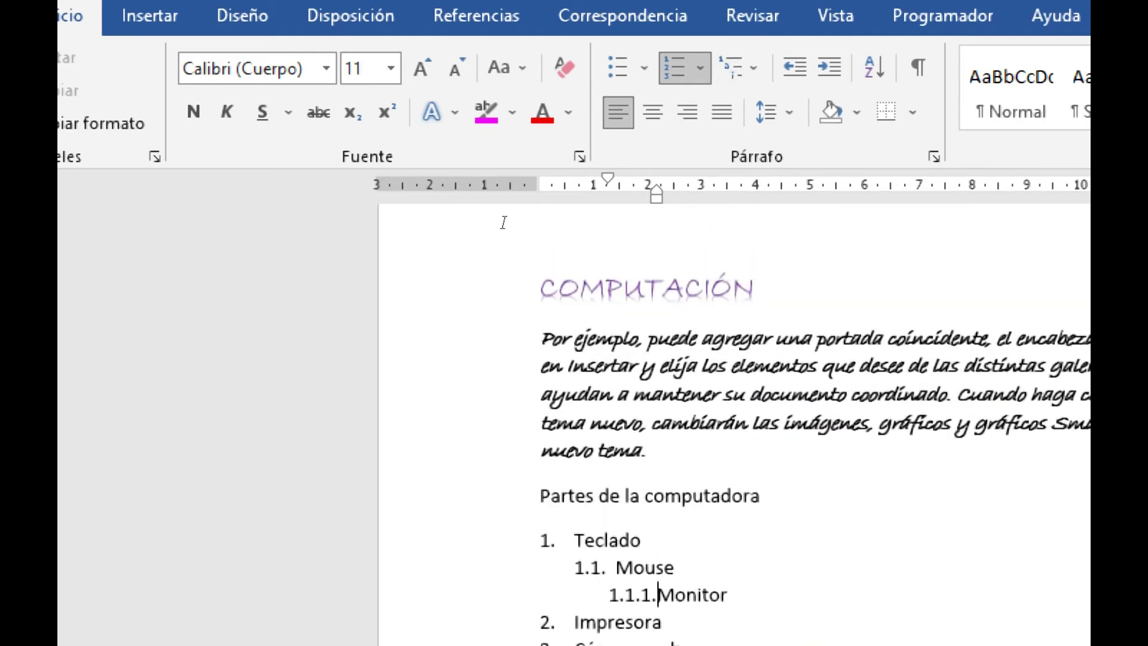
scroll(504, 222, up, 1)
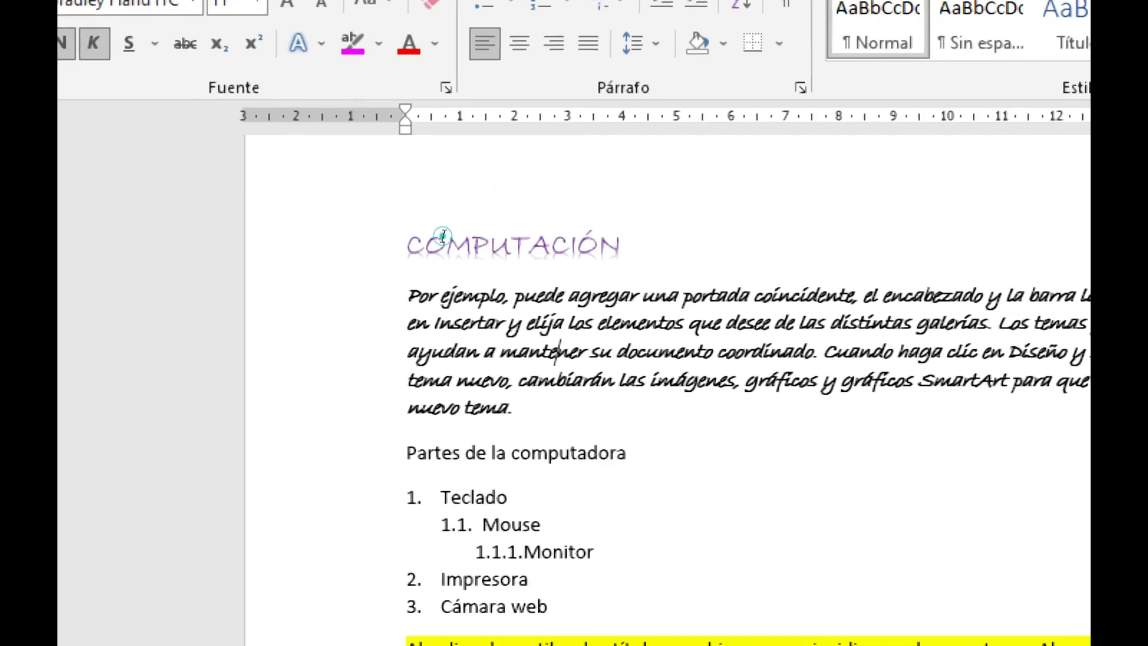
double_click(489, 146)
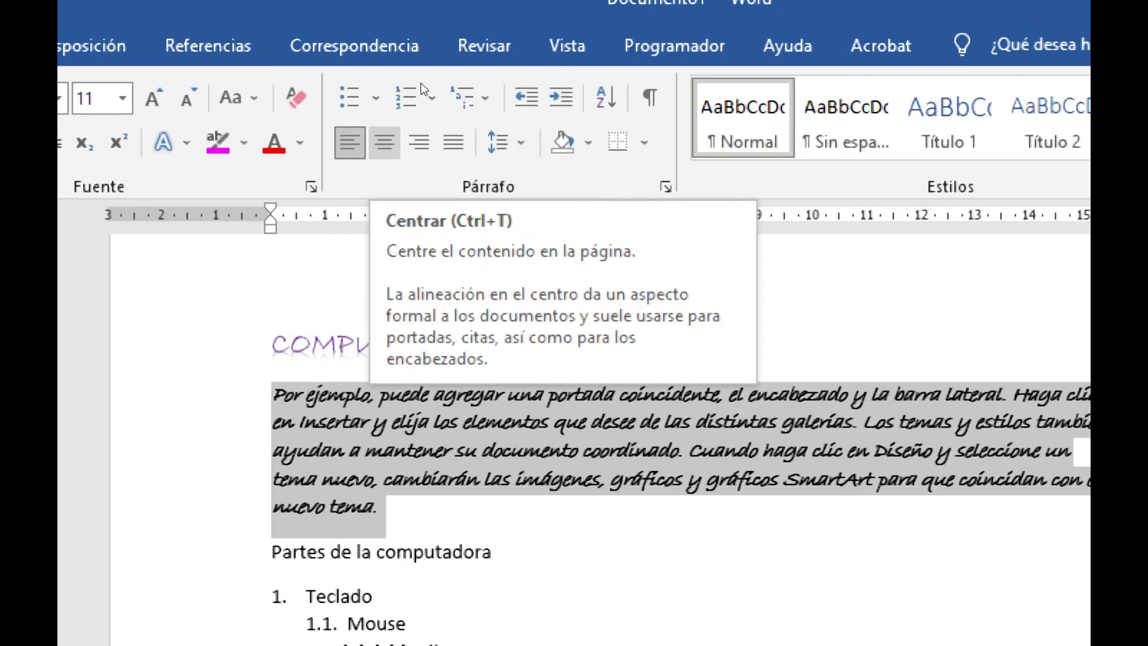
click(384, 141)
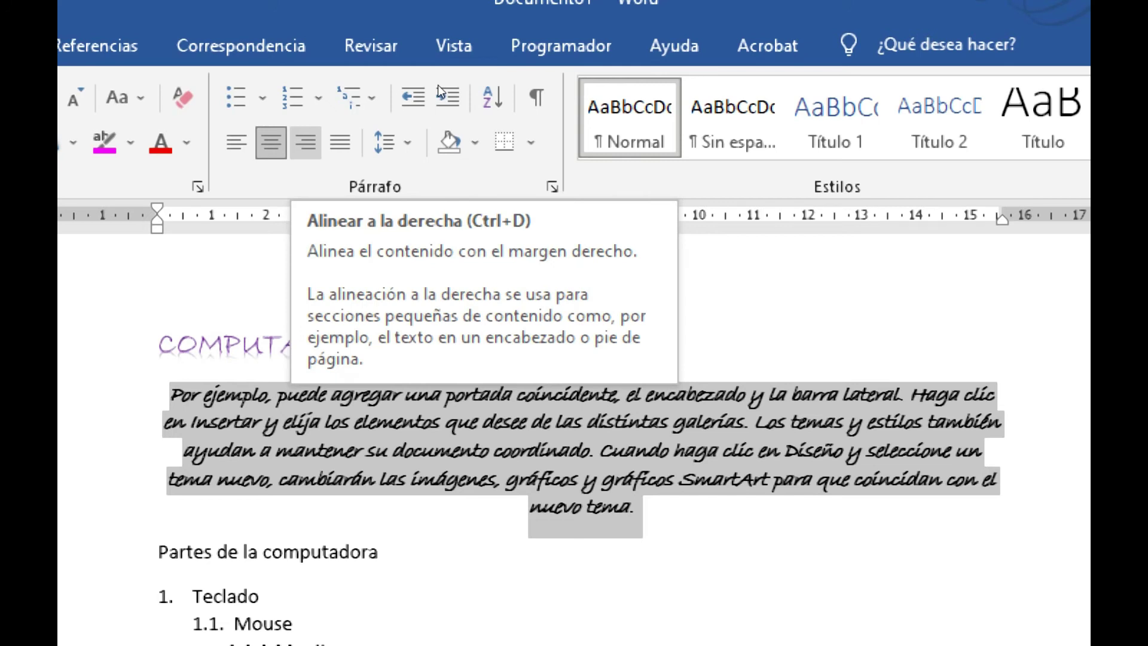
click(305, 142)
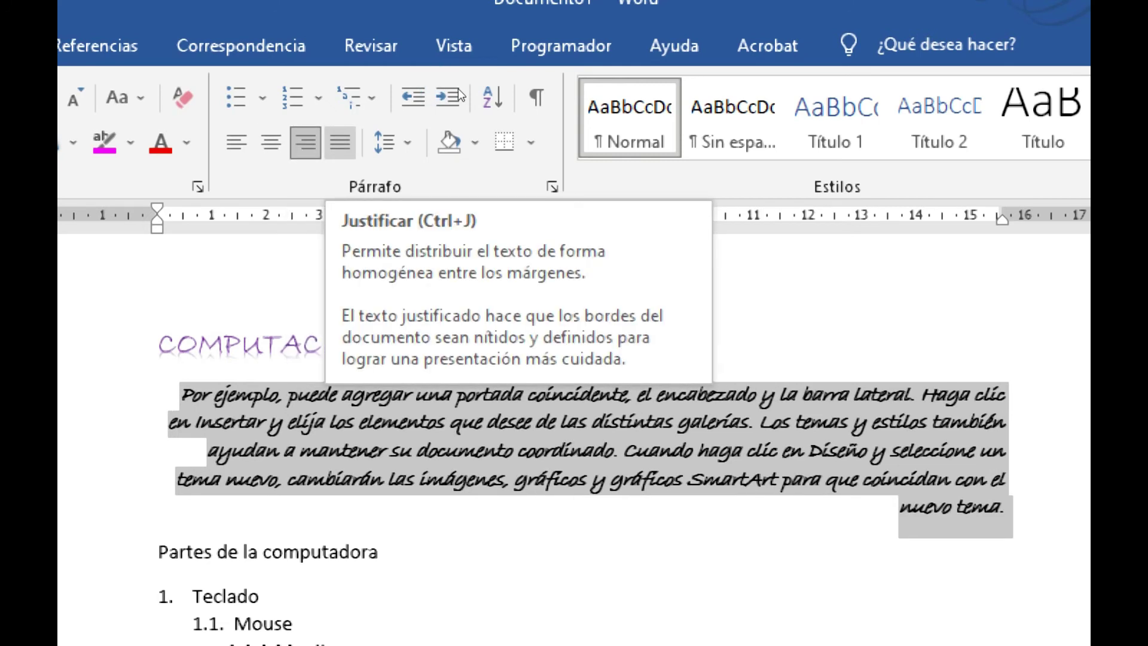
click(340, 142)
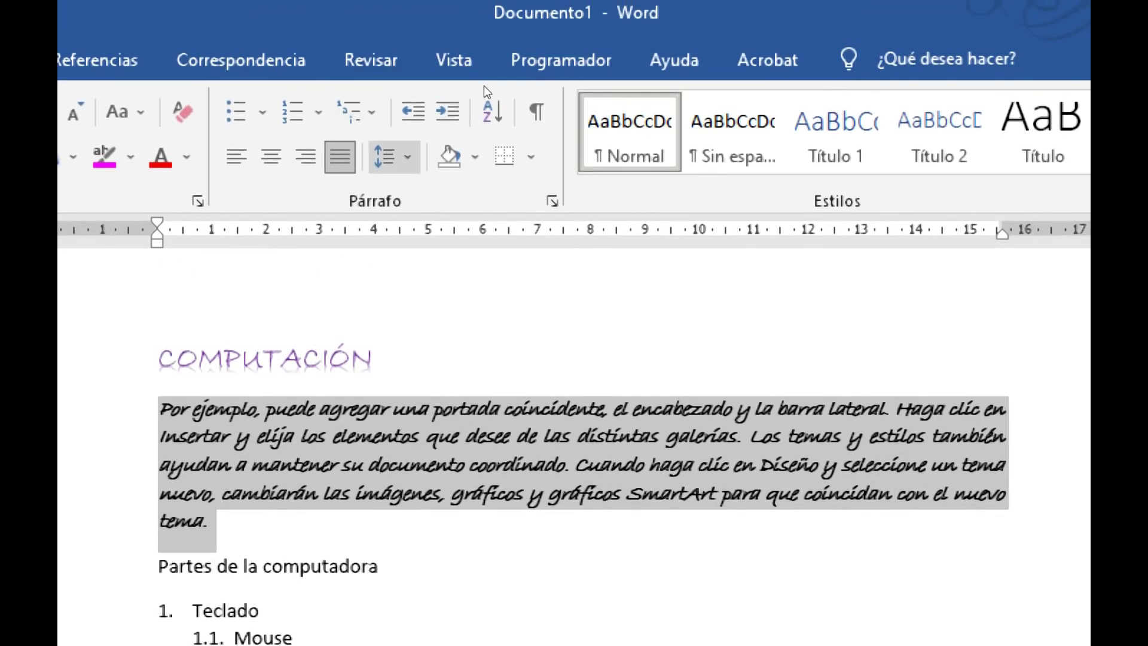
Preview line spacings from 1.0 to 3.0 on the selected "Por ejemplo" paragraph and apply 1.0.
click(392, 34)
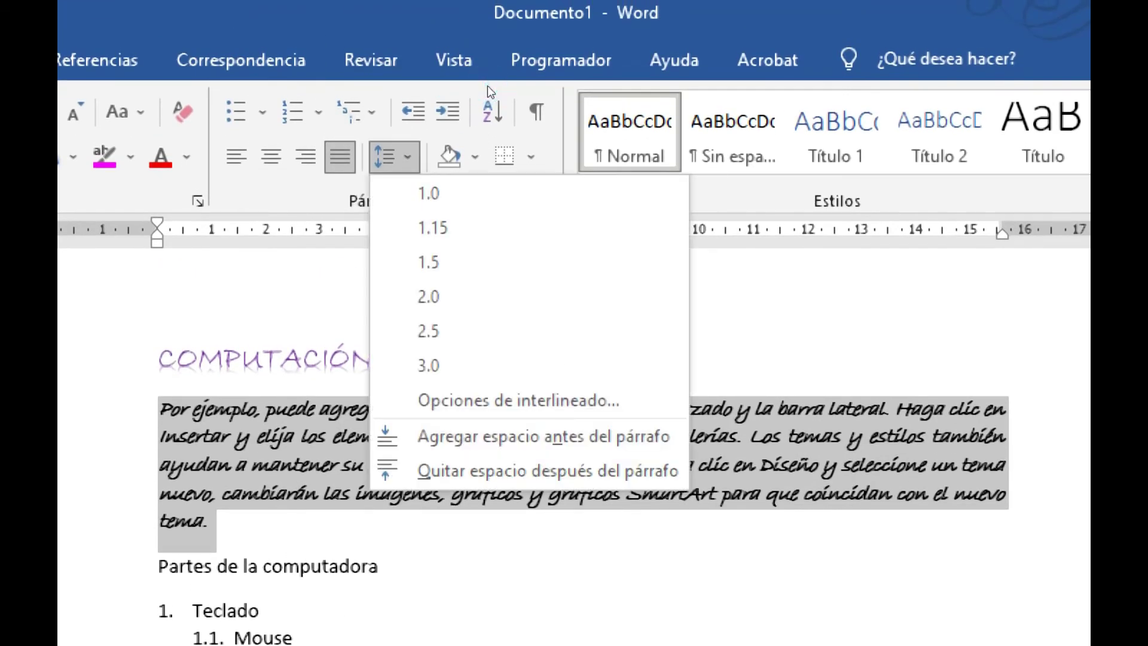
key(Down)
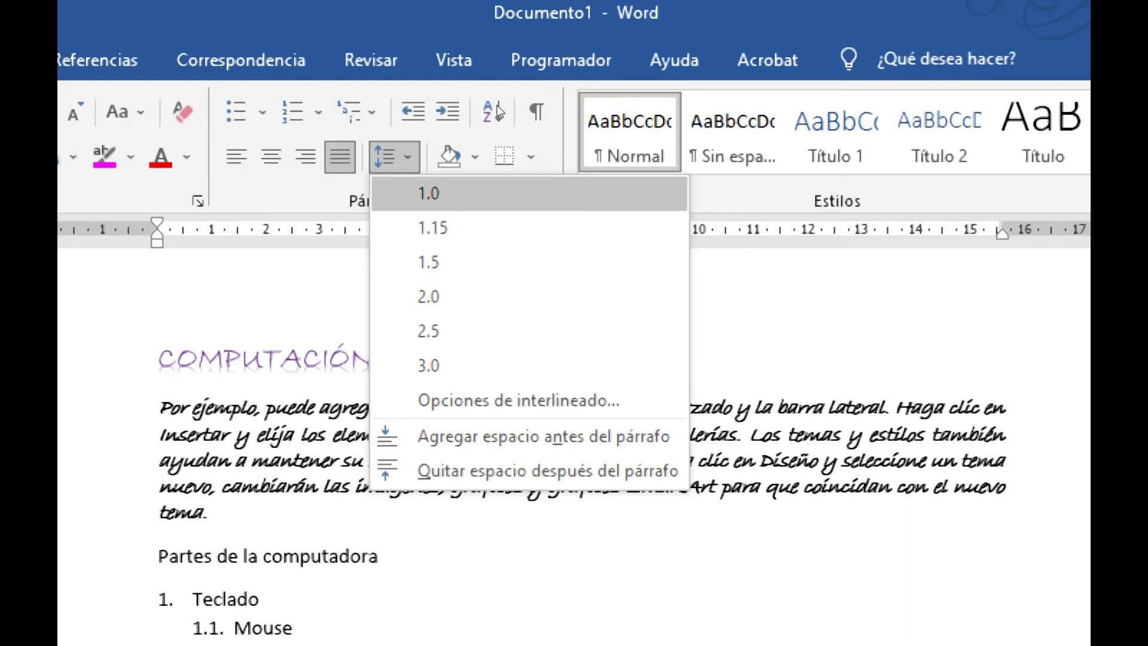
key(Down)
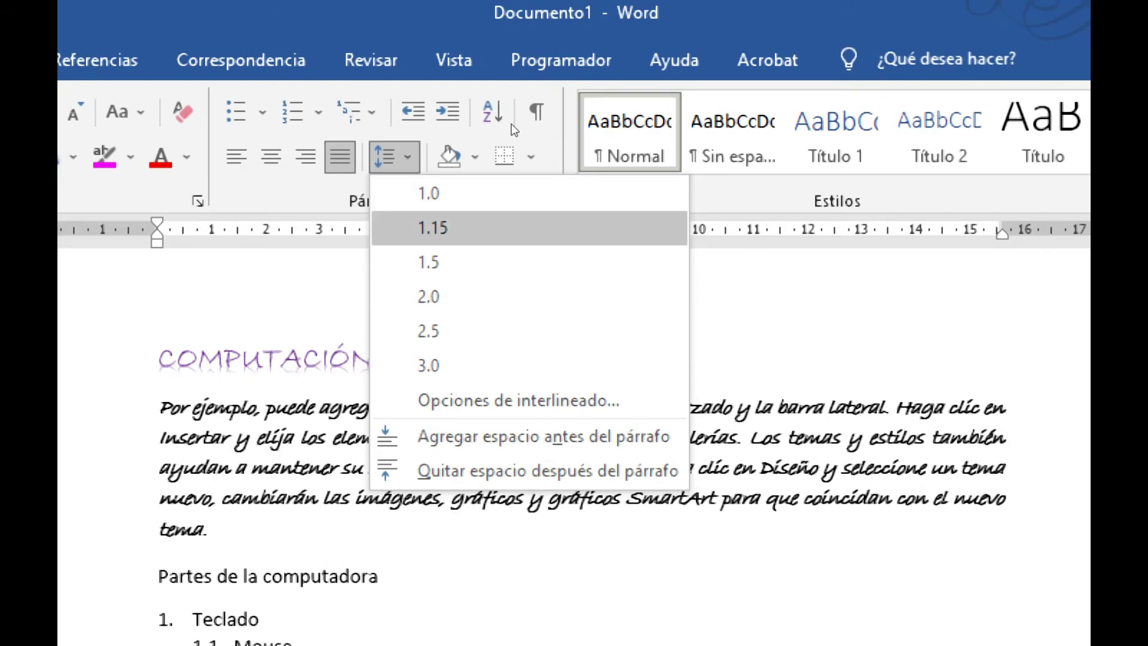
key(Down)
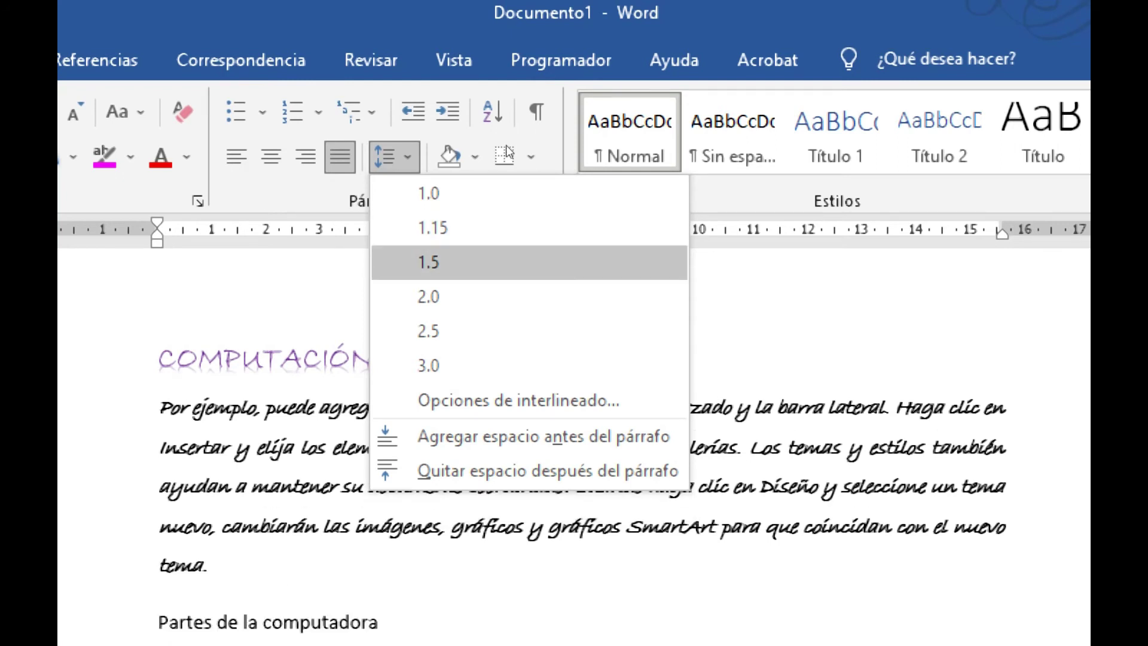
key(Down)
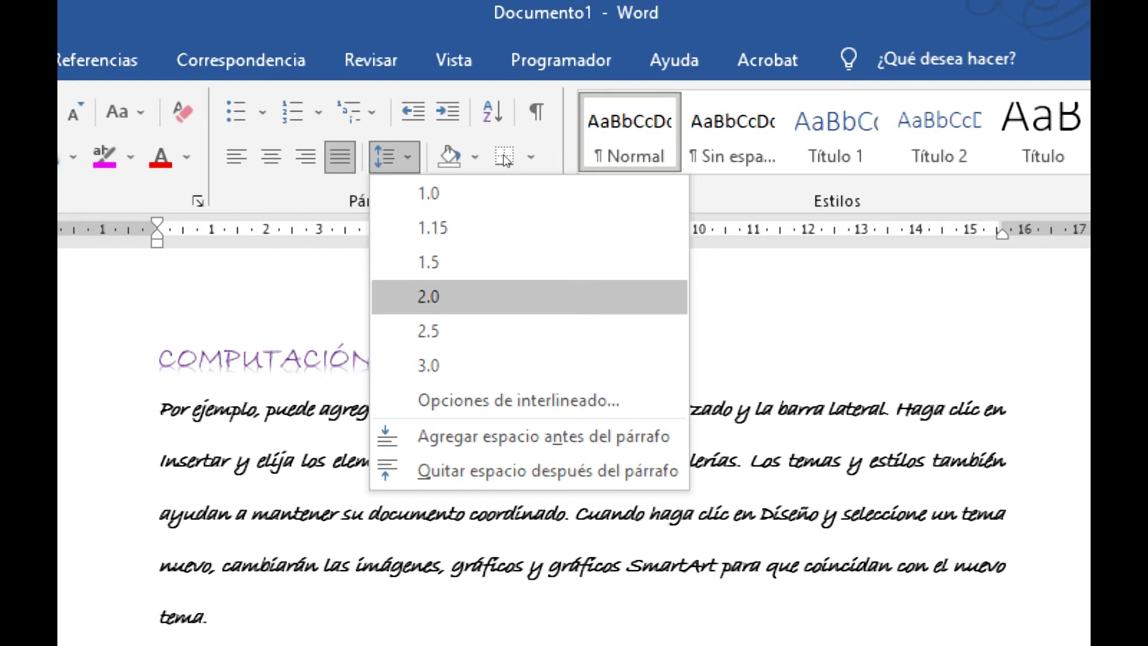
key(Down)
key(Down)
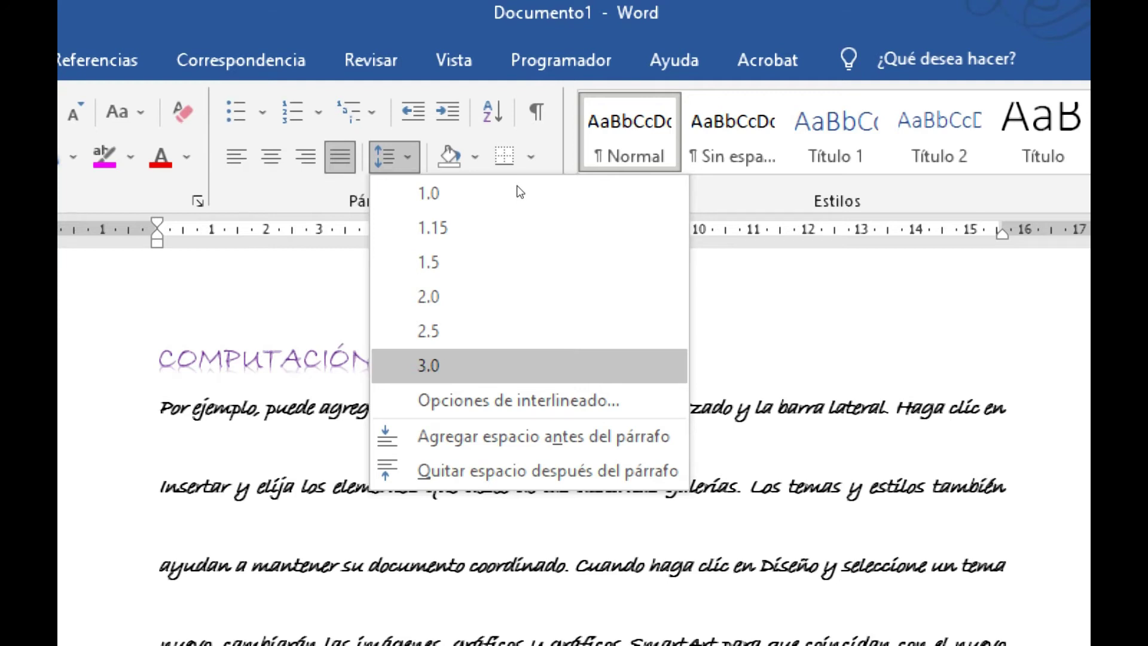
key(Up)
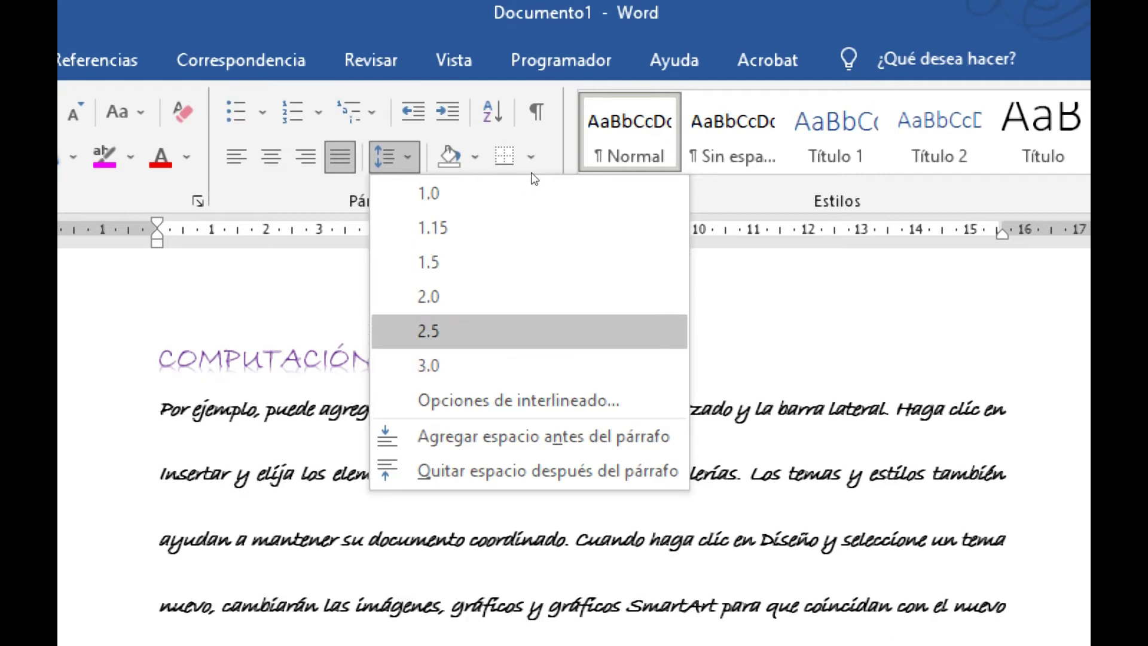
key(Up)
key(Up)
key(Up)
key(Up)
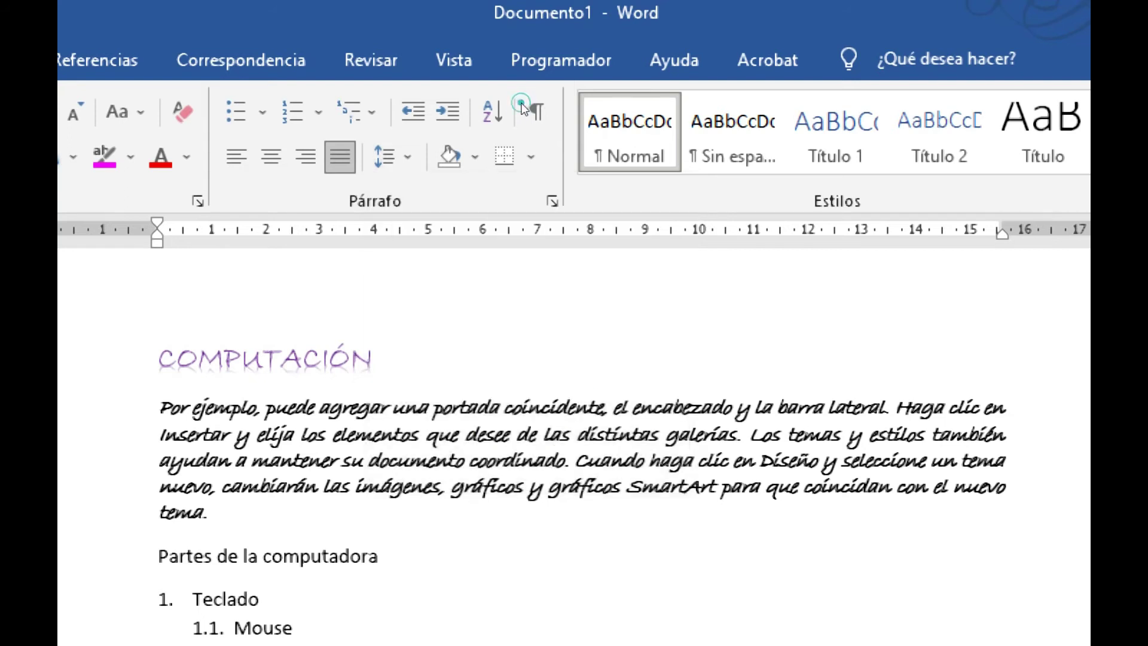
key(Return)
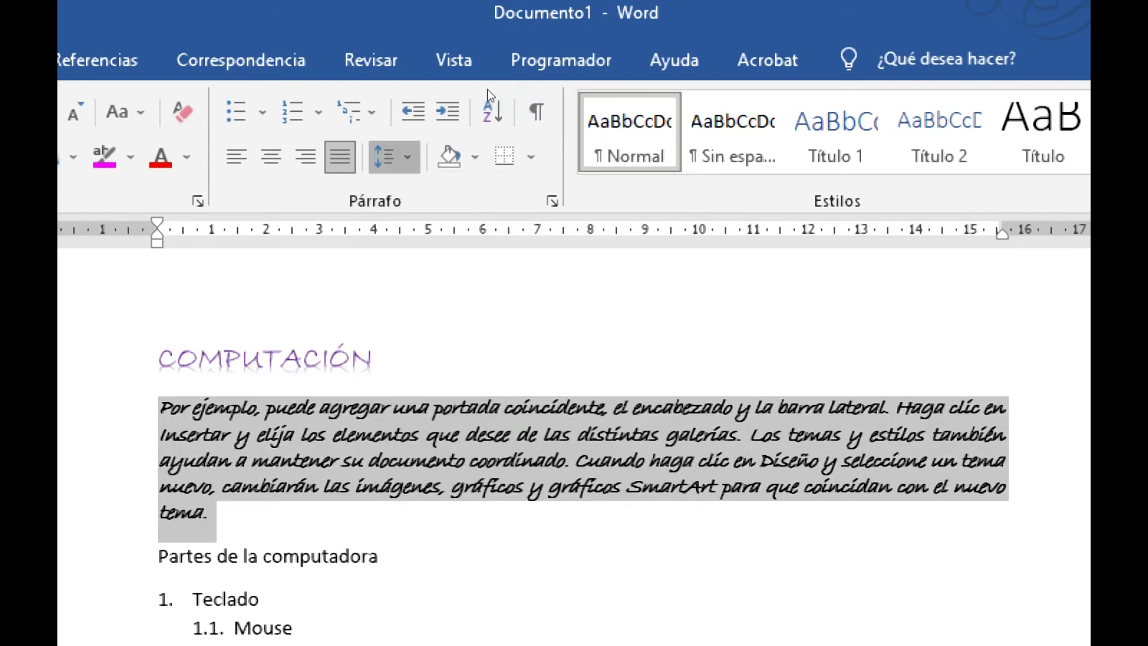
Preview adding space before the "Por ejemplo" paragraph and remove the space after it.
click(395, 157)
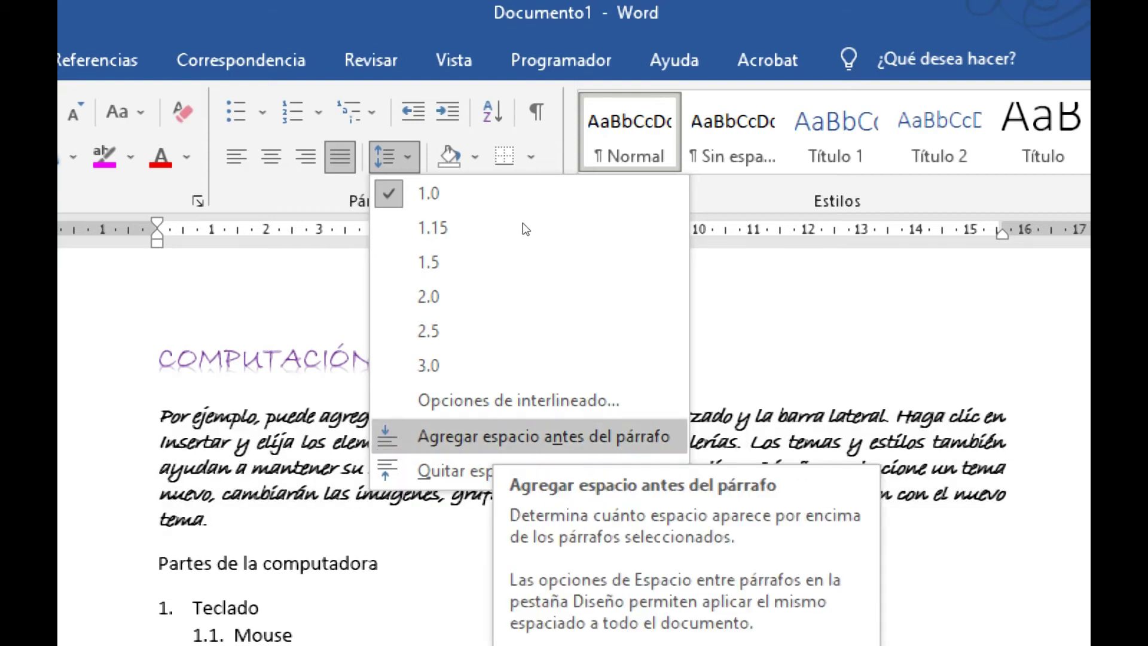
key(Down)
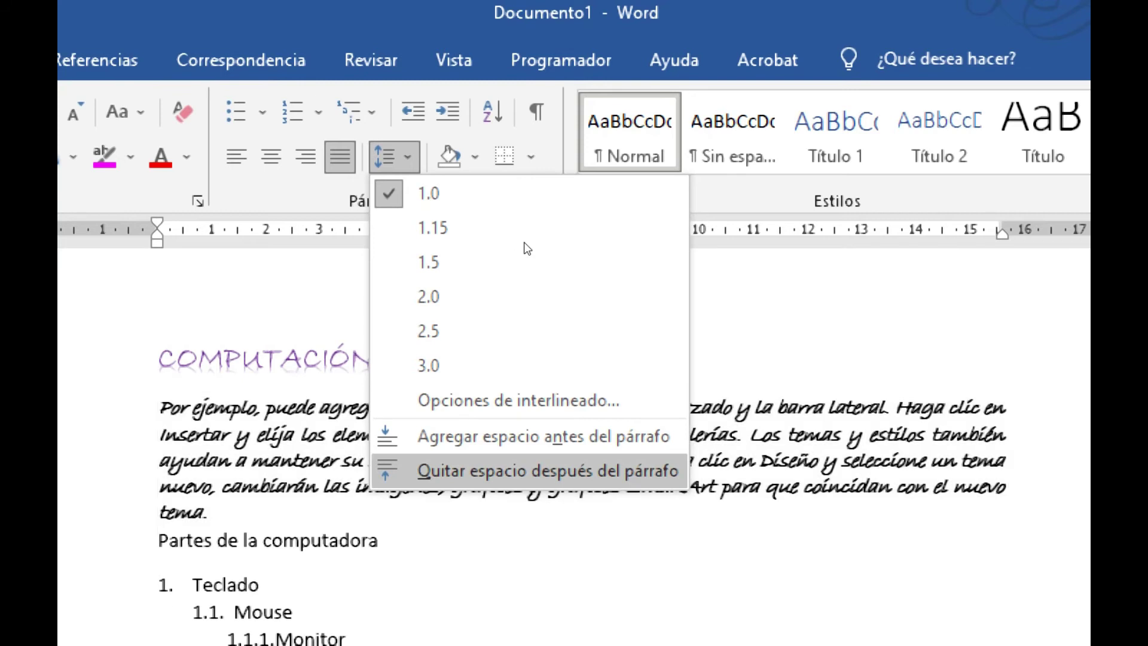
click(525, 242)
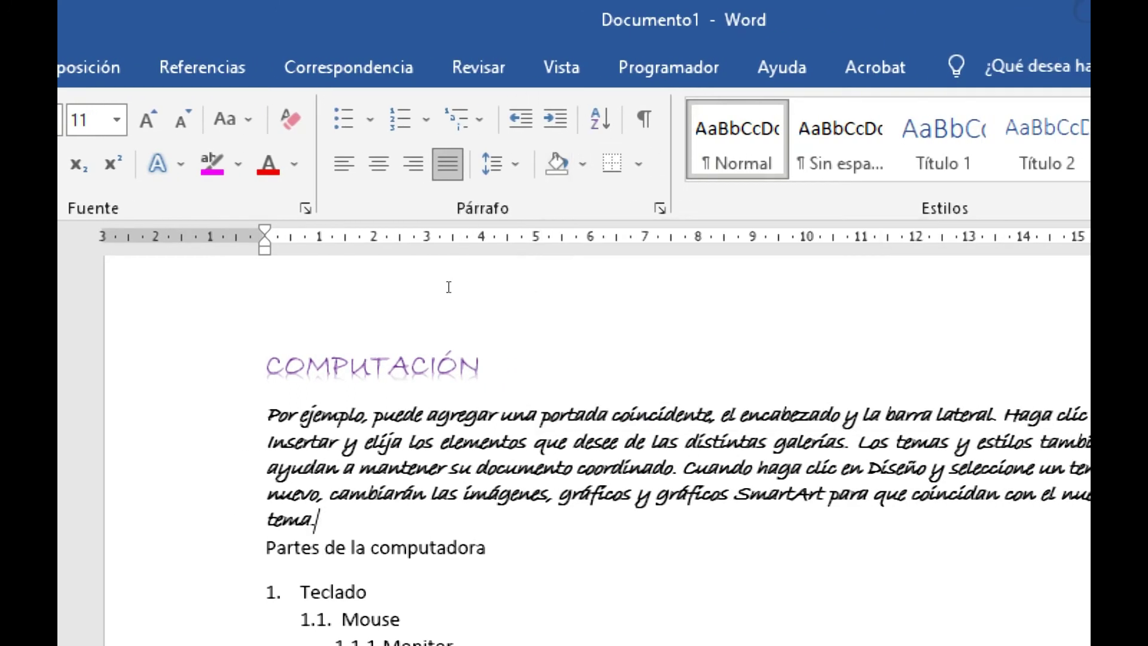
Select the line "Partes de la computadora" and apply light blue shading to it.
double_click(426, 278)
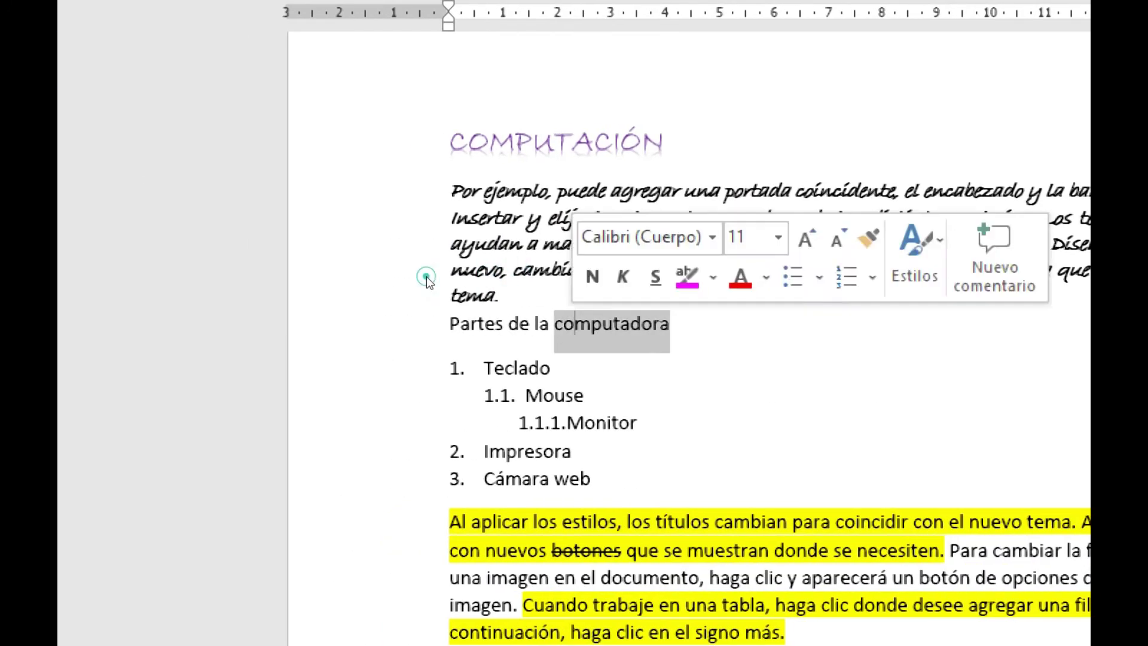
triple_click(427, 277)
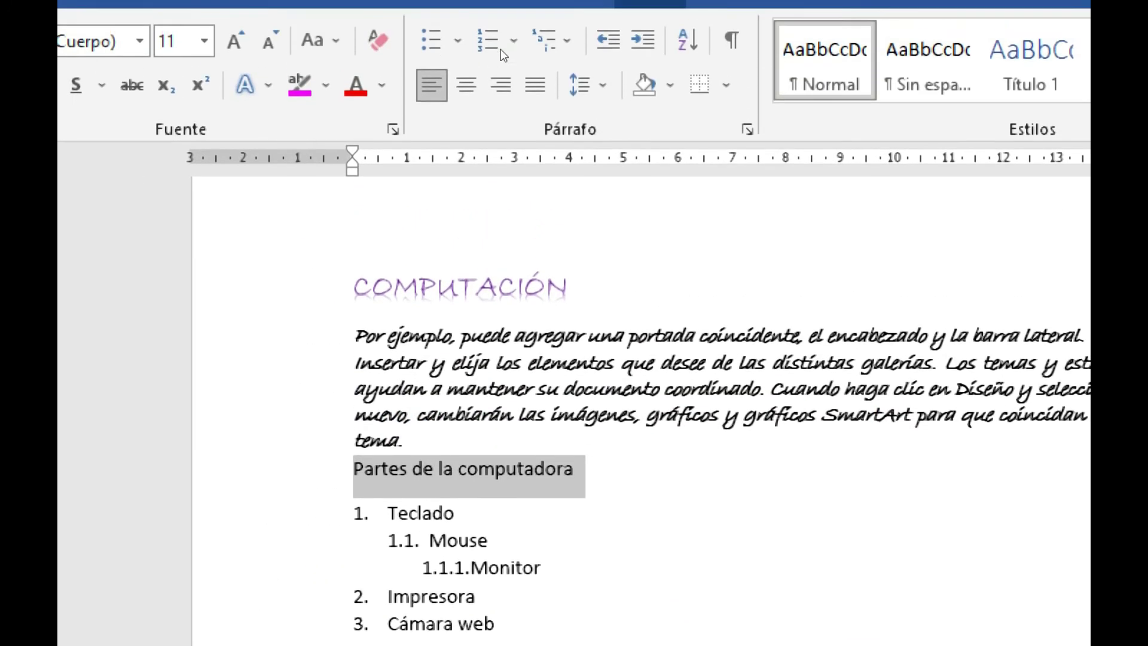
click(670, 87)
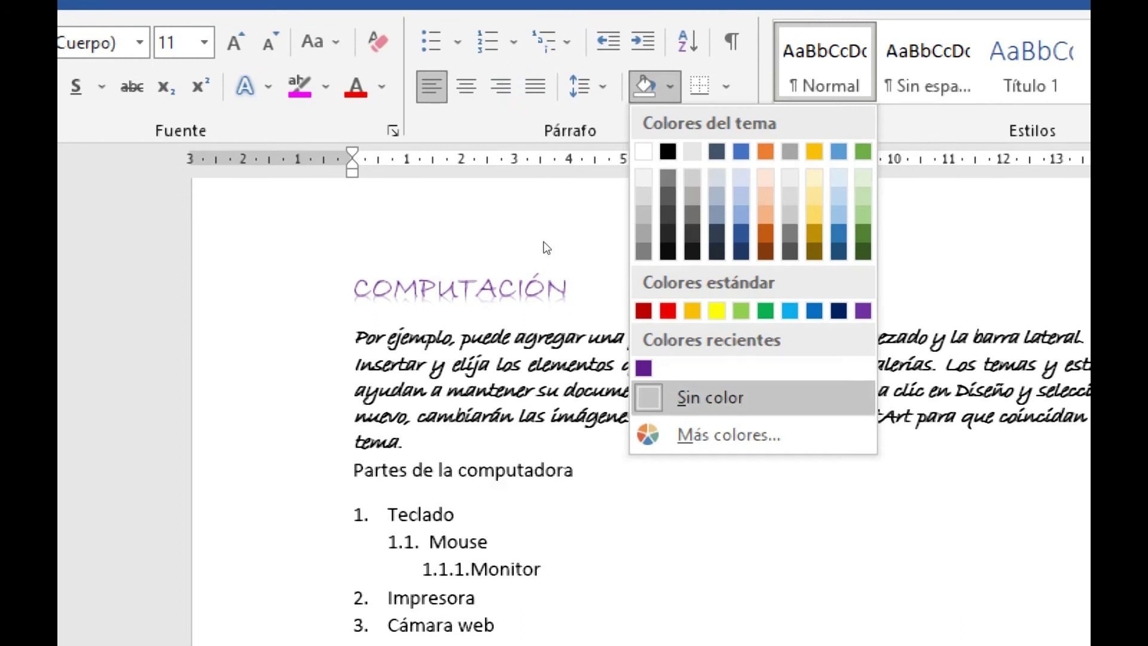
key(Right)
click(582, 199)
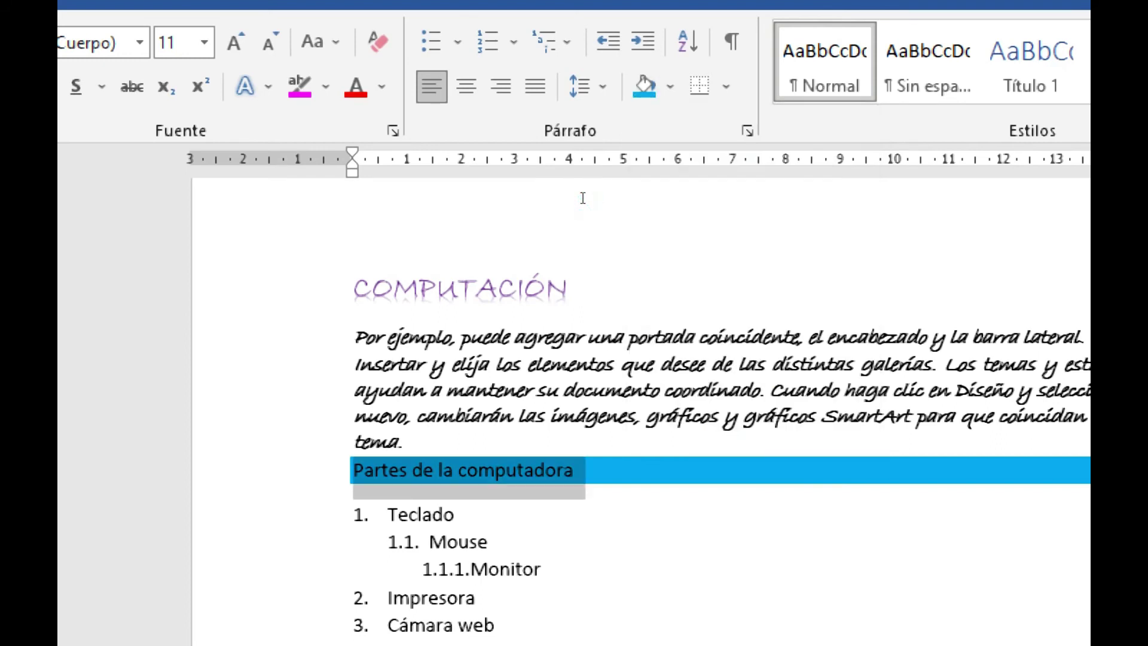
click(531, 416)
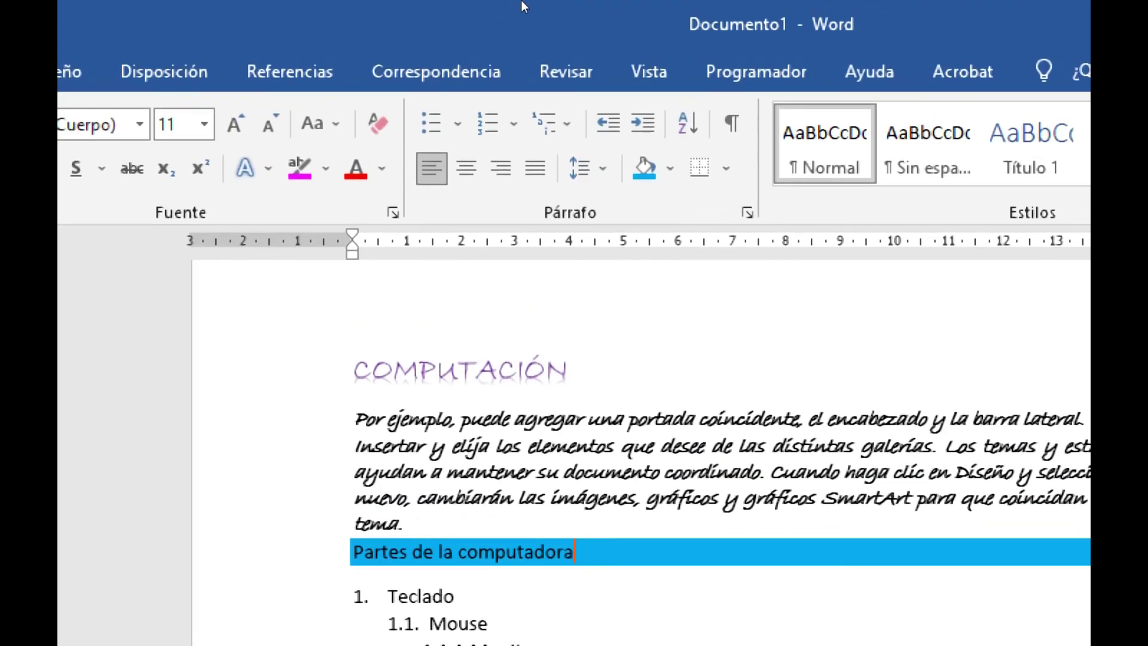
Select the title COMPUTACIÓN and preview the different border options on it, such as top, left, outside and inside borders.
click(726, 168)
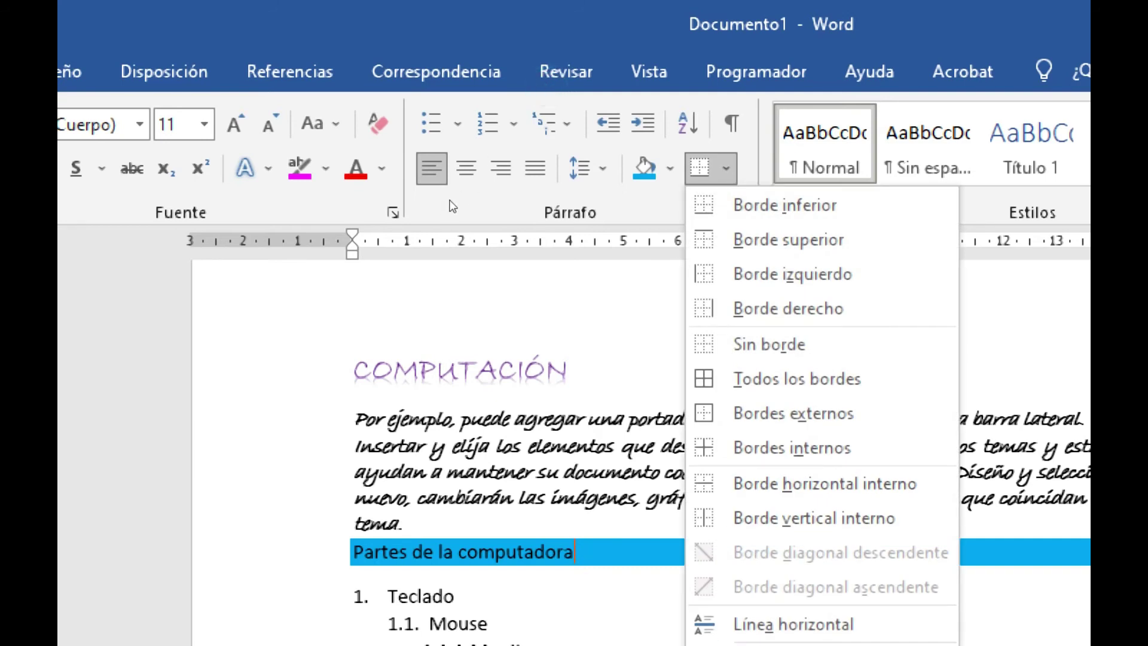
click(574, 323)
click(505, 367)
triple_click(498, 371)
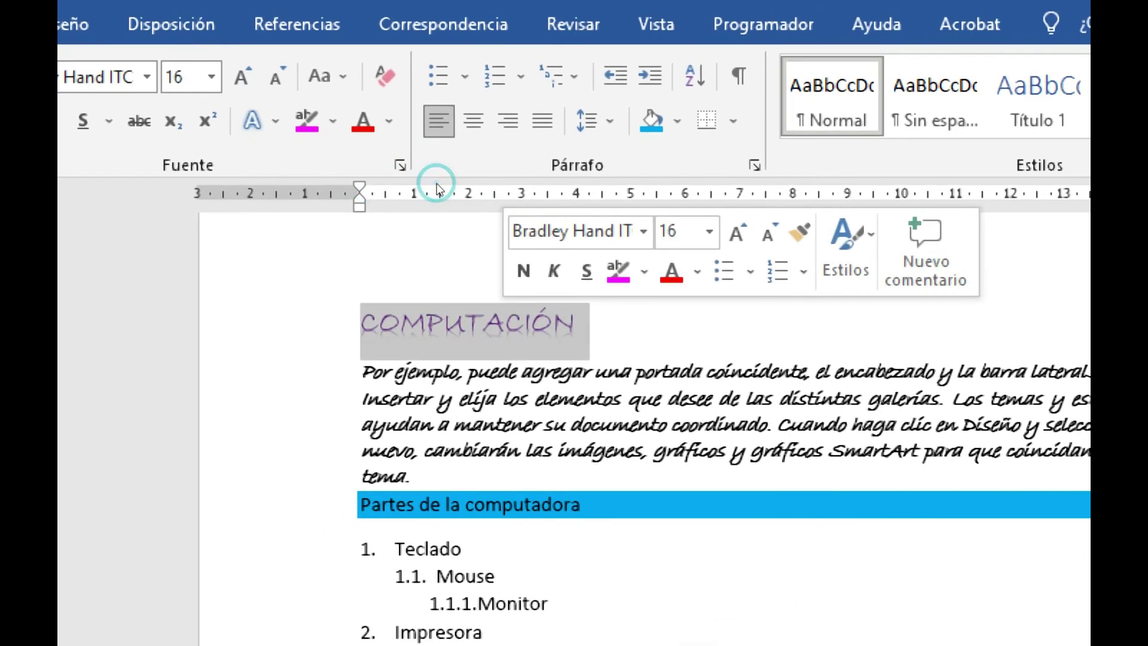
click(733, 121)
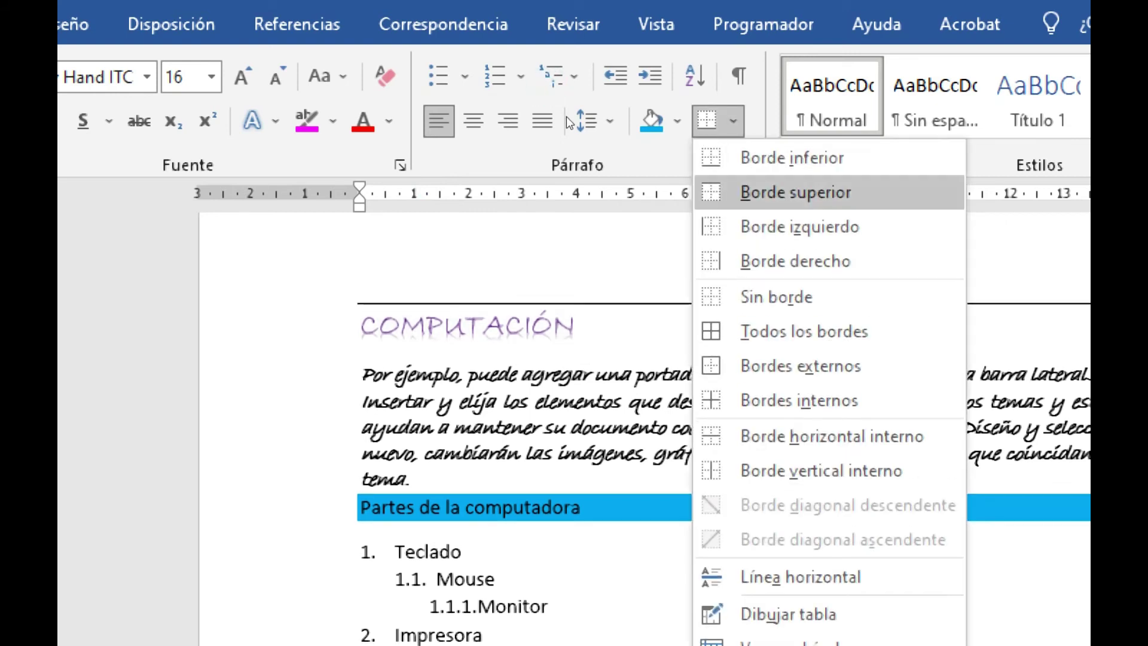
key(Down)
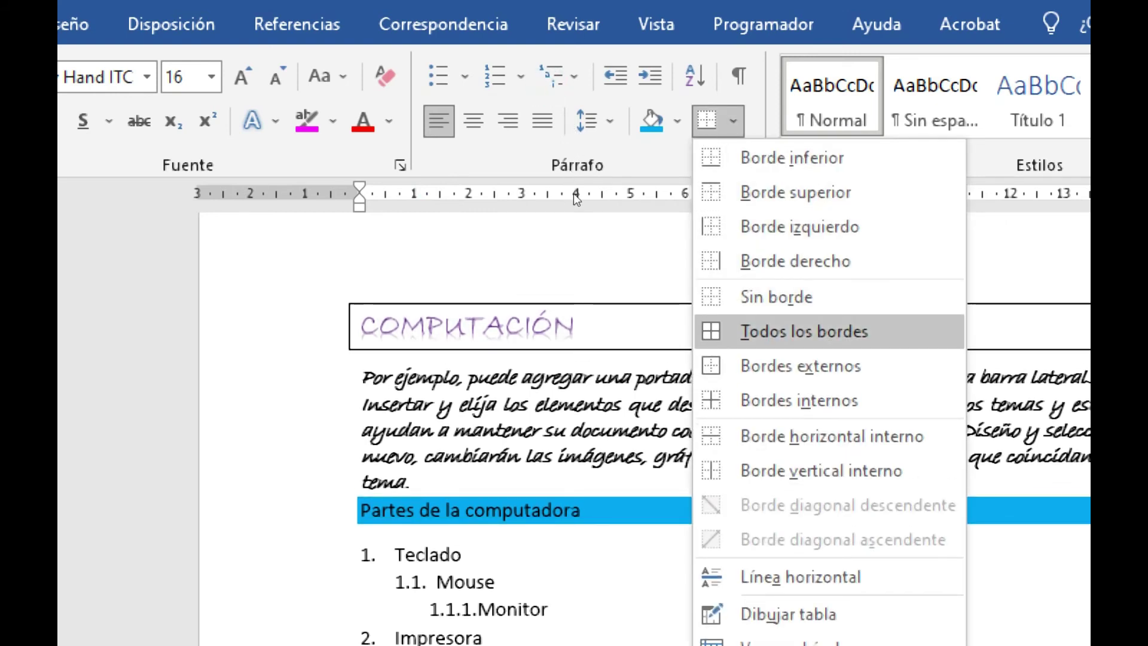
key(Down)
key(Down)
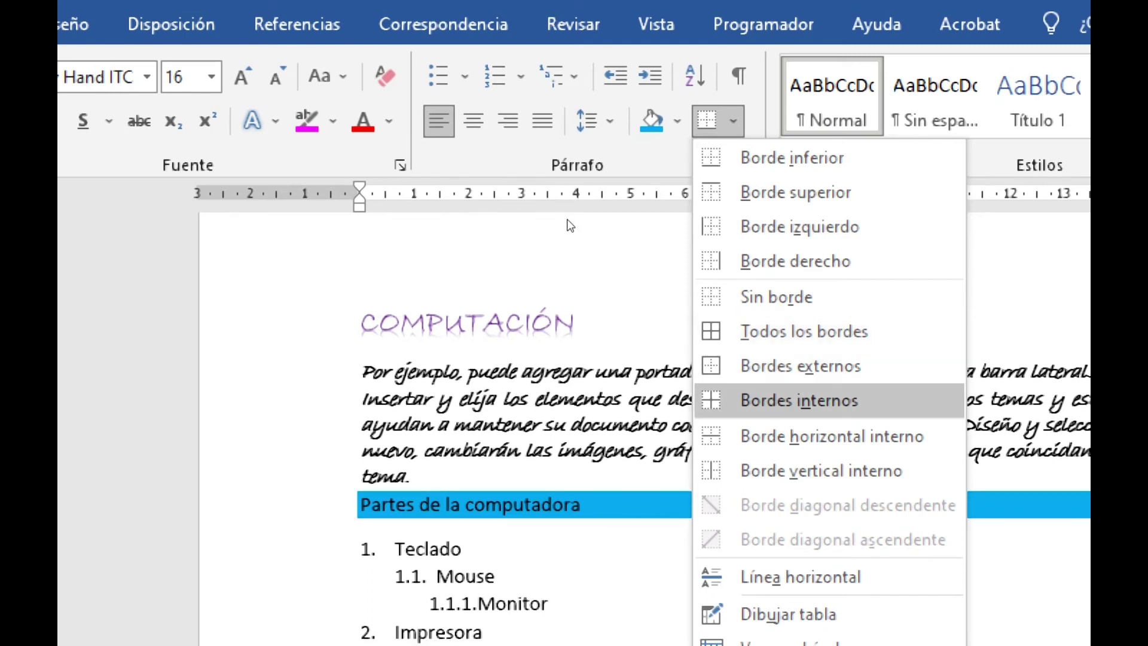
key(Up)
key(Up)
key(Up)
key(Up)
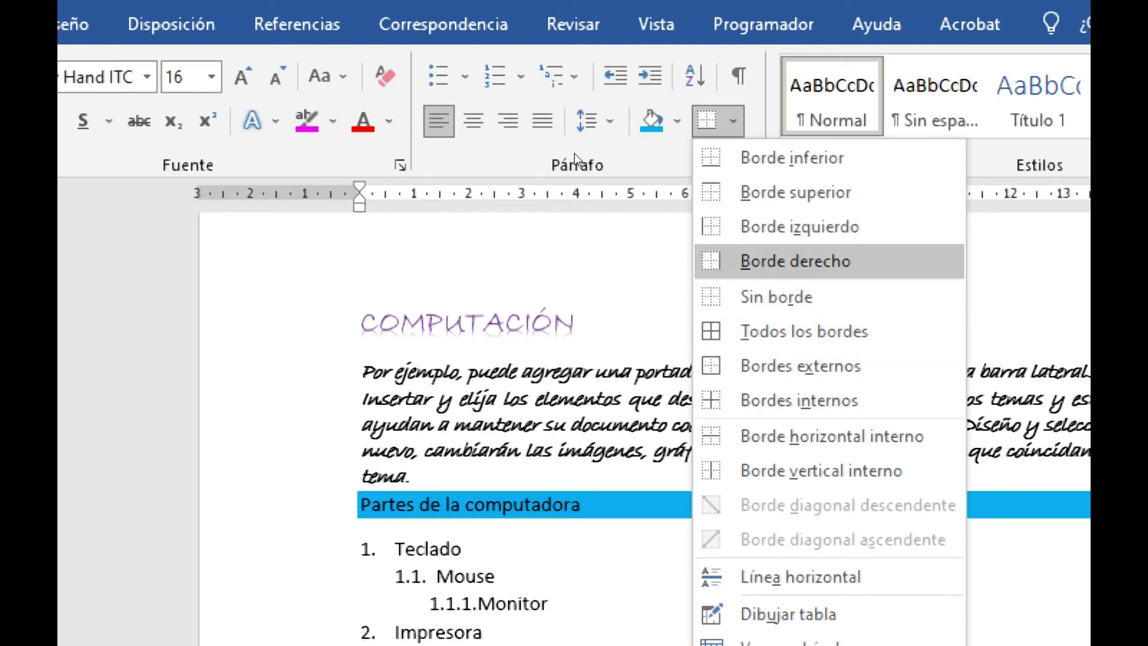
key(Up)
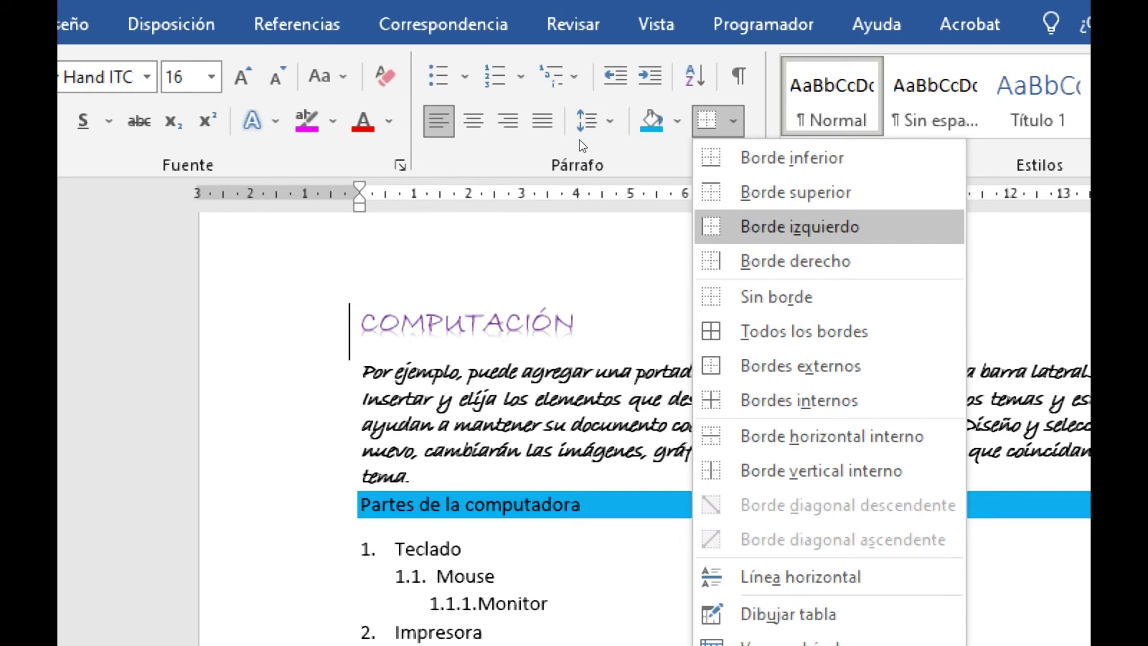
key(Up)
key(Down)
key(Up)
key(Up)
key(Down)
key(Down)
key(Down)
key(Down)
key(Down)
key(Down)
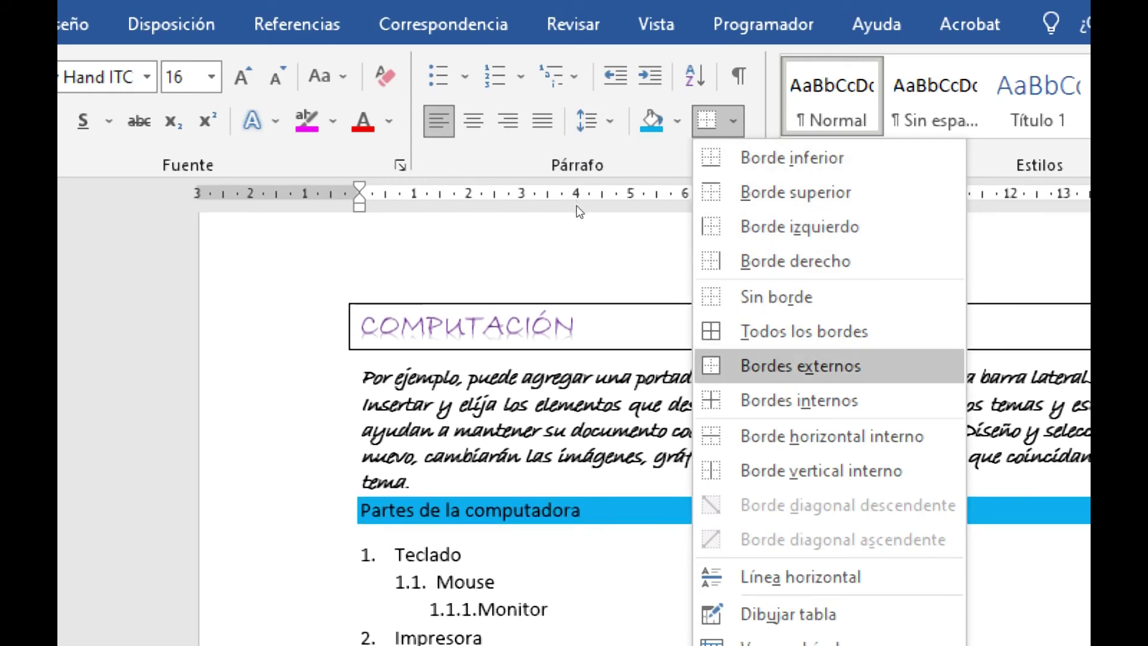
key(Down)
key(Down)
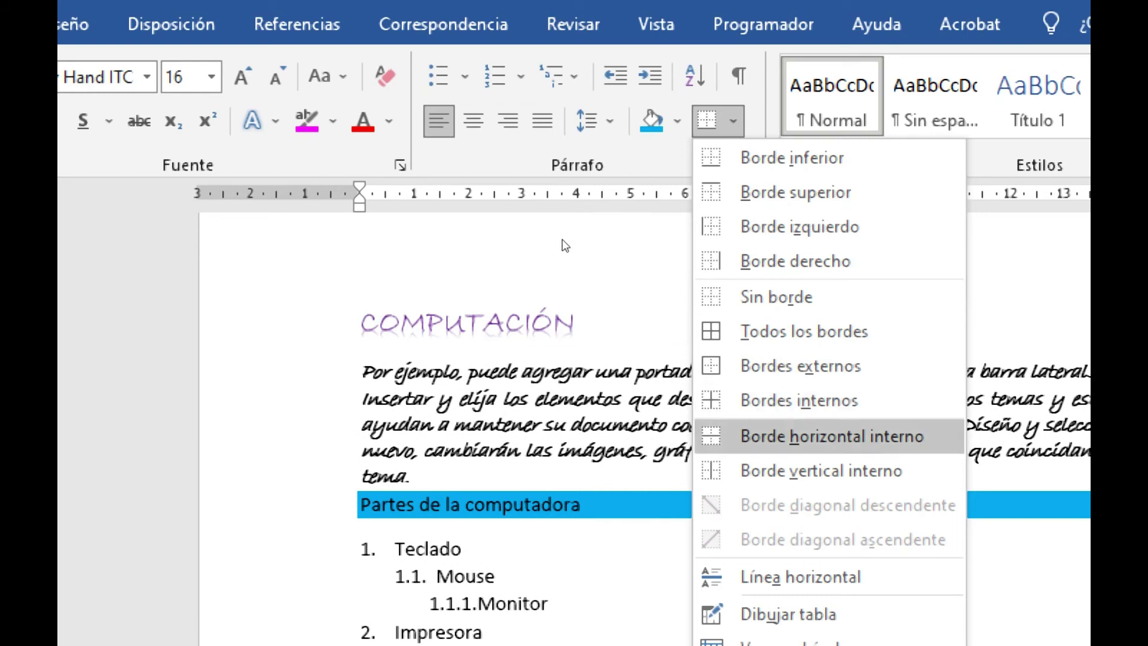
key(Up)
key(Up)
key(Up)
key(Up)
key(Up)
key(Up)
key(Up)
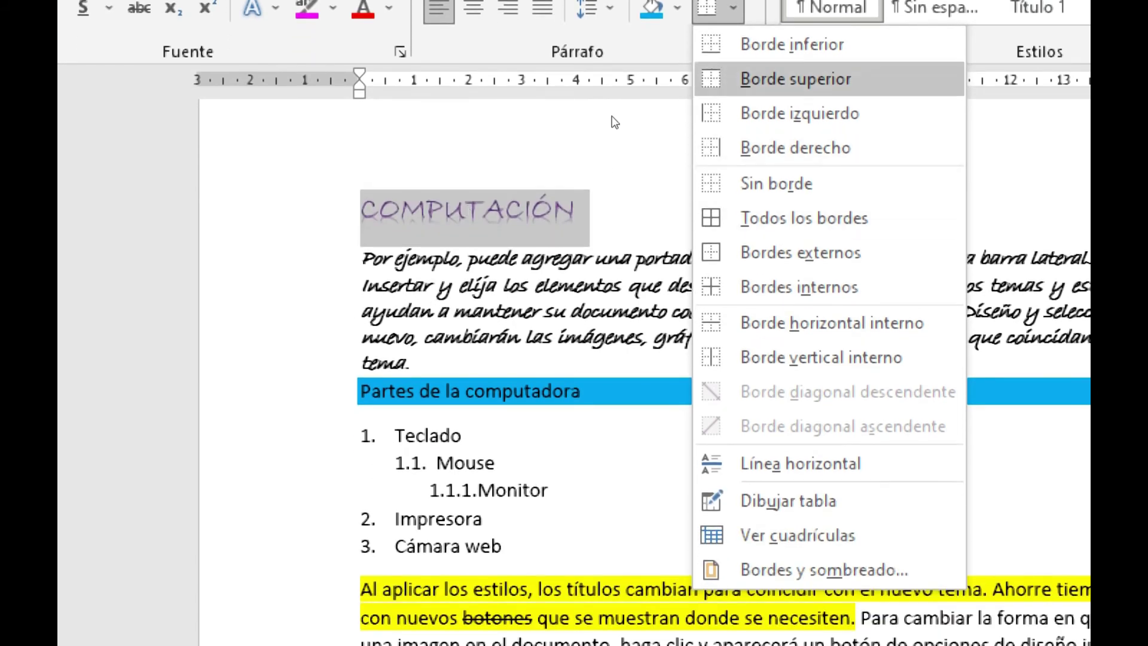
Apply all borders (Todos los bordes) to the title COMPUTACIÓN.
key(Down)
key(Down)
key(Down)
key(Down)
key(Return)
click(546, 200)
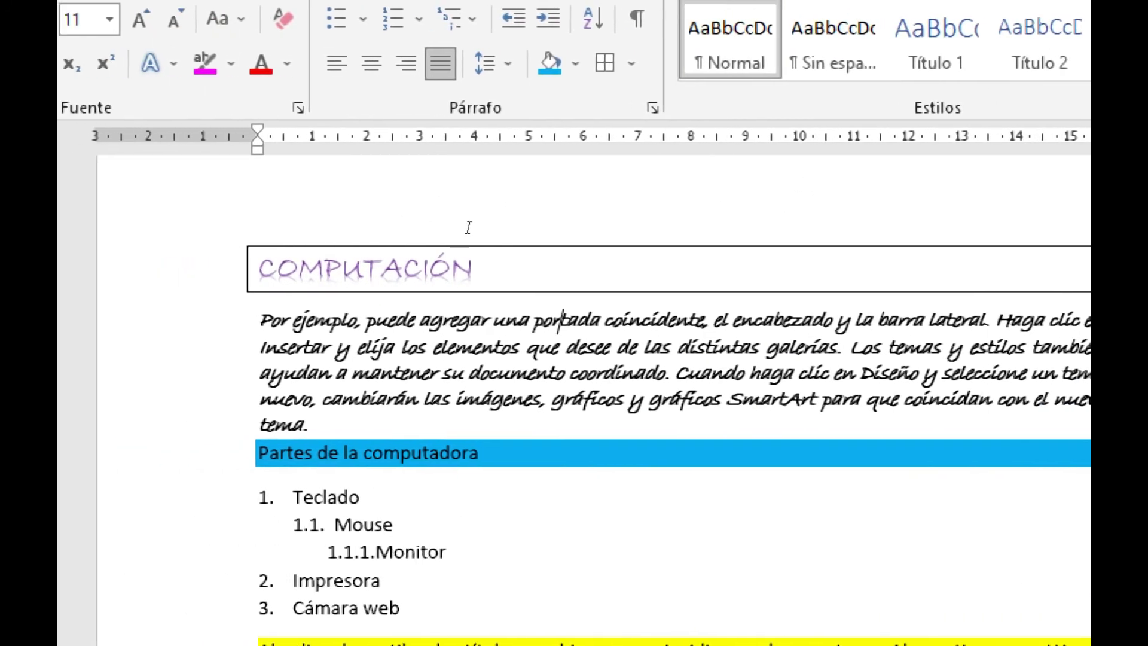
Select the paragraph beginning "Por ejemplo" below the title and apply all borders to it.
triple_click(471, 347)
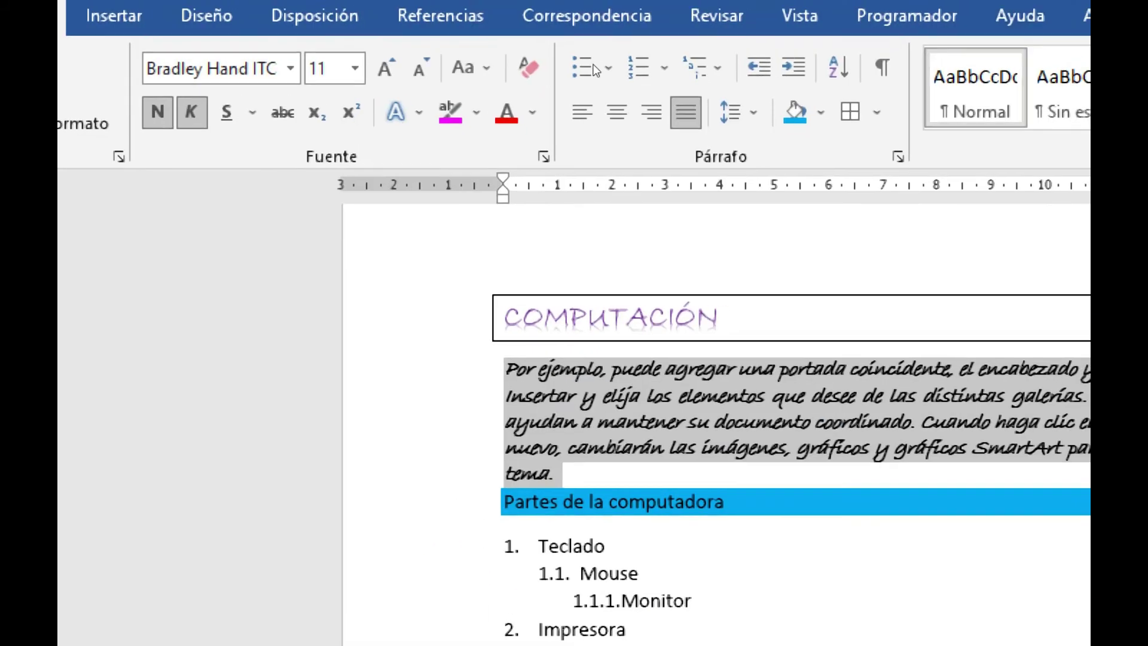
click(849, 112)
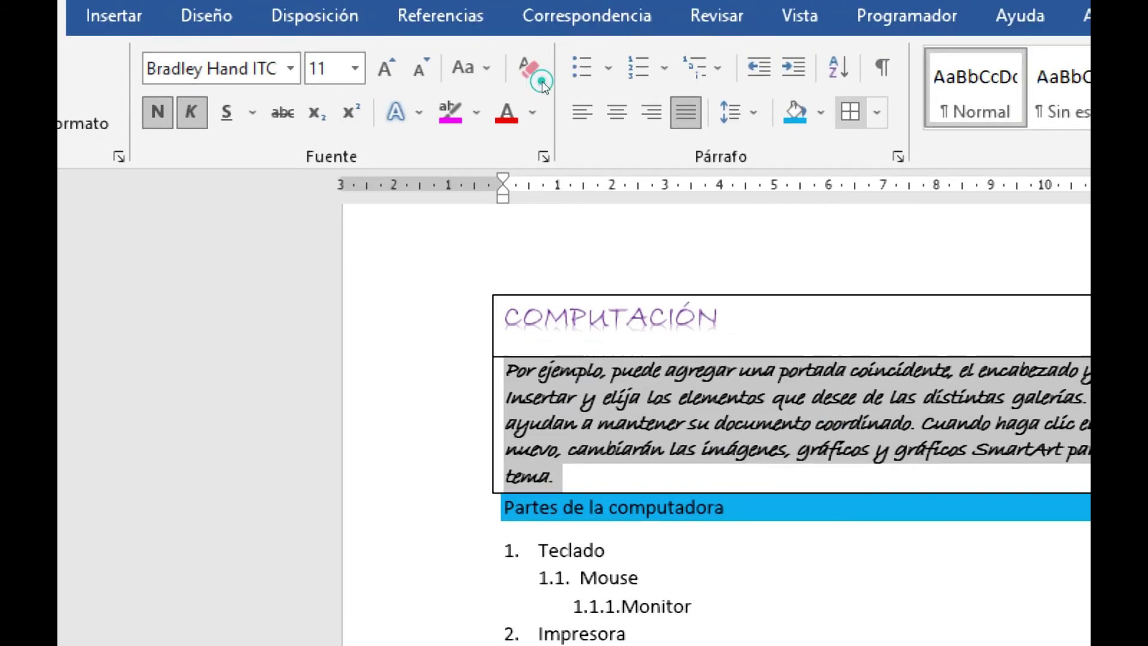
click(513, 228)
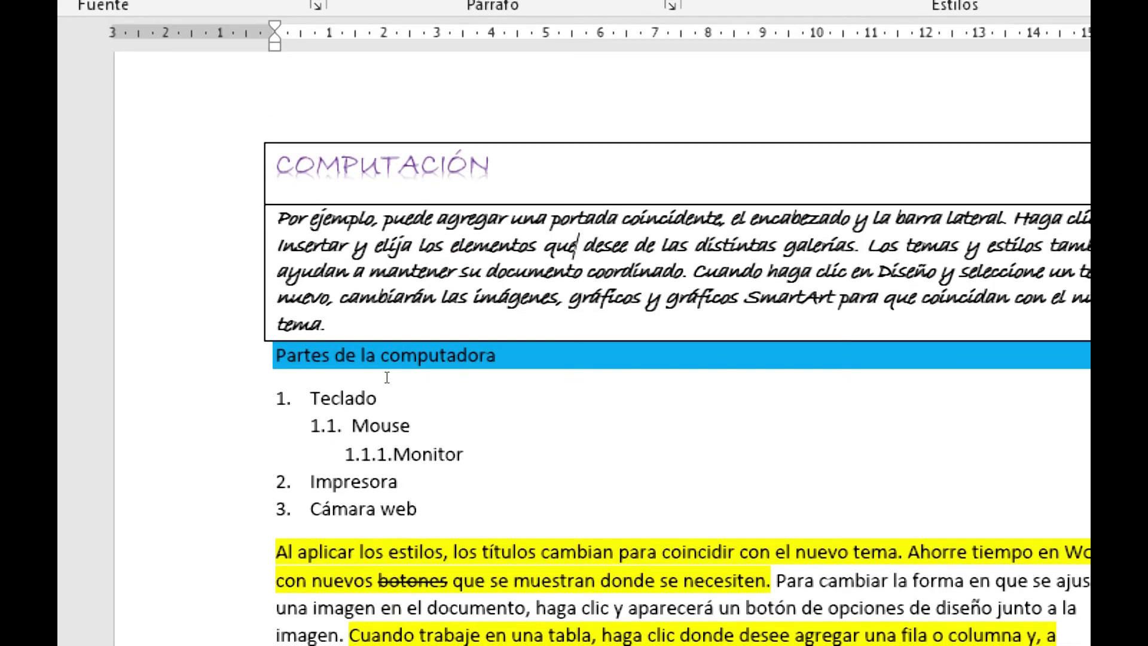
Remove the numbering from the list running from Teclado to Cámara web.
drag(421, 526, 311, 396)
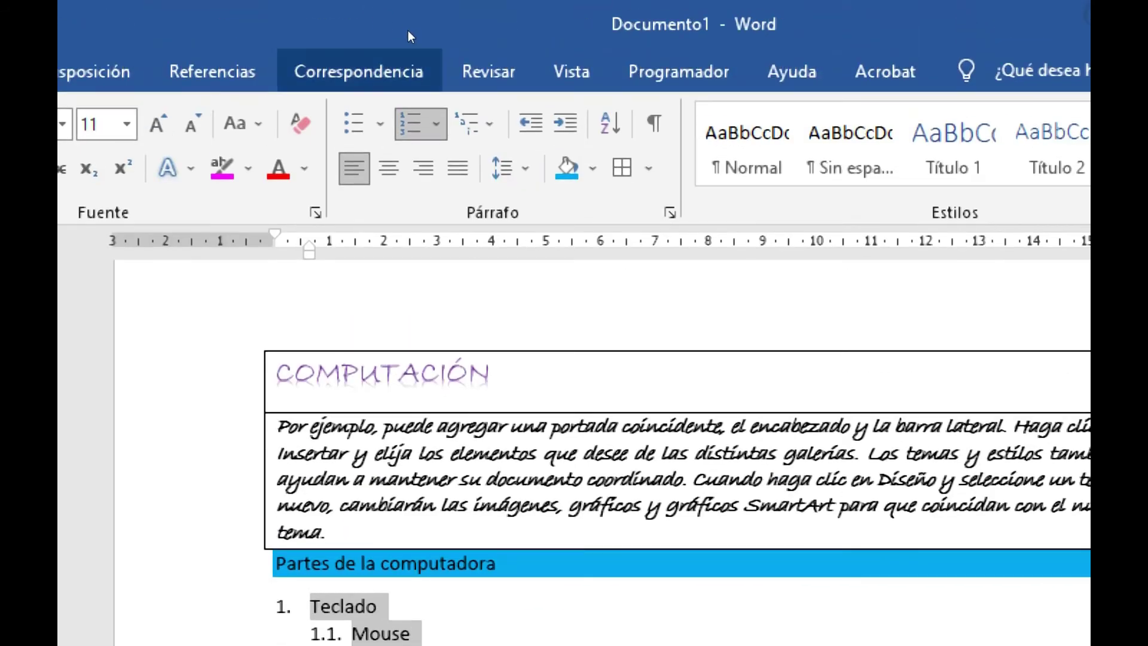
click(438, 117)
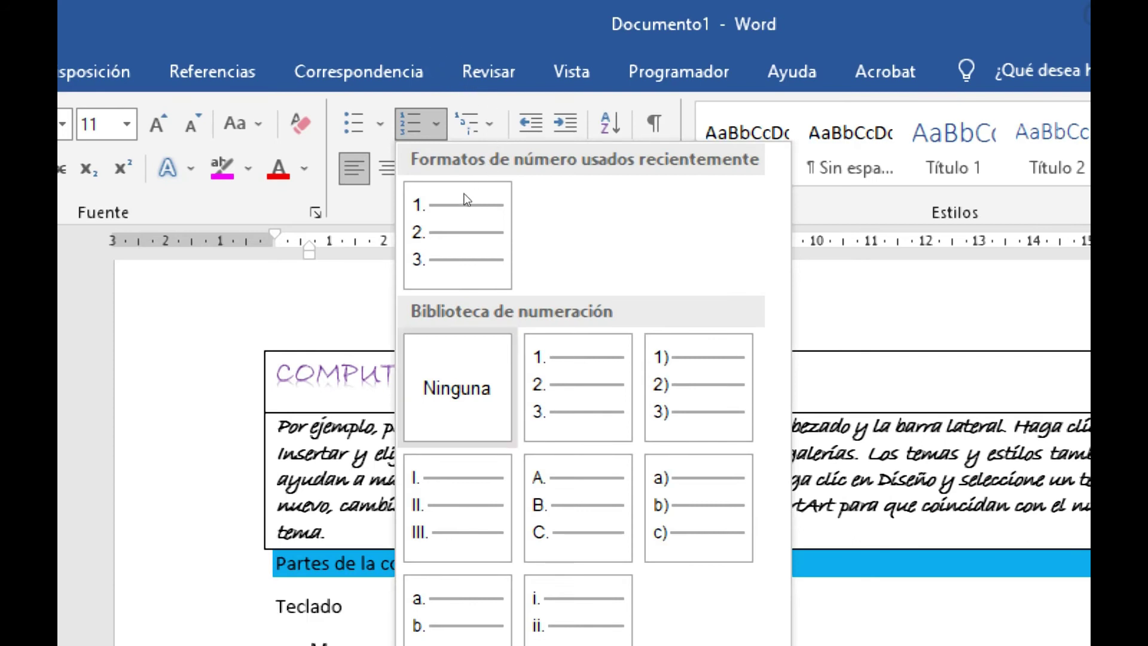
click(421, 390)
Decrease the indent of the Monitor and Mouse lines until they align with the left margin.
click(392, 597)
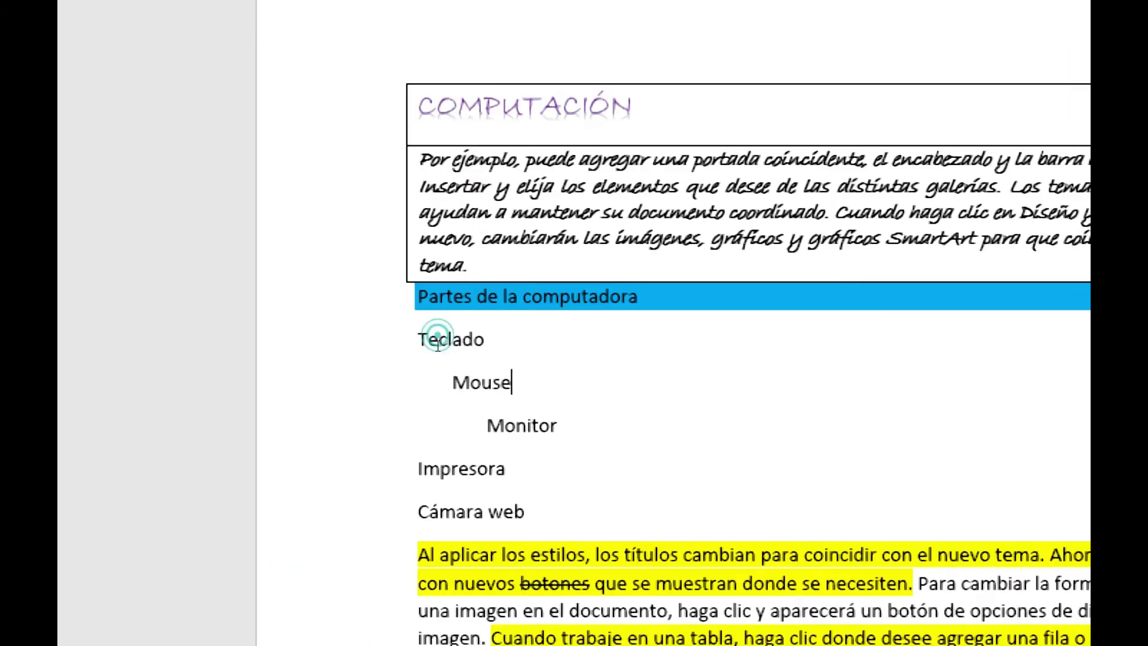
key(Right)
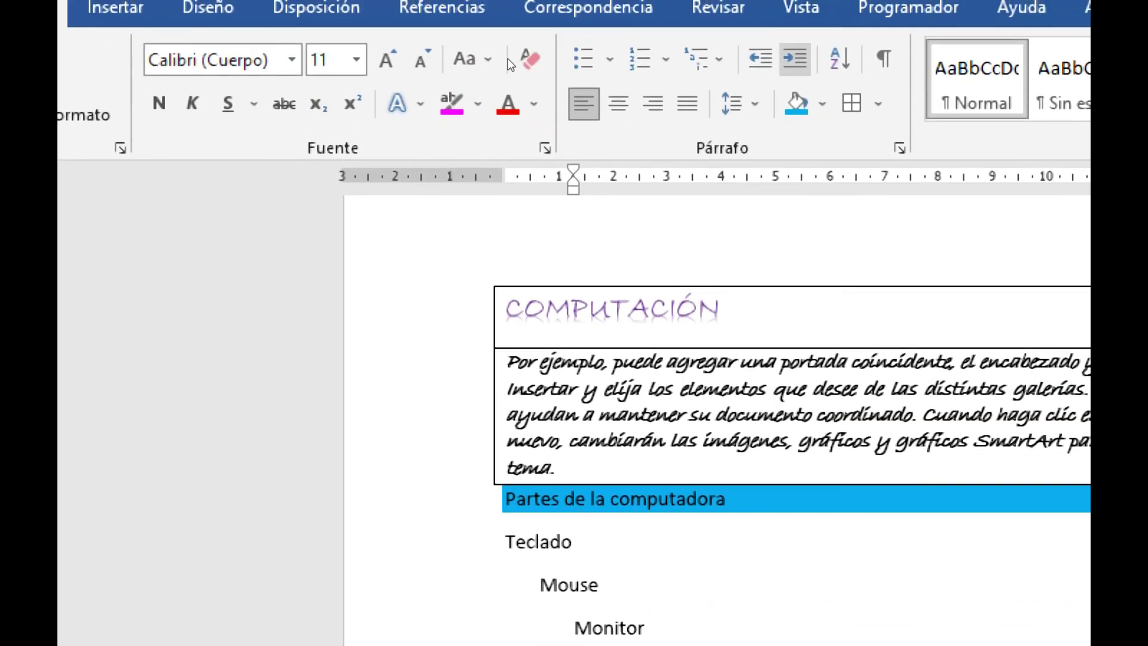
click(760, 58)
click(760, 59)
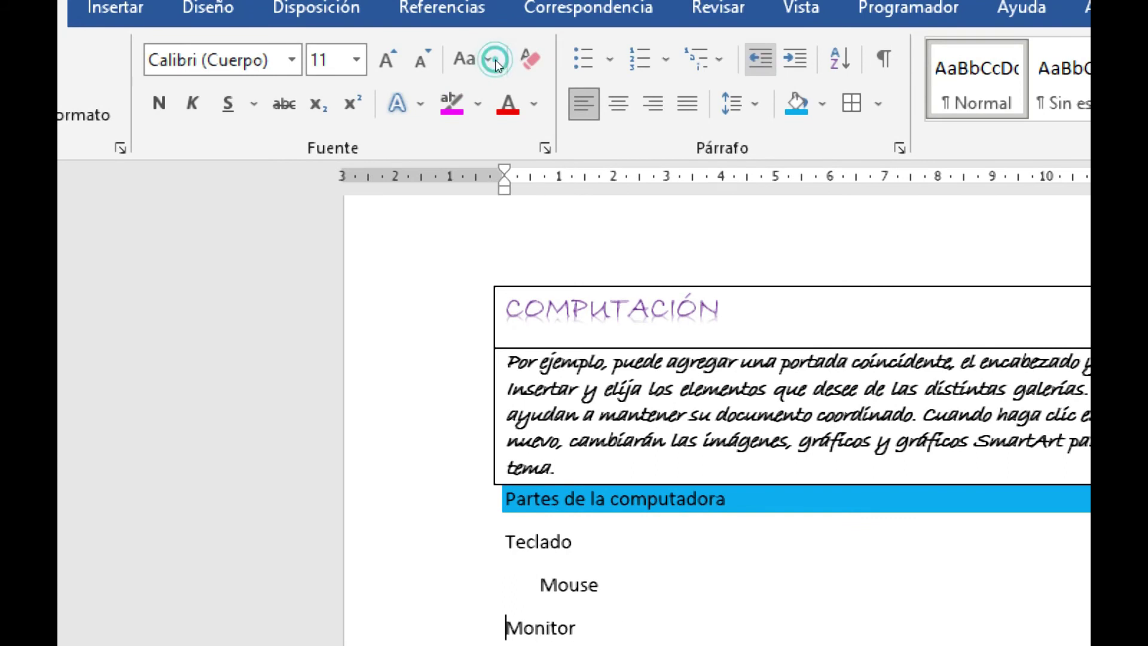
key(Up)
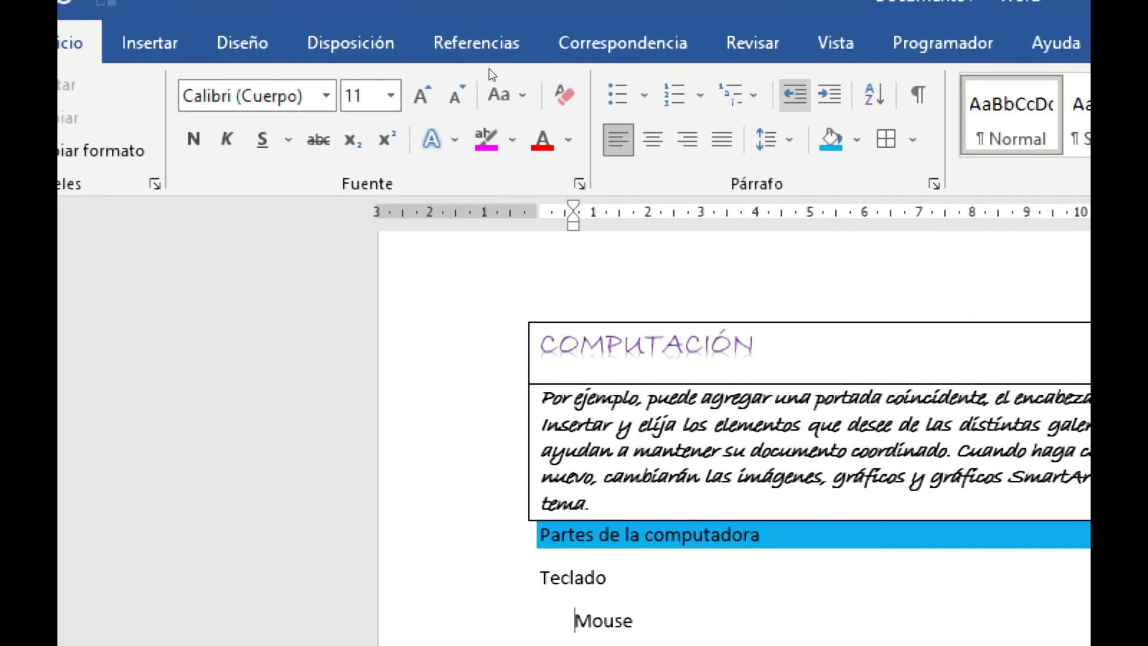
click(795, 95)
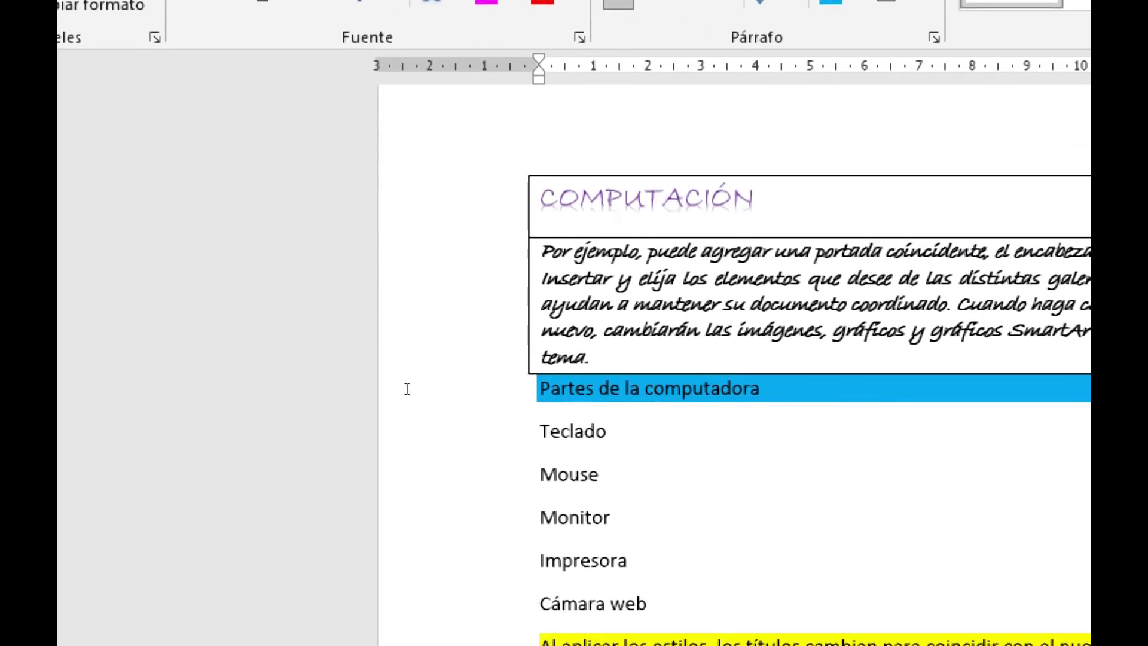
Select the lines from Teclado to Cámara web and sort them by paragraph as text in ascending order.
click(425, 388)
drag(400, 365, 366, 307)
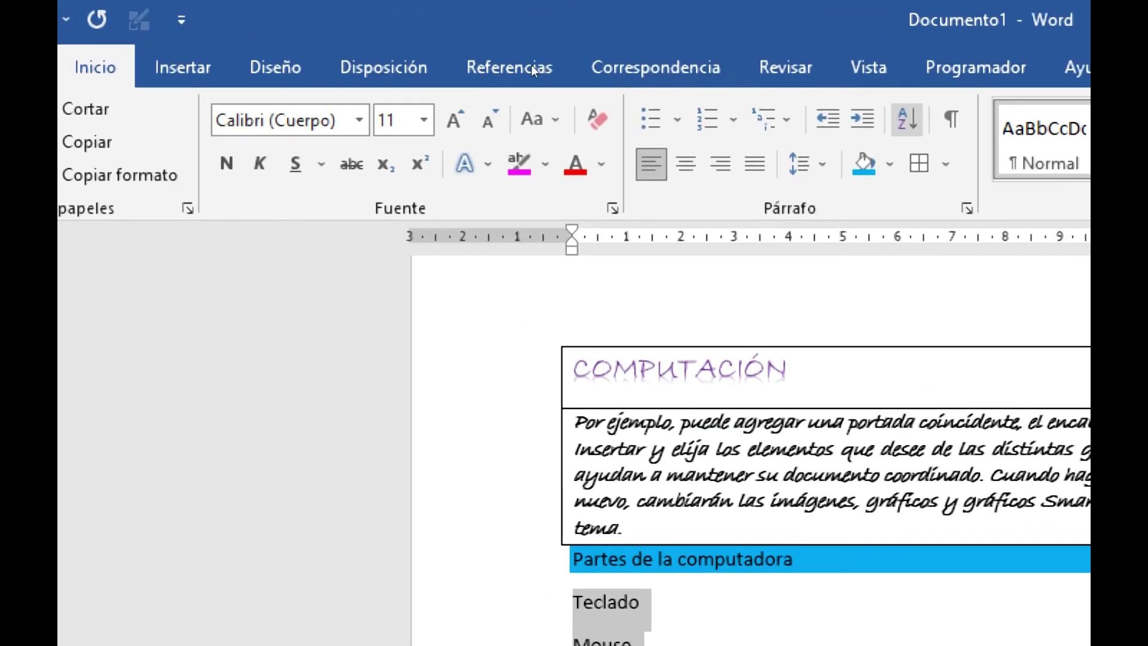
click(907, 120)
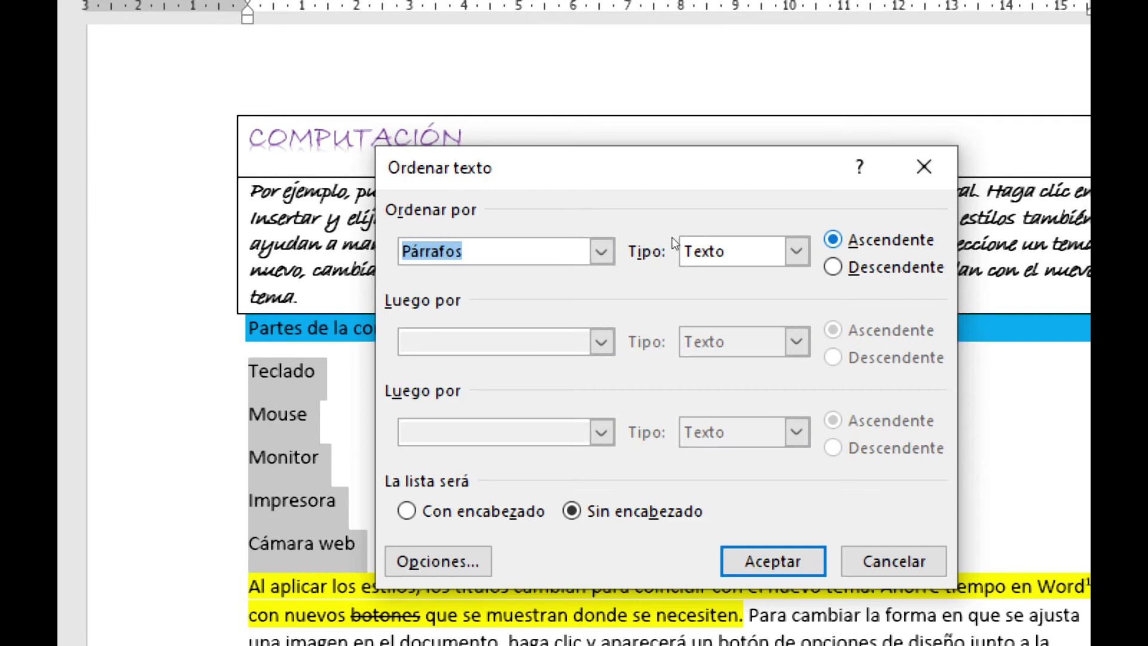
key(alt+d)
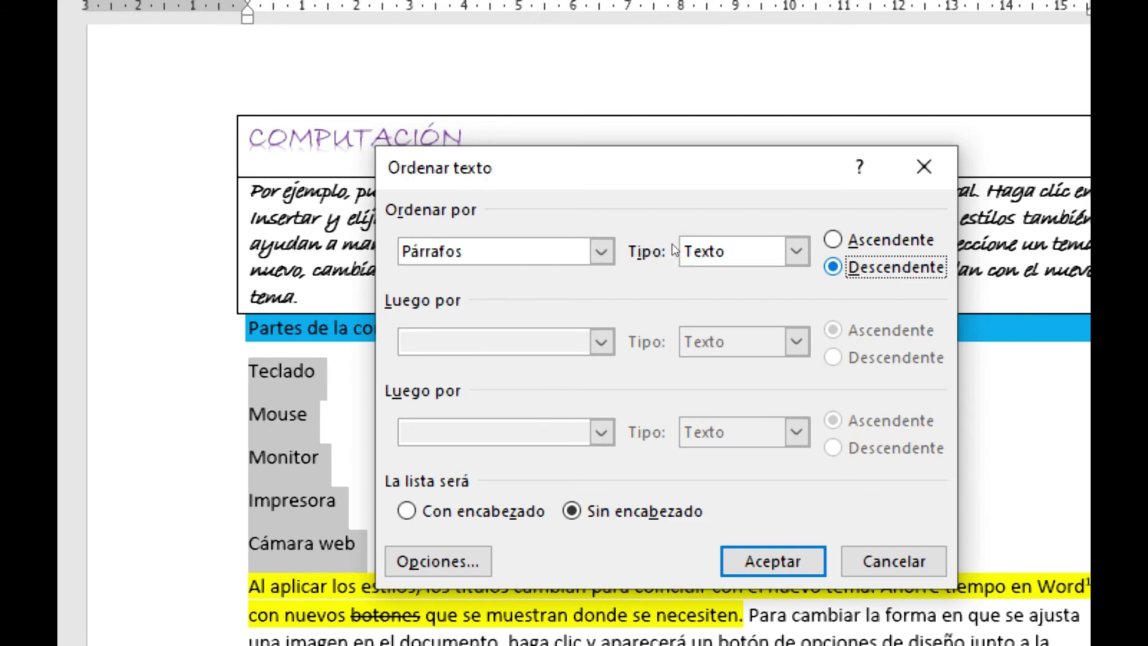
key(alt+a)
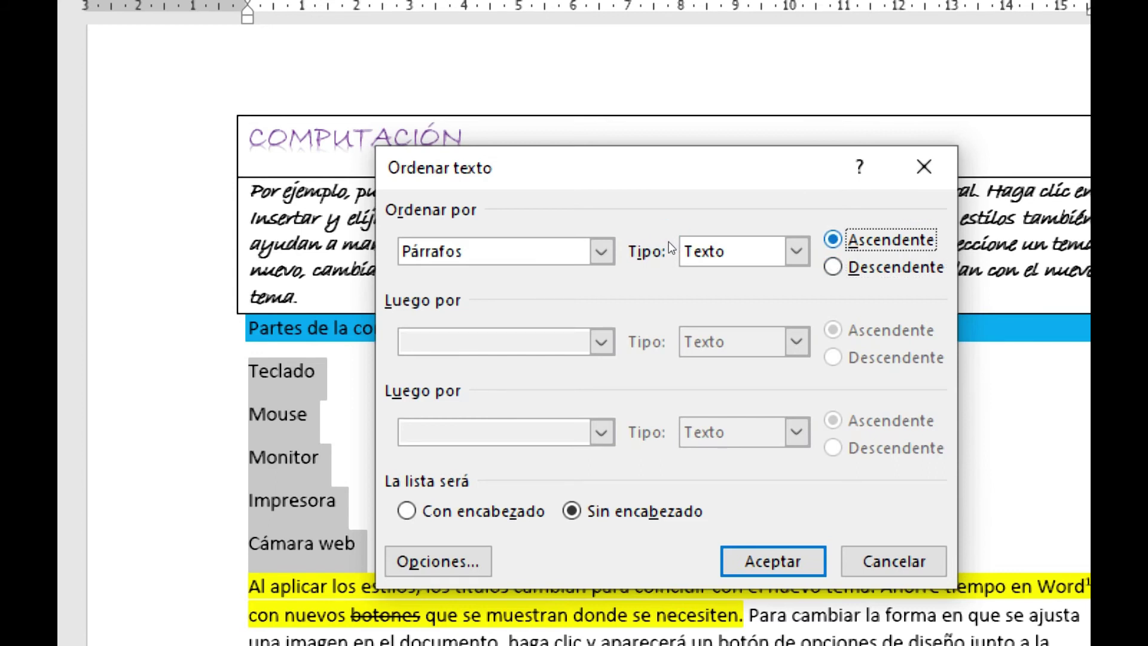
key(Return)
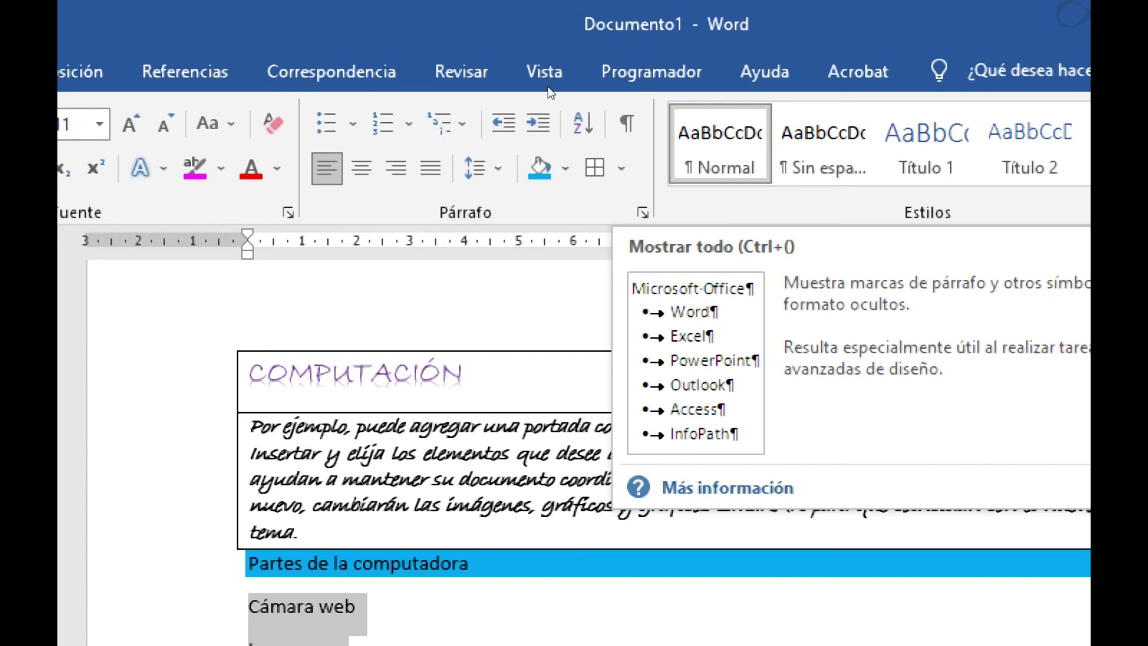
Show the paragraph marks and other hidden formatting symbols in the document and hide them again.
click(626, 123)
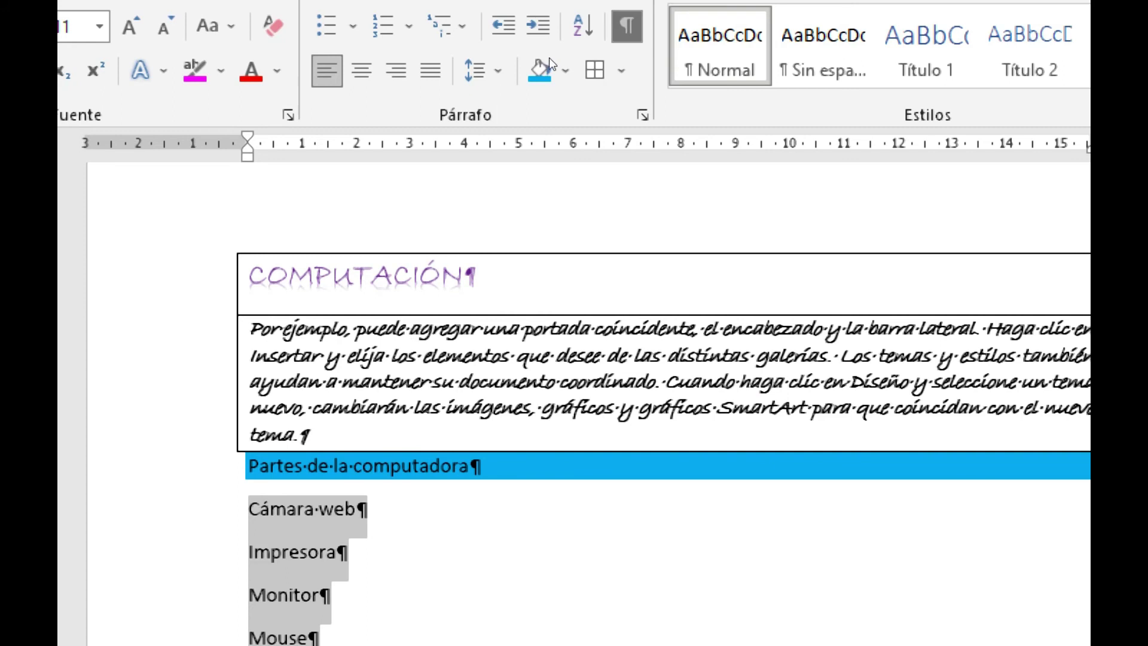
click(626, 26)
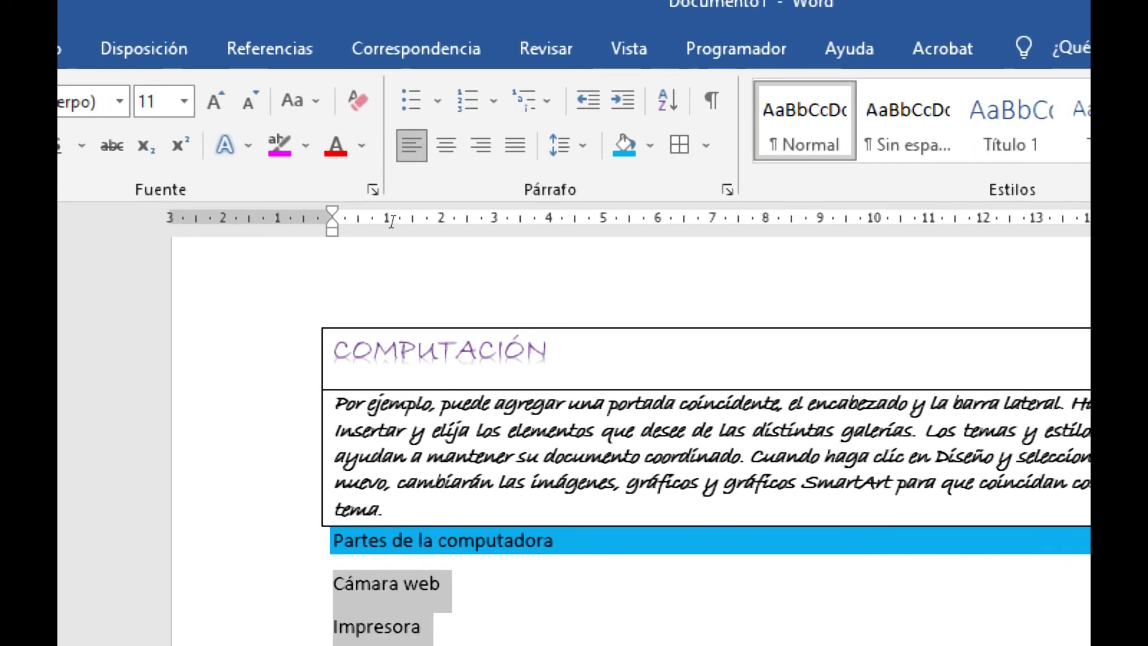
Select the title COMPUTACIÓN and apply the Título 1 style to it.
click(422, 351)
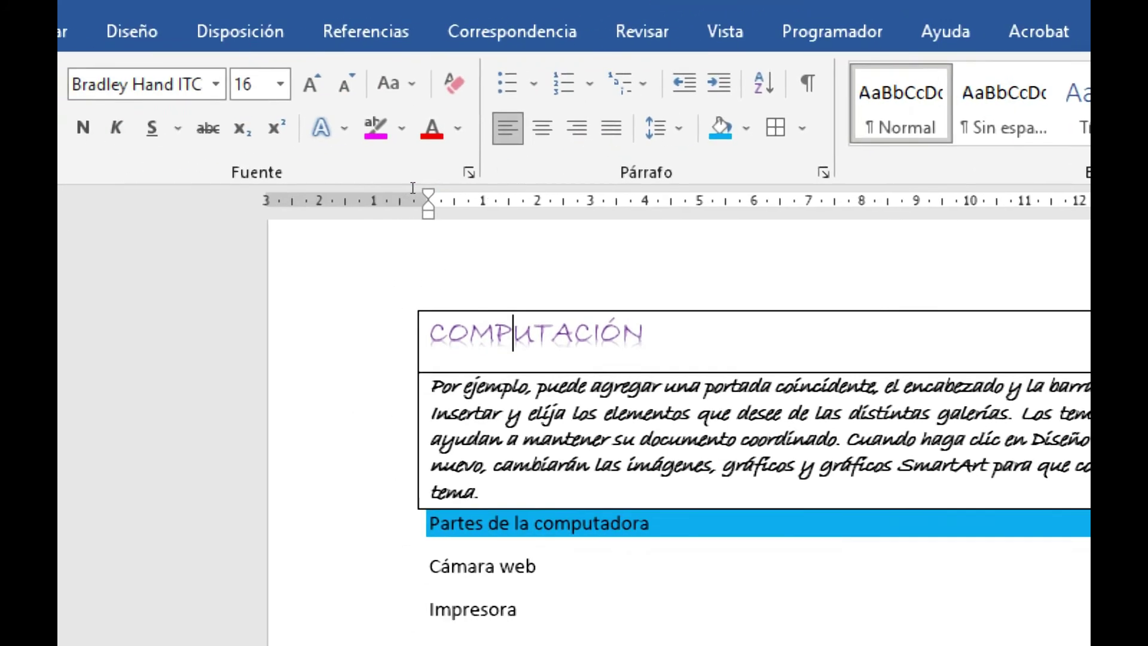
double_click(423, 351)
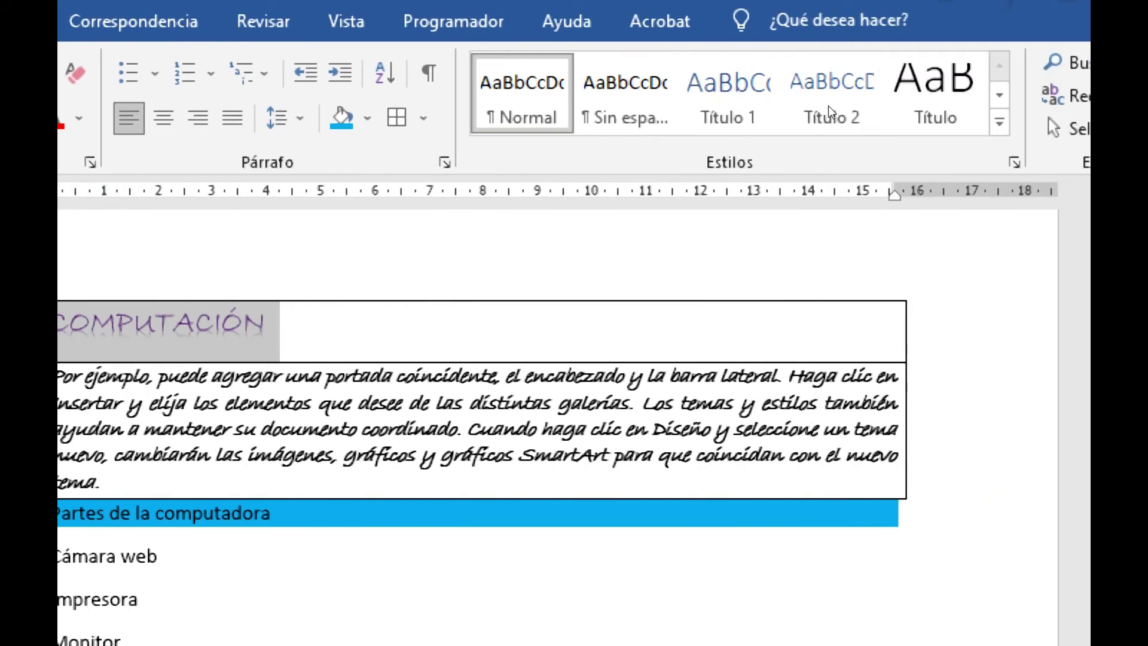
click(836, 95)
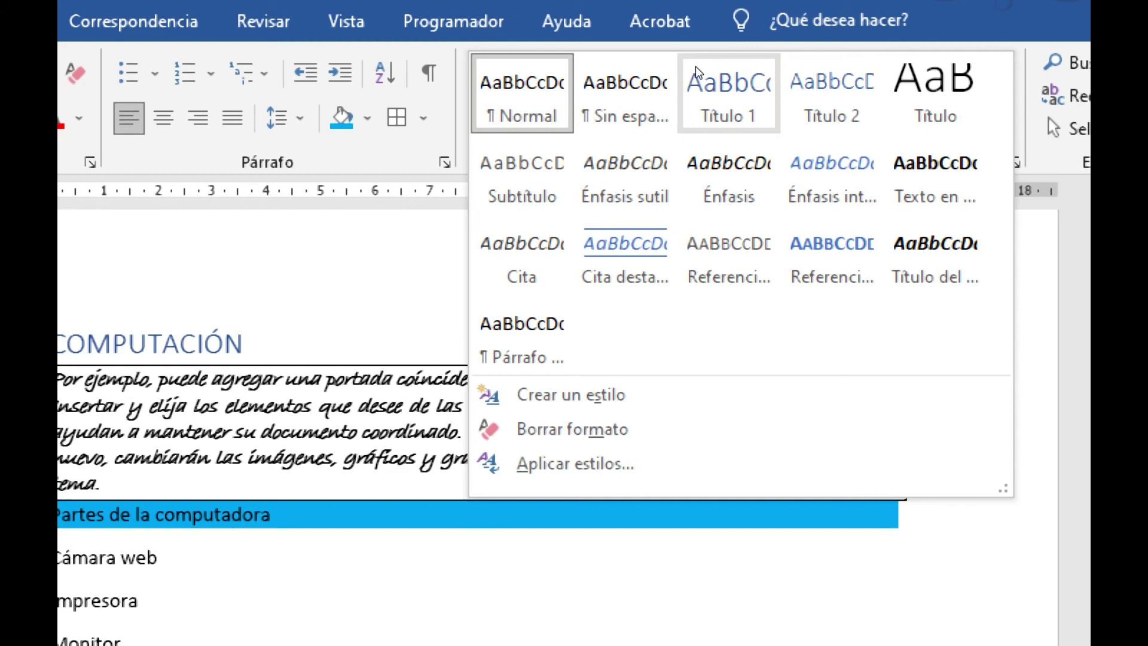
click(697, 71)
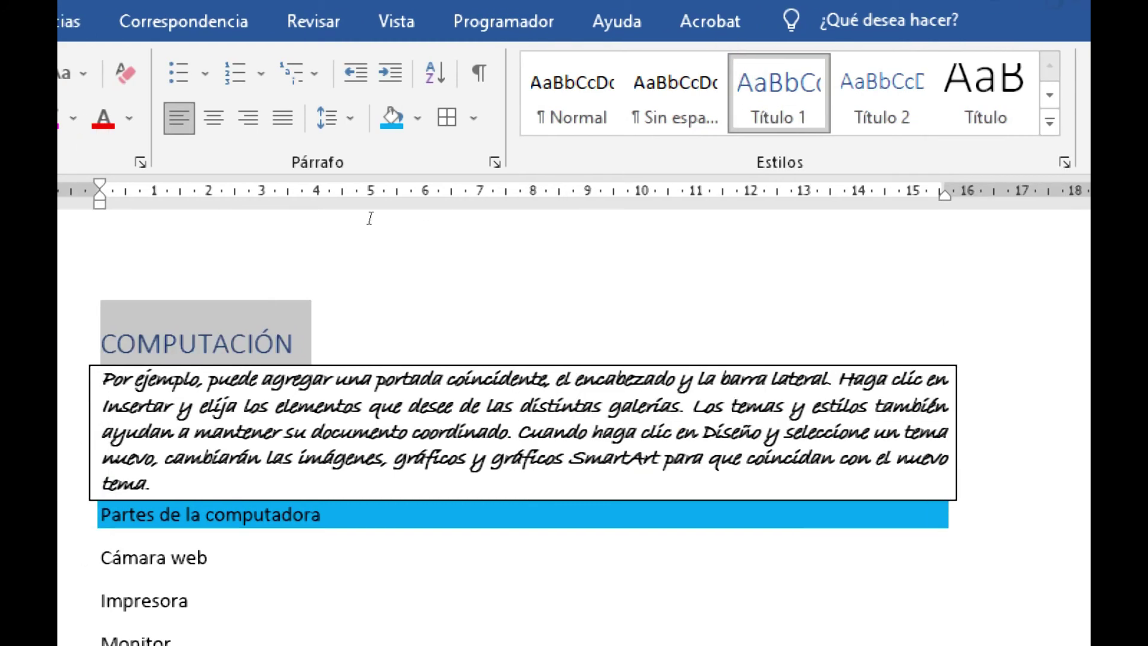
click(370, 348)
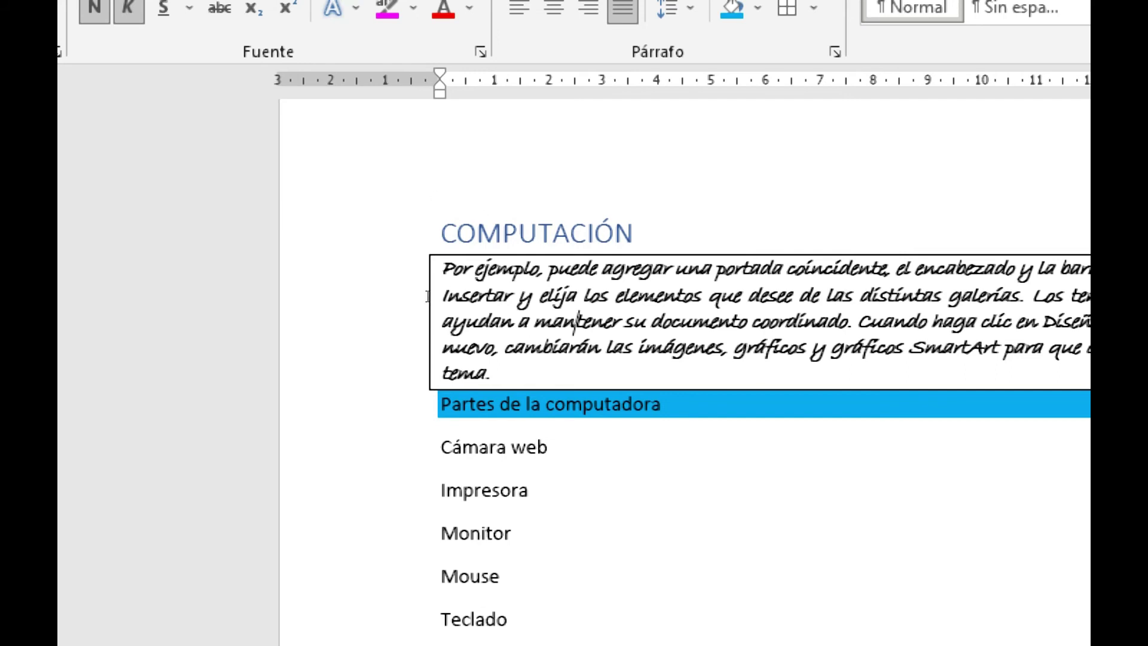
Select the whole line Partes de la computadora and apply the Título 1 style to it.
double_click(549, 404)
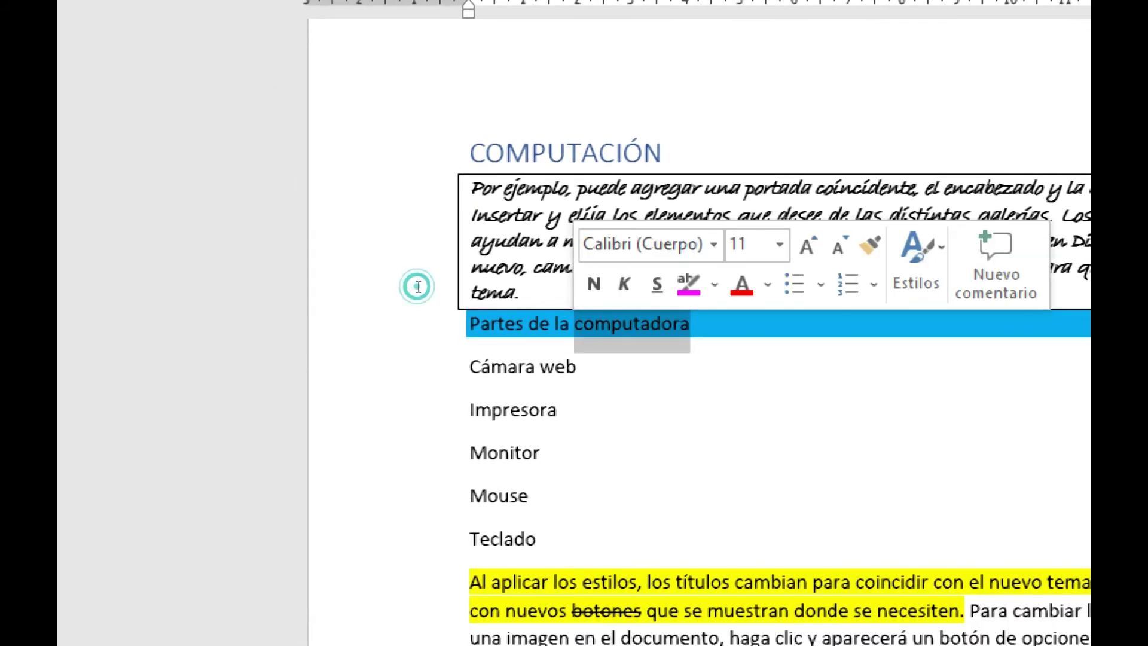
triple_click(549, 404)
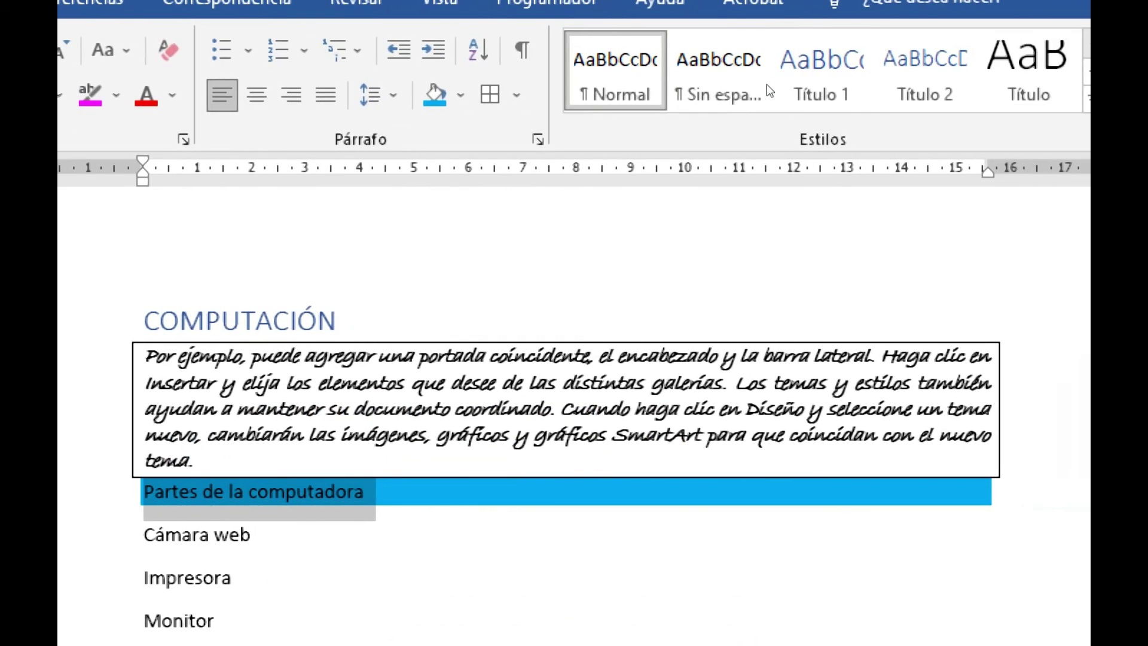
click(772, 90)
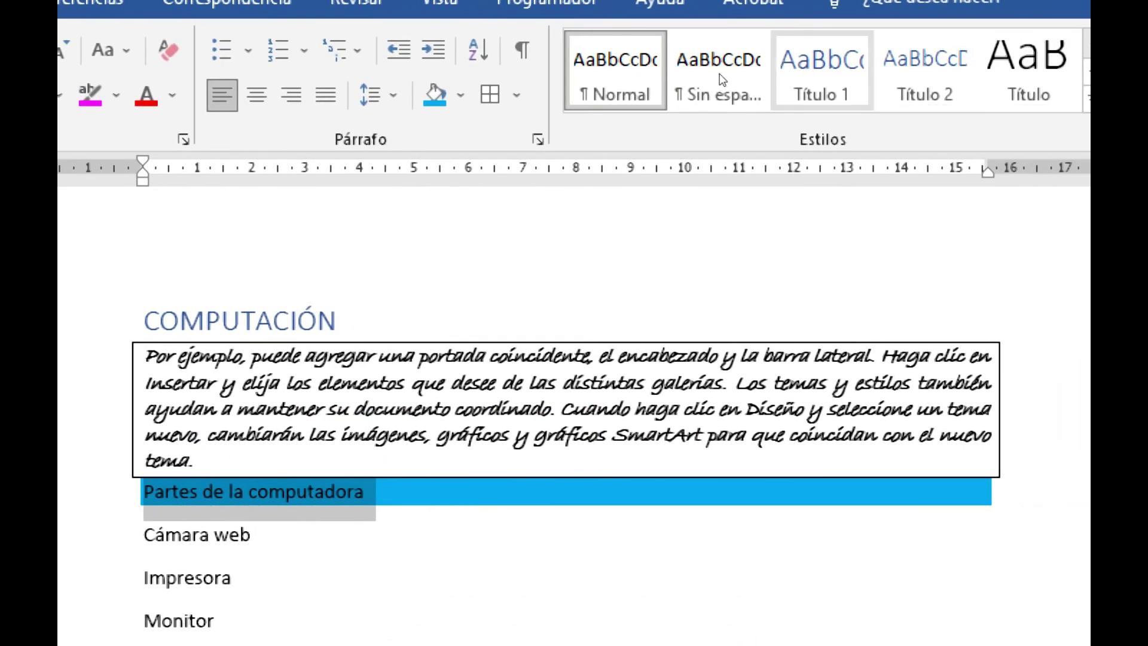
click(466, 205)
click(529, 295)
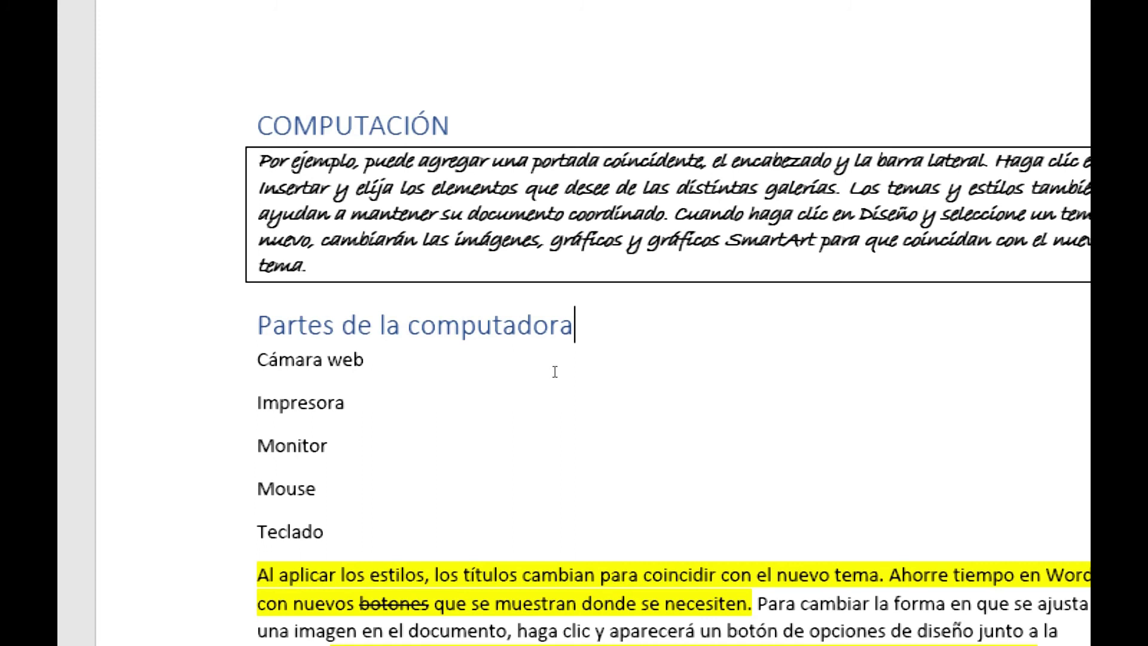
click(429, 196)
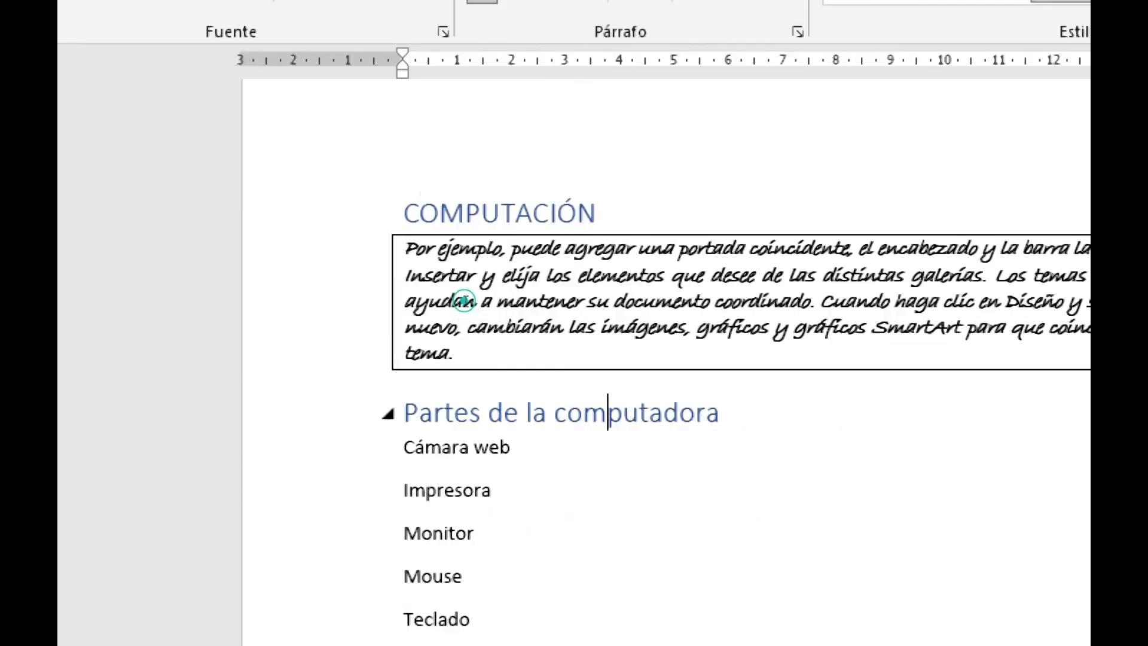
double_click(679, 522)
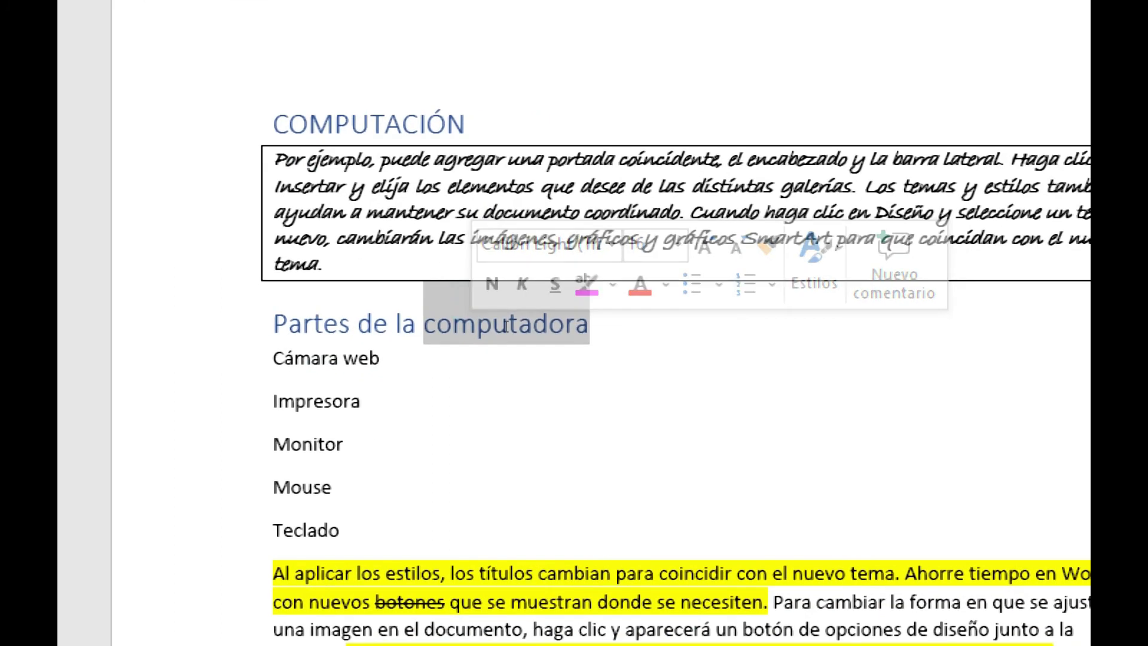
click(381, 359)
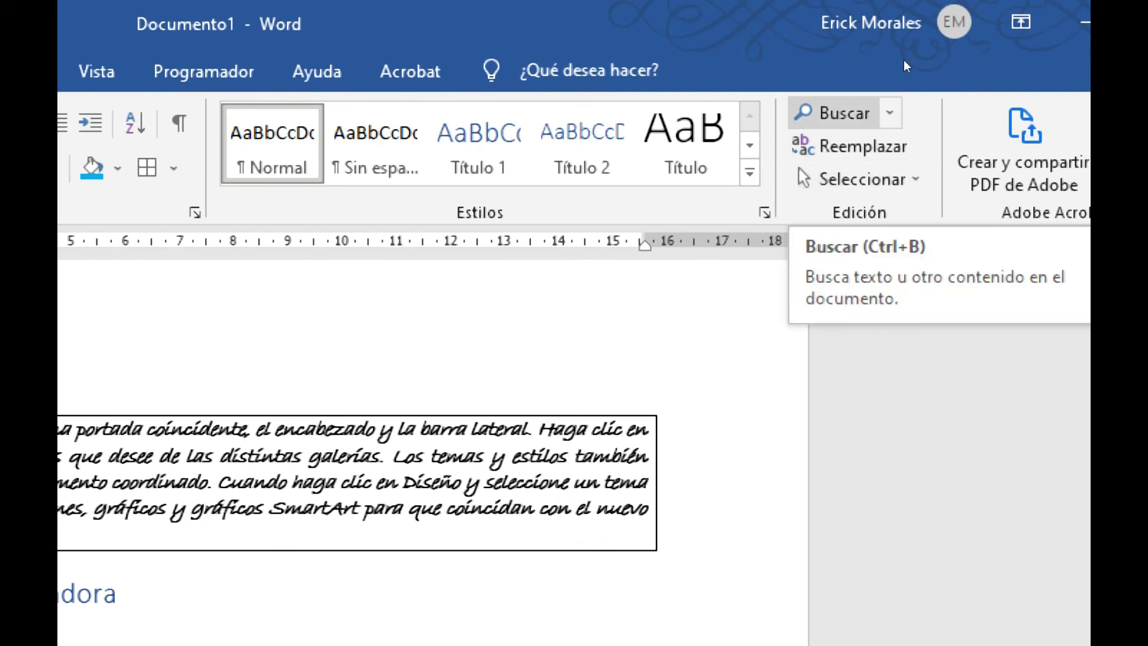
Search the document for "Computación" in the navigation pane.
click(889, 113)
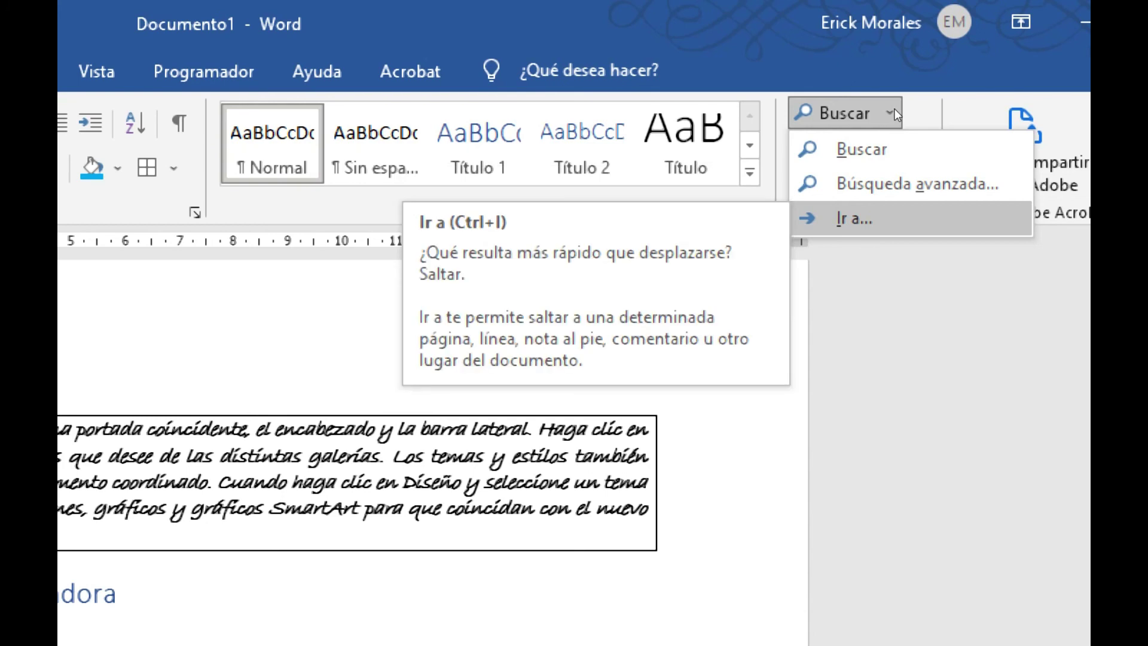
click(896, 76)
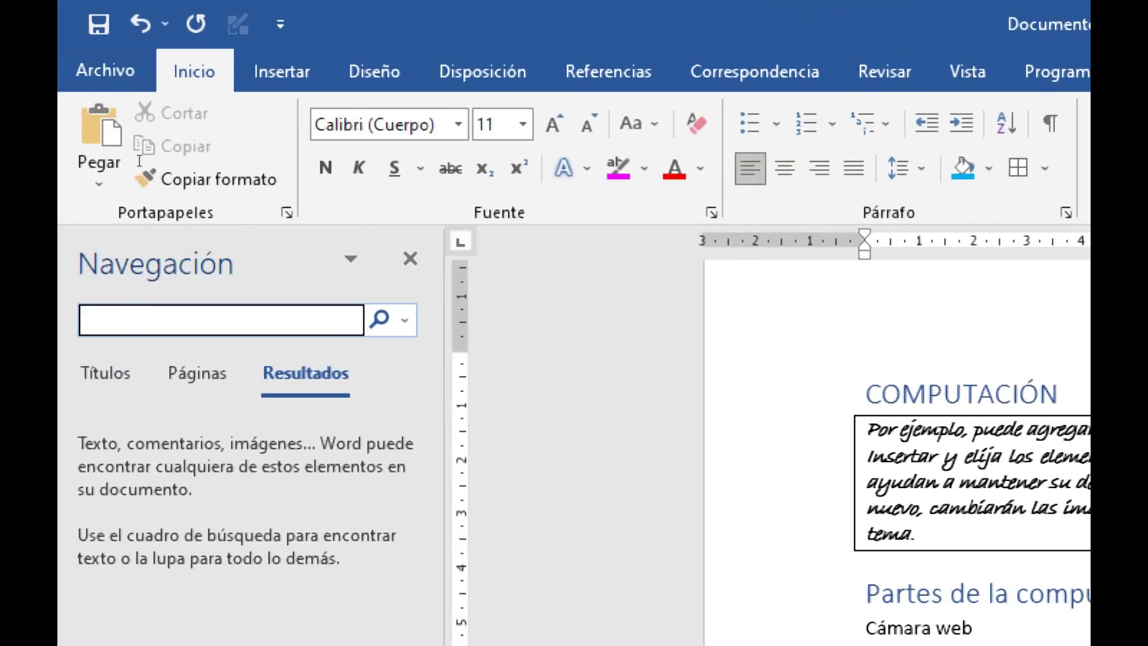
click(156, 159)
text(Computación)
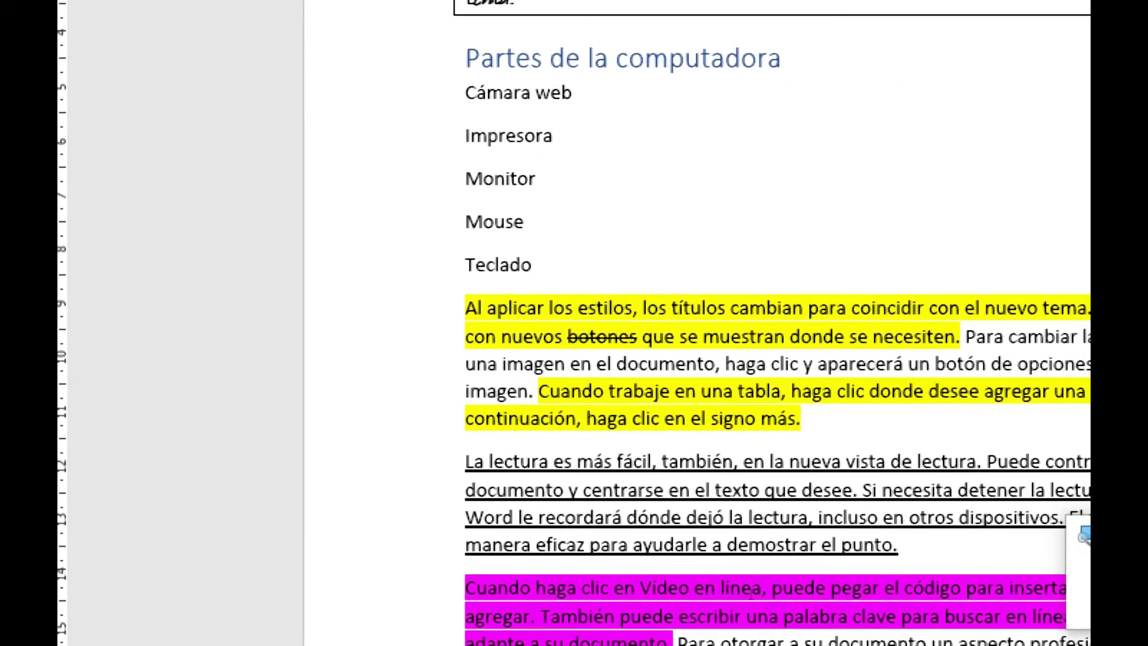
scroll(624, 542, down, 3)
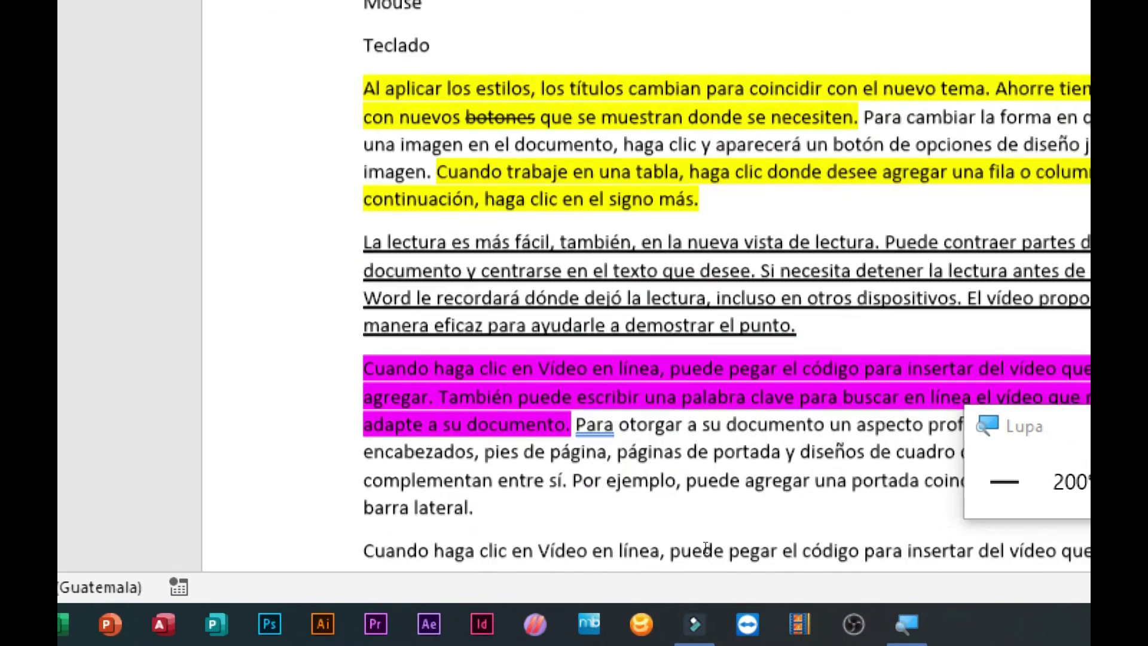
scroll(625, 543, up, 5)
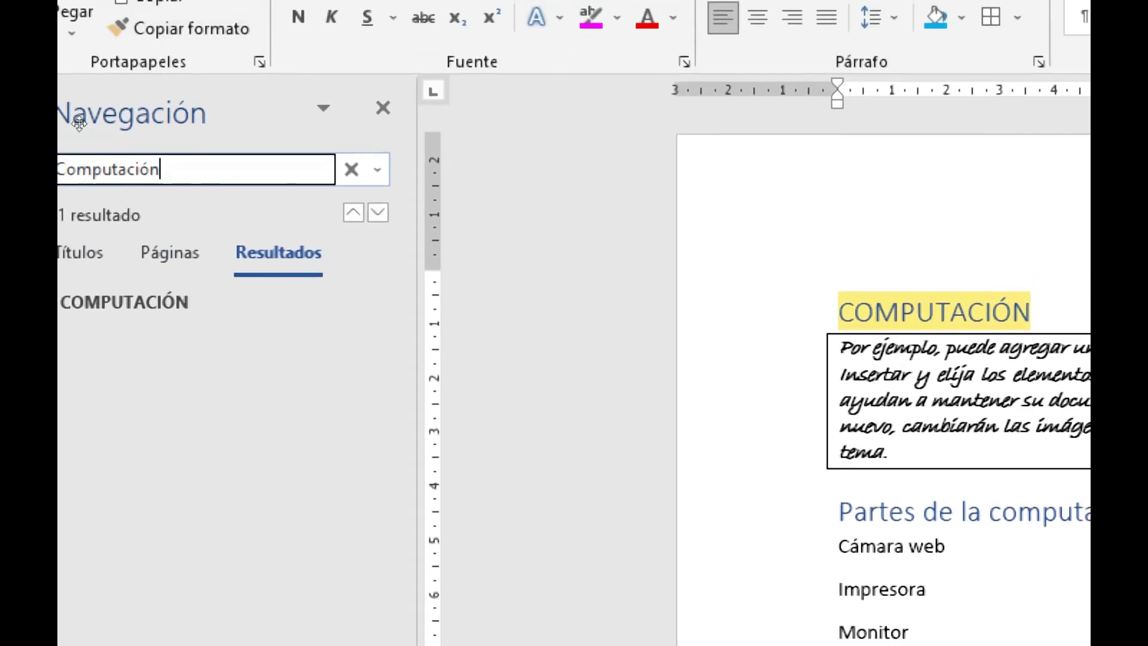
Review the document's page thumbnails and its headings in the navigation pane, and close the pane.
click(169, 253)
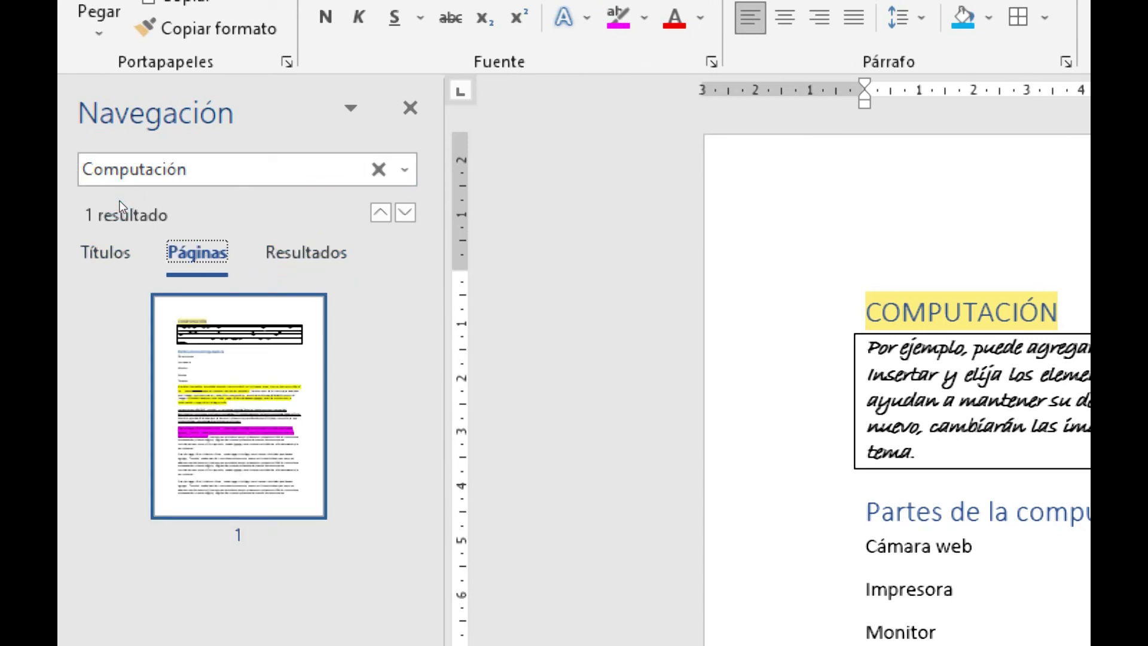
click(93, 253)
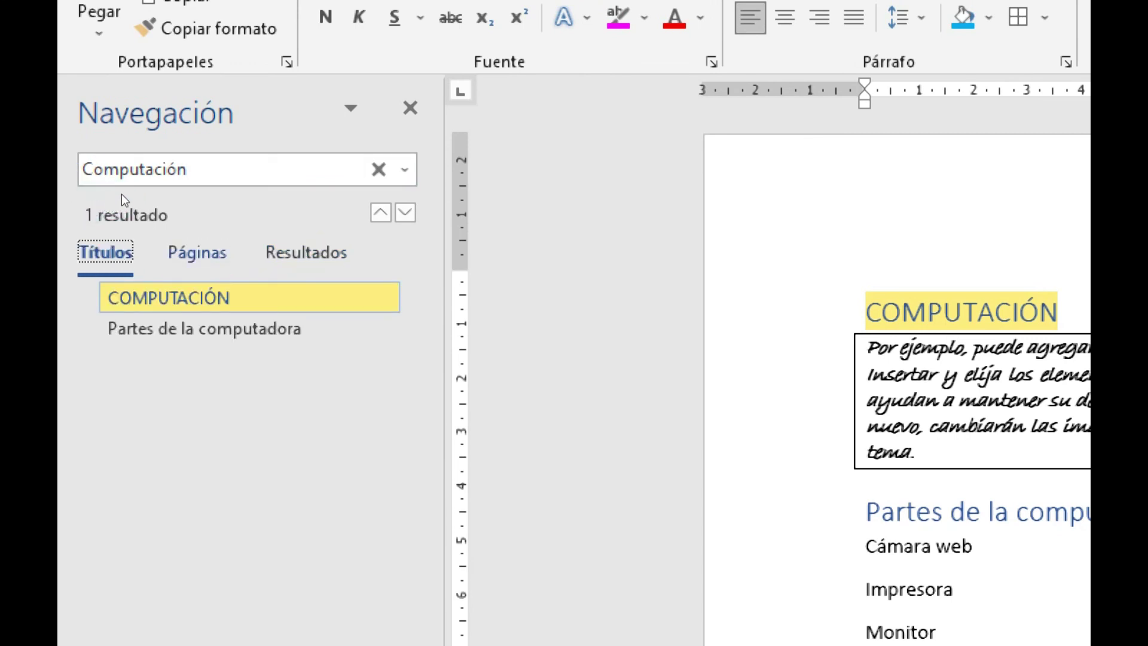
click(410, 108)
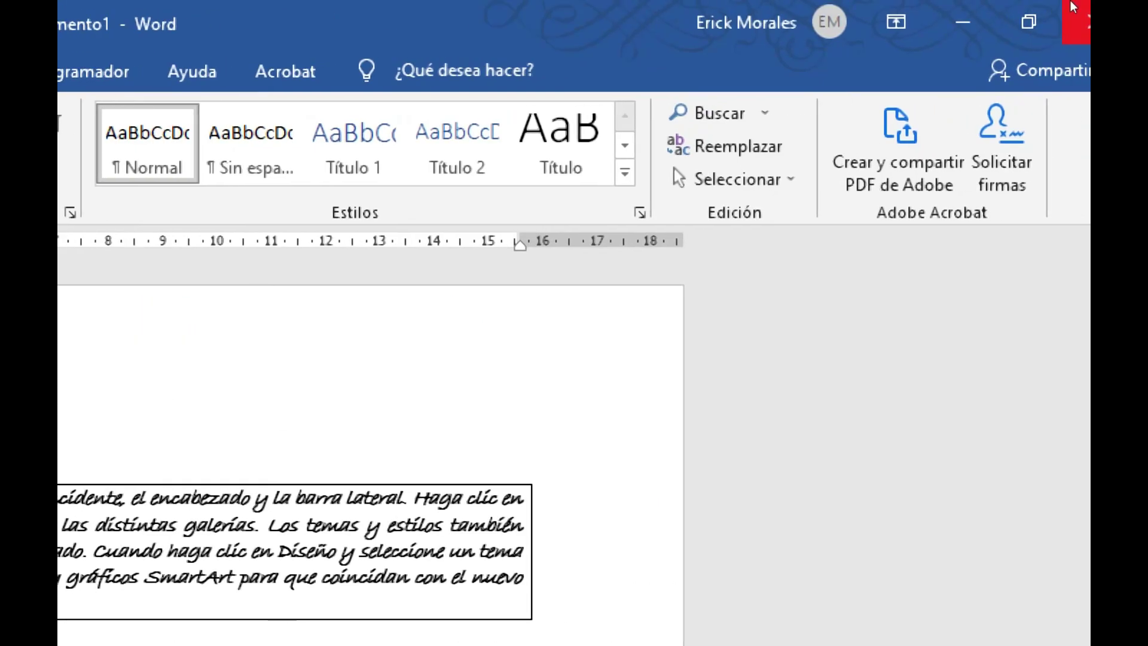
Replace all occurrences of "Cámara Web" in the document with "Webcam" and close the replace dialog.
click(900, 75)
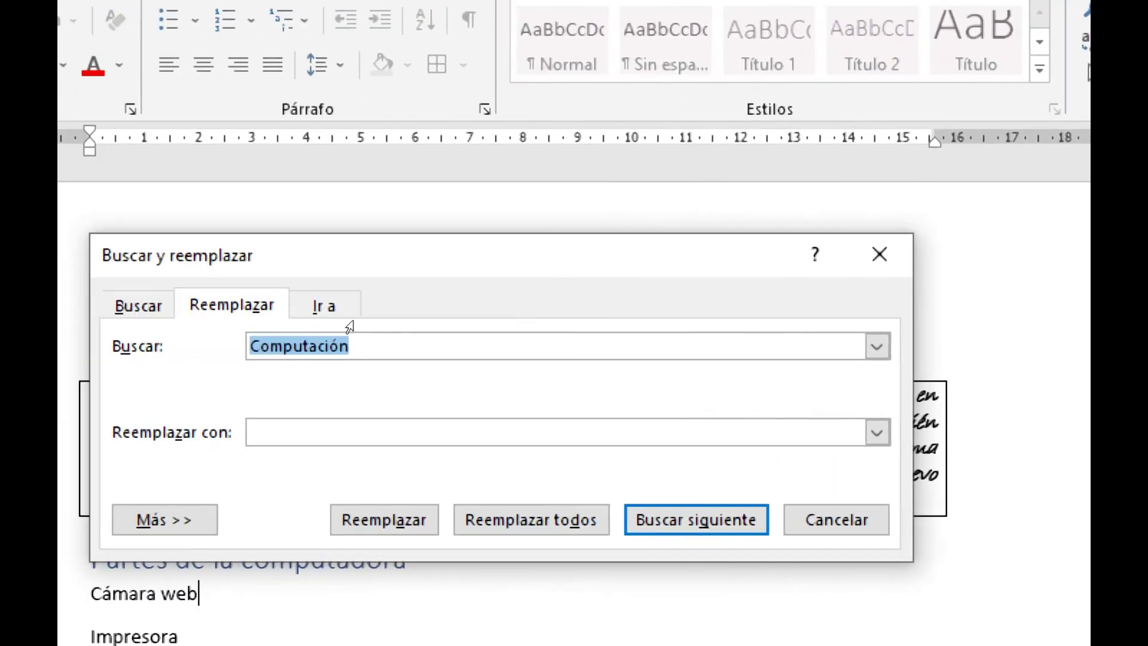
click(455, 346)
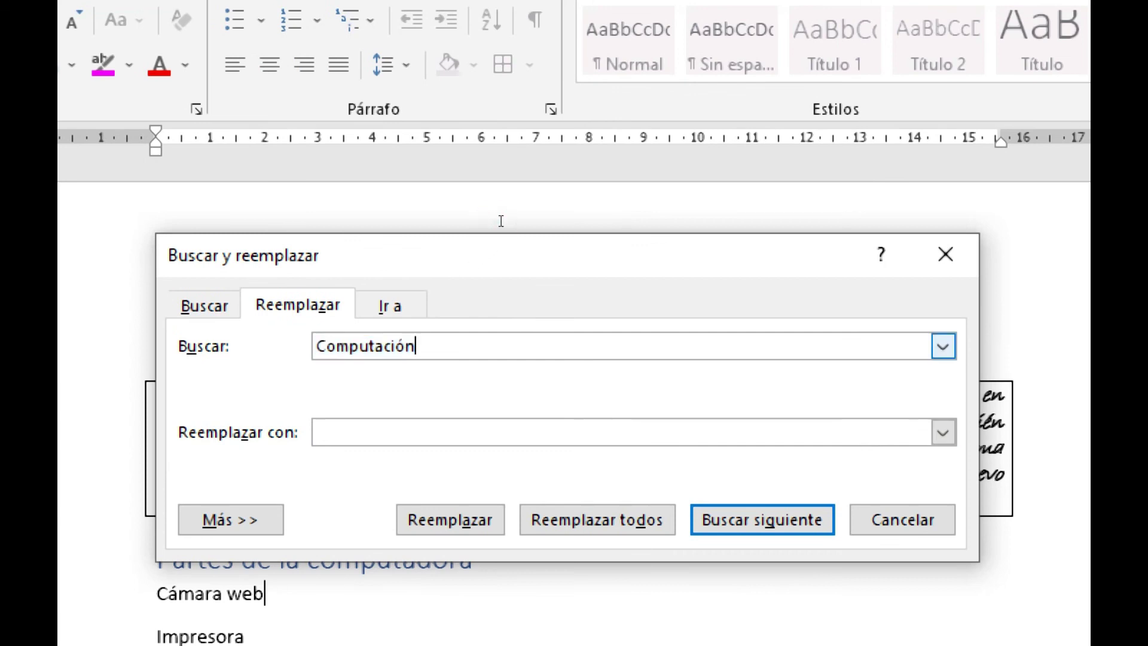
click(516, 226)
double_click(412, 346)
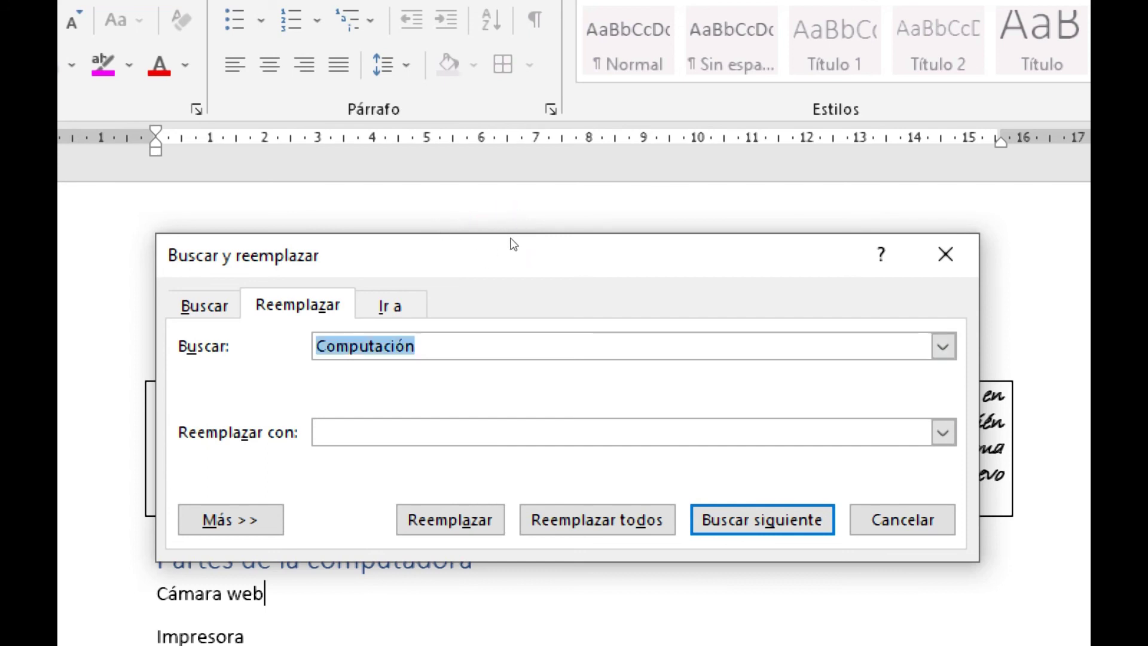
text(Cáma)
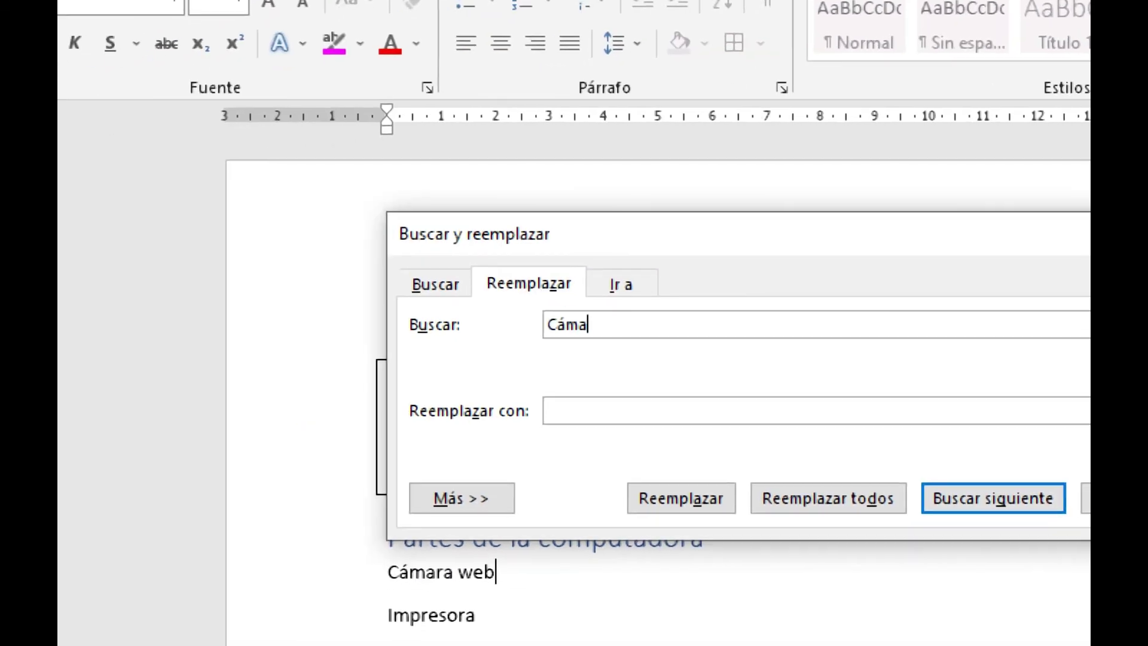
text(ra Web)
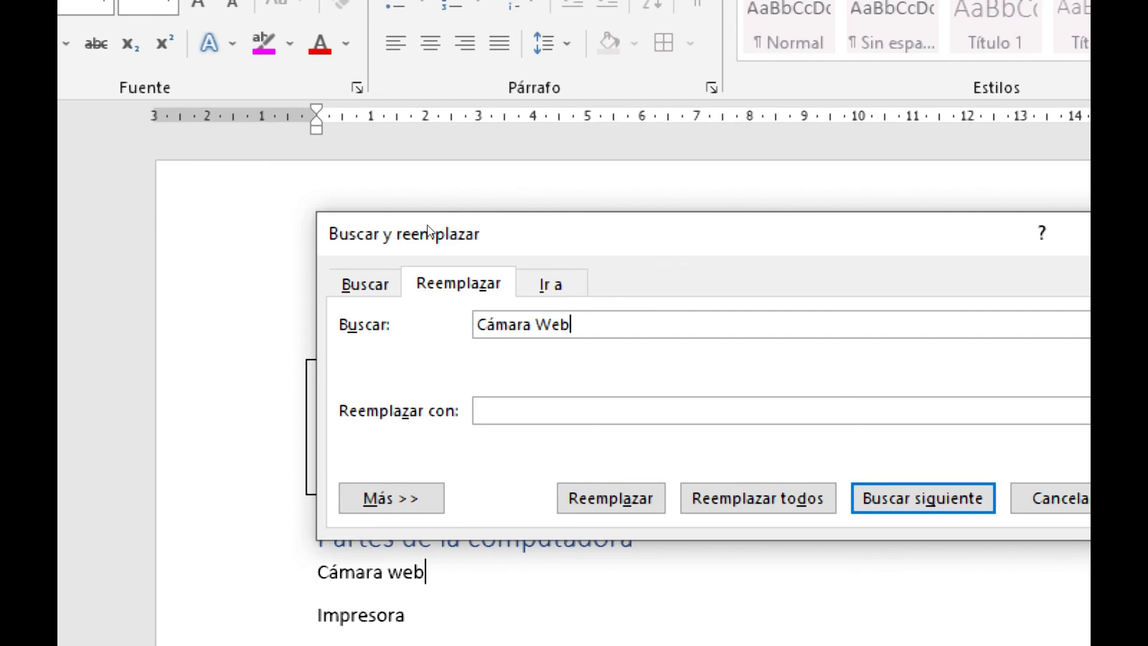
key(Tab)
text(Webcam)
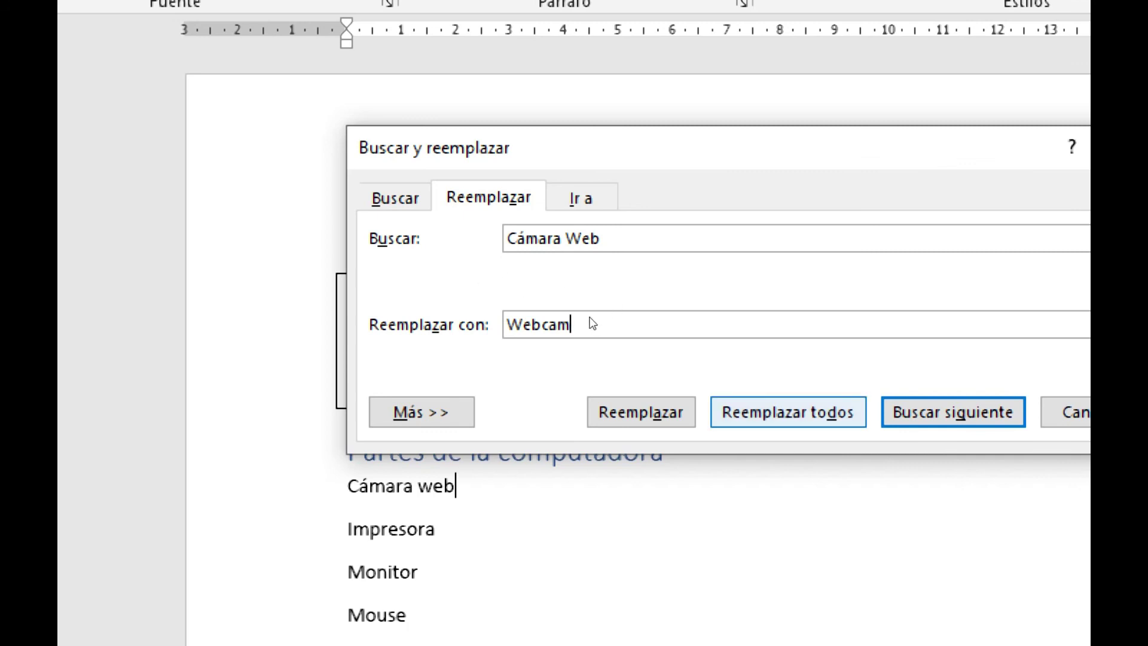
key(alt+d)
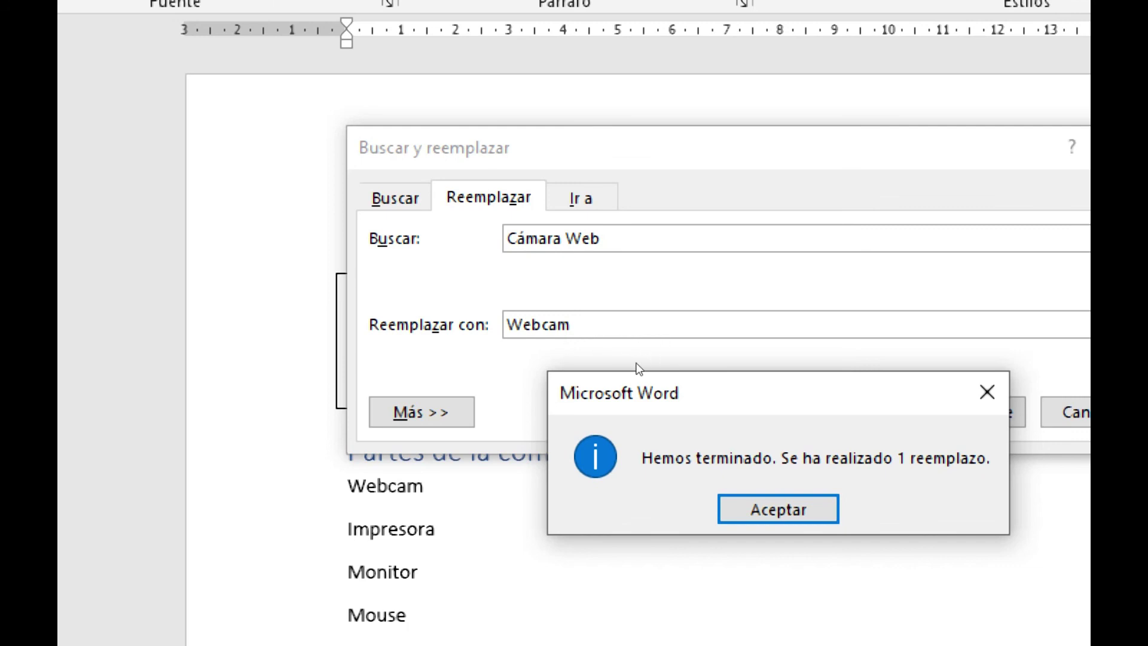
key(Return)
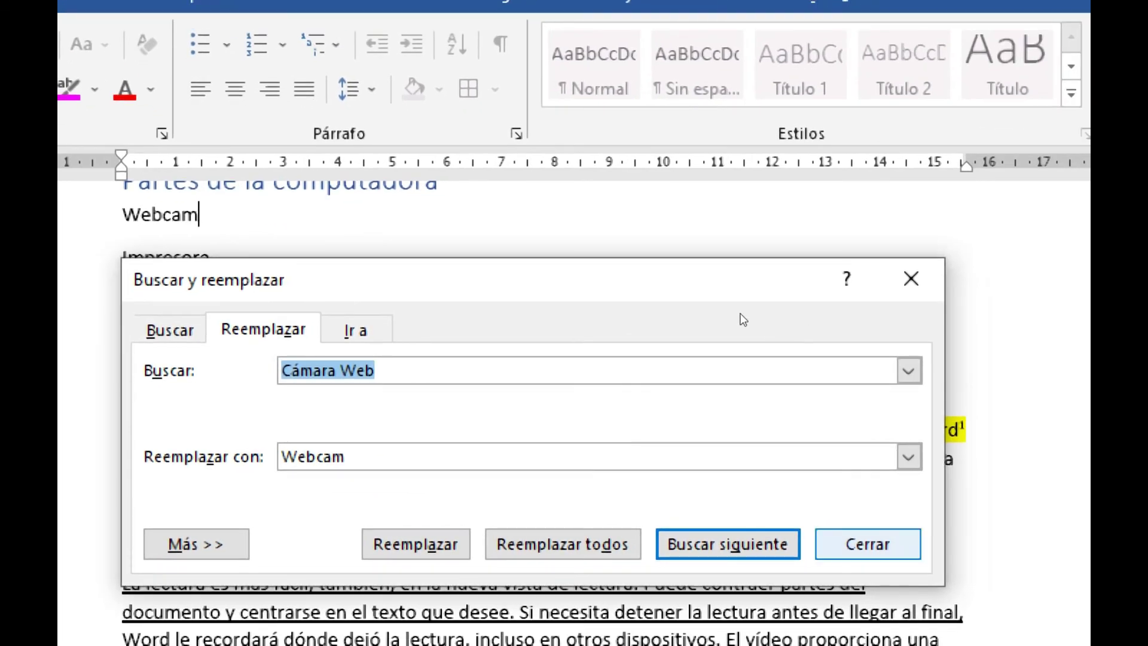
click(1081, 623)
Select all the content of the document with Seleccionar todo and check the selection throughout the page.
scroll(379, 223, up, 4)
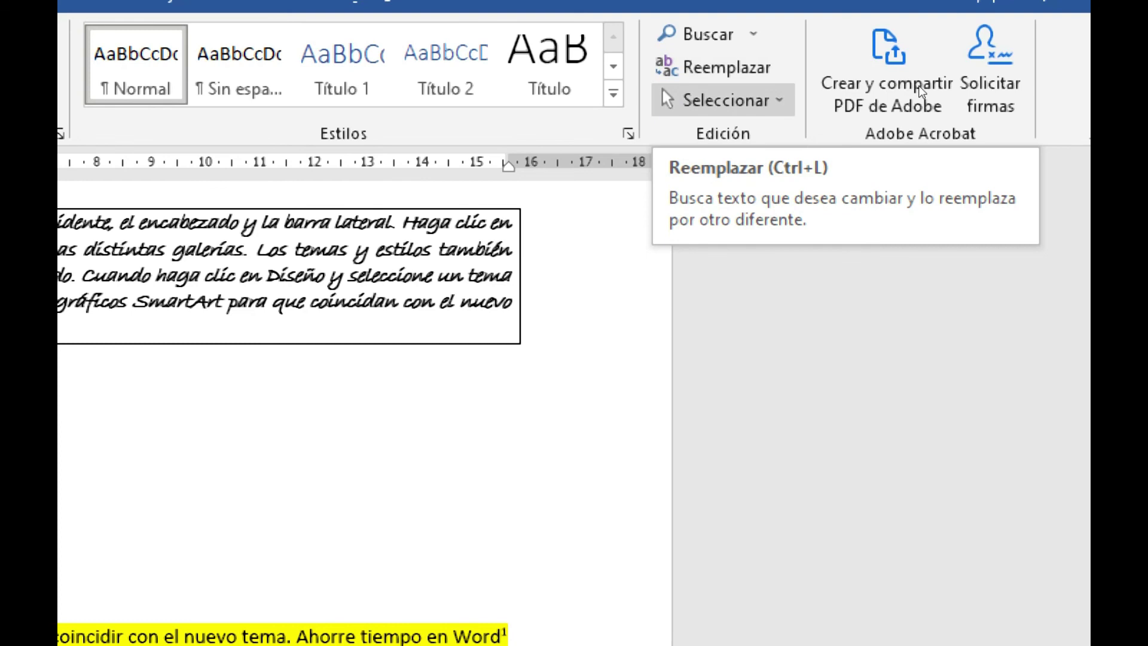
click(723, 100)
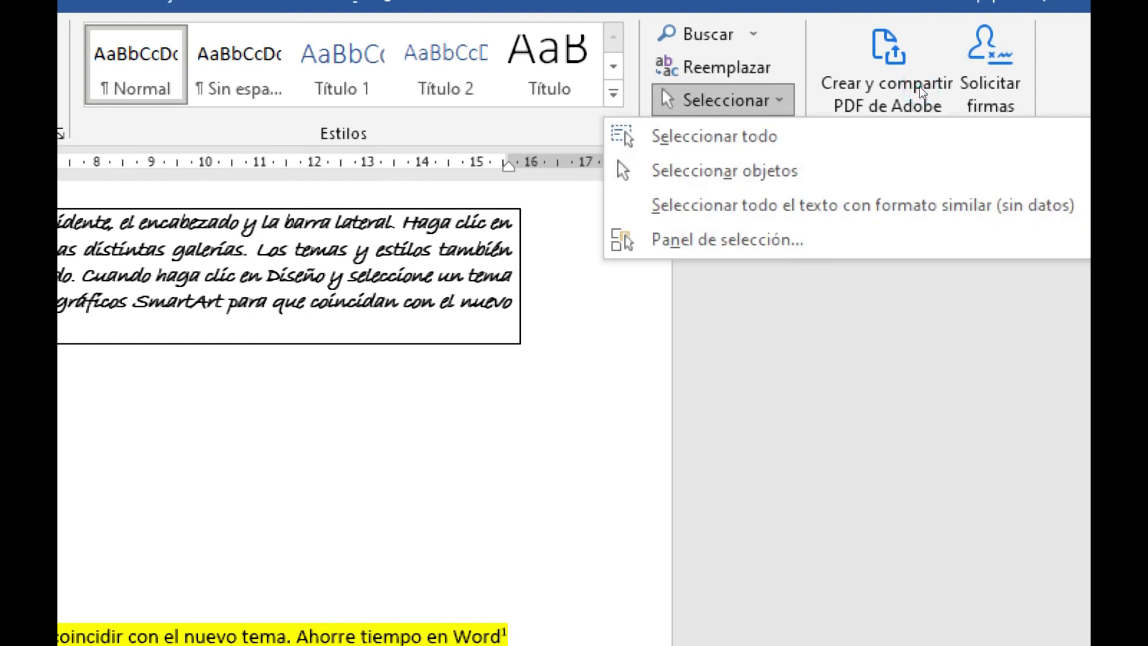
key(Down)
key(Return)
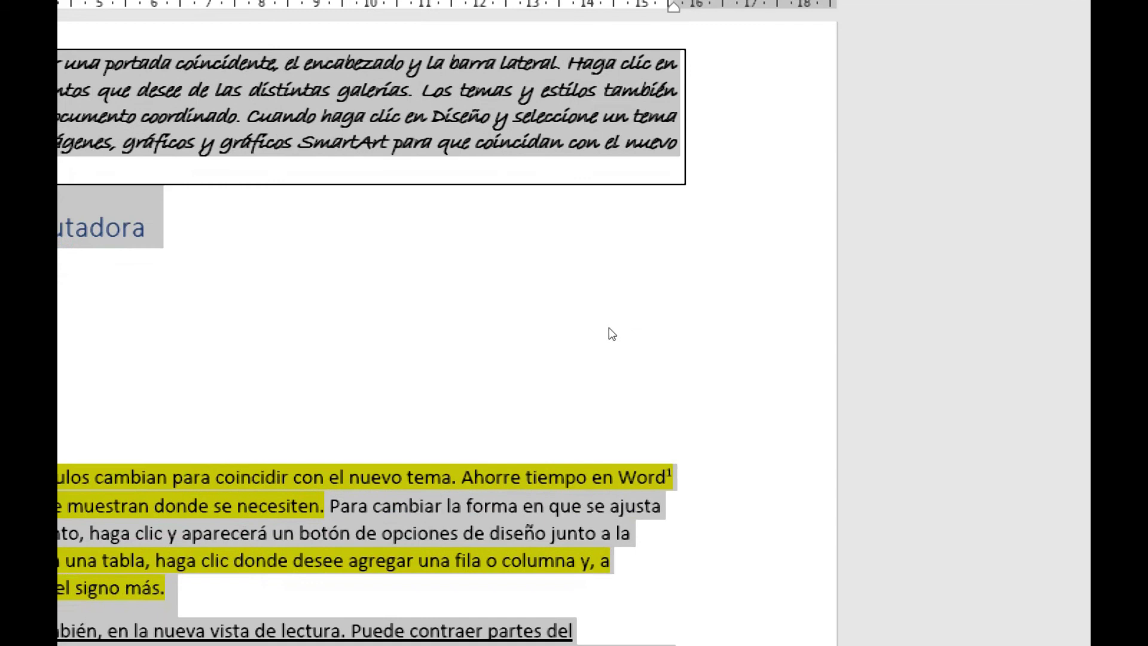
scroll(608, 328, down, 6)
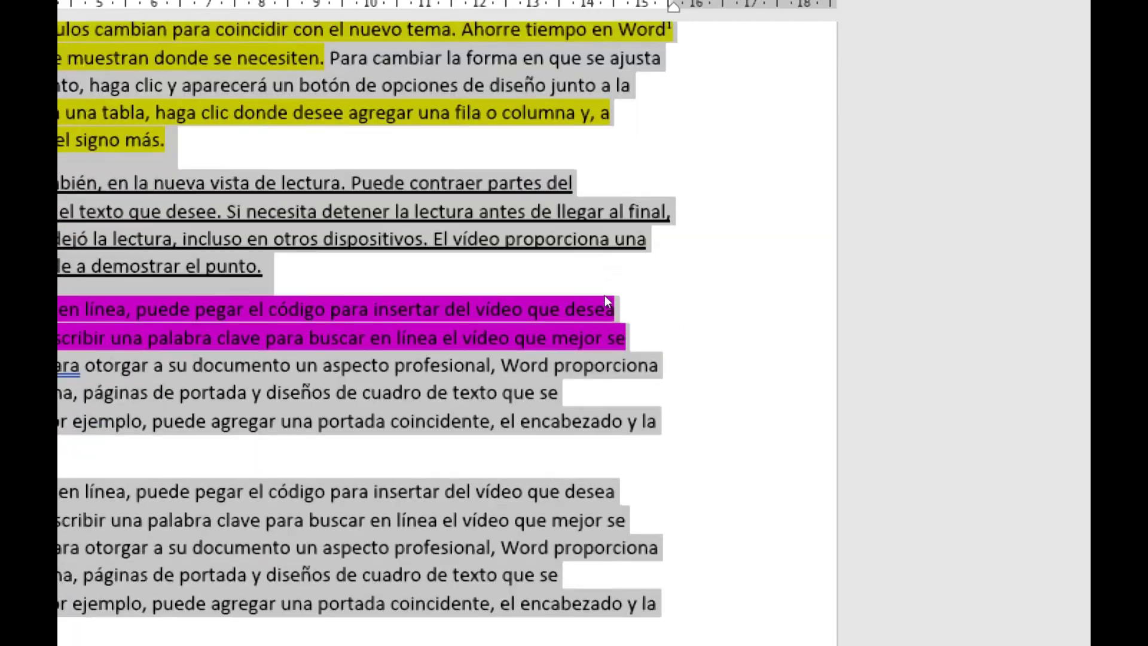
scroll(615, 300, up, 4)
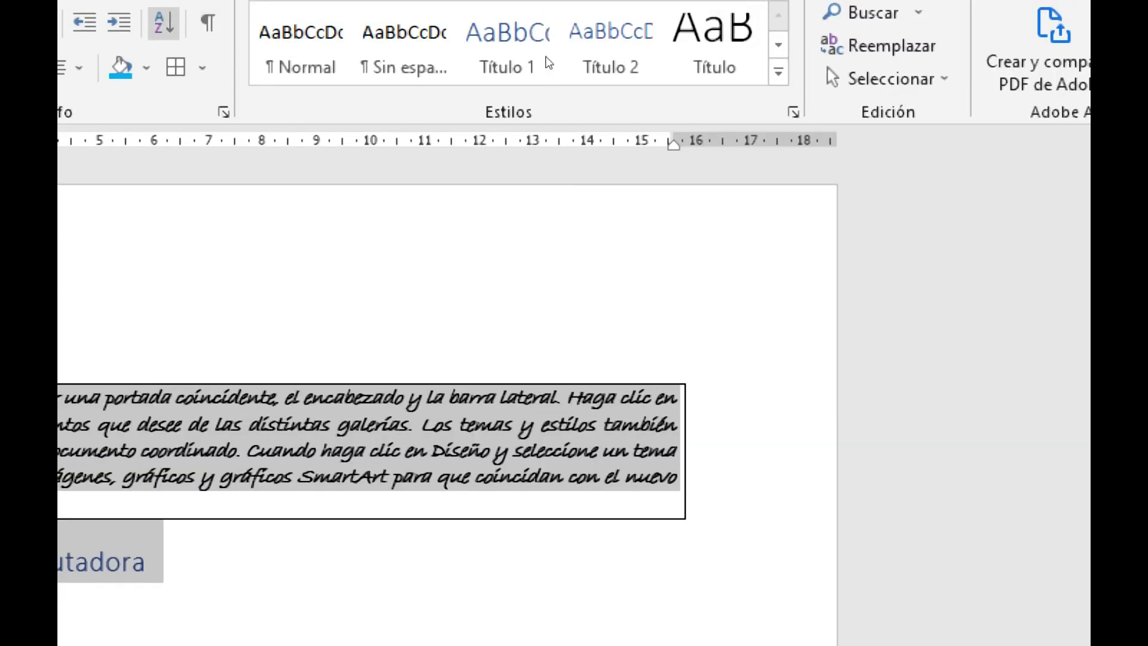
Clear the selection, select the entire document once more without the selection options, and deselect it again.
click(925, 90)
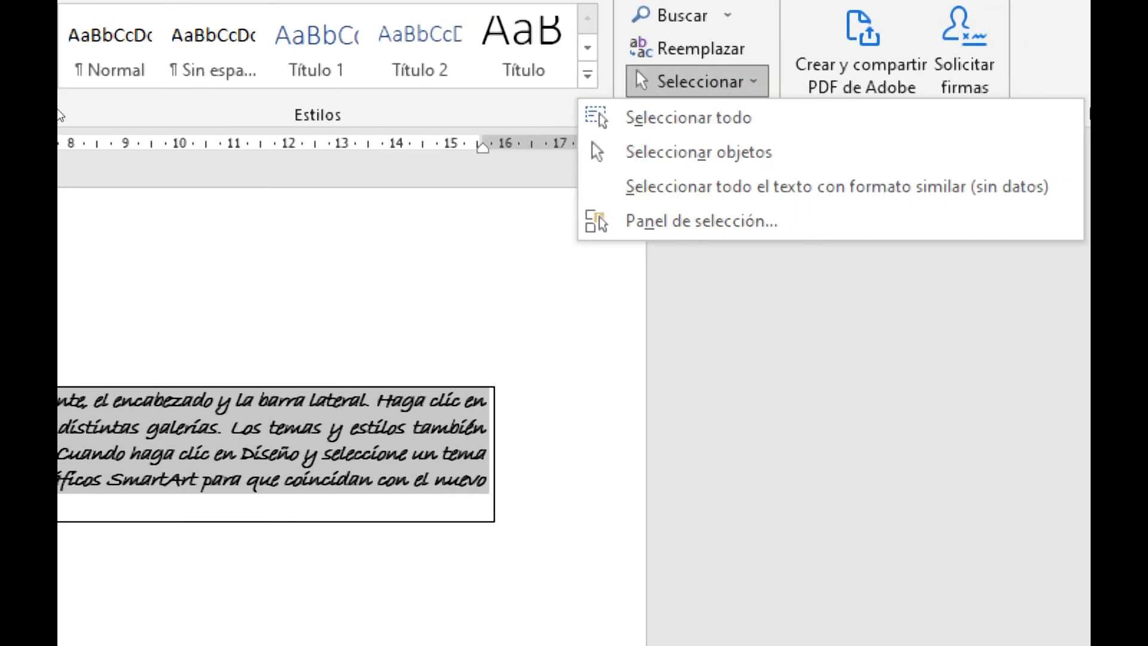
click(649, 224)
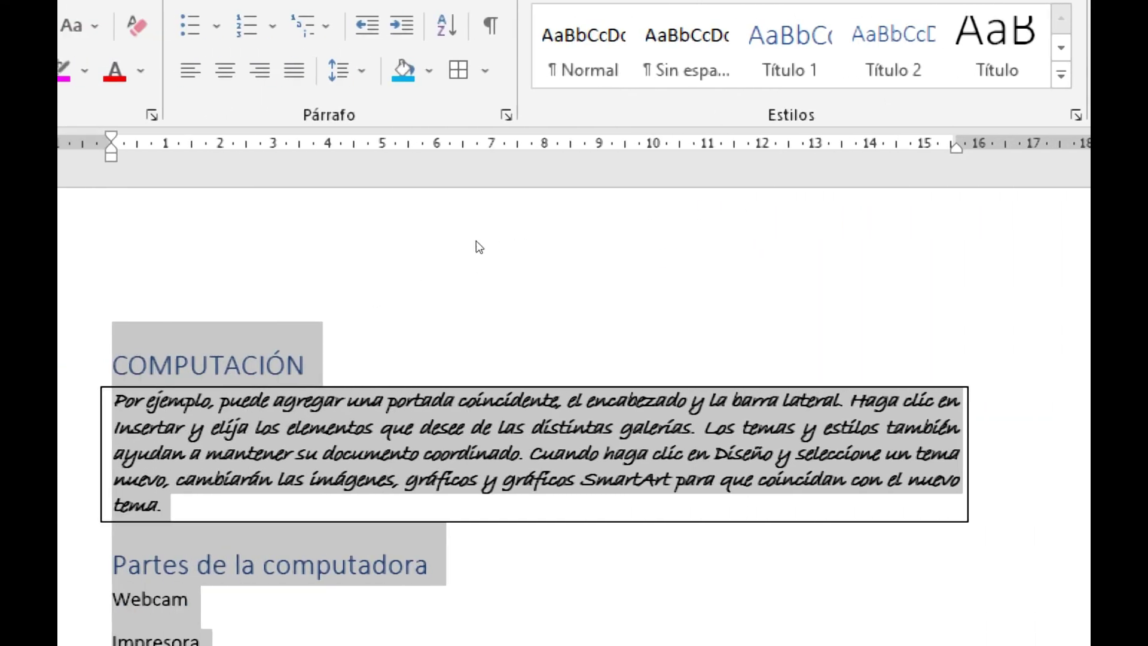
click(500, 230)
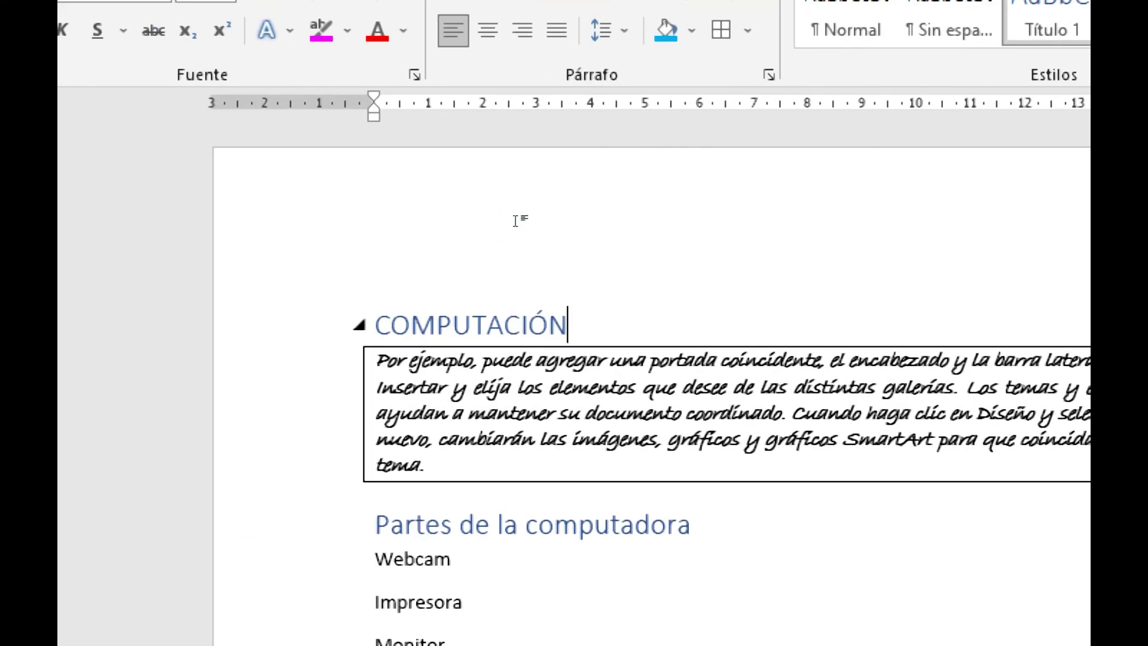
key(ctrl+a)
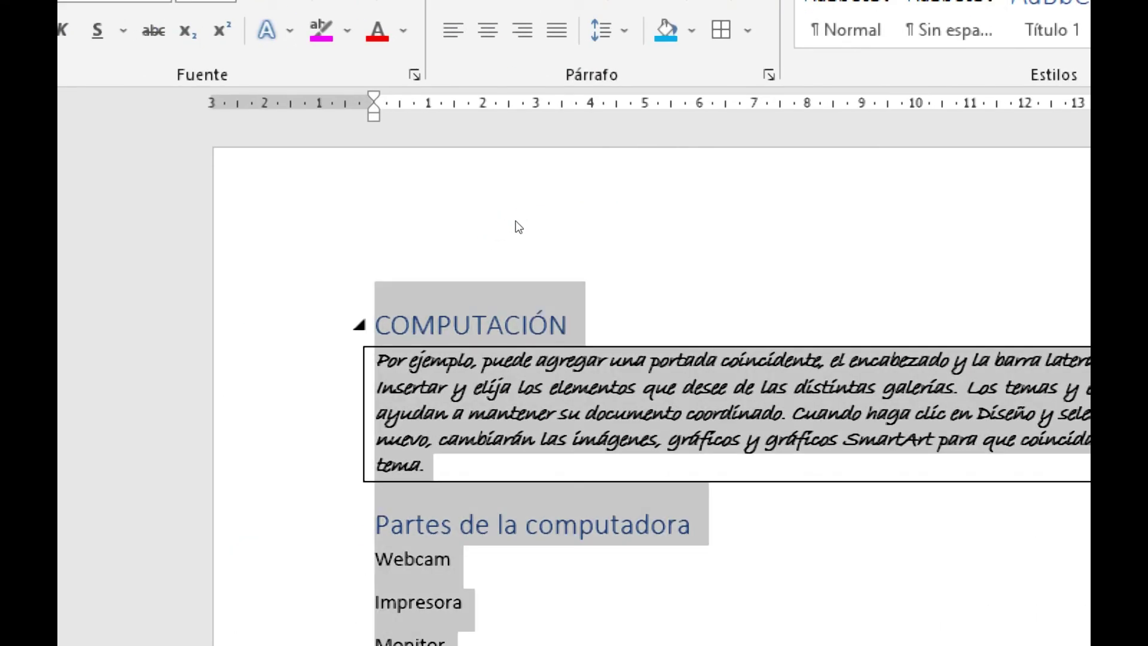
click(558, 192)
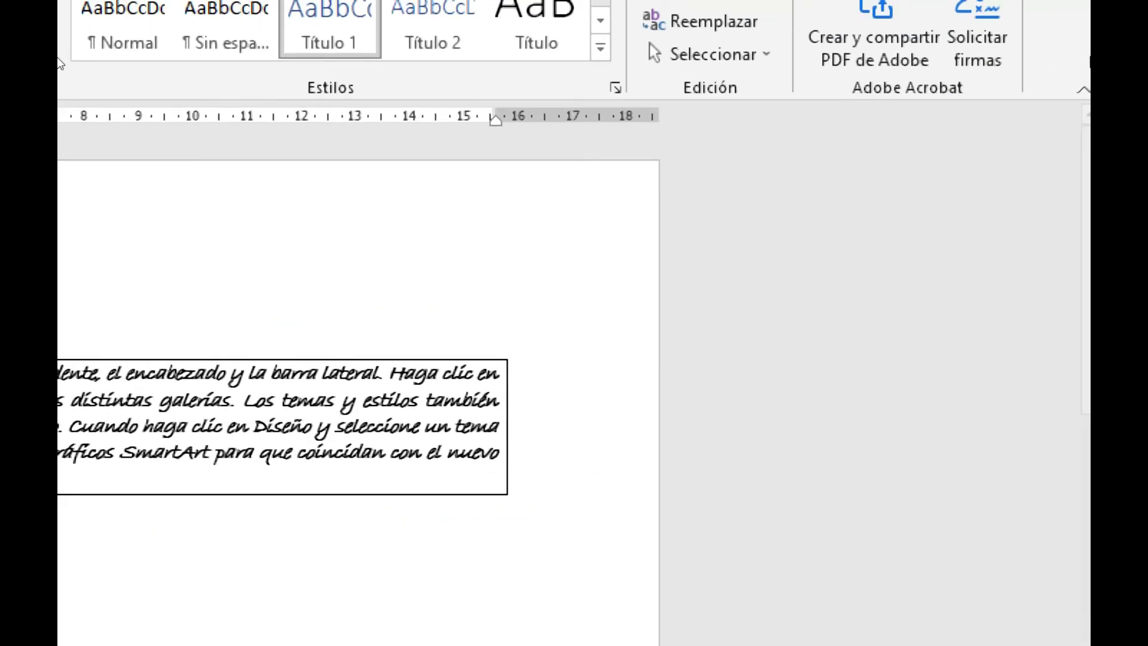
Turn on Seleccionar objetos and try object selection on the title COMPUTACIÓN and the bordered paragraph below it.
click(924, 85)
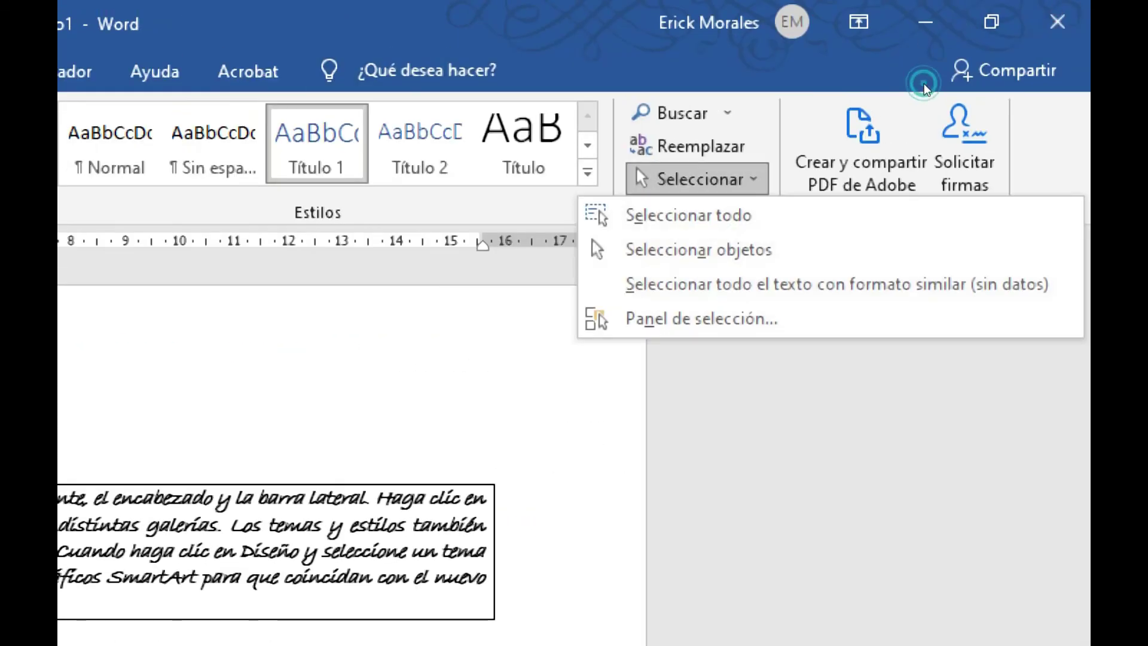
click(910, 120)
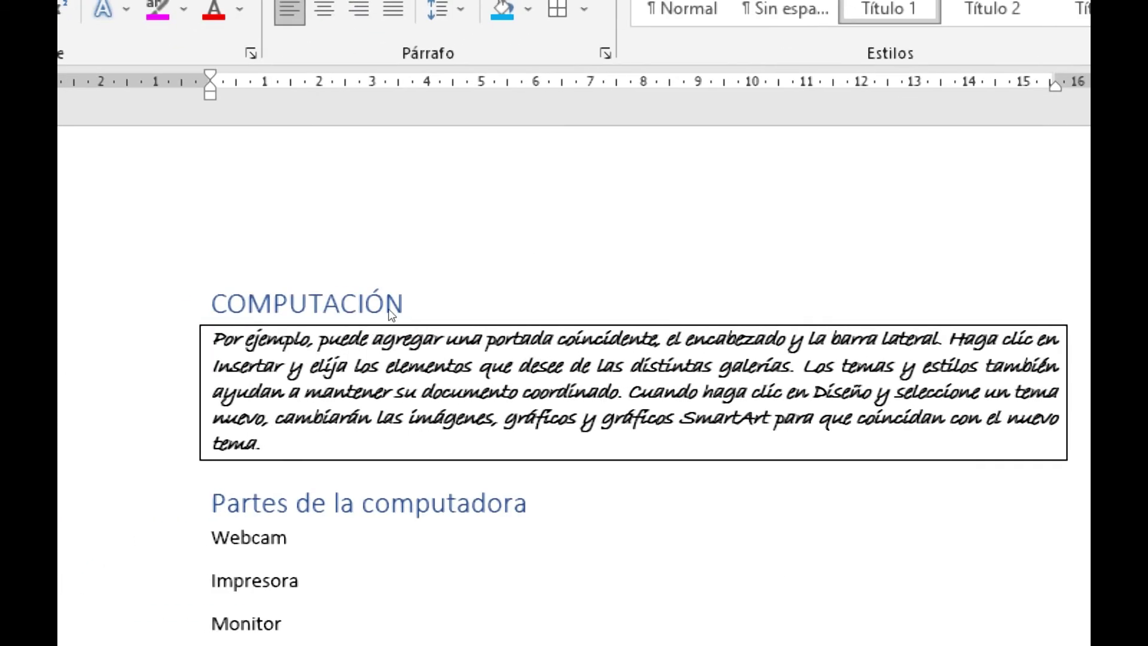
click(392, 308)
click(395, 307)
click(422, 325)
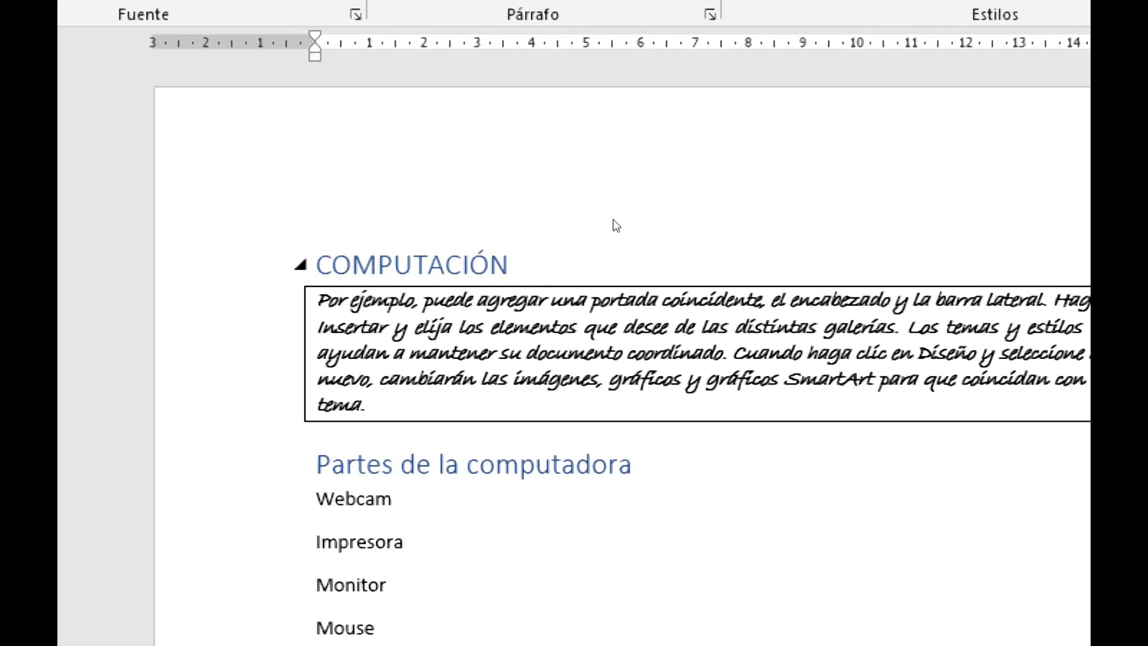
click(637, 182)
drag(516, 252, 363, 379)
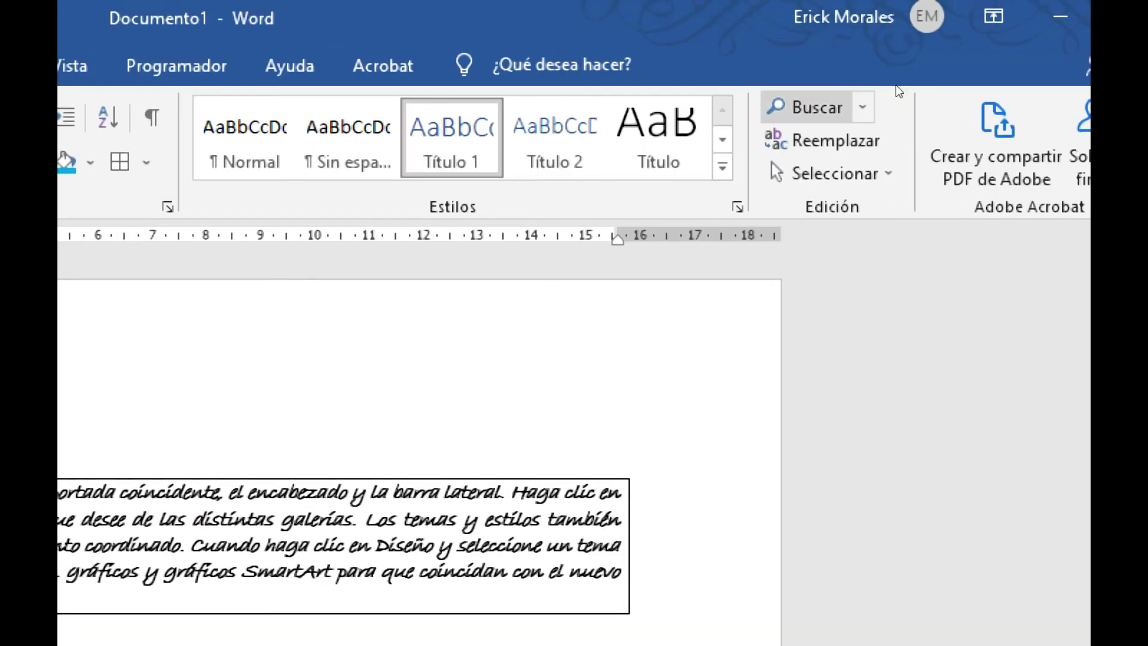
Examine the selection options and try selecting all text with similar formatting.
click(834, 173)
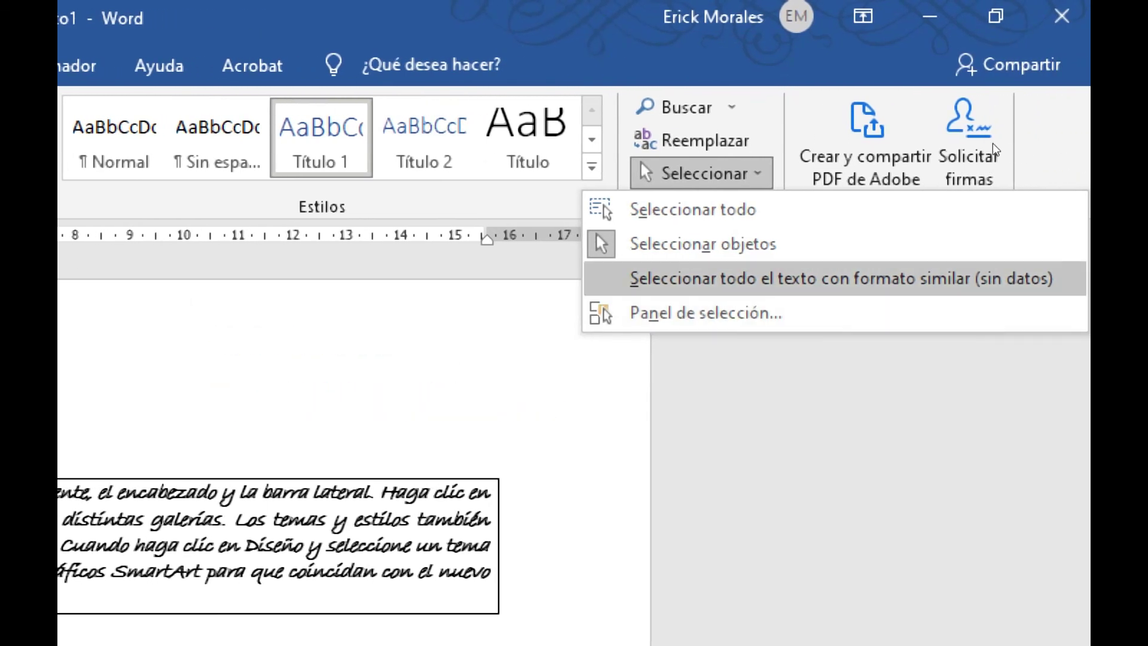
click(894, 279)
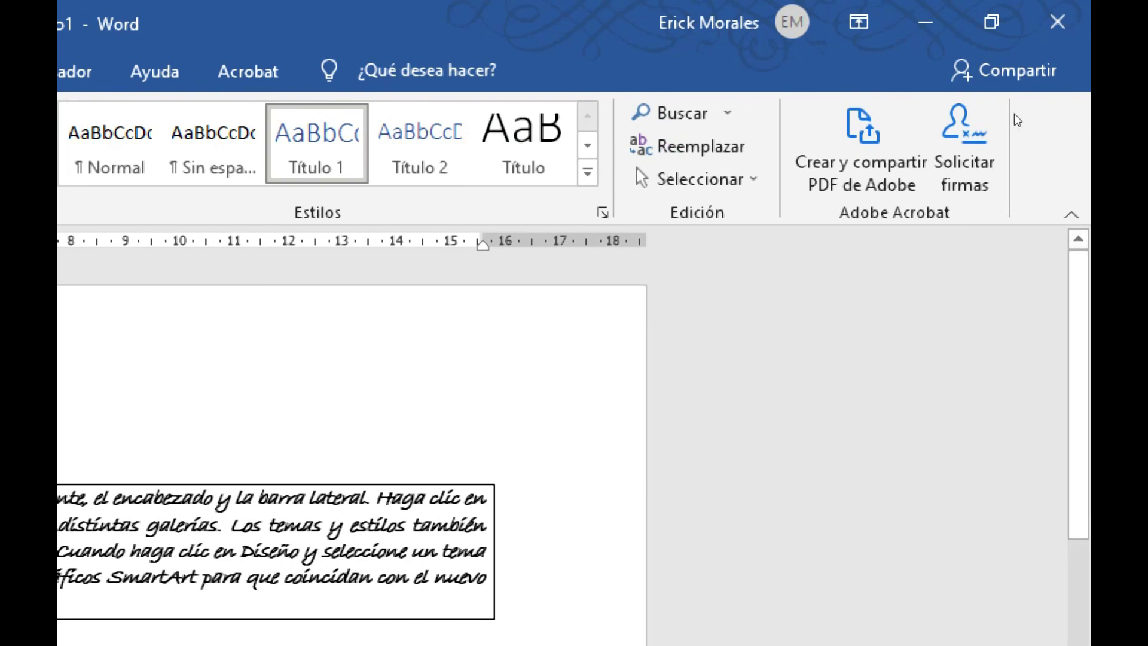
key(super+minus)
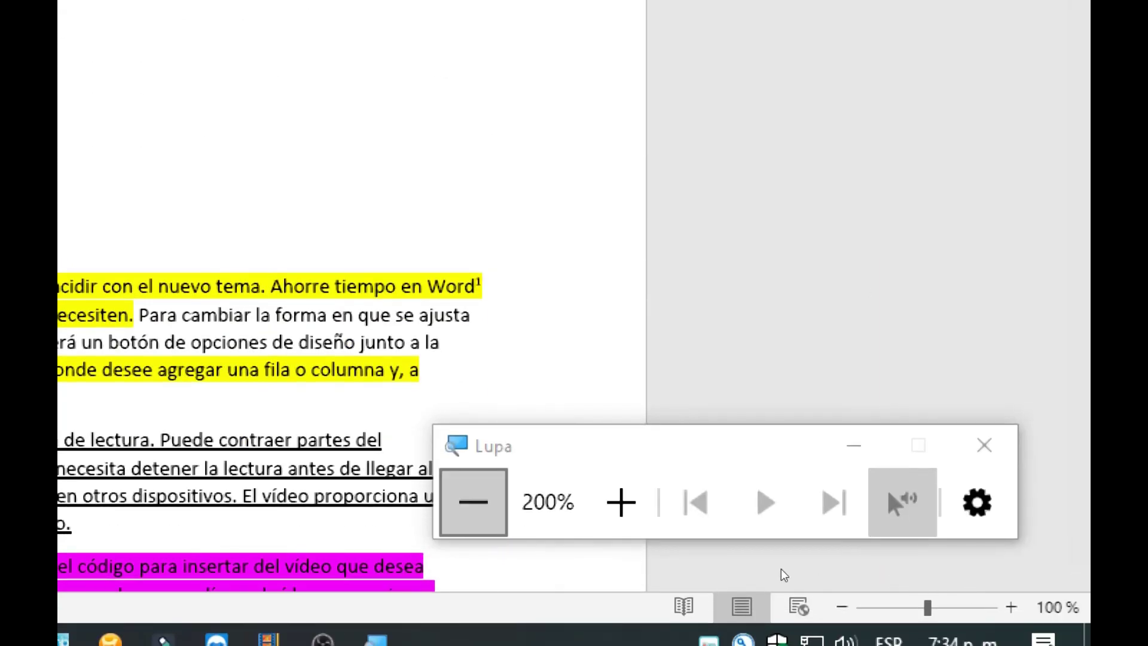